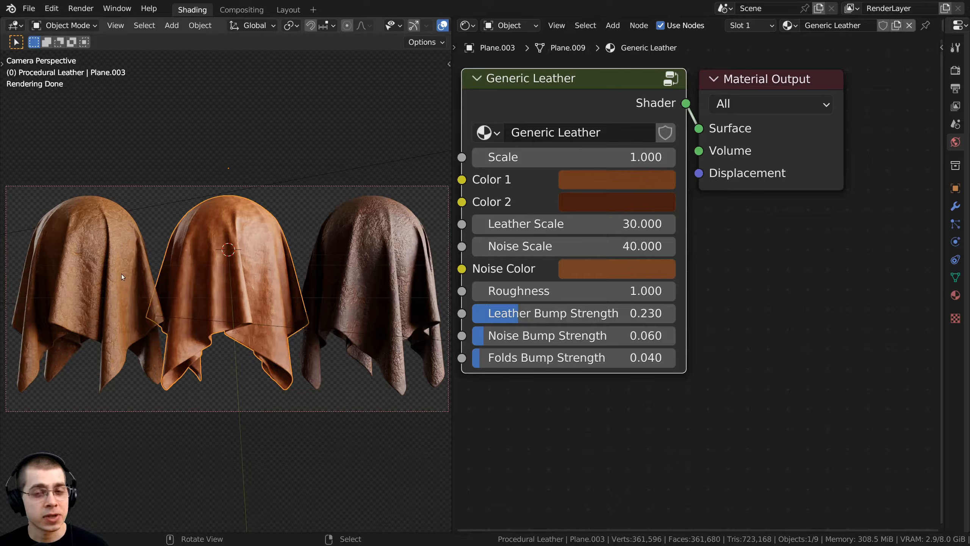
Select the three draped cloths one after another to examine the leather material and settings of each
left_click(122, 274)
left_click(249, 272)
left_click(364, 270)
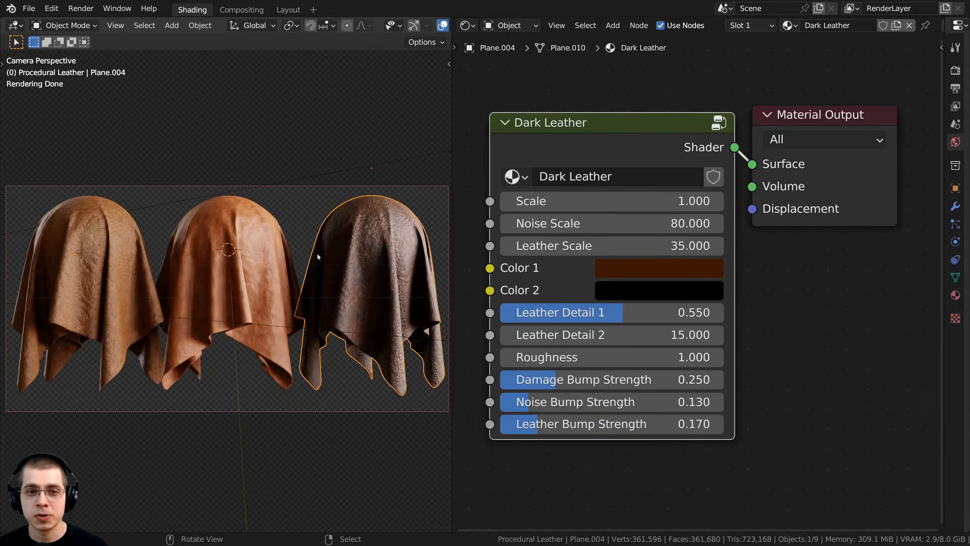
right_click(271, 256)
right_click(125, 264)
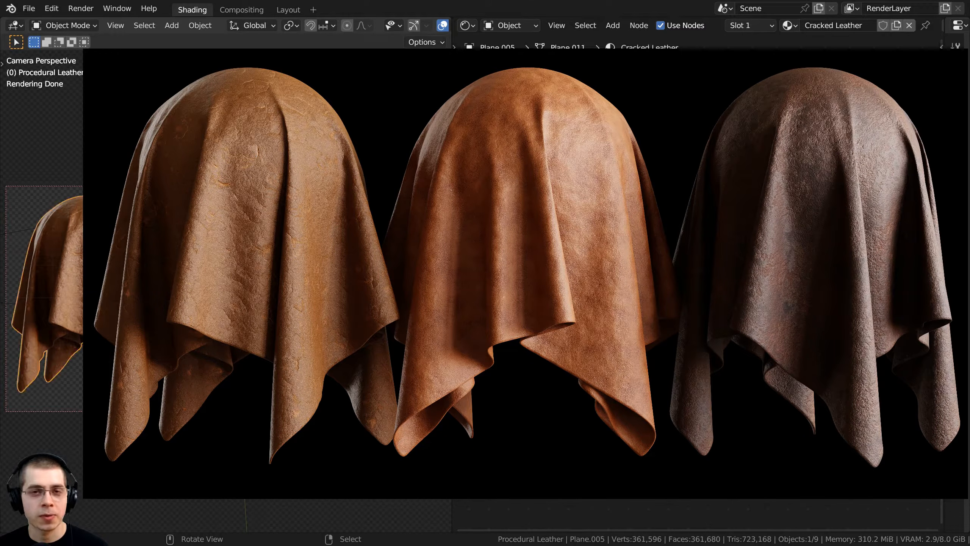
Select the dark leather cloth and examine its surface up close
left_click(374, 261)
scroll(367, 256, "up", 4)
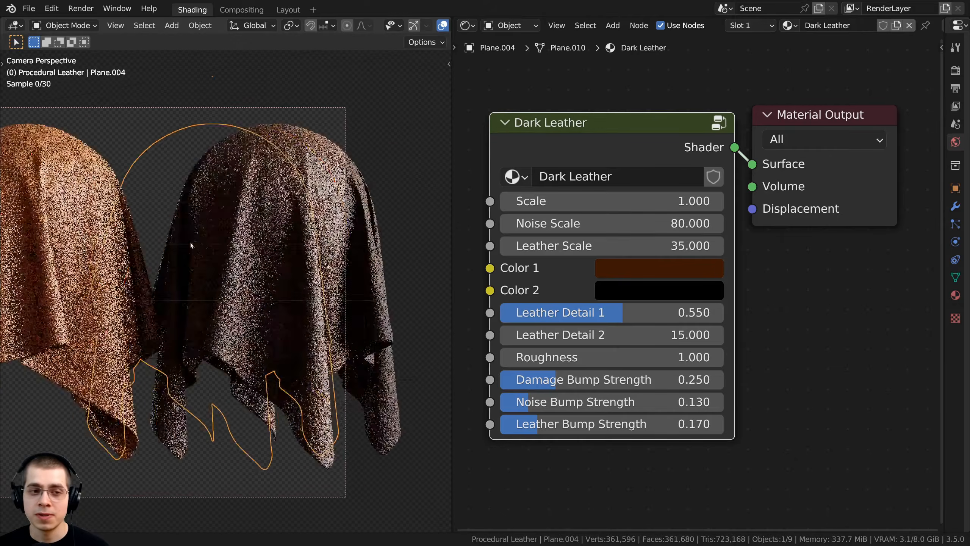
scroll(203, 236, "up", 2)
middle_click_drag(227, 274, 230, 272, "shift")
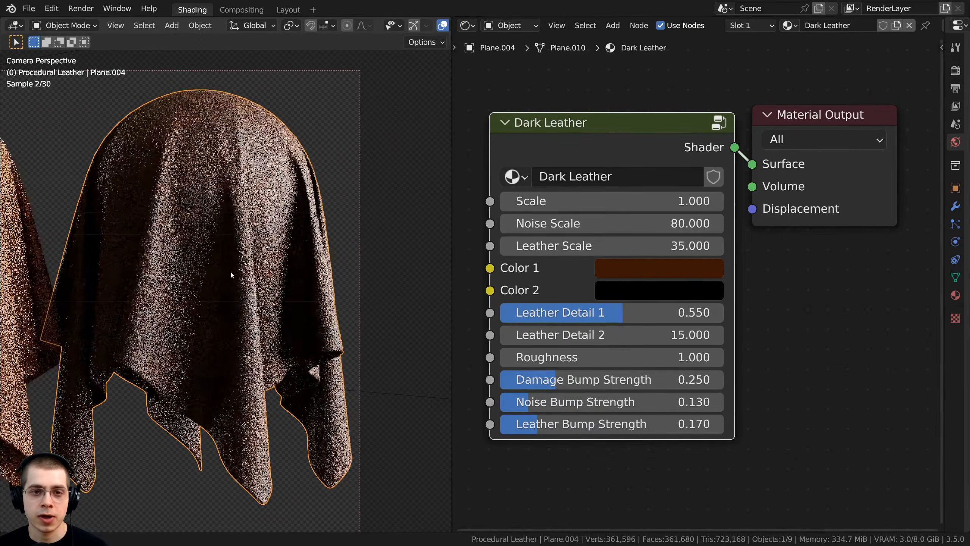
Look inside the Dark Leather node group to examine its node setup, and return to the main material
key("Tab")
key("Home")
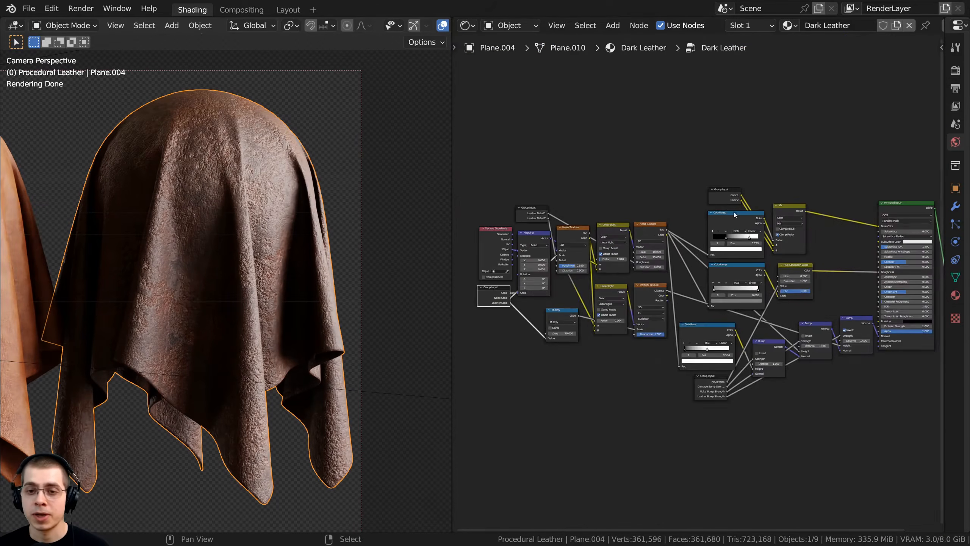
scroll(626, 321, "up", 1)
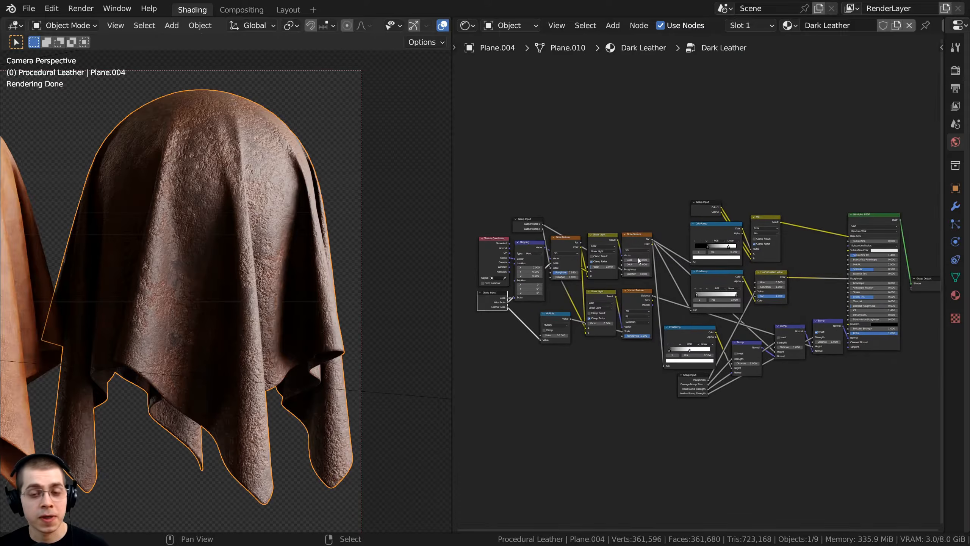
key("Tab")
key("Home")
scroll(505, 222, "up", 3)
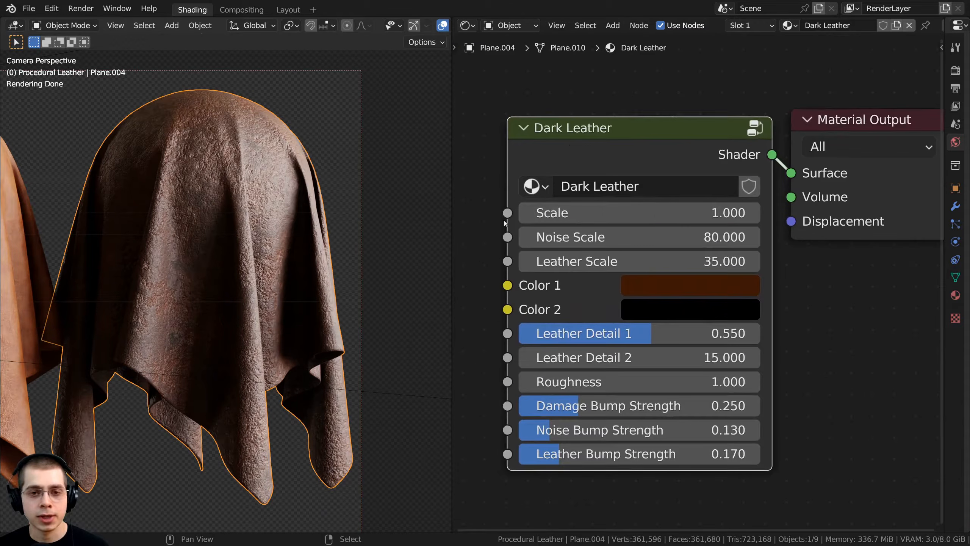
scroll(284, 270, "up", 1)
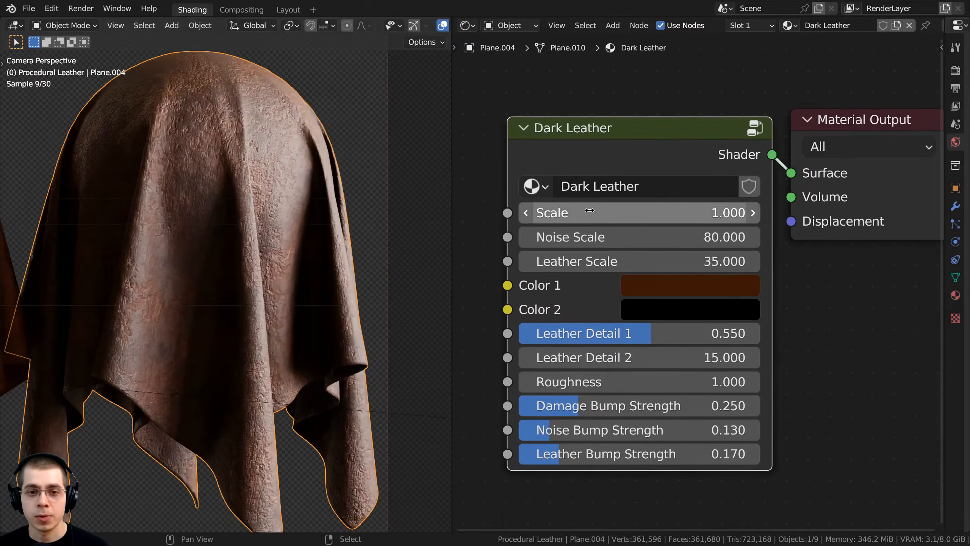
Try out the Scale, Noise Scale and Leather Scale settings of the Dark Leather material
mouse_move(589, 211)
left_mouse_down()
mouse_move(670, 211)
mouse_move(578, 210)
mouse_move(589, 210)
left_mouse_up()
left_click_drag(634, 236, 642, 261)
left_click(684, 286)
scroll(700, 283, "down", 2)
middle_click_drag(700, 283, 699, 297)
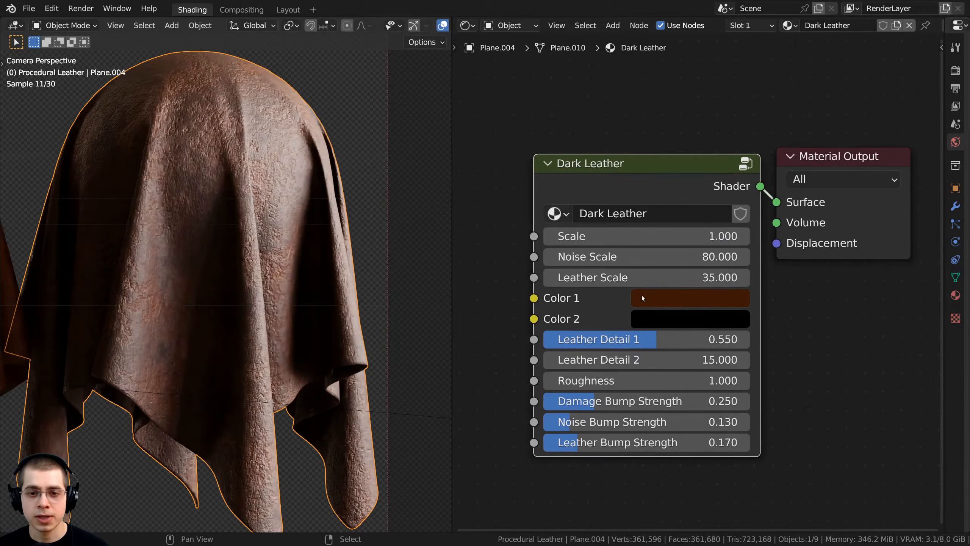
Try other colours for Color 1 and Color 2 of the Dark Leather material and restore the originals
left_click(646, 298)
left_click_drag(707, 136, 730, 74)
key("ctrl+z")
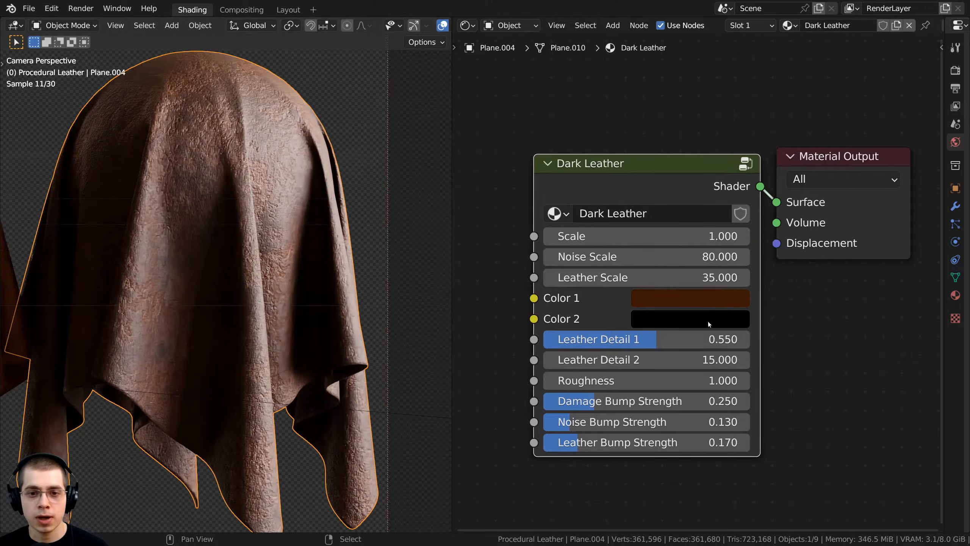
left_click(708, 322)
left_click_drag(790, 152, 790, 187)
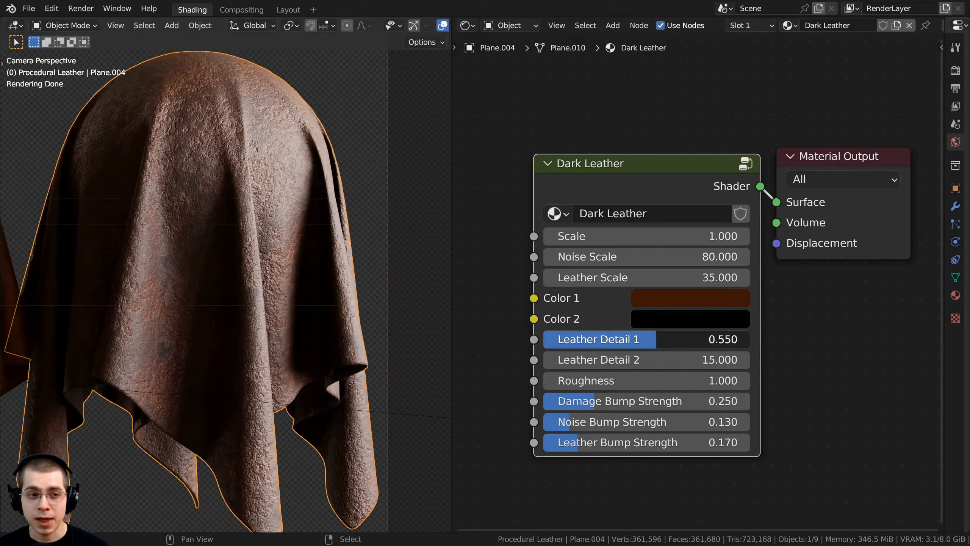
Try other Leather Detail 1 and Leather Detail 2 values and a Roughness of 0, and undo the changes
left_click_drag(657, 339, 546, 360)
key("ctrl+z")
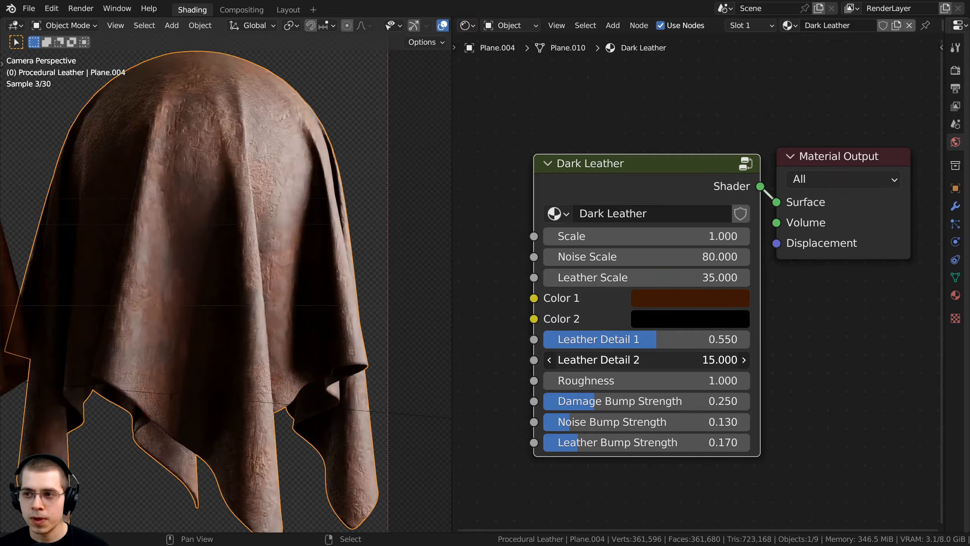
left_click_drag(665, 361, 744, 361)
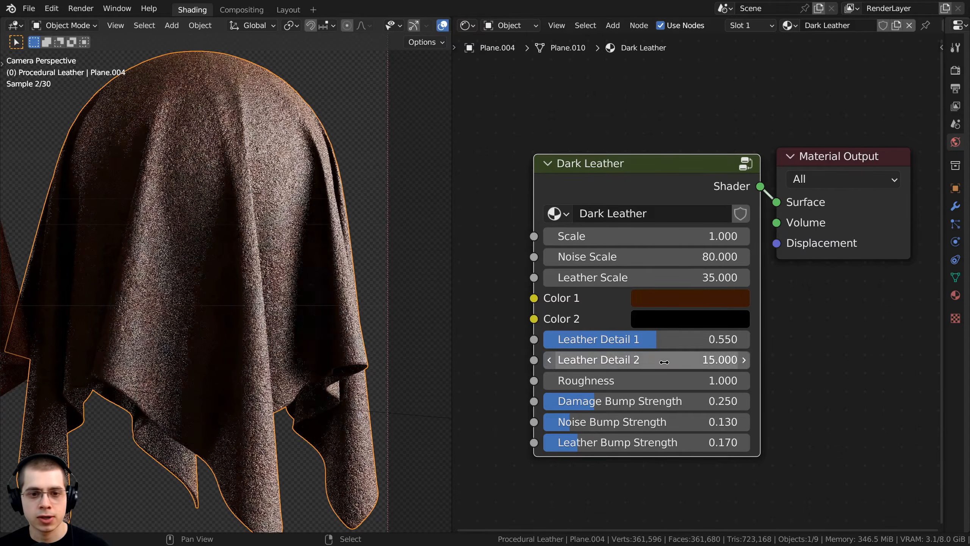
left_click_drag(655, 381, 726, 381)
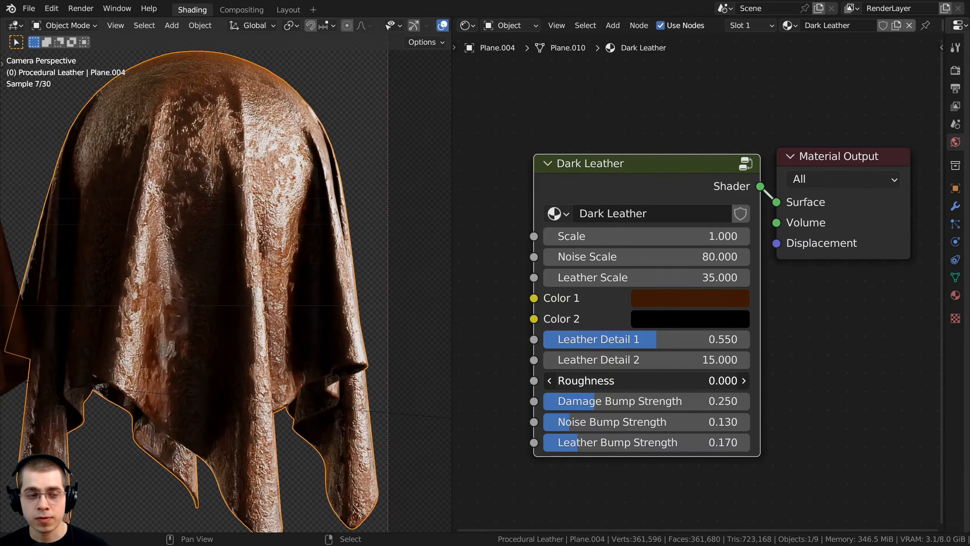
key("ctrl+z")
Try a Damage Bump Strength of 1.000 and other Noise and Leather Bump Strength values, and restore them
middle_click_drag(611, 420, 602, 389)
scroll(602, 388, "up", 2)
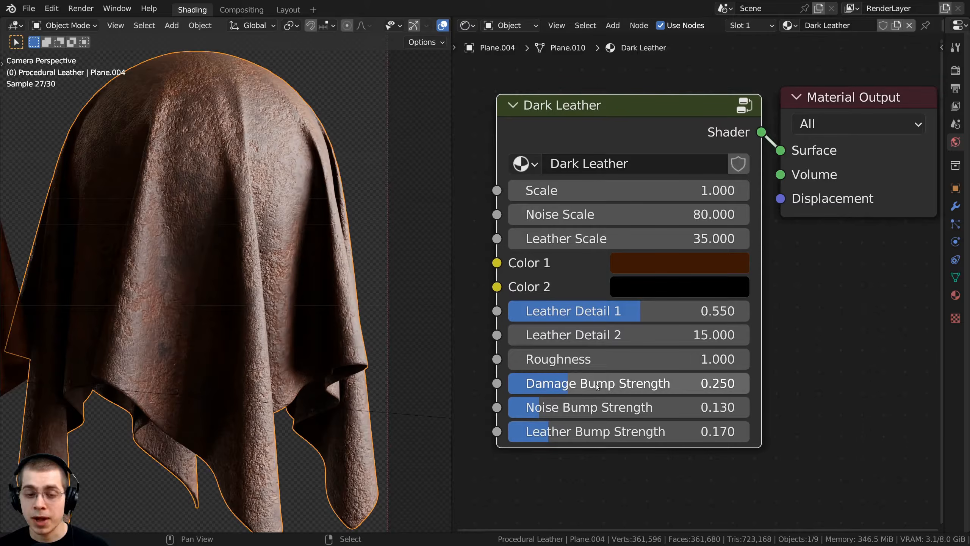
left_click_drag(569, 383, 749, 383)
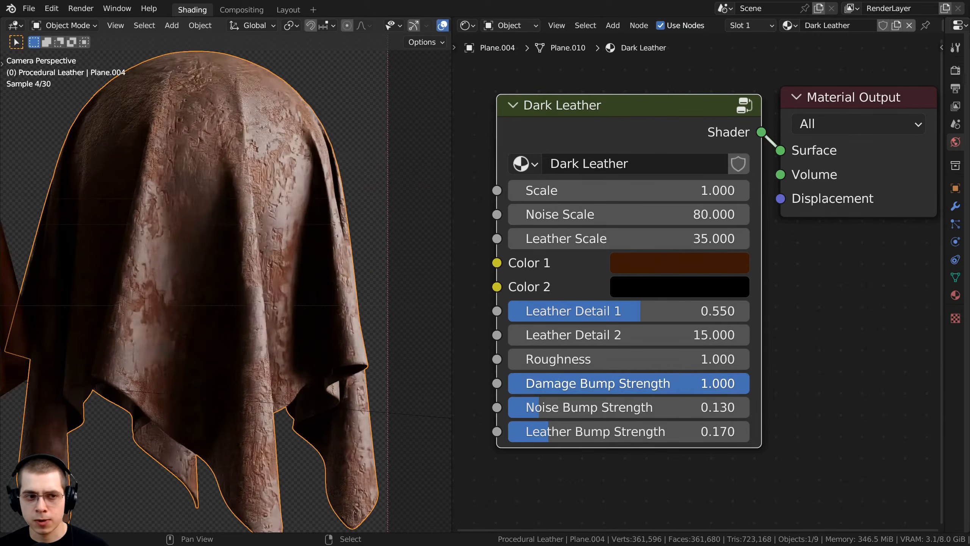
key("ctrl+z")
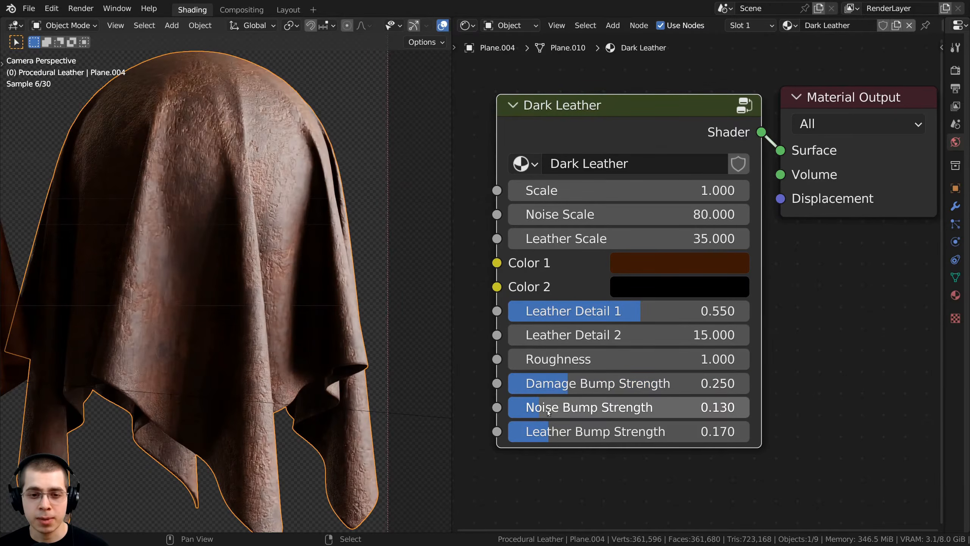
left_click_drag(549, 408, 703, 432)
key("Escape")
key("Escape")
Browse the procedural materials in the asset library, from the abstract ones down past the leather and marble ones
scroll(594, 432, "down", 1)
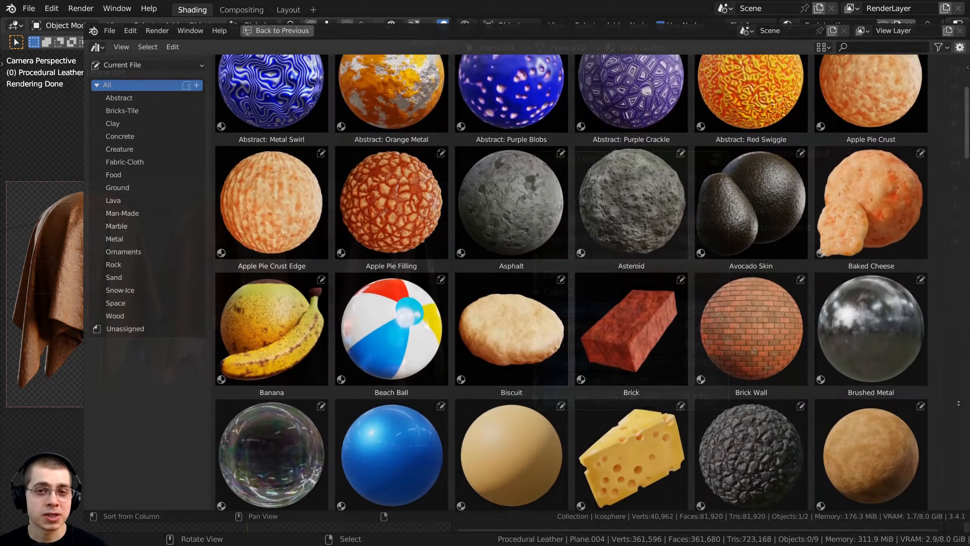
scroll(571, 283, "down", 10)
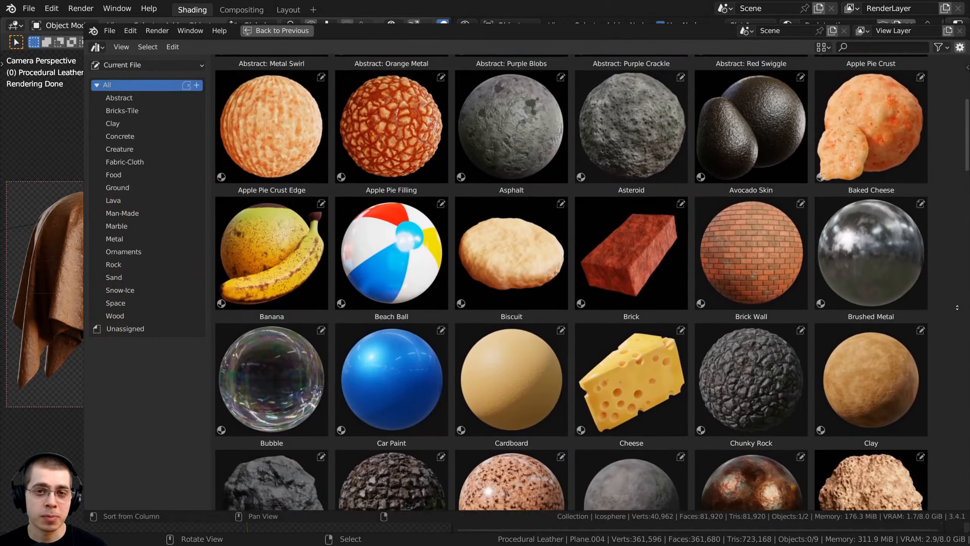
scroll(960, 90, "down", 13)
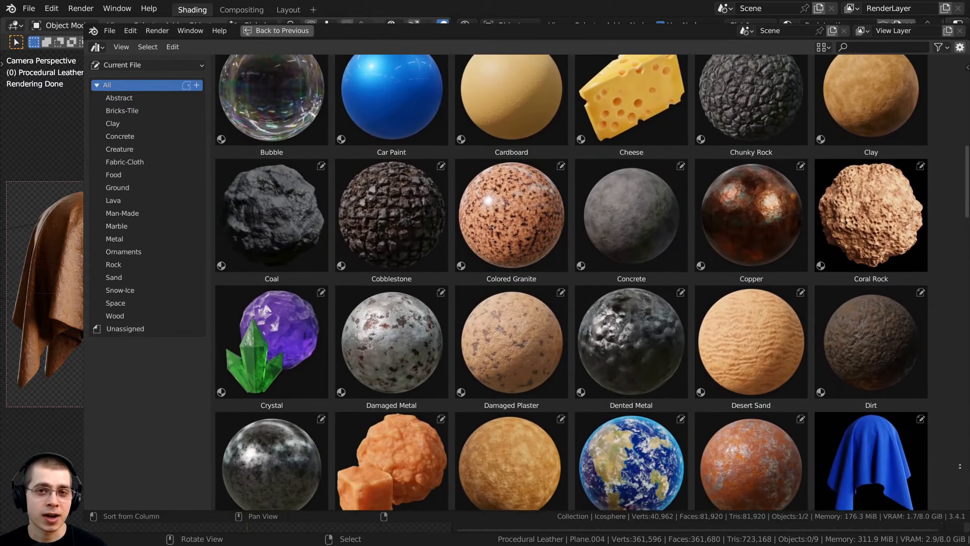
scroll(956, 161, "down", 14)
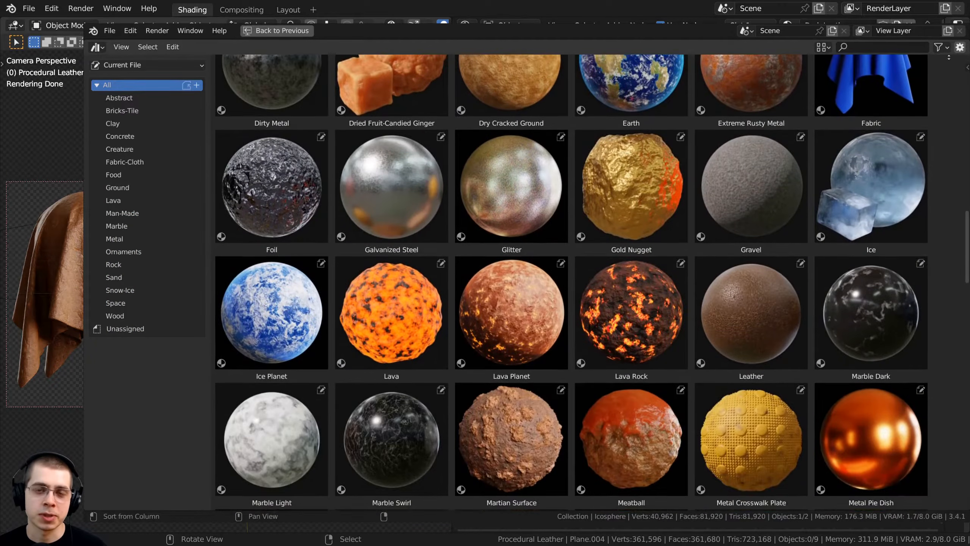
scroll(922, 198, "down", 7)
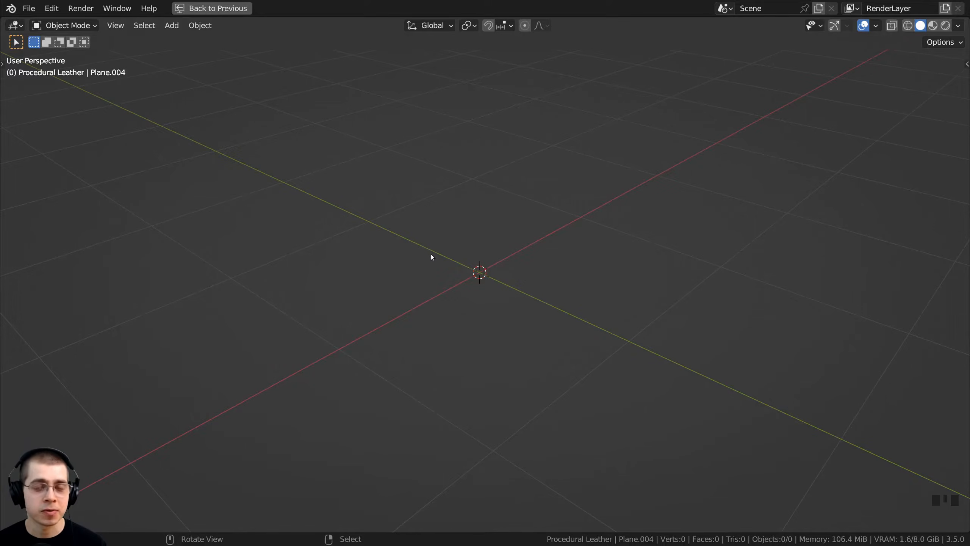
Add a UV sphere and a plane at the origin of the empty scene
middle_click_drag(431, 254, 436, 246)
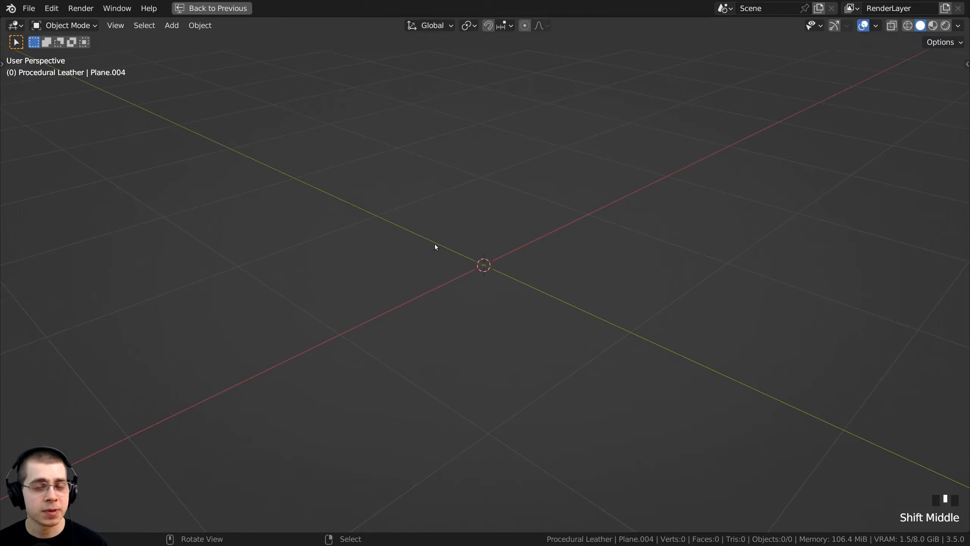
middle_click_drag(504, 273, 589, 264, "shift")
key("shift+a")
mouse_move(423, 139)
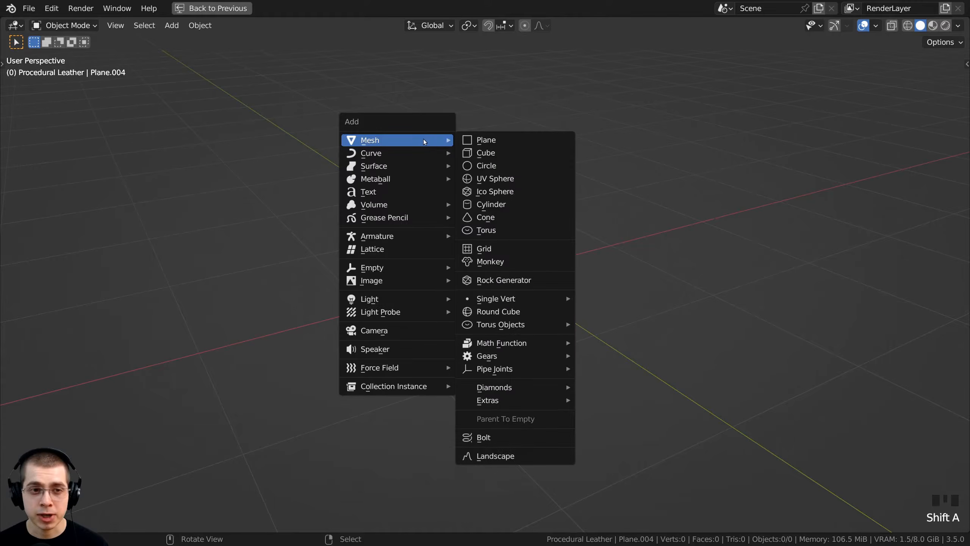
left_click(485, 179)
scroll(500, 183, "down", 3)
key("shift+a")
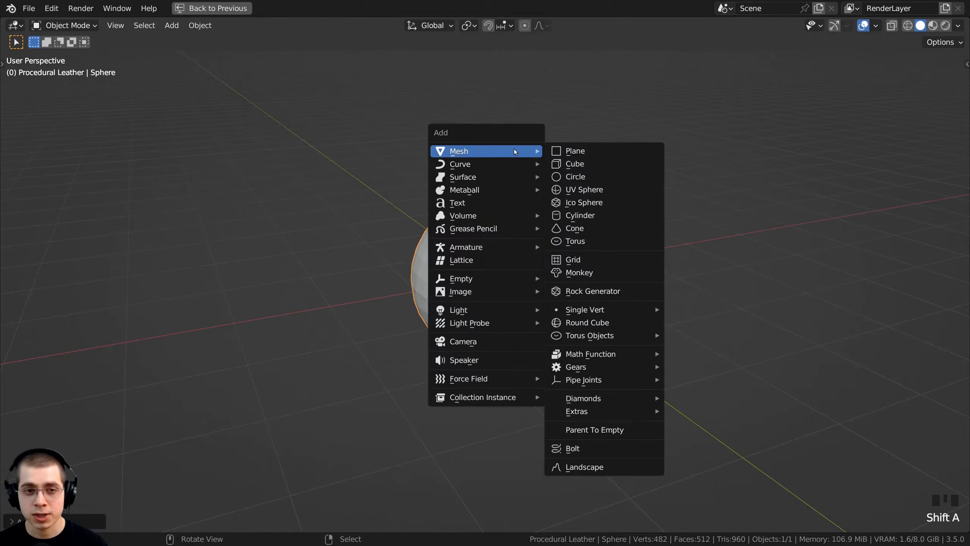
left_click(573, 154)
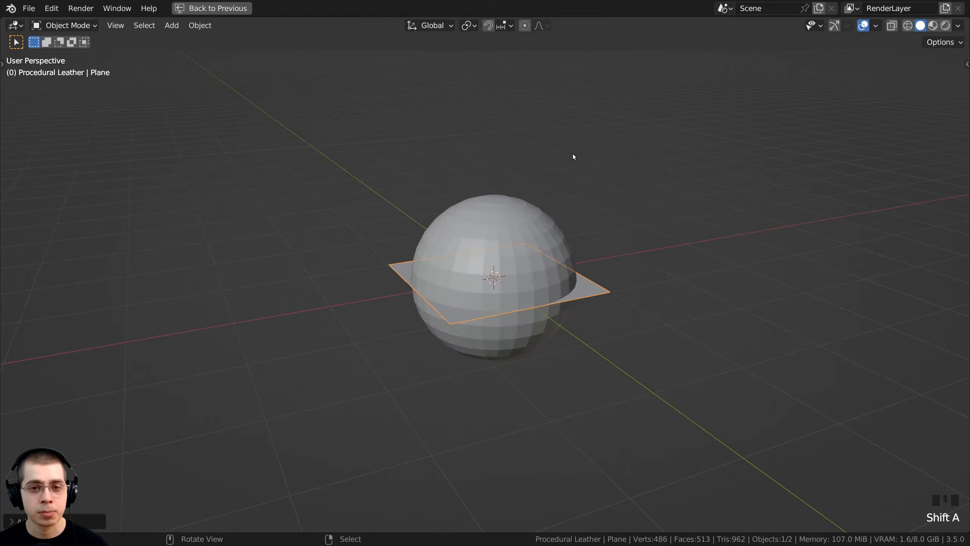
Move the plane straight up along the Z axis until it sits clear above the sphere
middle_click_drag(453, 252, 513, 284)
key("g")
key("z")
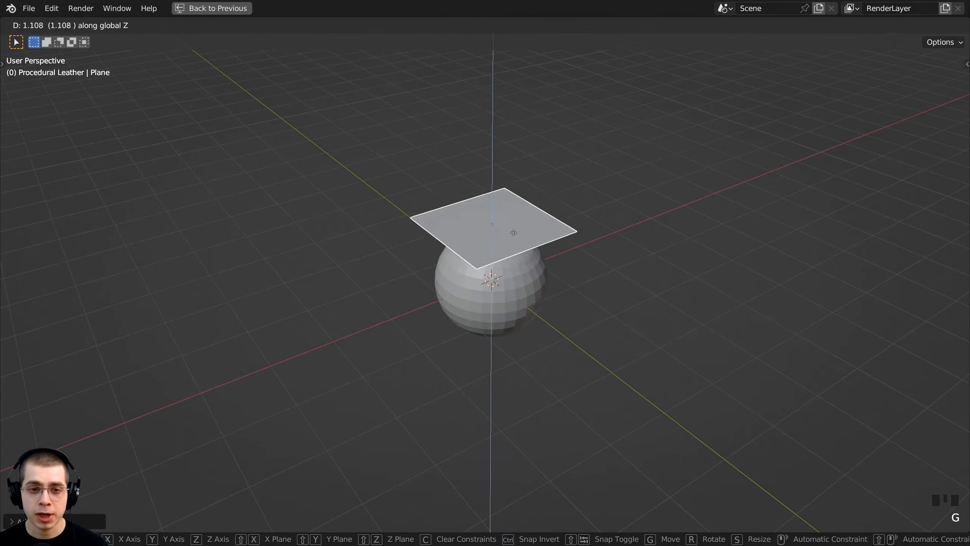
left_click(515, 203)
middle_click_drag(514, 203, 548, 232)
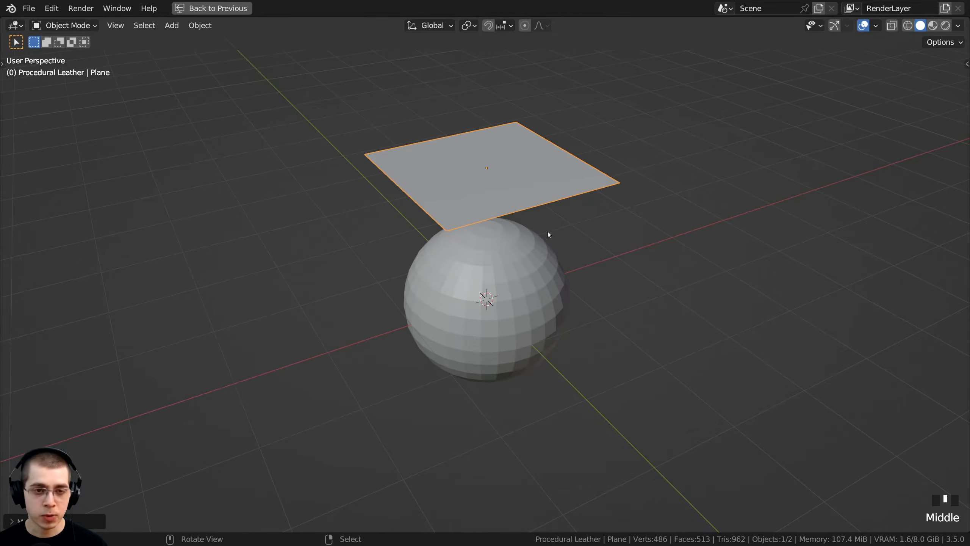
Scale the plane up uniformly so it extends well beyond the sphere on every side
key("s")
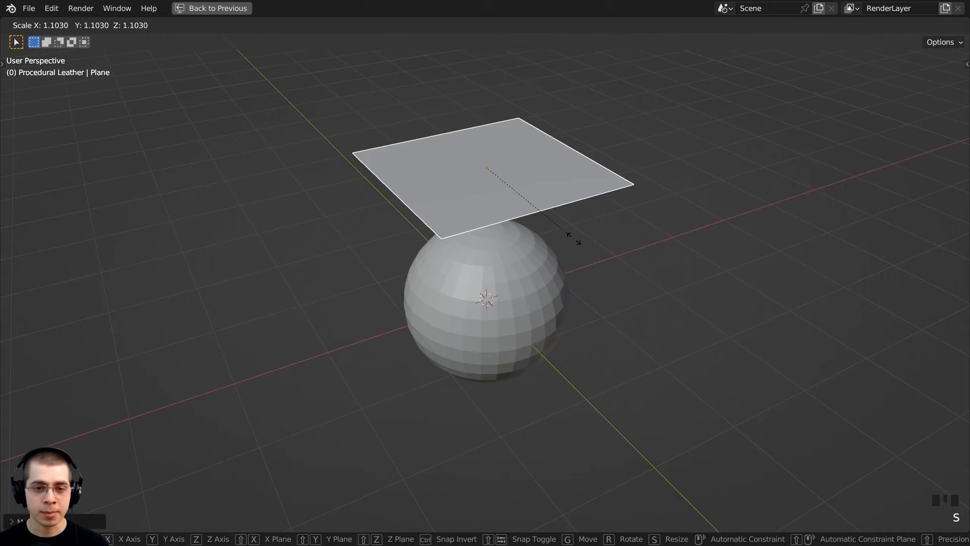
type("5")
key("Return")
scroll(574, 240, "down", 3)
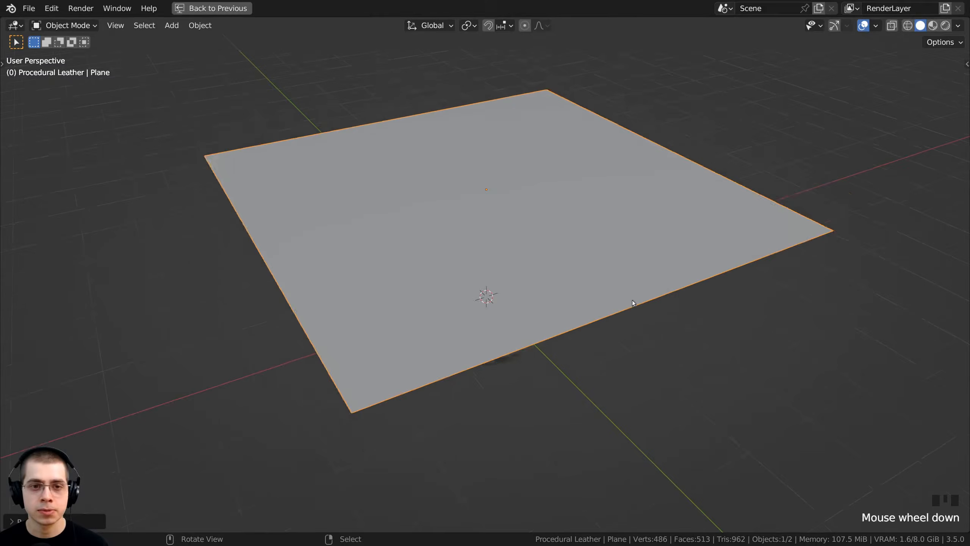
Subdivide the plane's mesh with 60 cuts and return to Object Mode
middle_click_drag(574, 241, 490, 124)
key("Tab")
key("Tab")
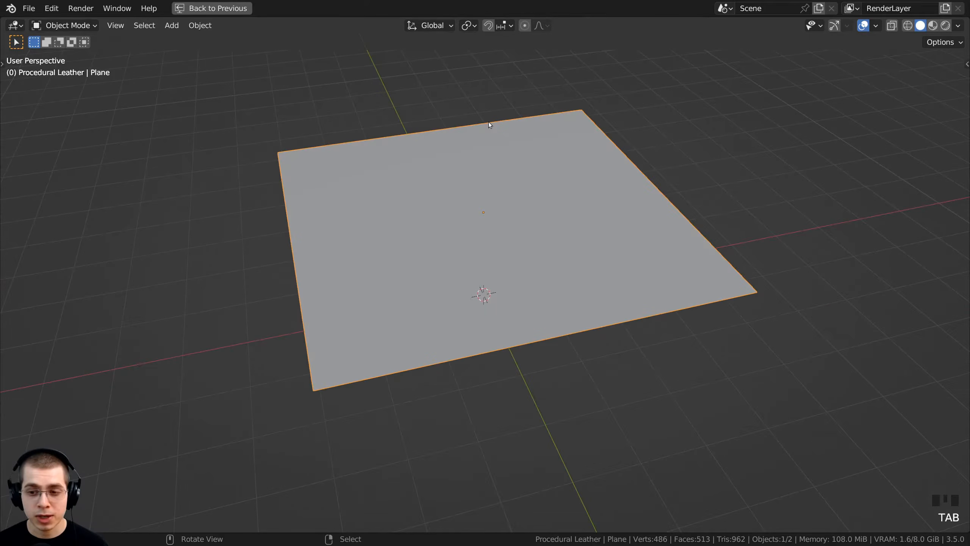
middle_click_drag(483, 183, 486, 183)
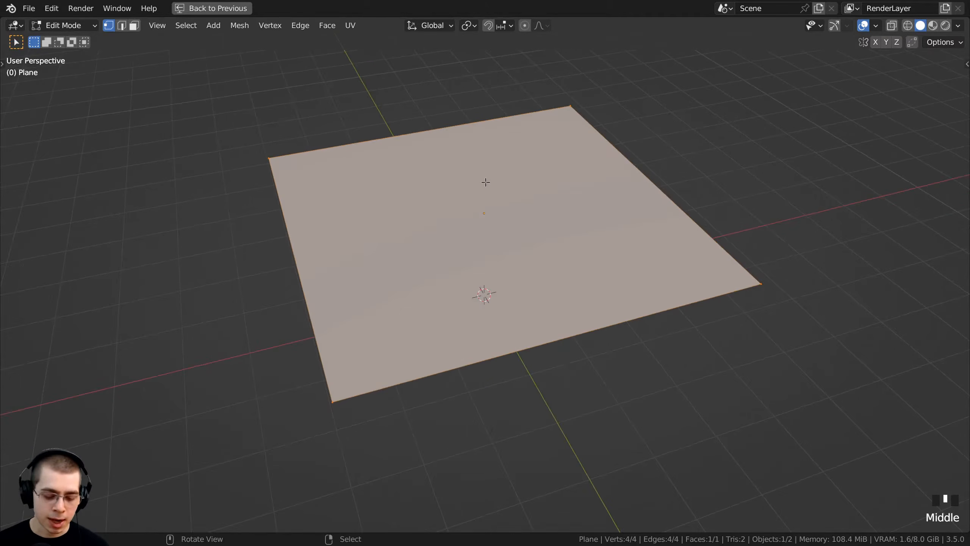
key("w")
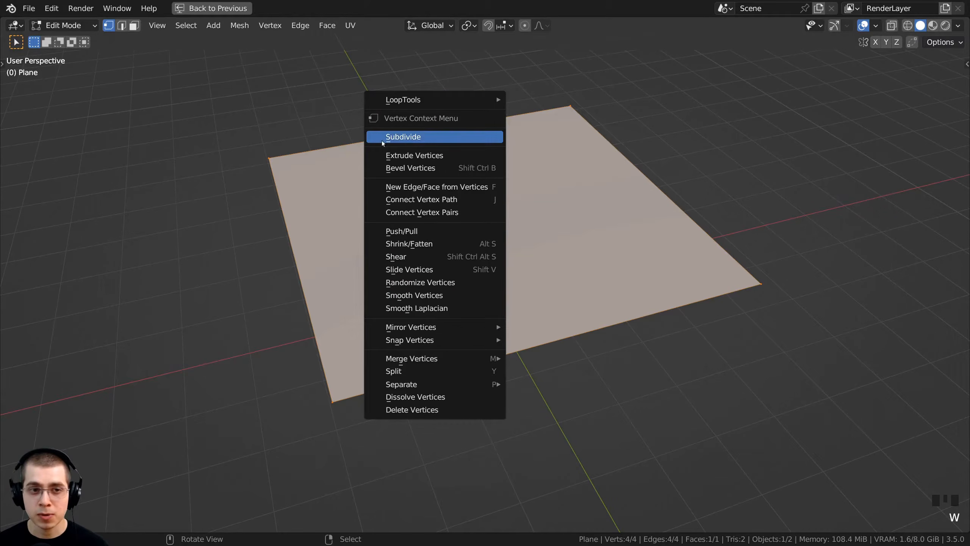
left_click(403, 138)
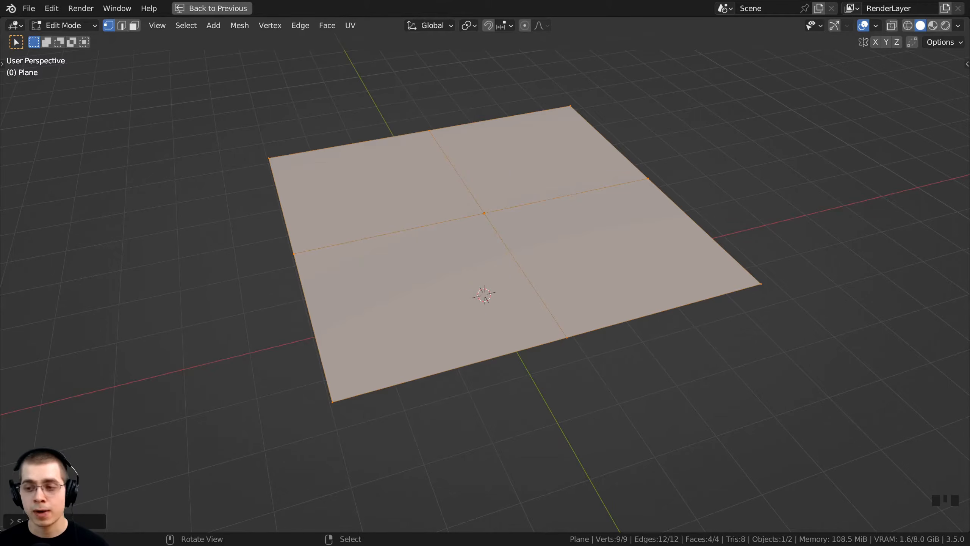
left_click(10, 522)
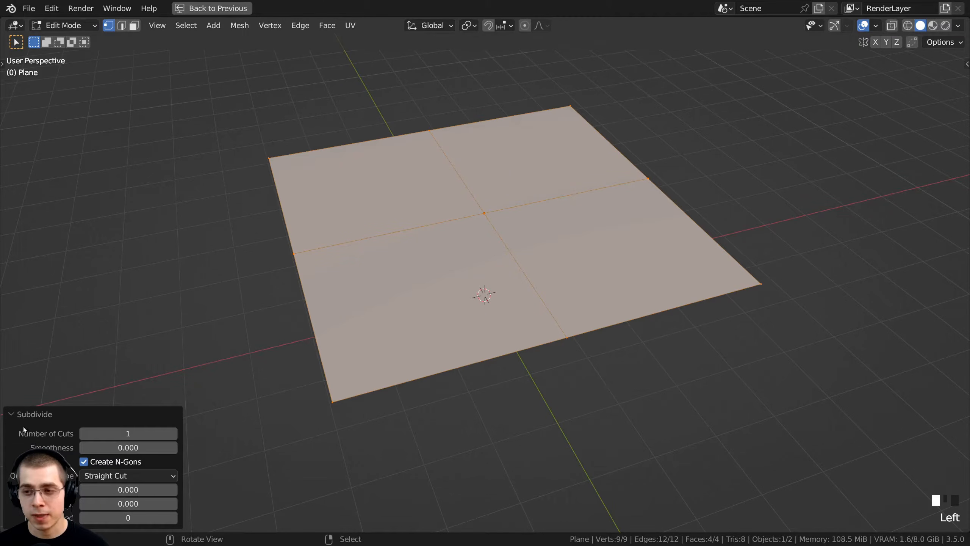
left_click(129, 434)
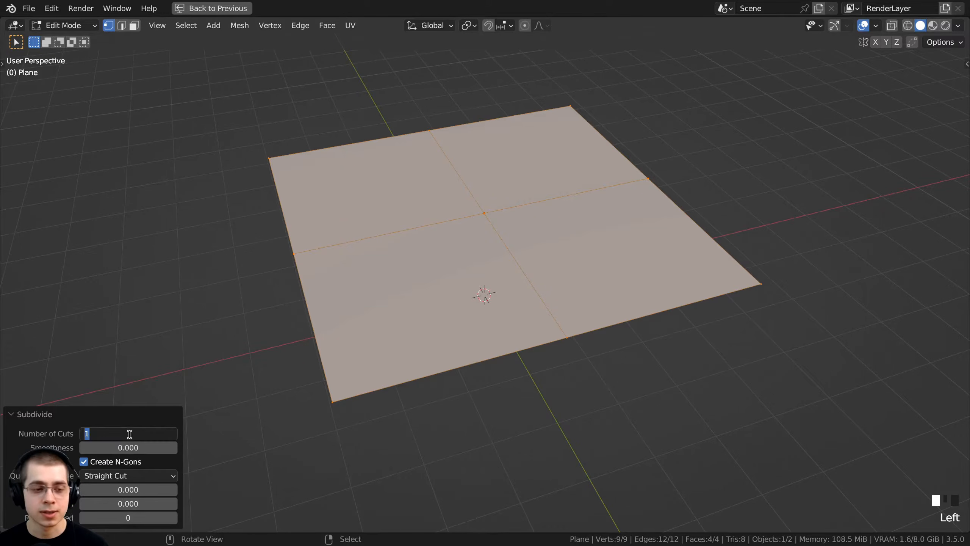
key("Return")
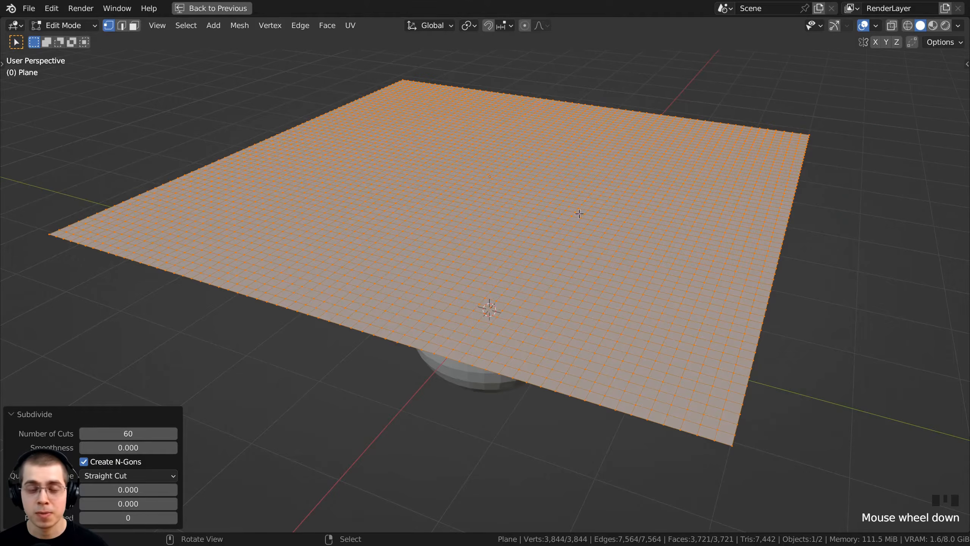
middle_click_drag(379, 272, 379, 82)
key("Tab")
middle_click_drag(434, 169, 403, 166)
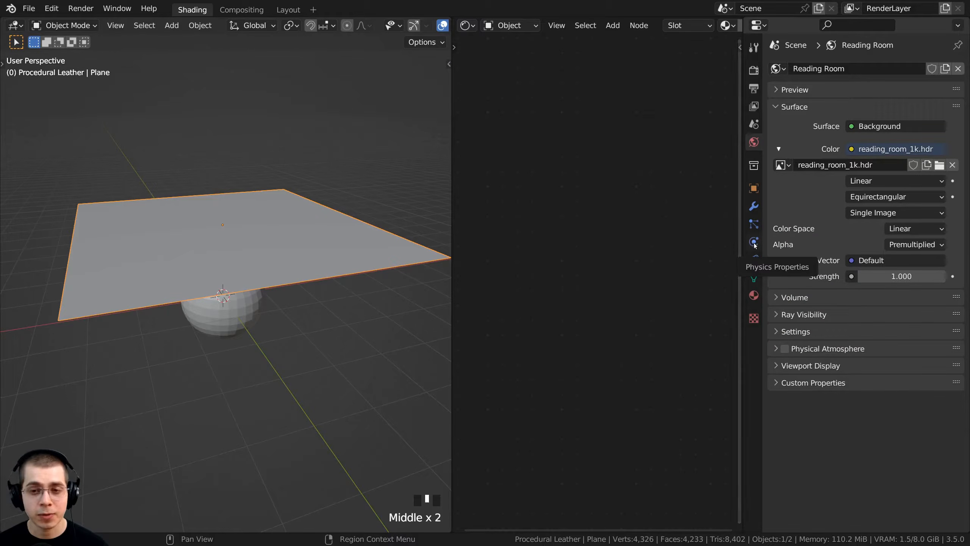
Add cloth physics to the plane and enable self collisions for it
left_click(754, 242)
middle_click_drag(369, 316, 360, 350)
left_click(801, 97)
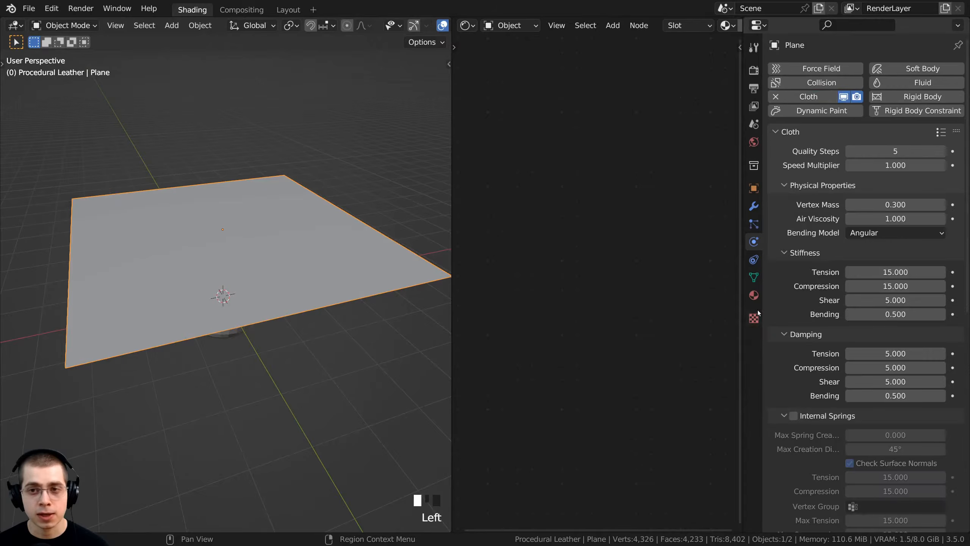
scroll(936, 191, "down", 10)
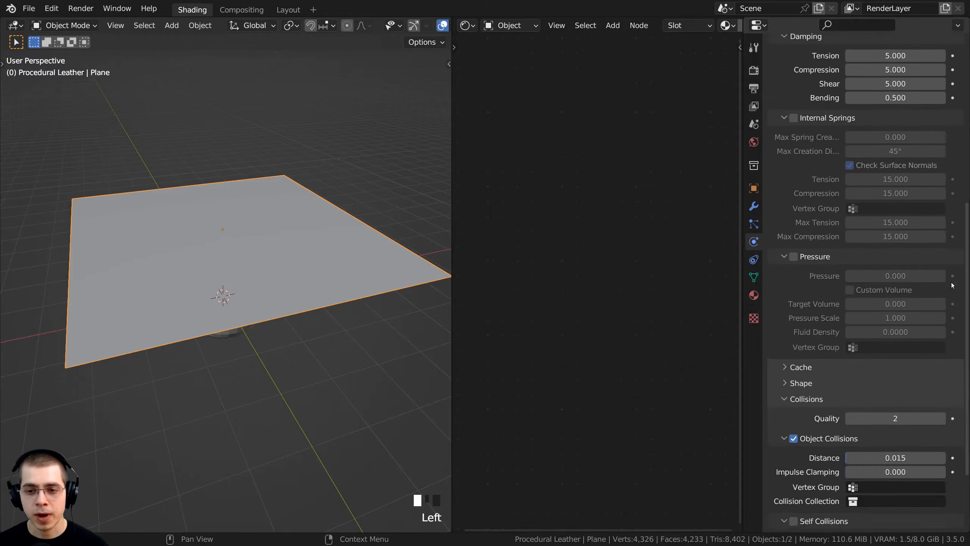
scroll(905, 101, "up", 5)
scroll(894, 214, "down", 10)
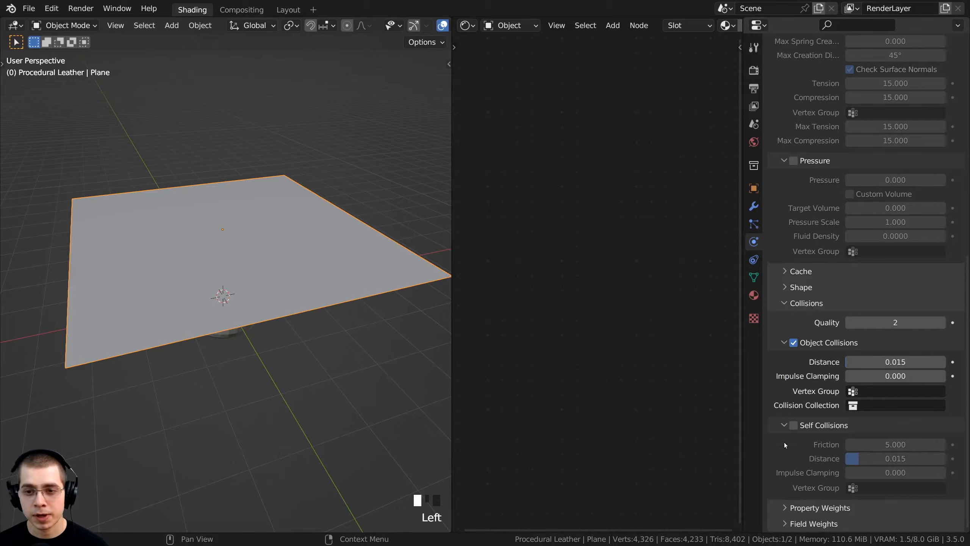
left_click(794, 425)
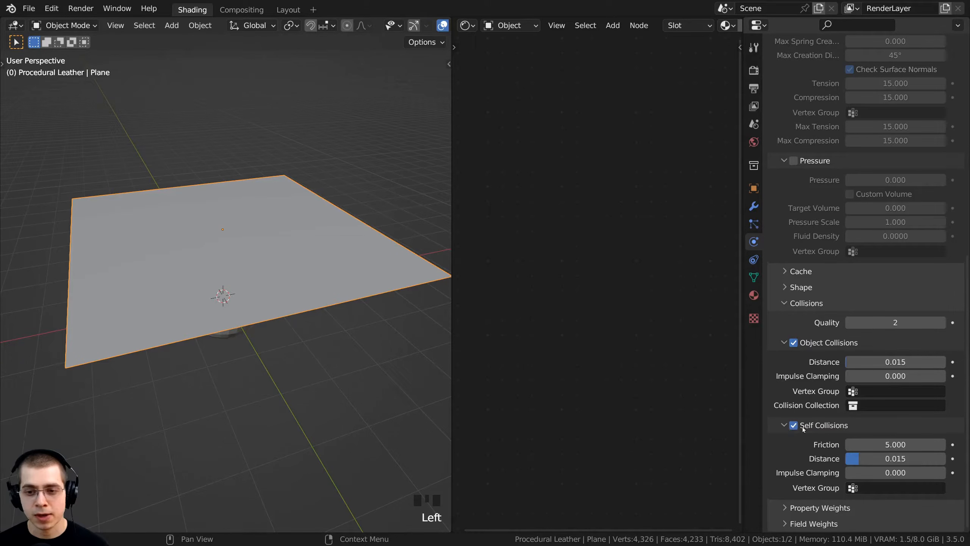
Add collision physics to the UV sphere below the plane
middle_click_drag(304, 267, 229, 271)
right_click(210, 273)
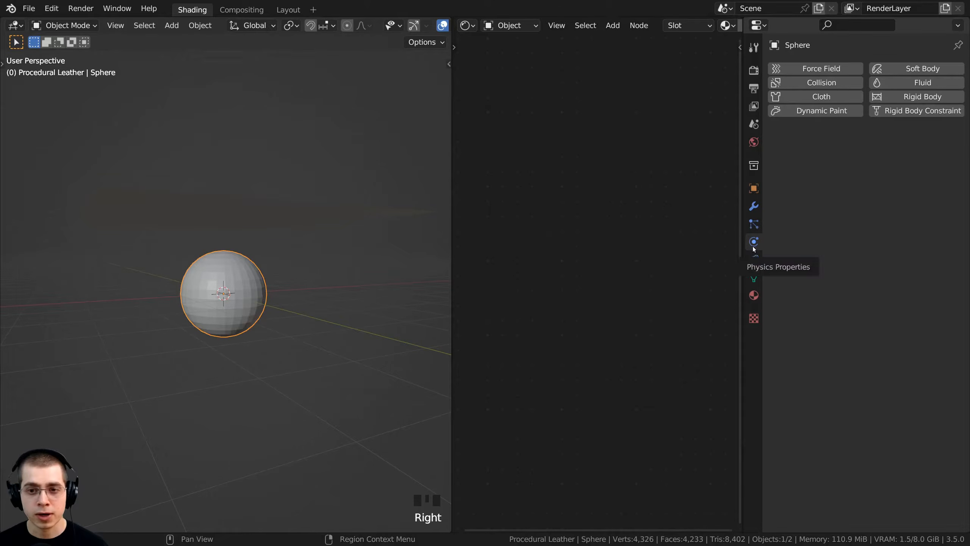
left_click(799, 83)
Play the cloth simulation to frame 206 so the plane drapes over the sphere
middle_click_drag(345, 178, 251, 243)
right_click(251, 240)
right_click(235, 322)
middle_click_drag(236, 321, 230, 300)
key("space")
scroll(249, 273, "up", 2)
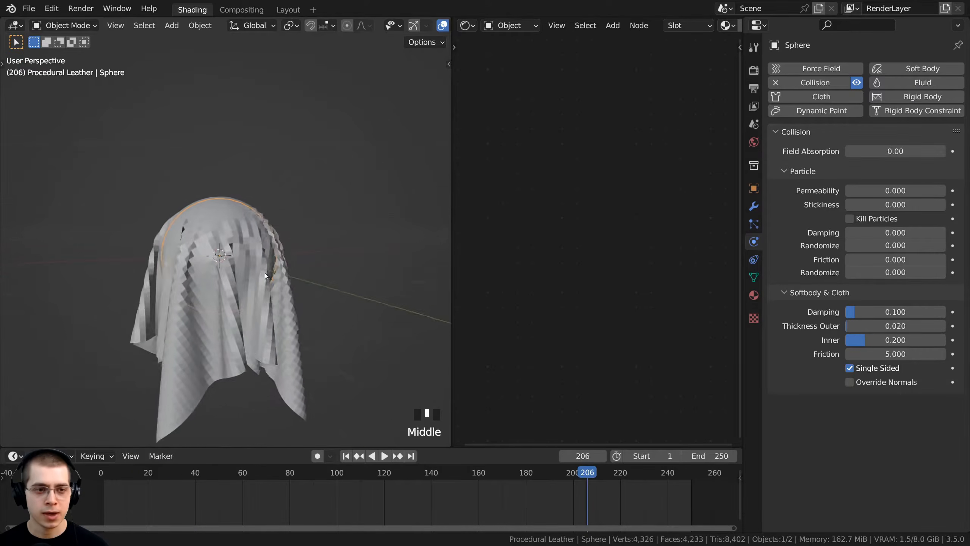
middle_click_drag(298, 306, 225, 222)
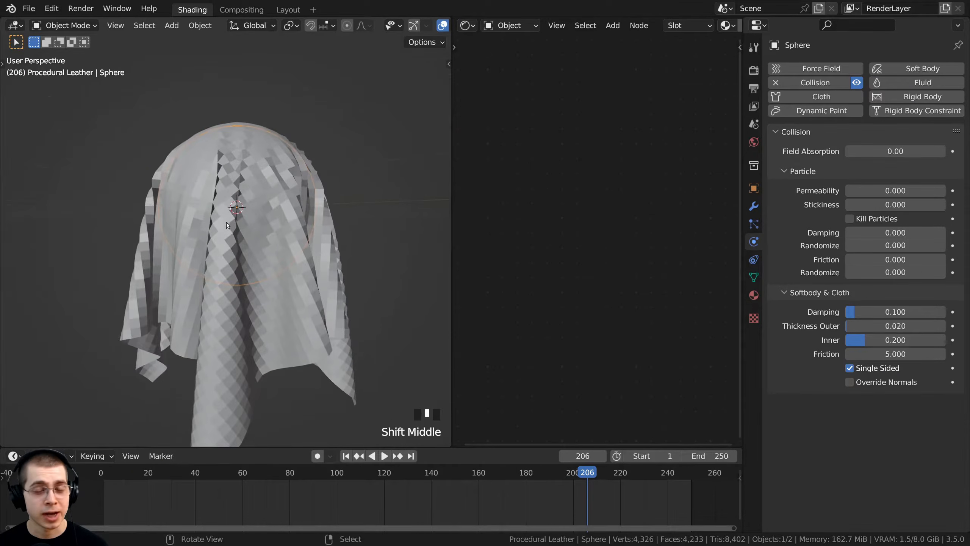
Apply the Cloth modifier on the draped plane to make its current shape permanent
right_click(241, 168)
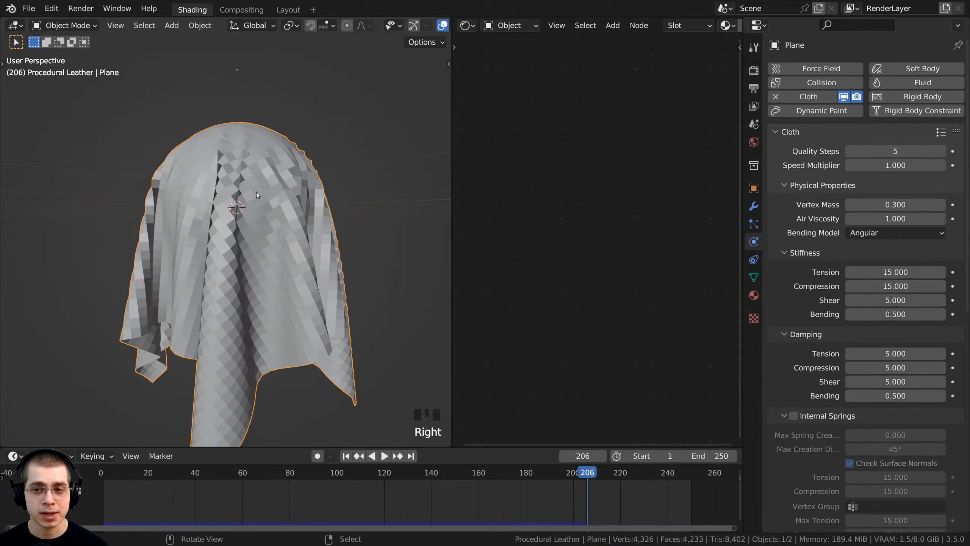
left_click(754, 207)
left_click_drag(743, 155, 697, 150)
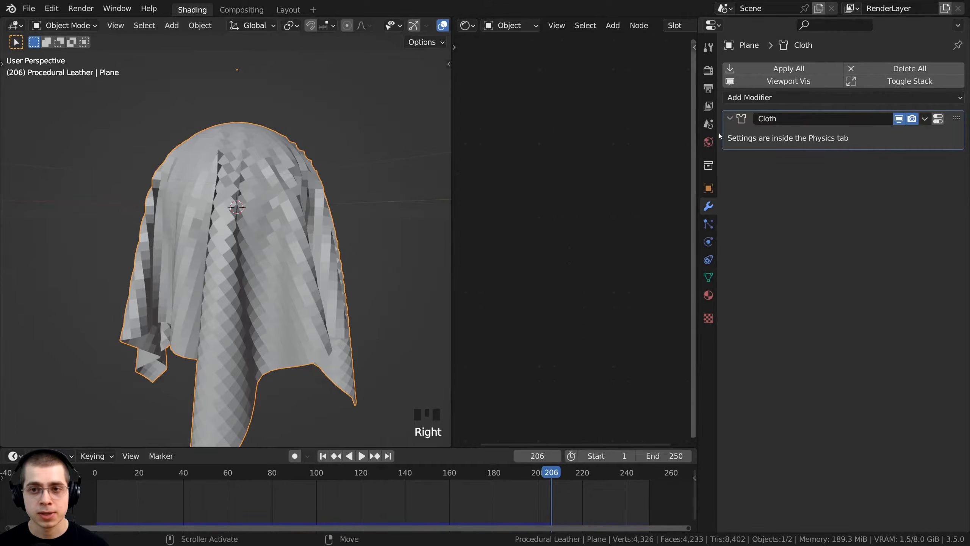
left_click(925, 119)
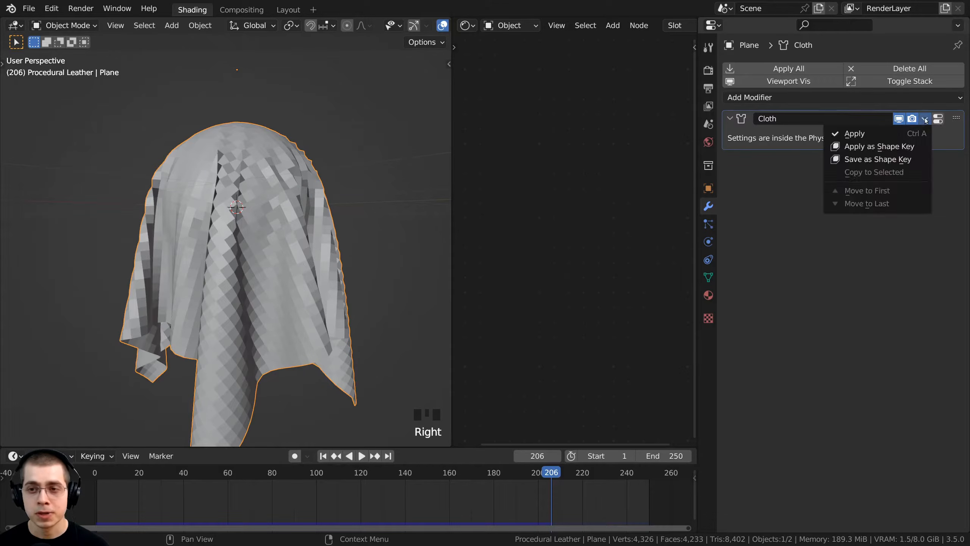
left_click(886, 134)
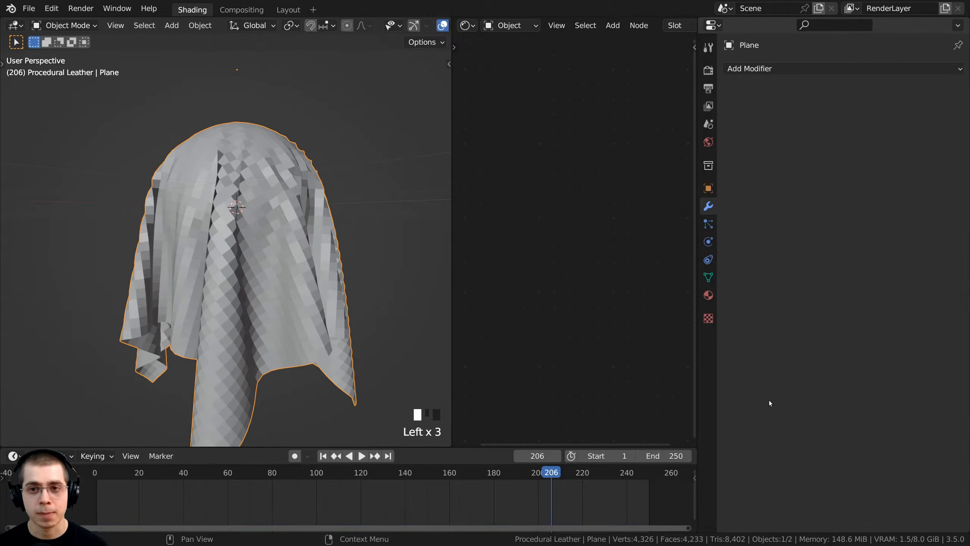
Shade the draped cloth smooth
scroll(240, 266, "down", 1)
scroll(265, 141, "up", 2)
right_click(264, 141)
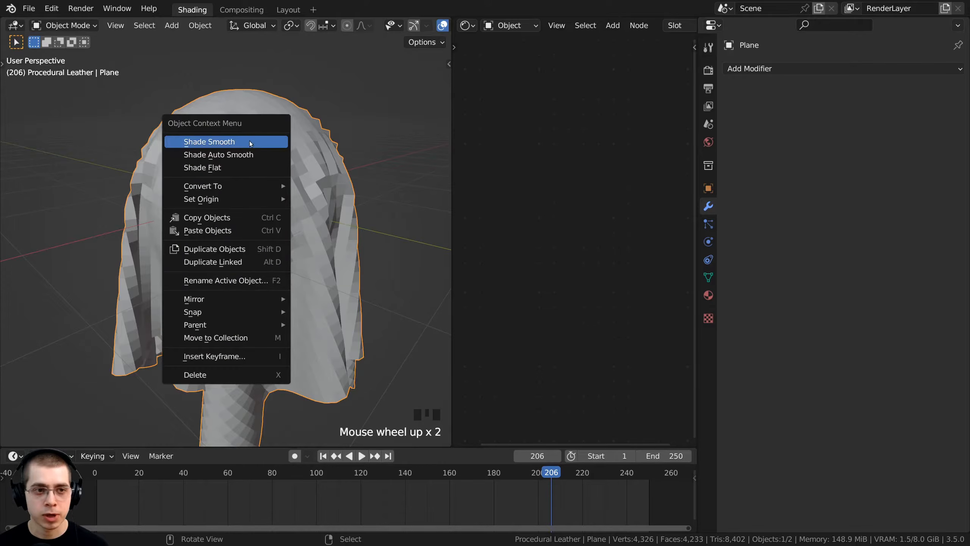
left_click(230, 142)
Select the sphere from beneath the cloth and apply its Collision modifier
scroll(262, 335, "down", 2)
middle_click_drag(262, 335, 227, 243)
left_click(209, 236)
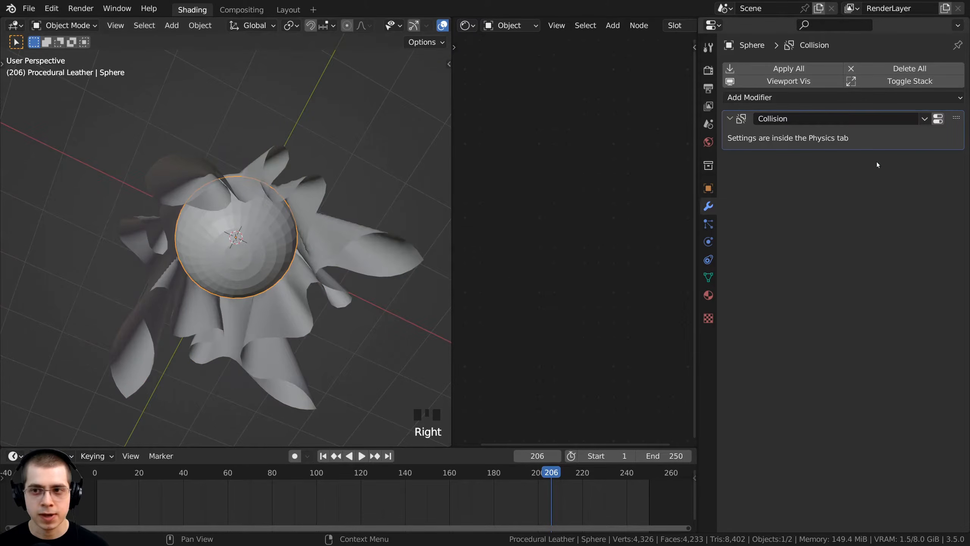
left_click(925, 119)
left_click(866, 137)
middle_click_drag(252, 337, 207, 267)
scroll(231, 365, "up", 3)
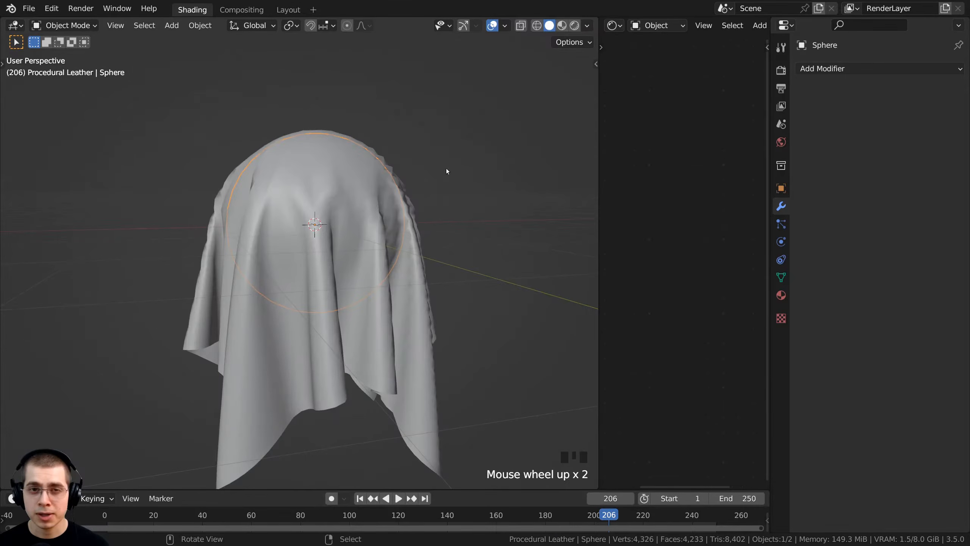
scroll(413, 254, "down", 3)
middle_click_drag(417, 217, 401, 194)
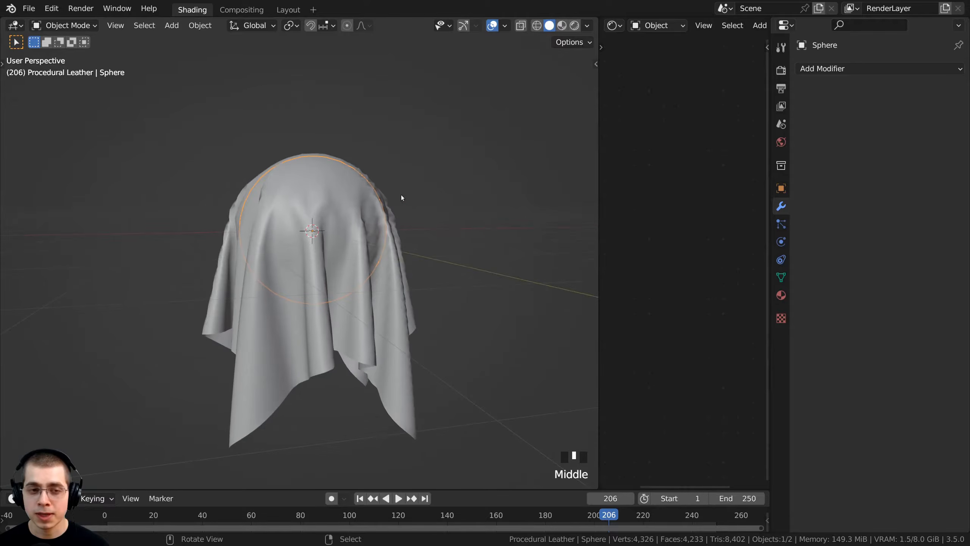
key("g")
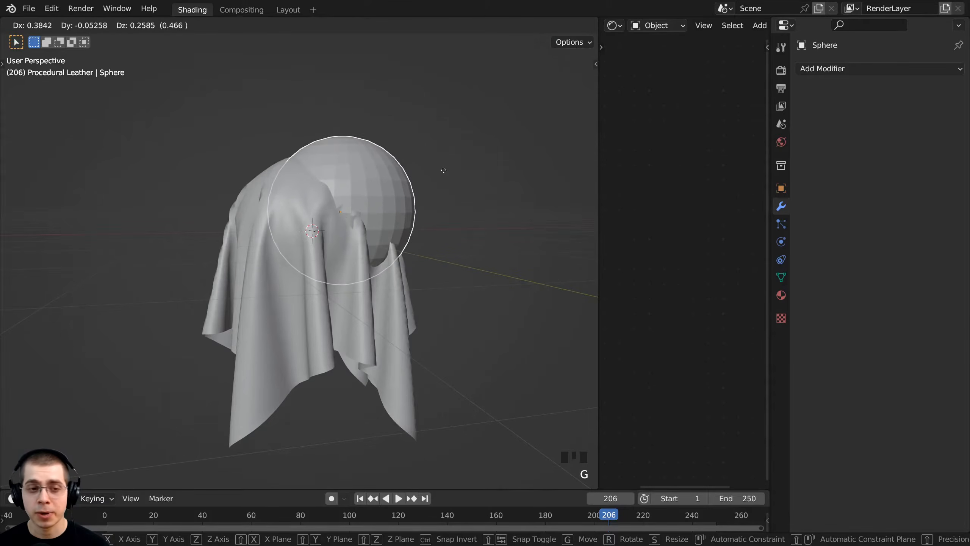
key("Escape")
Select both the cloth and the sphere and scale them uniformly by 0.15
key("a")
key("a")
key("a")
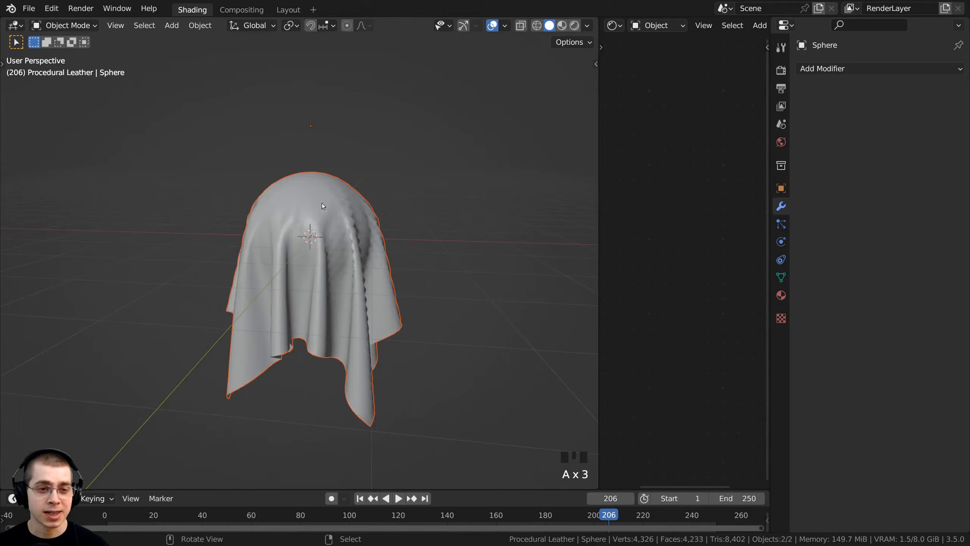
middle_click_drag(323, 206, 376, 218)
key("s")
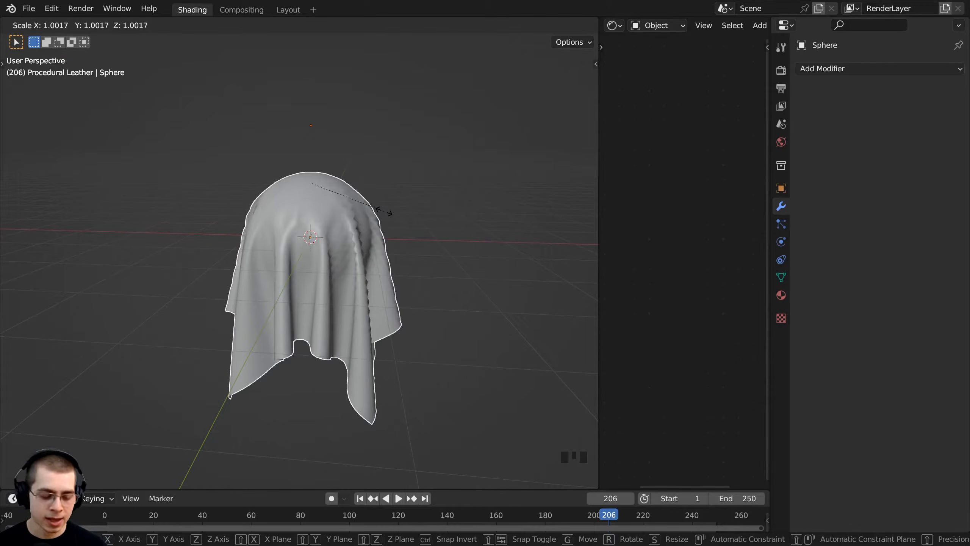
type(".15")
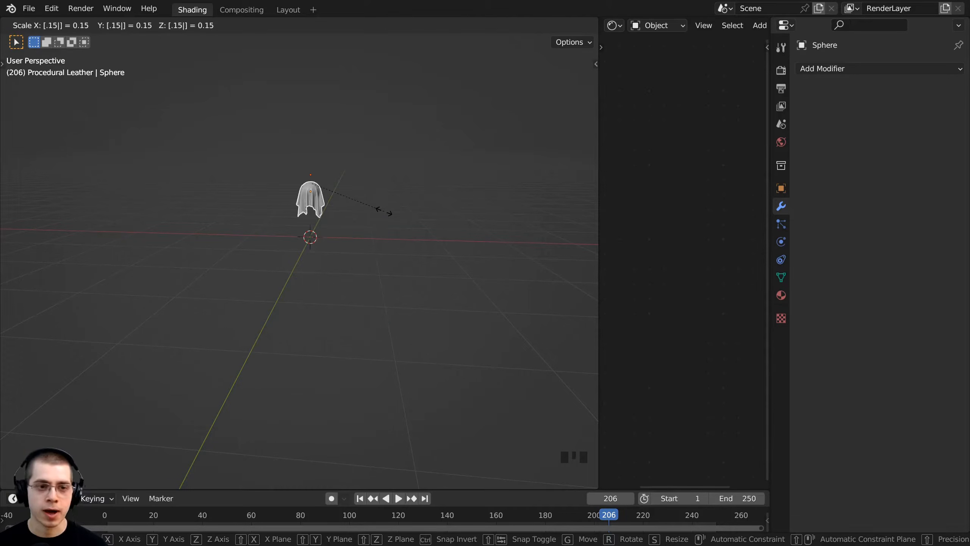
key("Return")
Move the cloth and sphere straight down along the Z axis to about the world origin
mouse_move(344, 198)
middle_mouse_down("shift")
mouse_move(340, 242)
mouse_move(297, 202)
mouse_move(252, 233)
mouse_move(336, 184)
middle_mouse_up("shift")
scroll(340, 223, "up", 5)
scroll(249, 229, "up", 4)
scroll(336, 183, "down", 2)
key("g")
key("z")
left_click(345, 323)
scroll(344, 322, "down", 1)
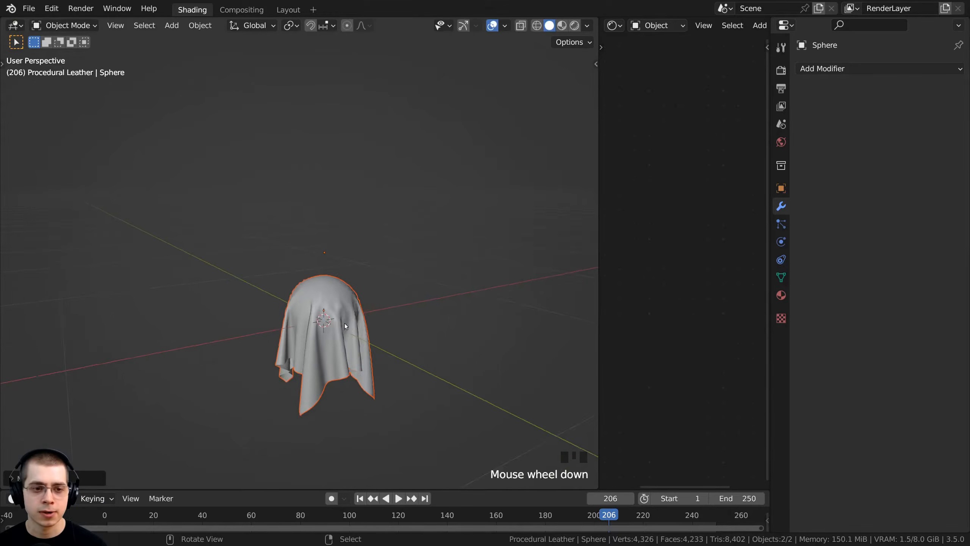
middle_click_drag(344, 323, 296, 191, "shift")
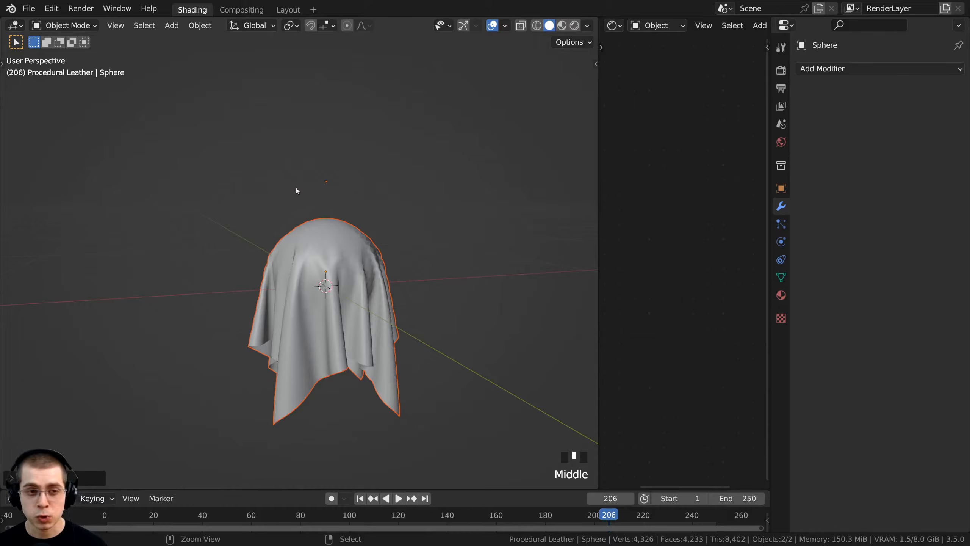
Apply the scale of the cloth and the sphere
key("ctrl+a")
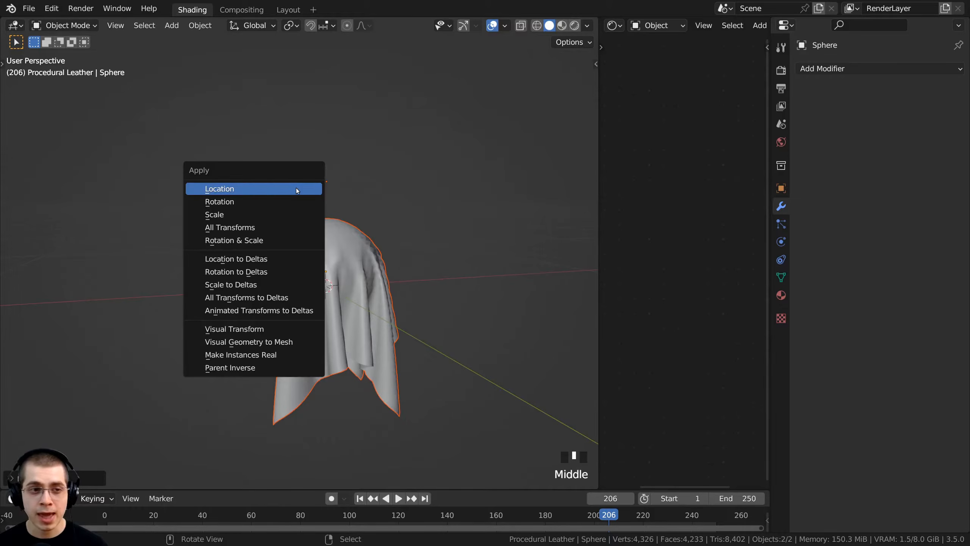
left_click(232, 216)
middle_click_drag(253, 294, 327, 144)
Add a Subdivision Surface modifier to the cloth alone and set its viewport level to 2
key("alt+a")
right_click(282, 130)
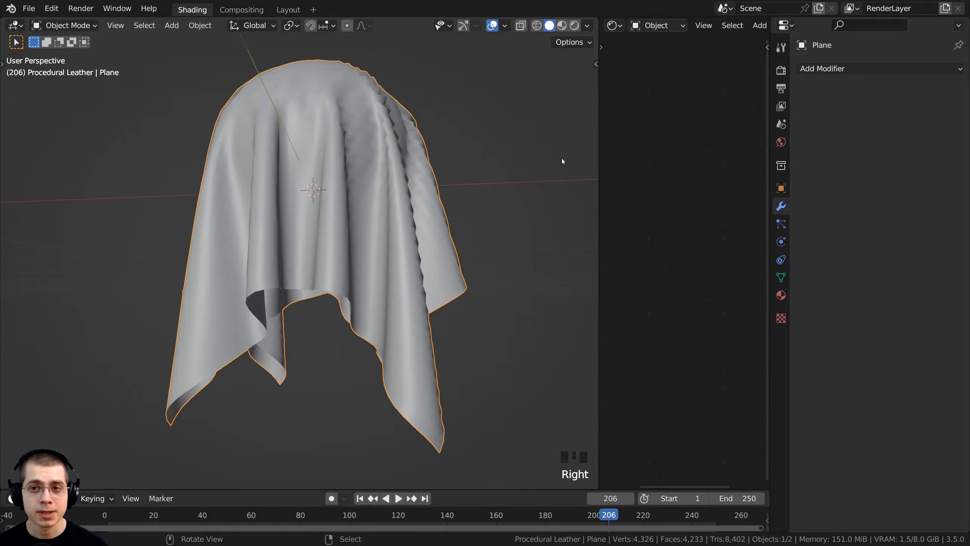
left_click(843, 70)
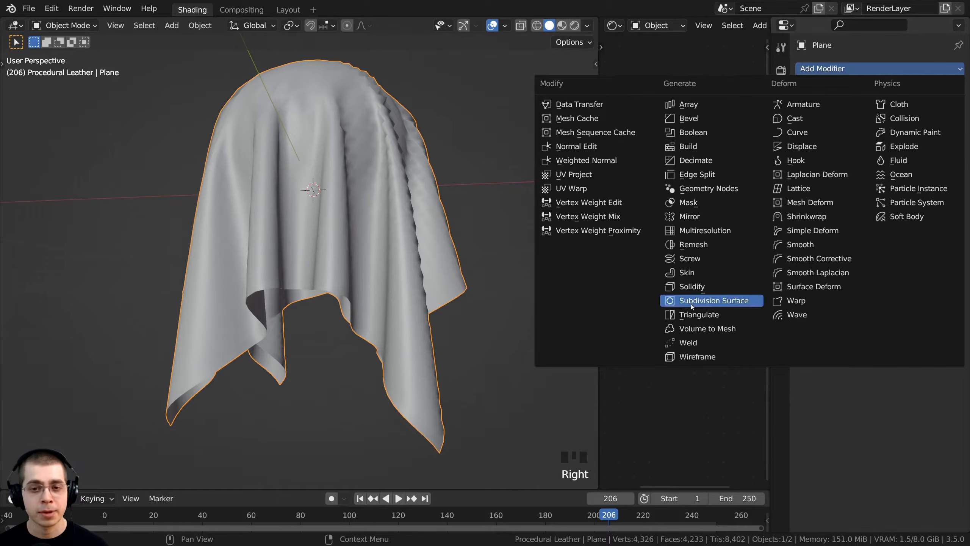
left_click(707, 301)
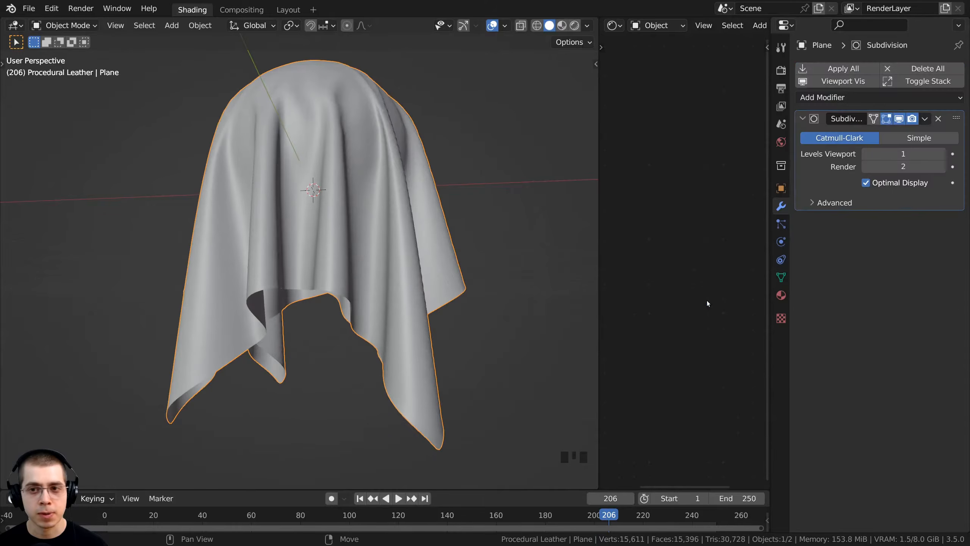
left_click(904, 154)
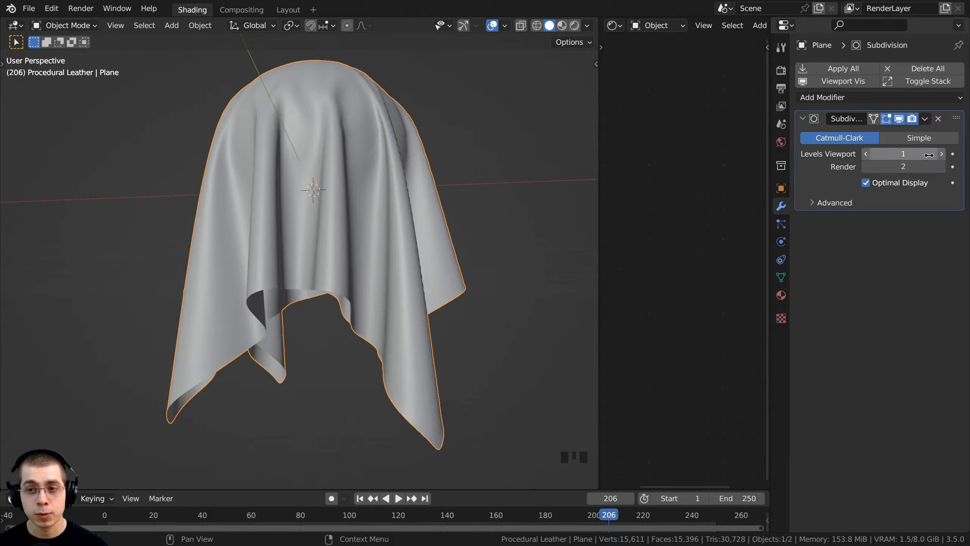
type("2")
key("Return")
middle_click_drag(542, 191, 372, 219)
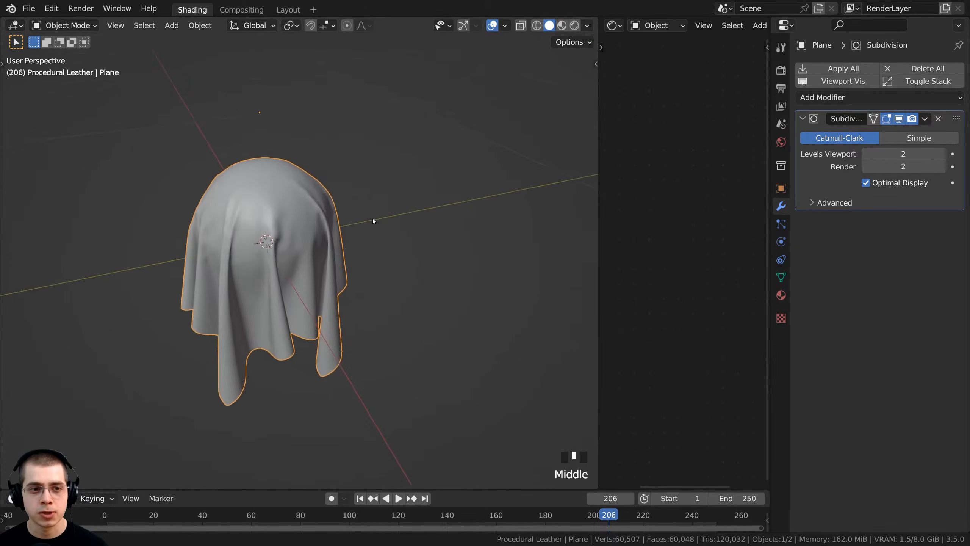
Add a Solidify modifier to the cloth and set its thickness to 0.0014
scroll(408, 162, "up", 3)
middle_click_drag(408, 162, 578, 129)
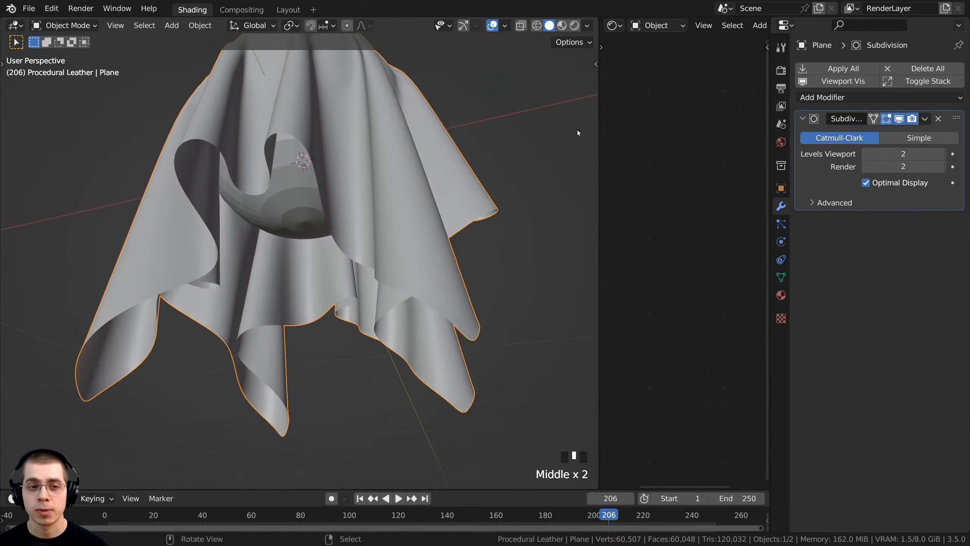
left_click(817, 98)
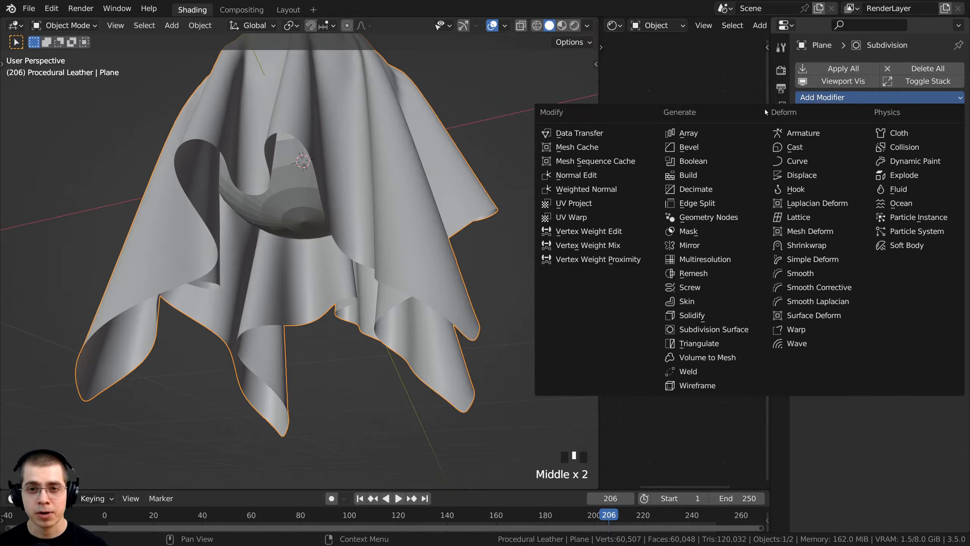
left_click(684, 316)
middle_click_drag(360, 266, 398, 260, "shift")
scroll(399, 260, "up", 2)
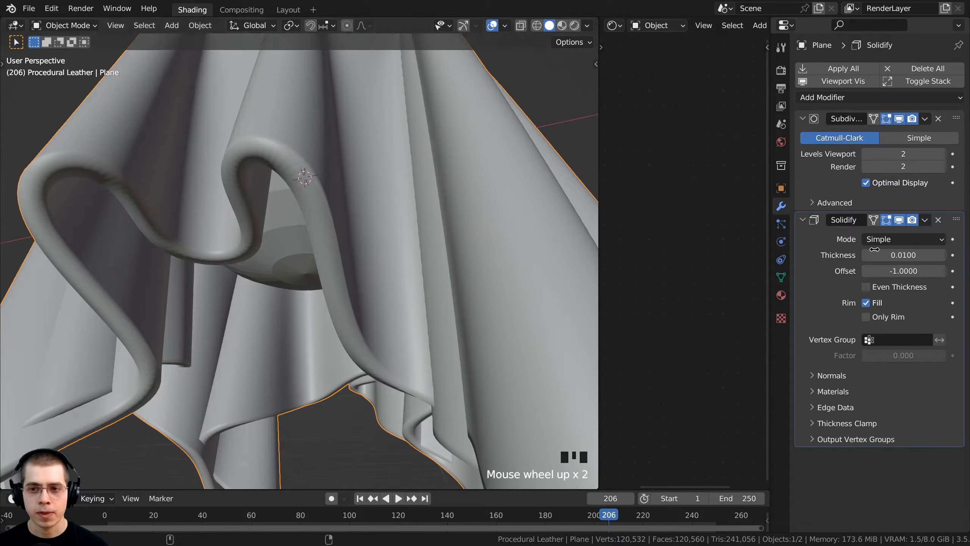
left_click_drag(875, 249, 857, 249, "shift")
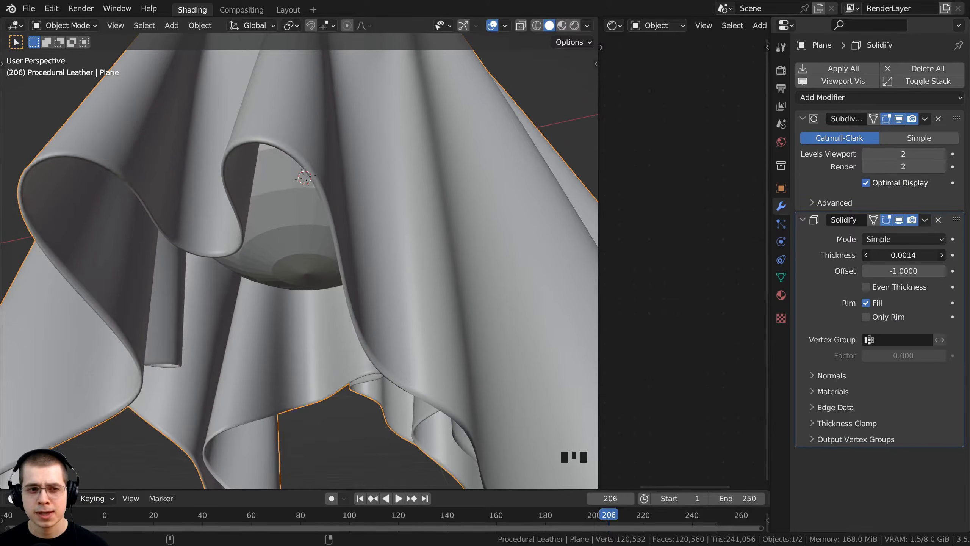
Reposition the camera and look through it to frame the whole draped cloth
scroll(353, 218, "down", 6)
key("alt+a")
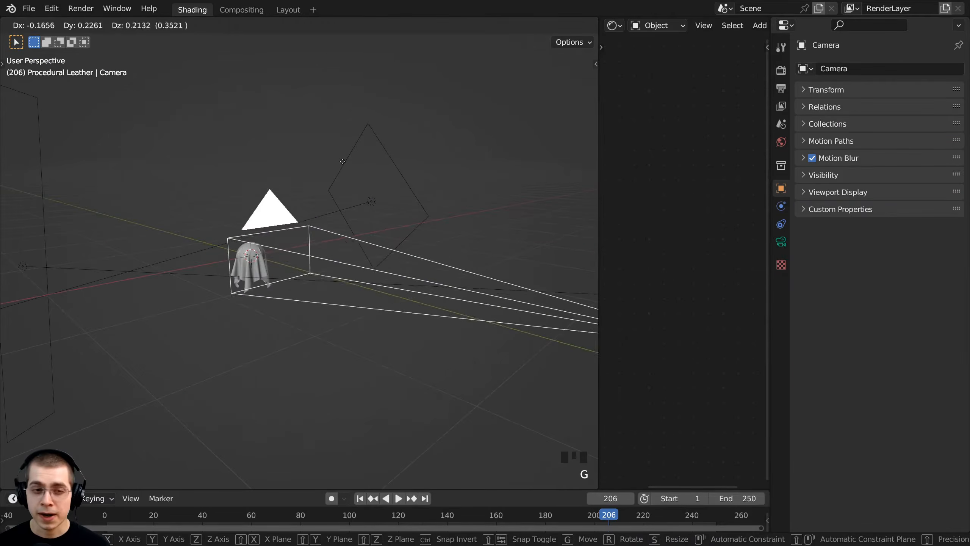
left_click(392, 162)
key("KP_0")
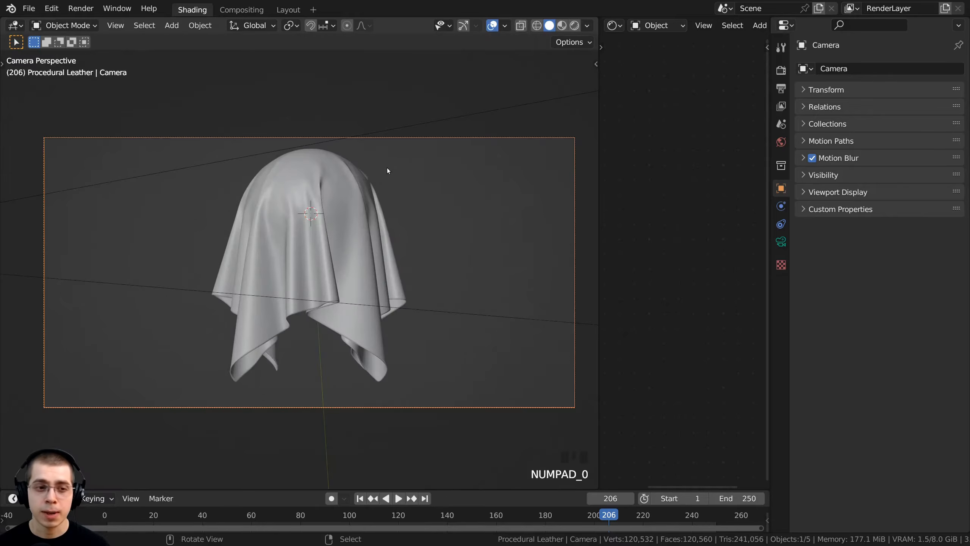
scroll(388, 171, "up", 3)
middle_click_drag(363, 61, 363, 86, "shift")
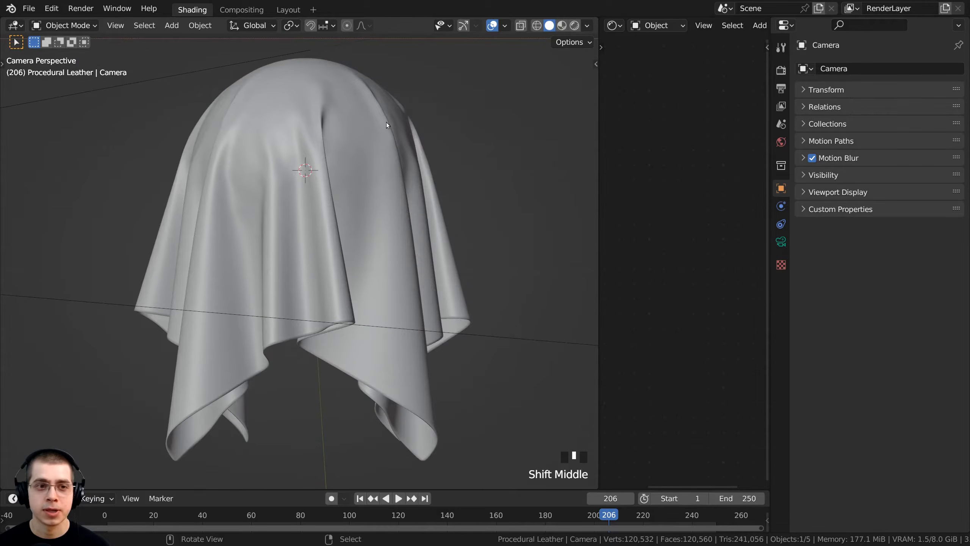
scroll(400, 165, "down", 1)
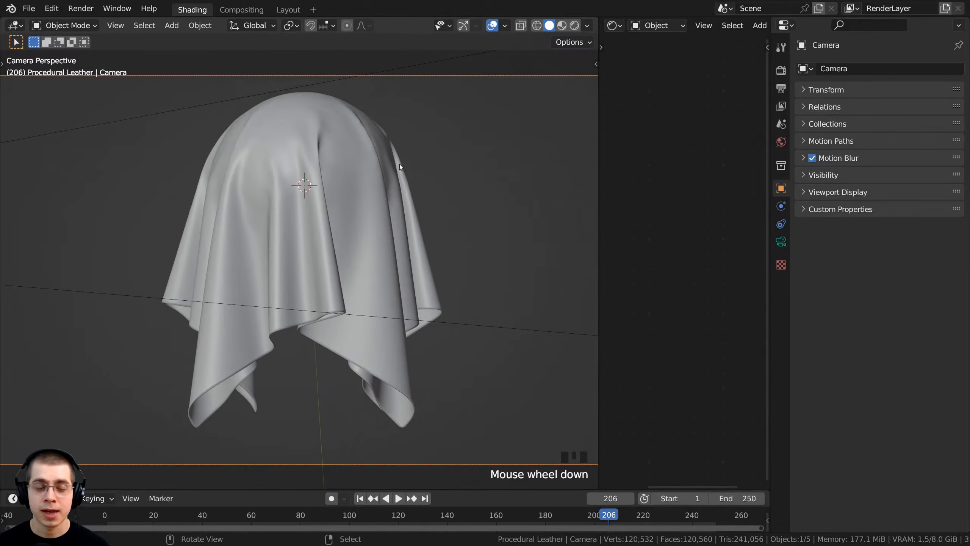
Show the camera's lens settings and check the focal length against the framing of the cloth
left_click(784, 244)
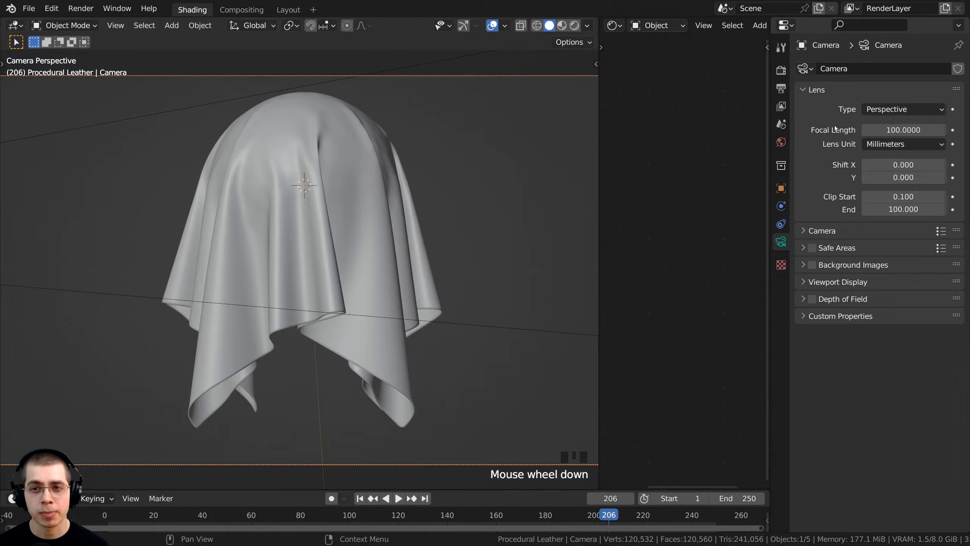
scroll(382, 164, "down", 1)
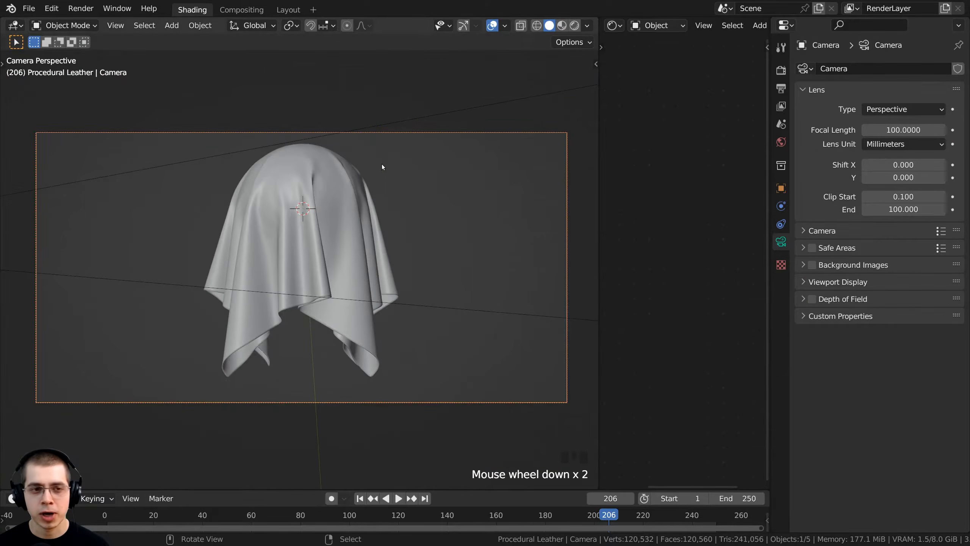
mouse_move(875, 130)
left_mouse_down()
mouse_move(905, 130)
mouse_move(809, 130)
mouse_move(884, 130)
mouse_move(875, 130)
left_mouse_up()
scroll(323, 220, "up", 1)
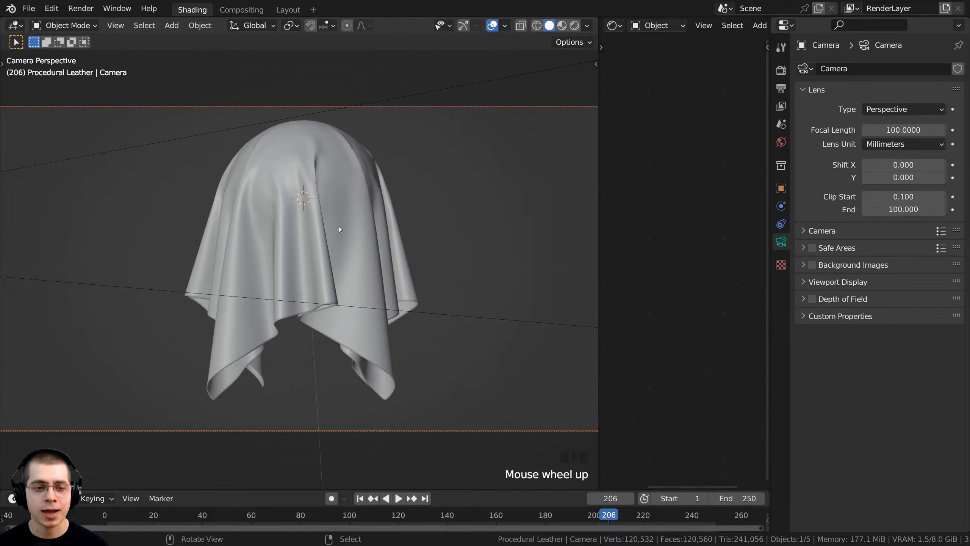
scroll(348, 216, "up", 1)
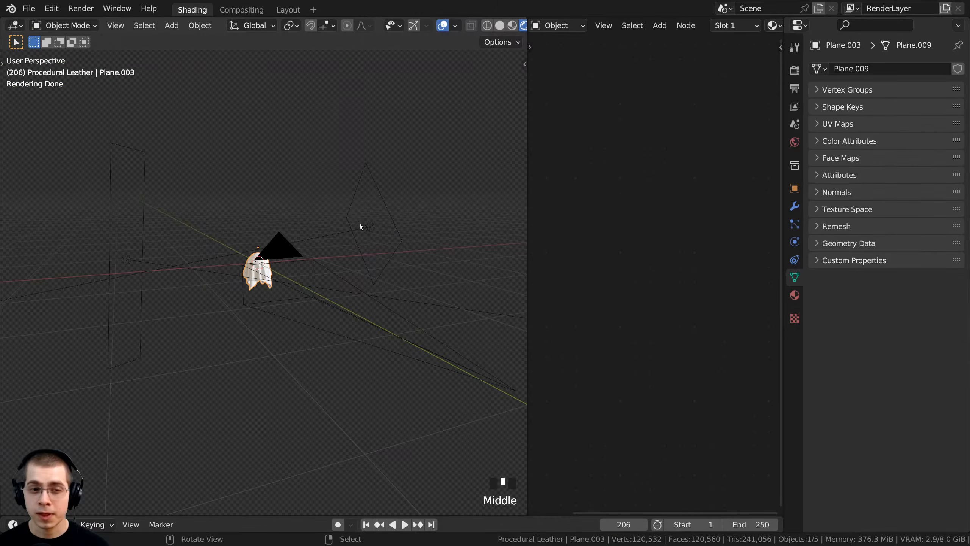
Select the square area light beside the cloth and examine its power, shape and size
right_click(361, 224)
right_click(131, 252)
right_click(370, 229)
scroll(332, 230, "down", 1)
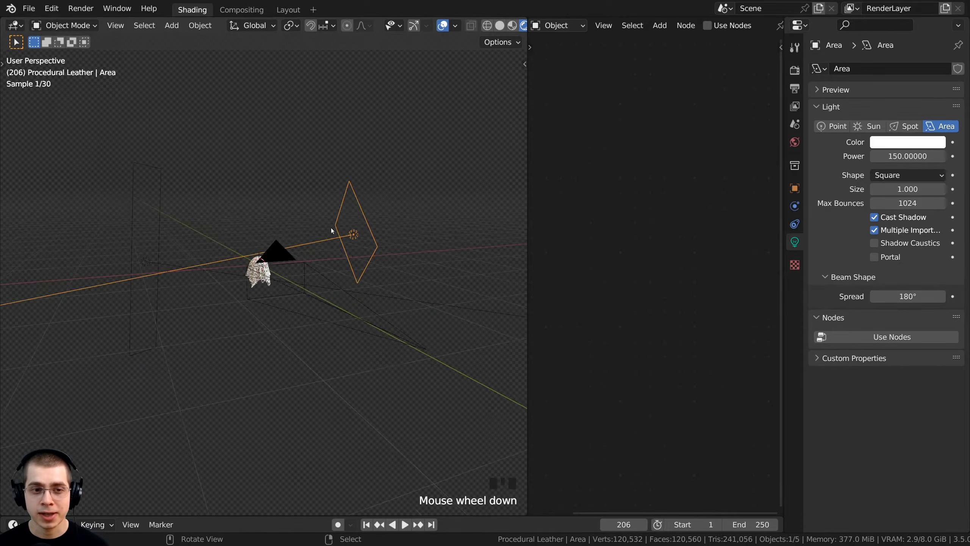
middle_click_drag(331, 230, 320, 369)
scroll(492, 247, "up", 2)
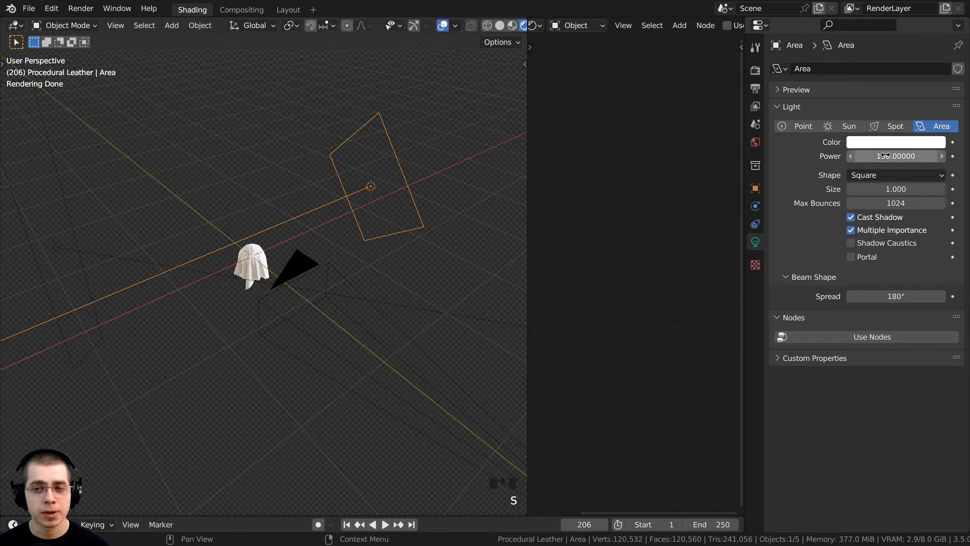
middle_click_drag(285, 254, 242, 210, "shift")
Select the tall rectangular area light, examine its settings, and check the lit cloth through the camera
left_click(230, 169)
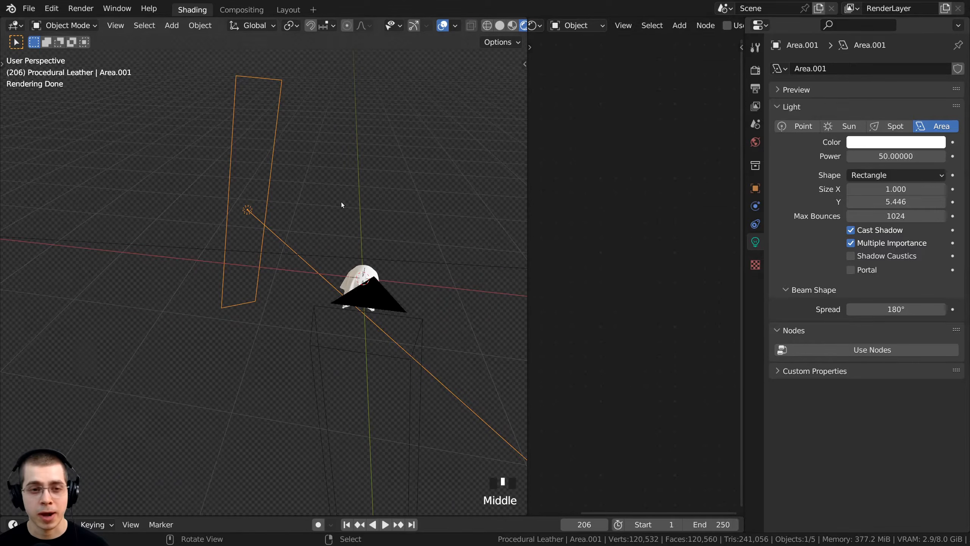
middle_click_drag(341, 205, 360, 267)
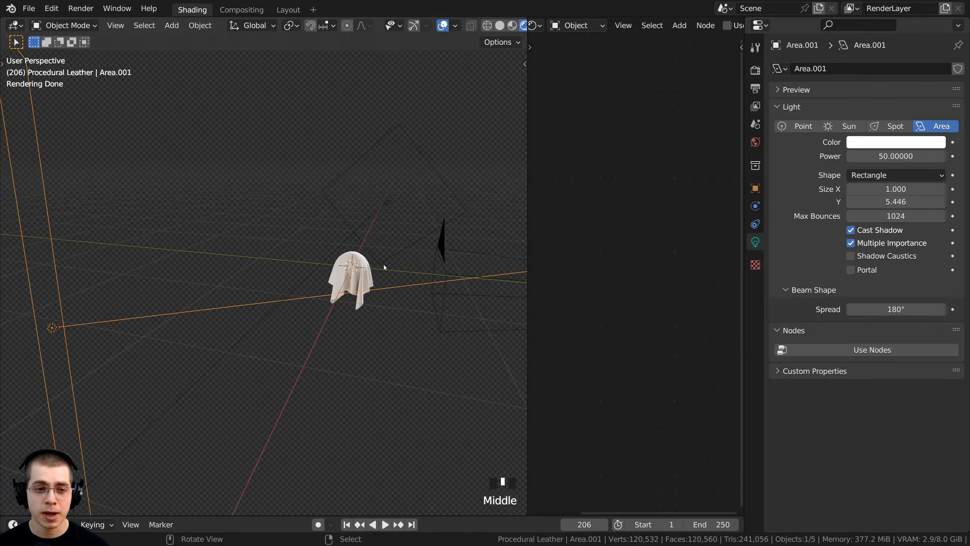
key("KP_0")
scroll(214, 217, "up", 4)
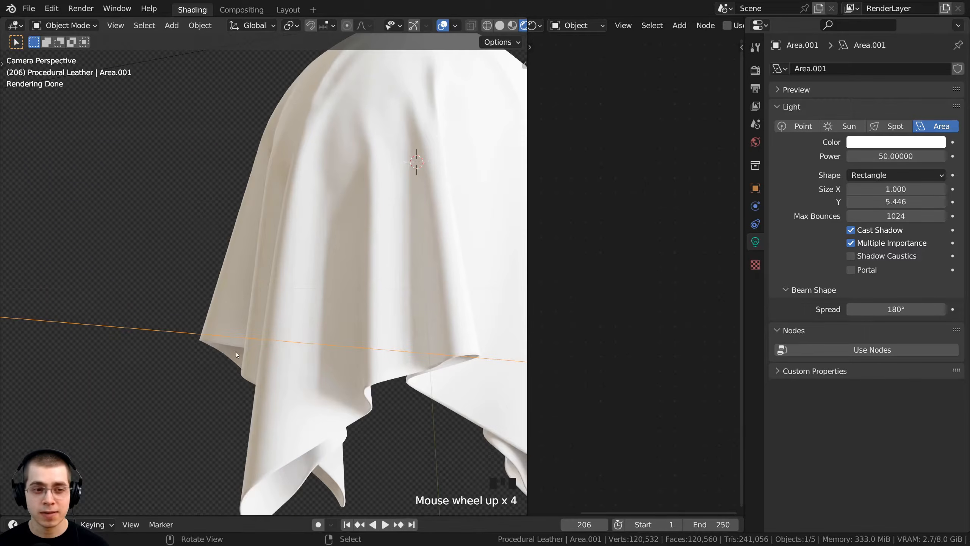
scroll(215, 122, "down", 2)
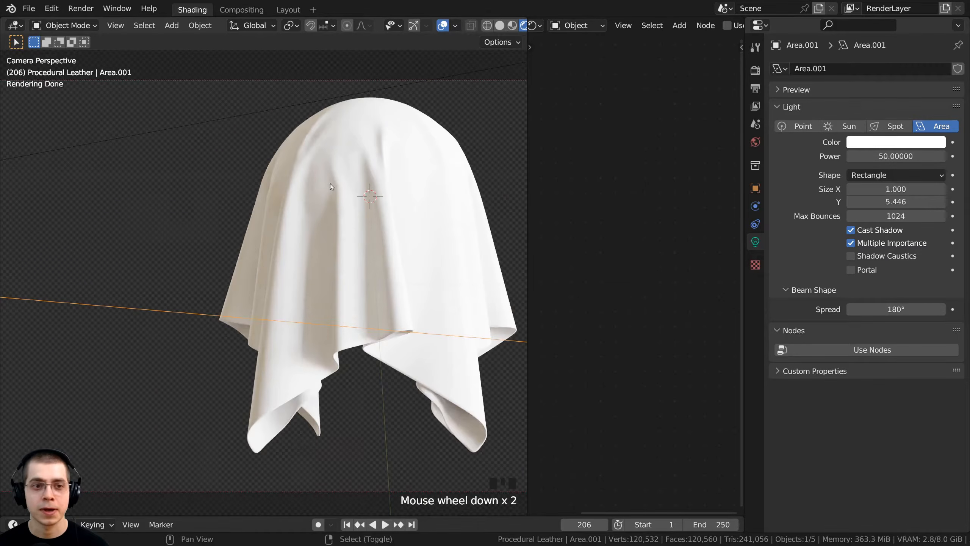
middle_click_drag(330, 184, 233, 184, "shift")
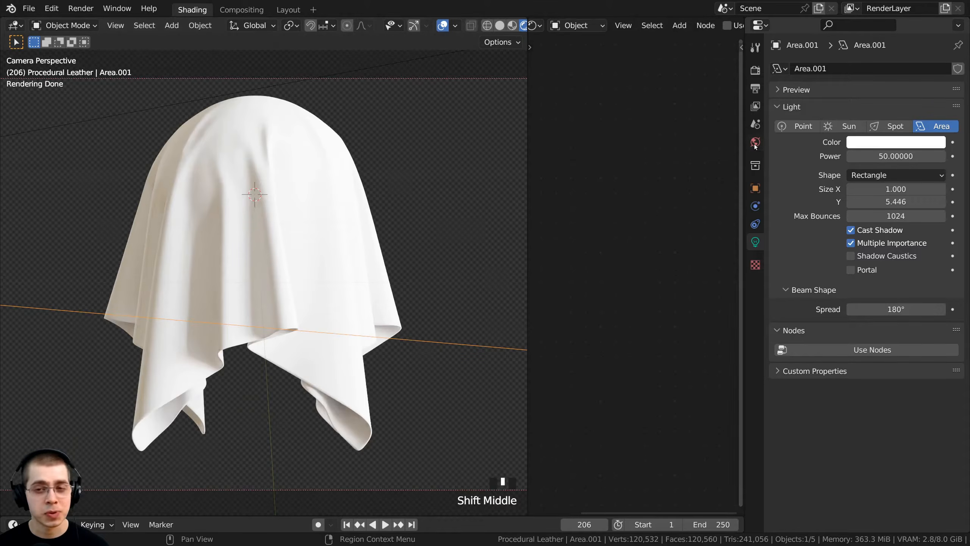
Show the world surface settings and examine the name of the HDR image lighting the scene
left_click(755, 144)
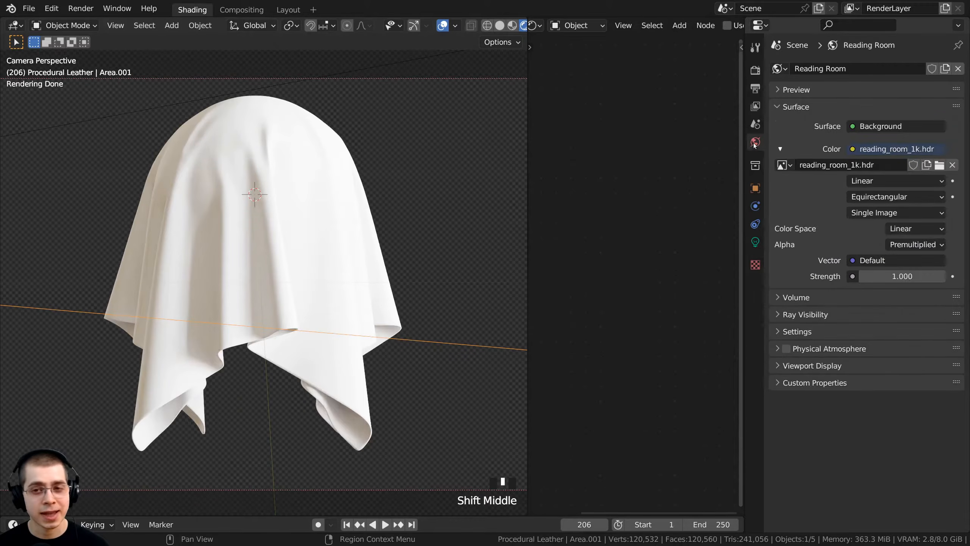
left_click_drag(746, 145, 691, 145)
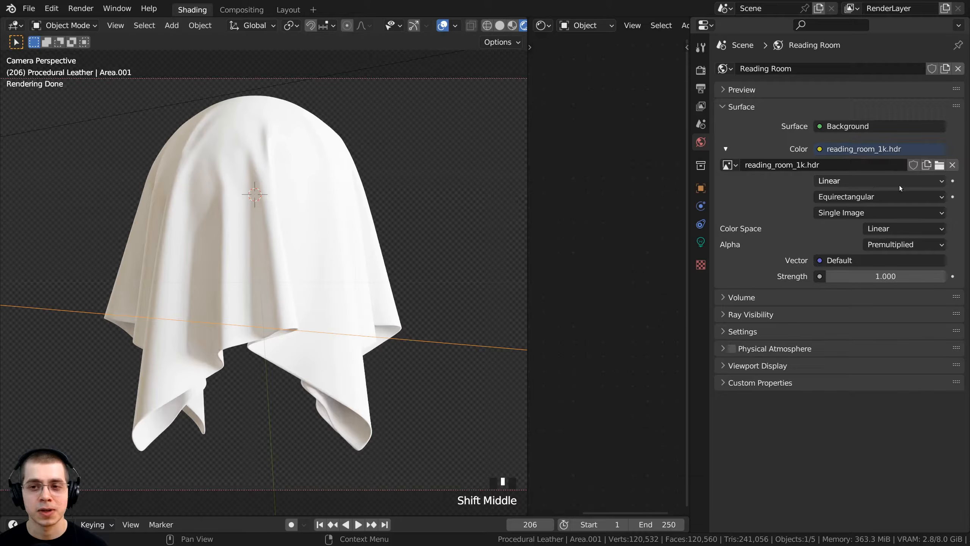
left_click(798, 165)
left_click_drag(796, 164, 813, 168)
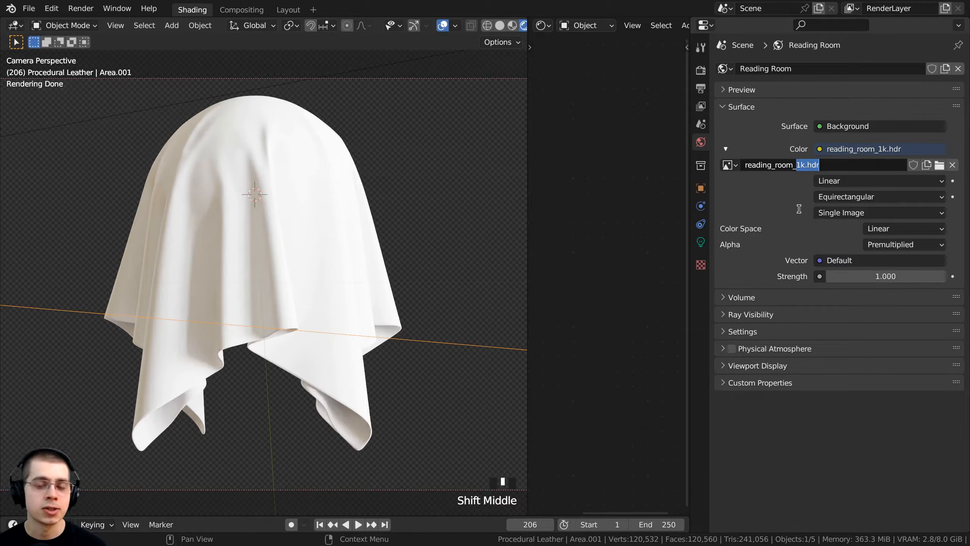
key("Left")
key("Left")
key("Left")
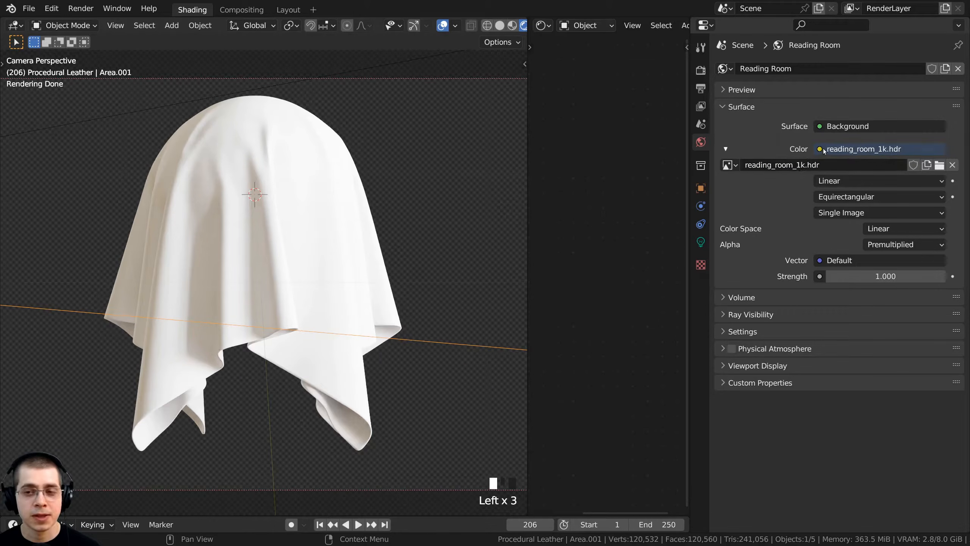
Review the Environment Texture option for the world background color and its image file settings
left_click(822, 152)
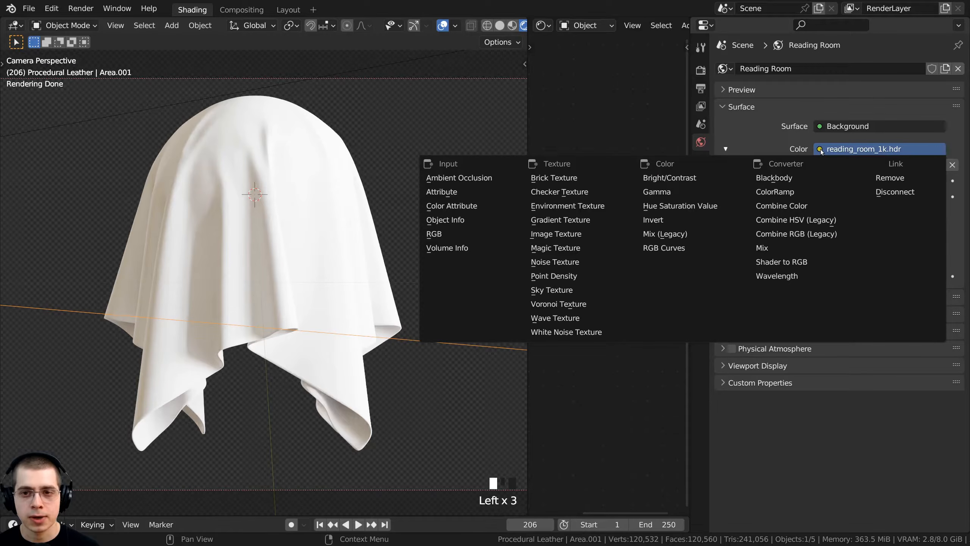
left_click(567, 207)
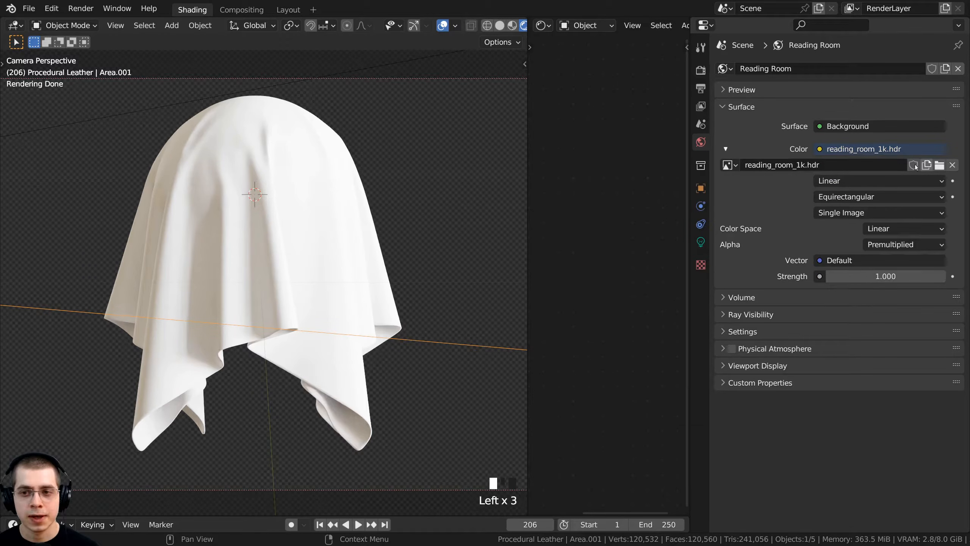
left_click(889, 166)
left_click(762, 173)
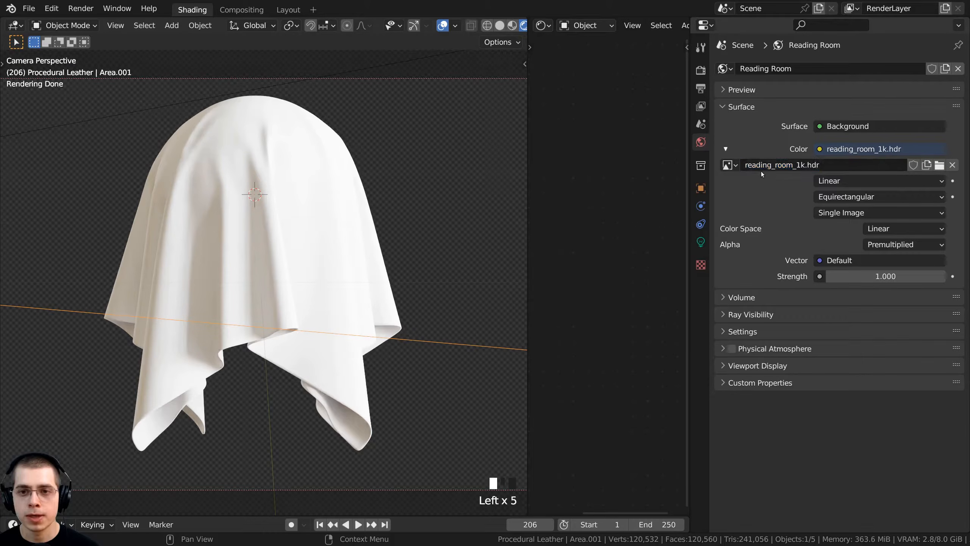
Turn off Transparent in the Film render settings to preview the HDR background, and turn it back on
middle_click_drag(417, 130, 446, 55, "shift")
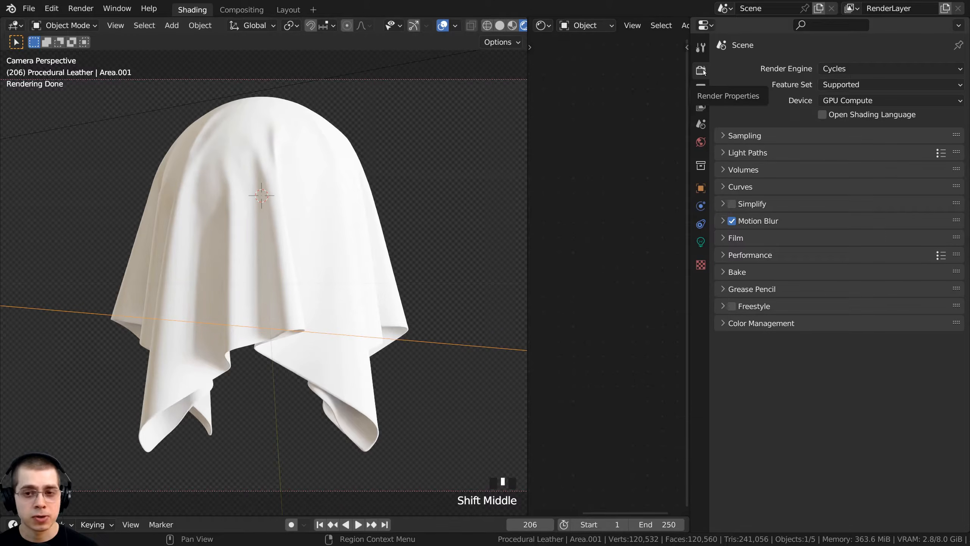
left_click(718, 238)
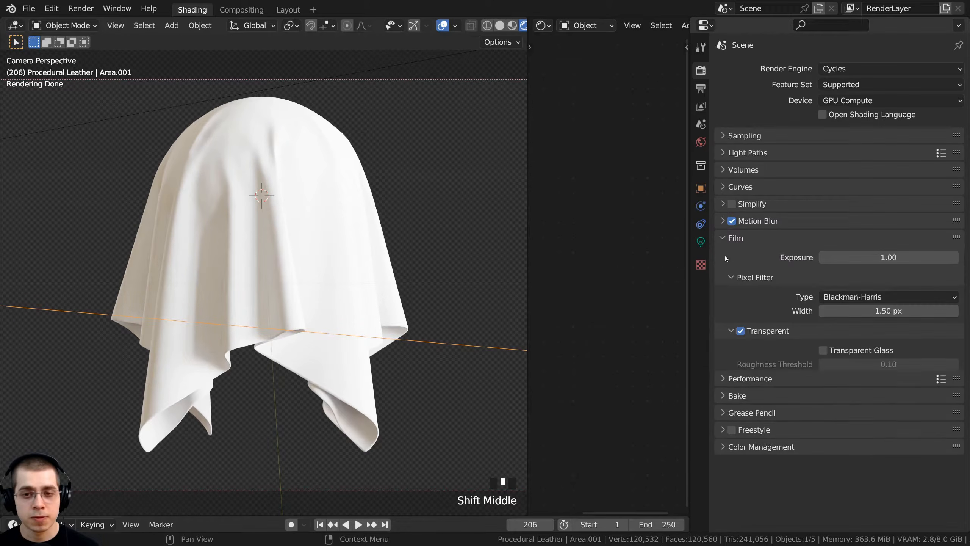
middle_click(747, 343, "shift")
left_click(741, 330)
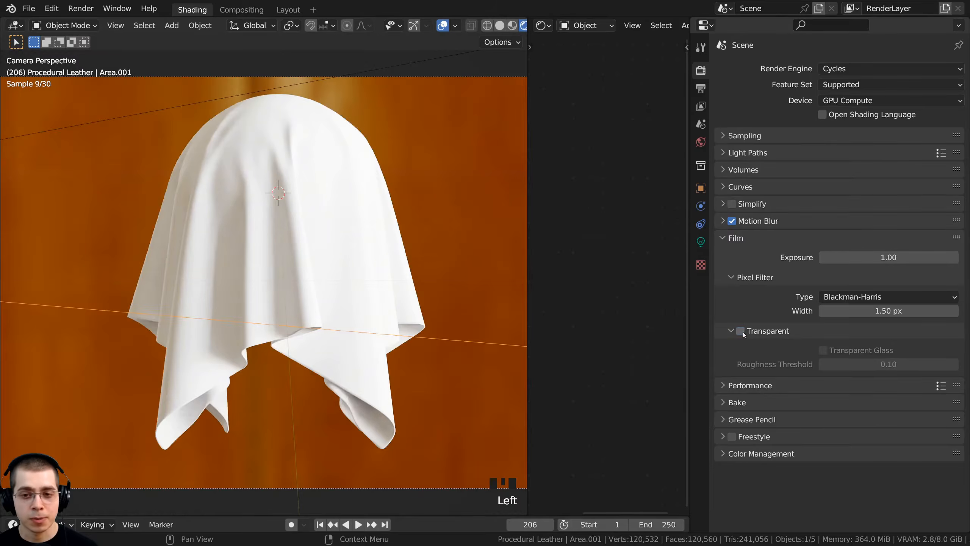
left_click(741, 331)
Expand the Color Management render settings and examine the view transform and look
scroll(322, 111, "down", 1)
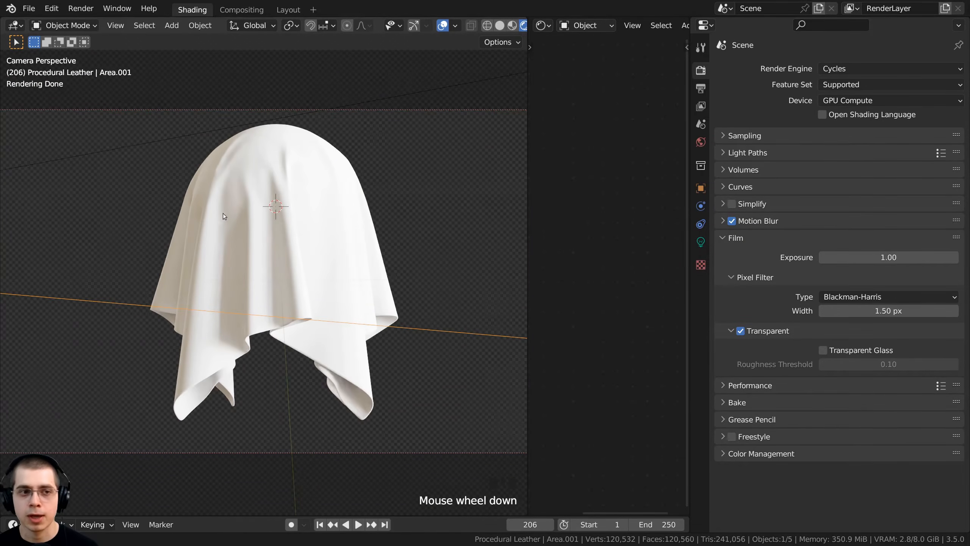
middle_click_drag(339, 240, 348, 235, "shift")
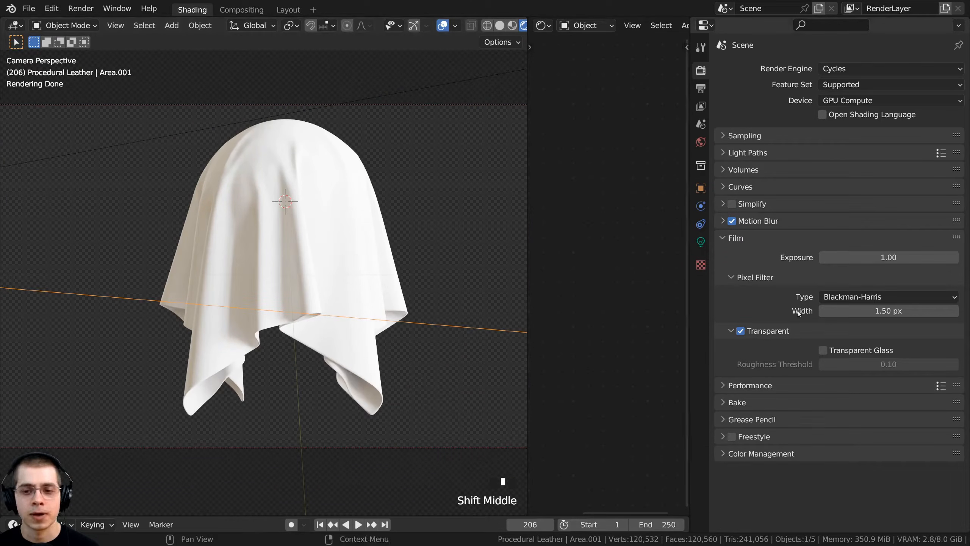
left_click(755, 455)
scroll(773, 364, "down", 3)
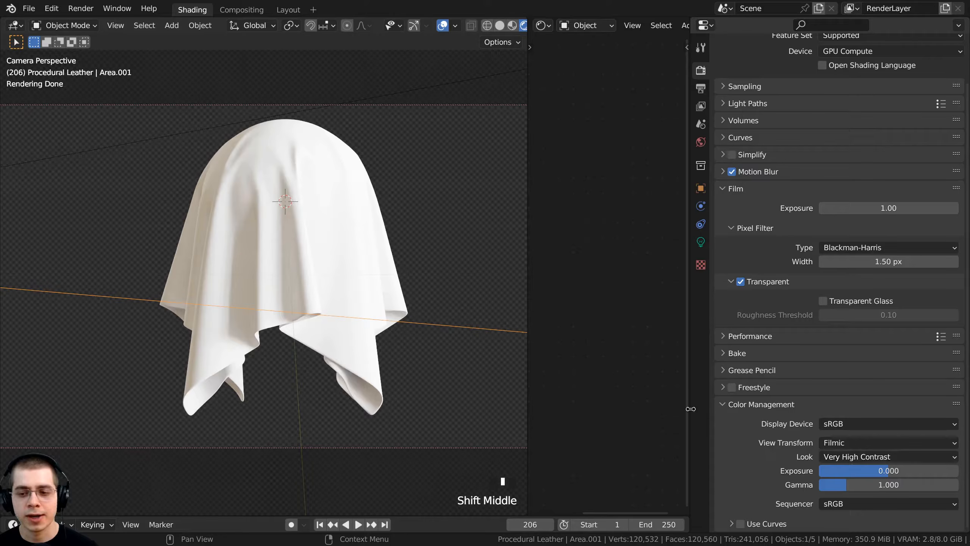
Frame the cloth in the narrowed viewport and set the viewport shading to Rendered
scroll(268, 299, "up", 1)
middle_click_drag(268, 299, 264, 294, "shift")
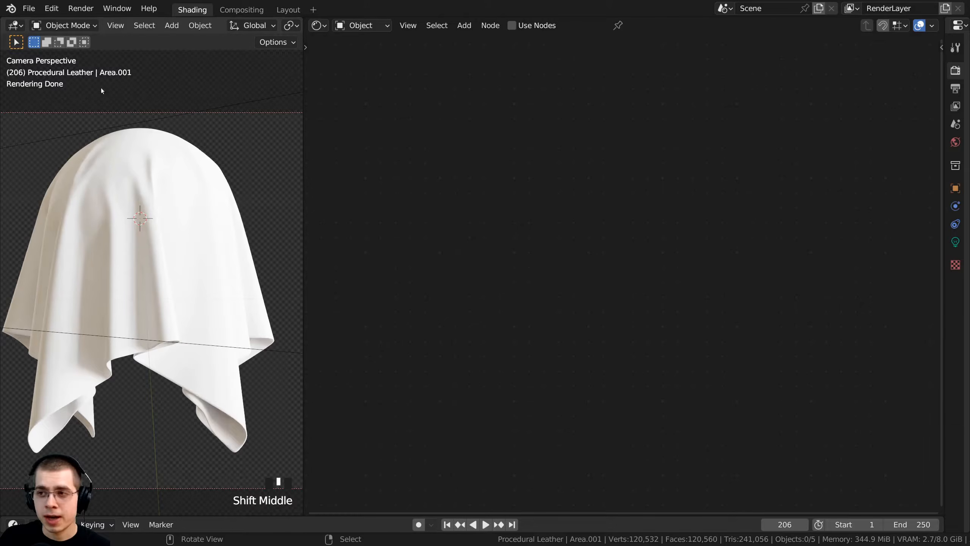
key("z")
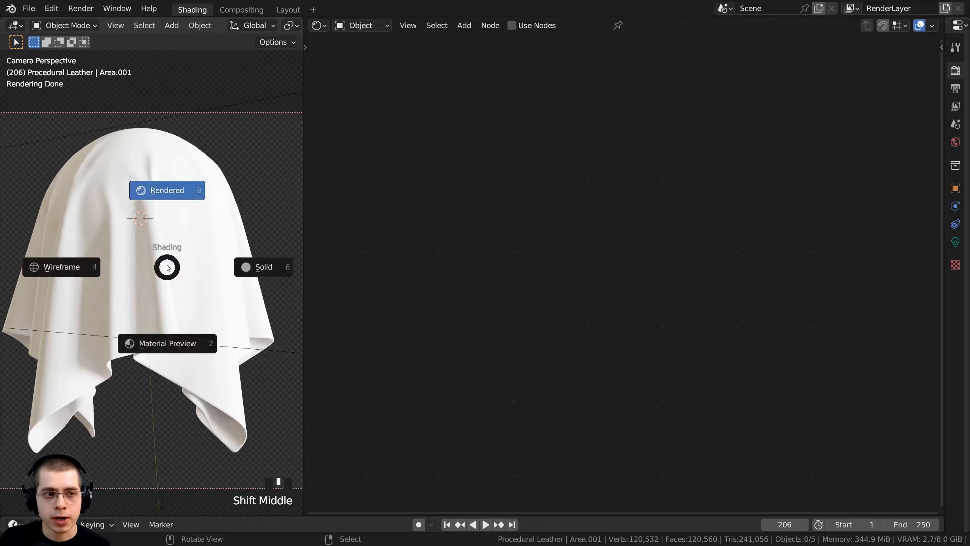
left_click(166, 193)
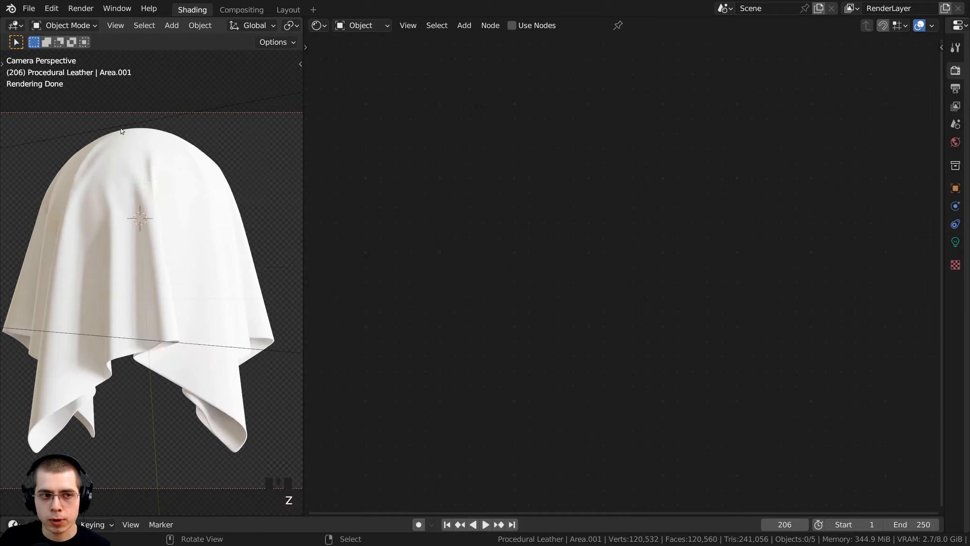
Select the draped cloth and open the Preferences
right_click(237, 217)
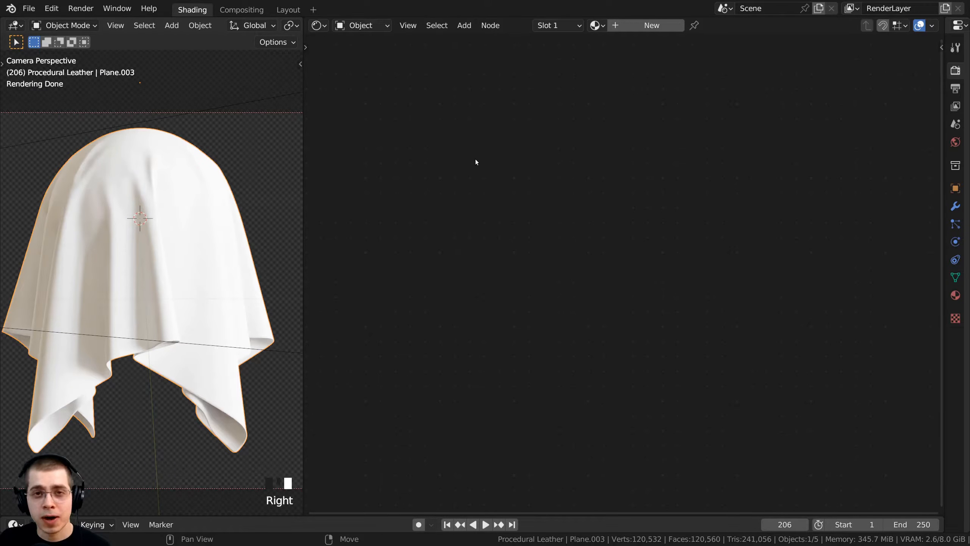
left_click(53, 9)
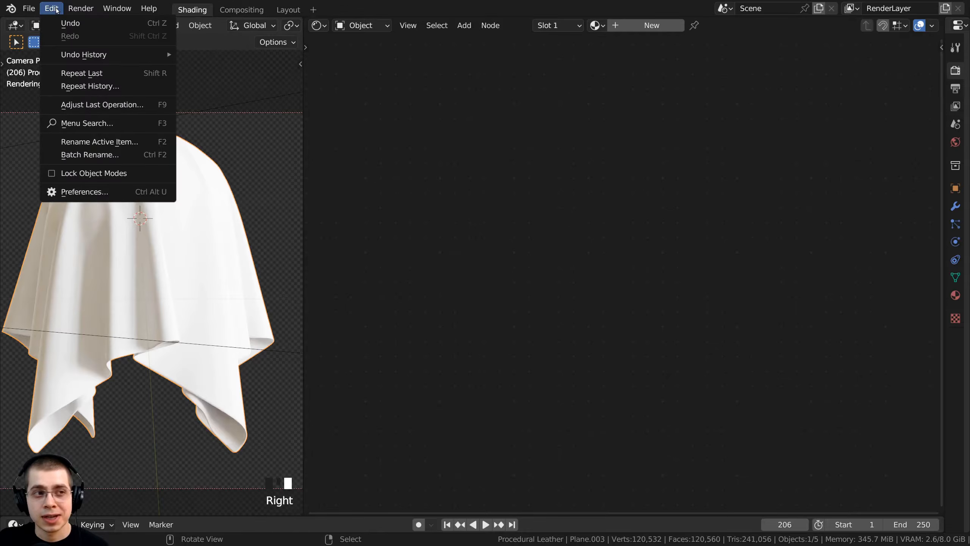
left_click(85, 191)
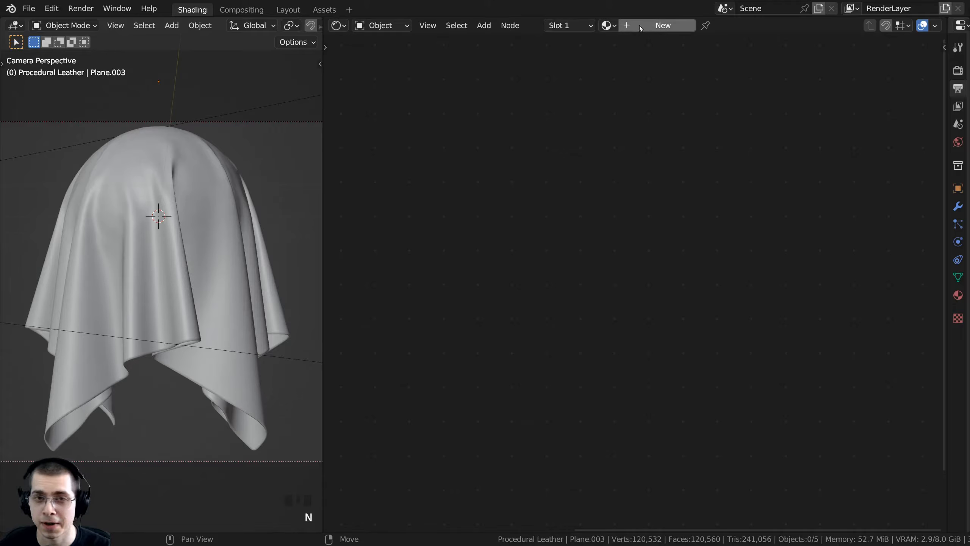
Create a new material on the cloth and name it Dark Leather
left_click(640, 27)
middle_click_drag(542, 213, 697, 64)
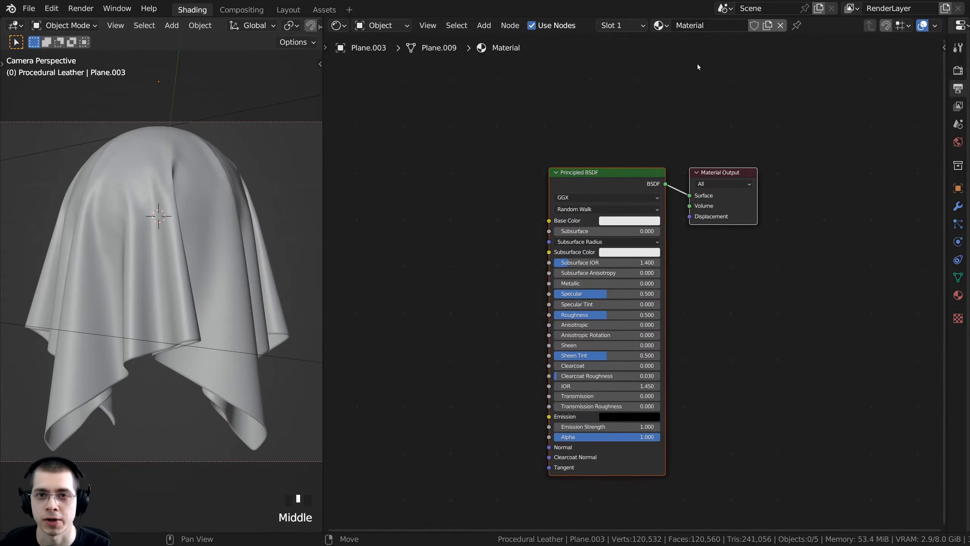
left_click(699, 26)
type("Dark")
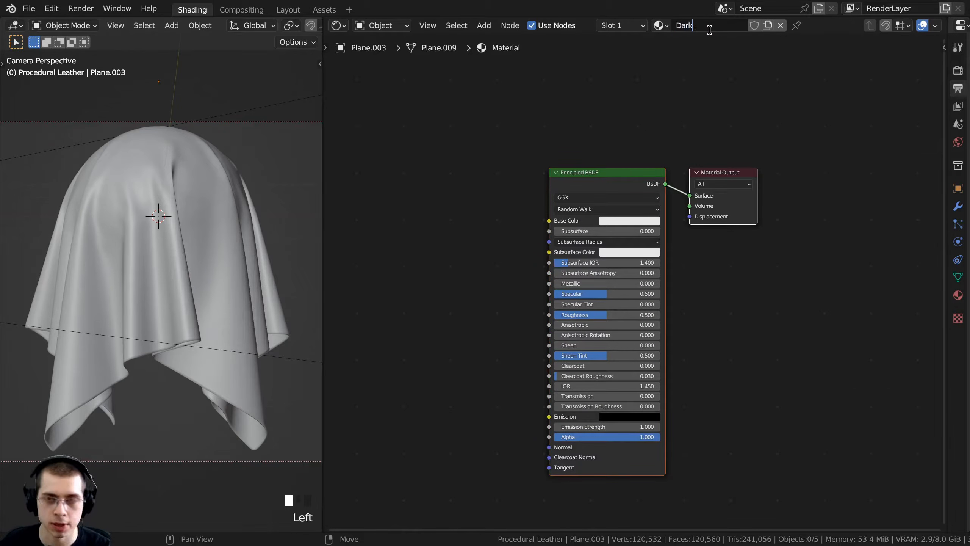
type(" Leather")
middle_click_drag(481, 163, 585, 139)
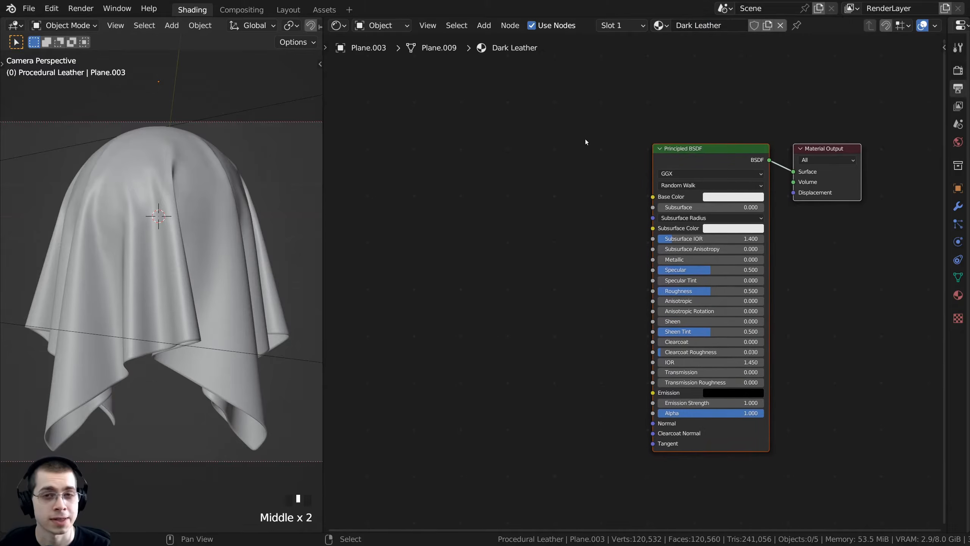
Add a Noise Texture node in the free space before the Principled BSDF
middle_click_drag(553, 193, 571, 187)
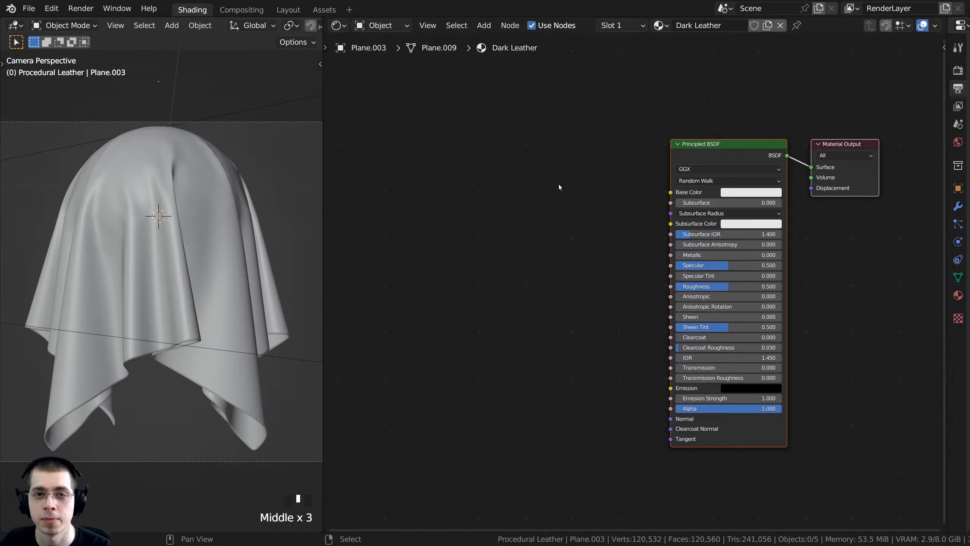
key("shift+a")
left_click(455, 160)
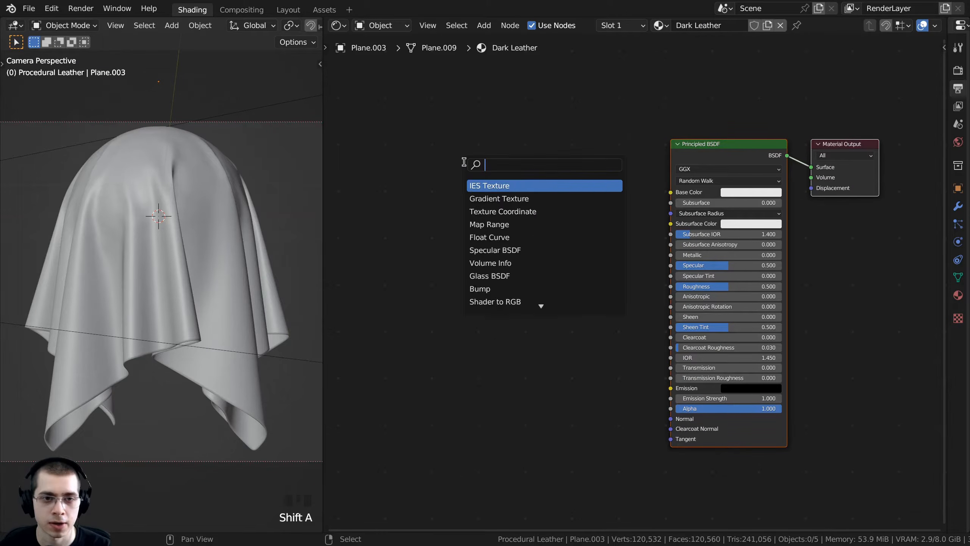
type("noise")
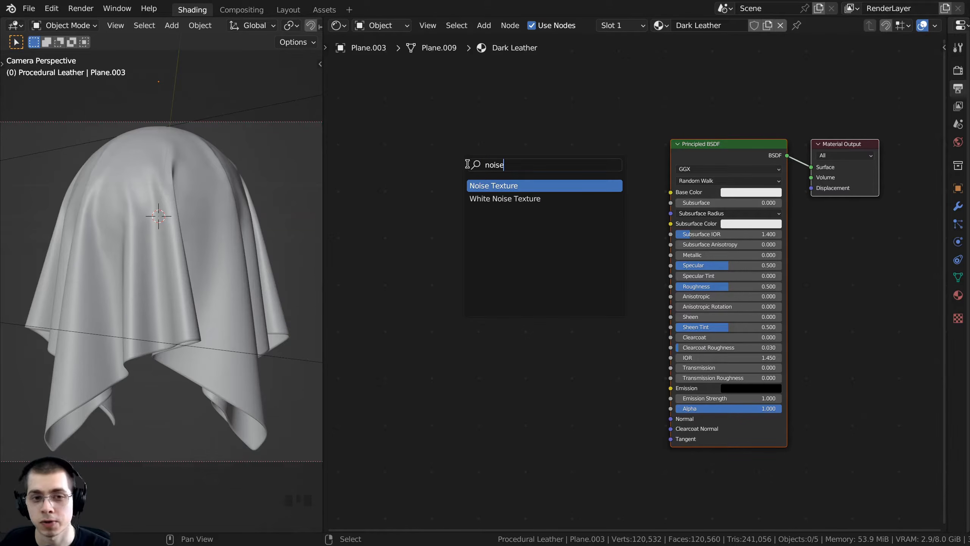
left_click(478, 185)
left_click(478, 186)
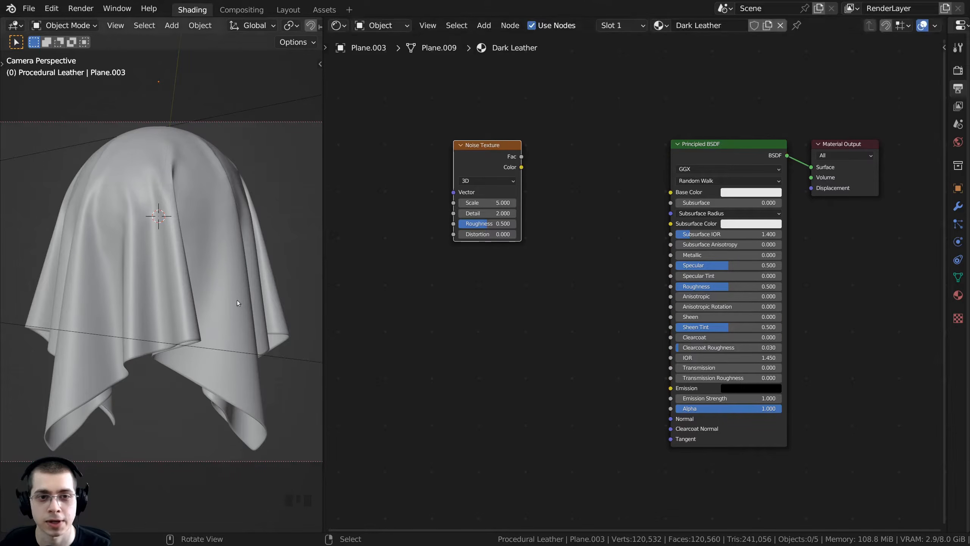
Set the viewport shading to Rendered and frame the cloth larger in the camera view
key("z")
key("z")
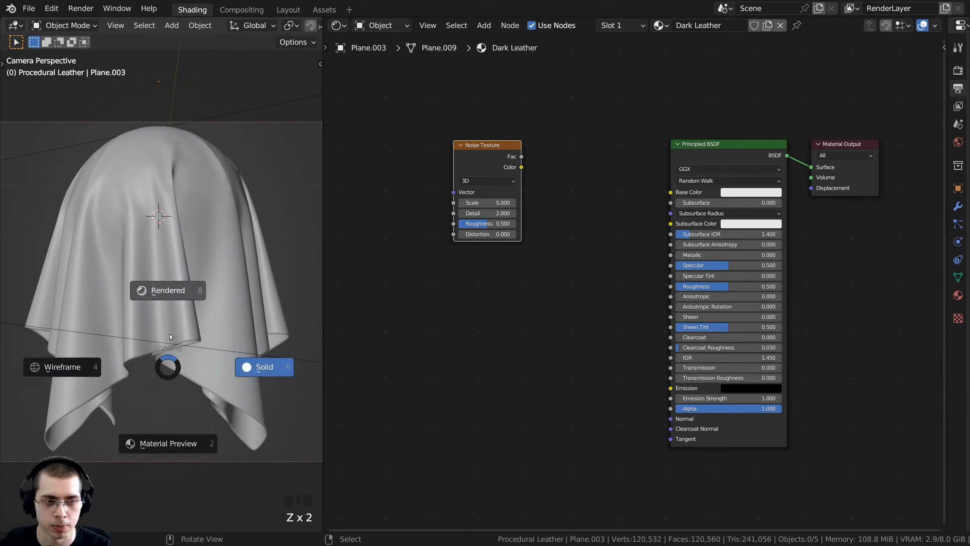
left_click(160, 276)
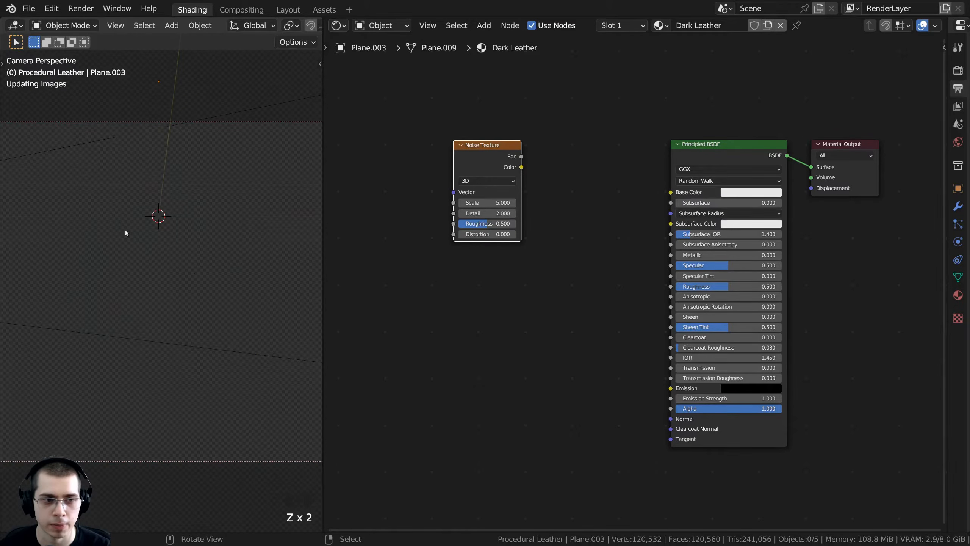
middle_click_drag(125, 230, 192, 237, "shift")
scroll(197, 202, "up", 2)
Preview the Noise Texture's Fac output directly on the cloth and move the node closer to the shader
middle_click_drag(489, 199, 499, 209)
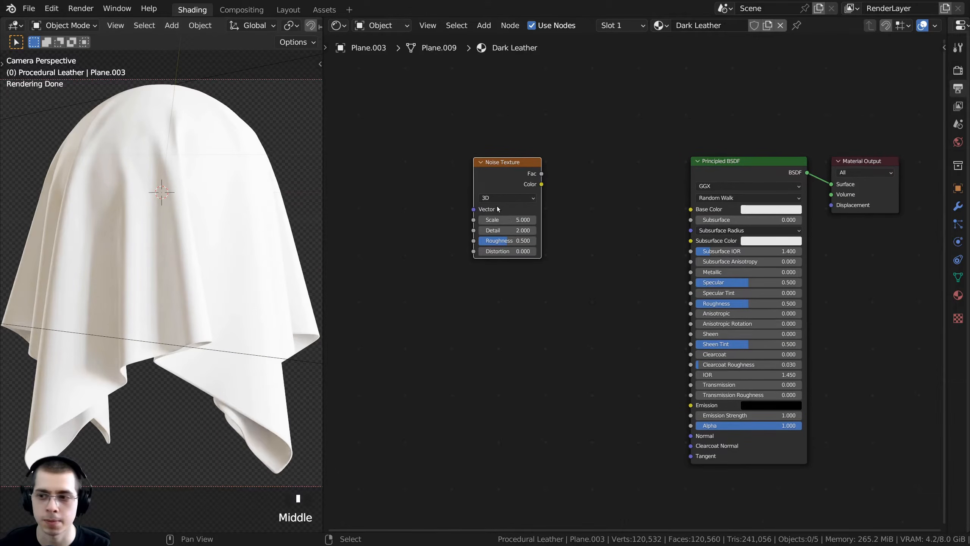
left_click(502, 173, "ctrl+shift")
left_click_drag(501, 174, 520, 190)
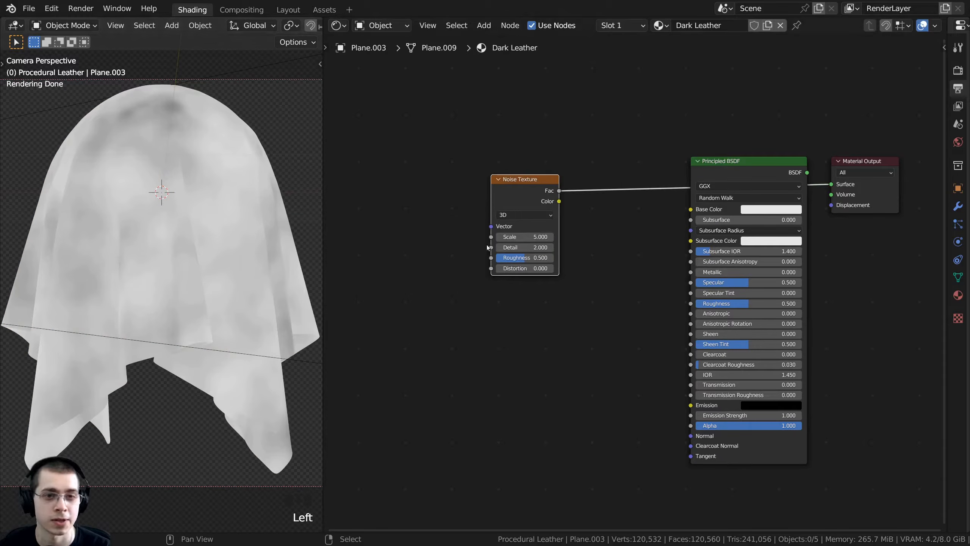
middle_click_drag(182, 216, 183, 217, "shift")
middle_click_drag(500, 229, 553, 235)
Add Texture Coordinate and Mapping nodes to the Noise Texture with Node Wrangler, keeping the 3D noise dimensions
left_click(573, 221)
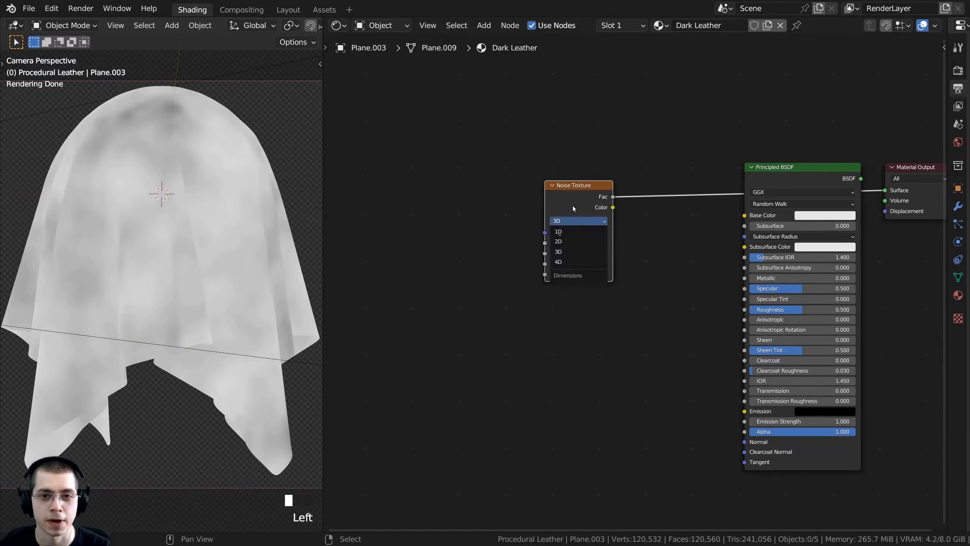
left_click(573, 205)
left_click_drag(572, 199, 573, 194)
middle_click_drag(565, 221, 584, 225)
key("ctrl+t")
scroll(584, 244, "up", 1)
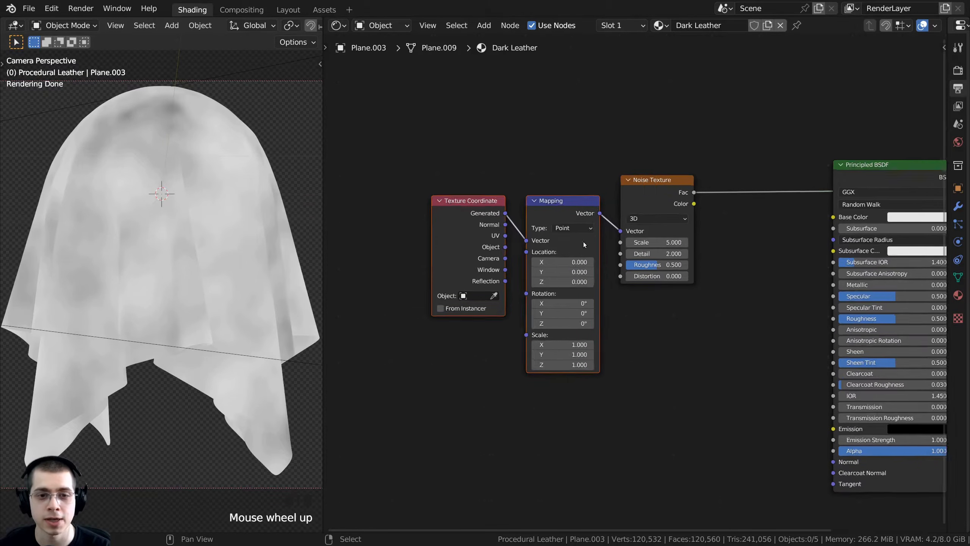
scroll(584, 245, "up", 1)
Link the Texture Coordinate's Object output to the Mapping node's Vector input and tidy the node arrangement
left_click(441, 154)
middle_click_drag(441, 154, 421, 162)
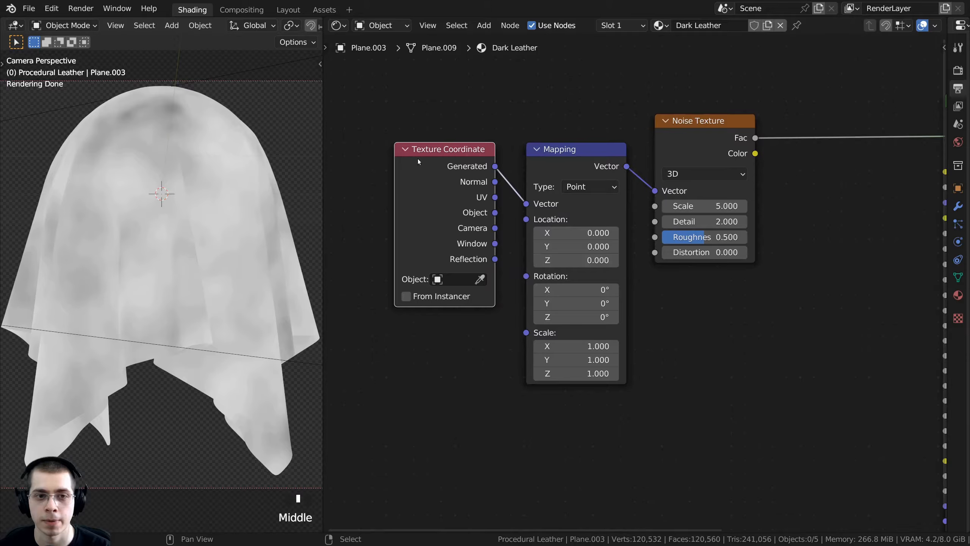
left_click_drag(493, 213, 525, 204)
left_click_drag(438, 196, 456, 197)
left_click_drag(453, 107, 585, 179)
left_click_drag(581, 177, 586, 164)
scroll(587, 164, "up", 1)
middle_click_drag(587, 164, 442, 171)
left_click_drag(528, 139, 523, 148)
middle_click_drag(535, 162, 561, 174)
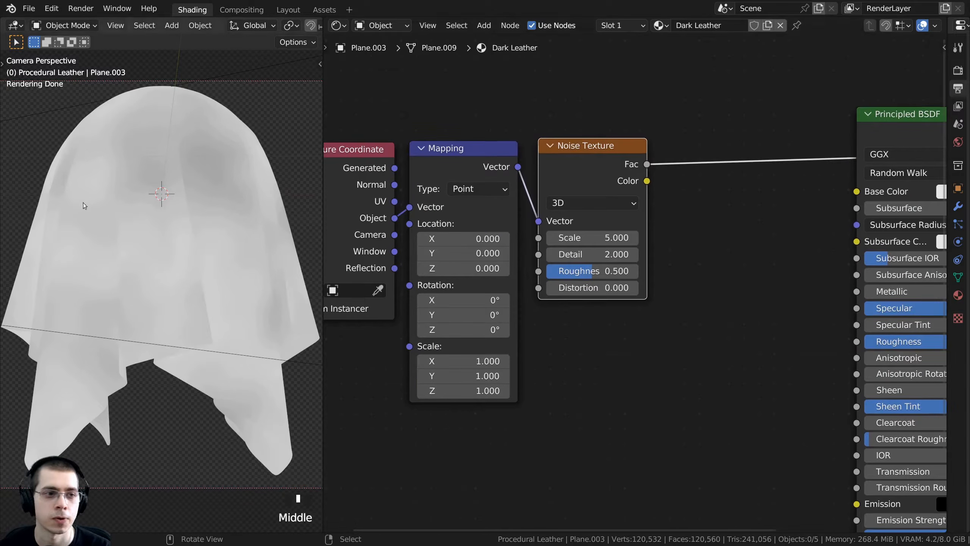
Set the Noise Texture's Scale to 18, Detail to 15 and Roughness to 0.55
scroll(420, 214, "up", 2)
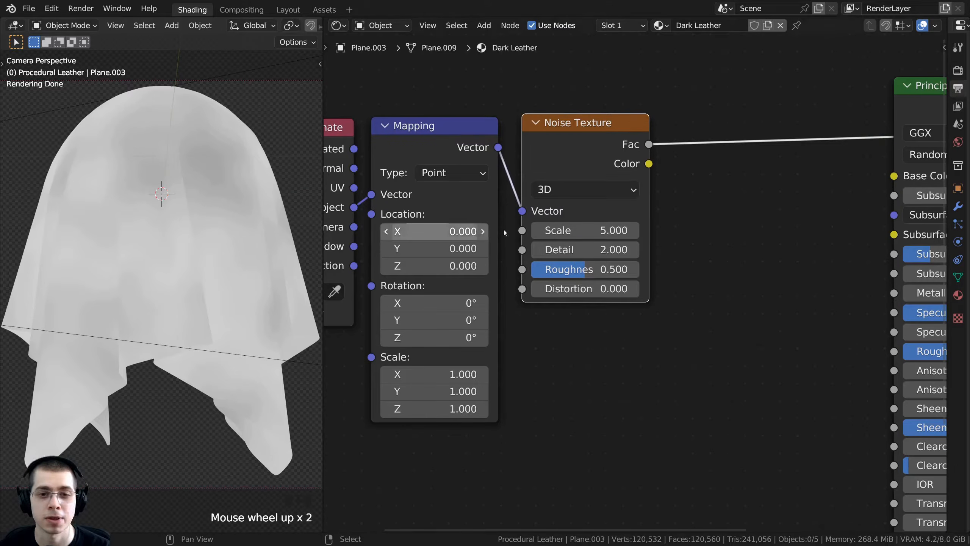
middle_click_drag(634, 240, 654, 239)
left_click_drag(600, 230, 622, 229)
left_click(613, 229)
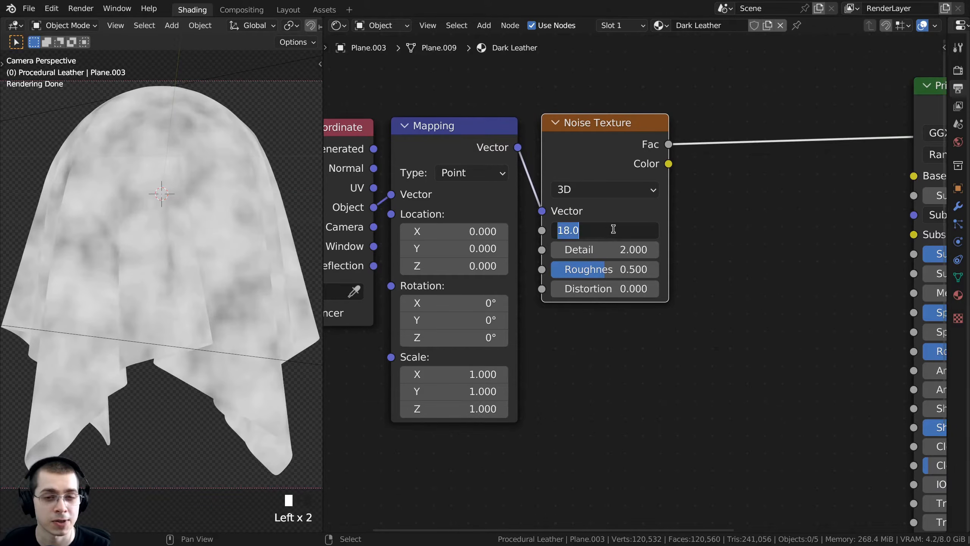
left_click(695, 234)
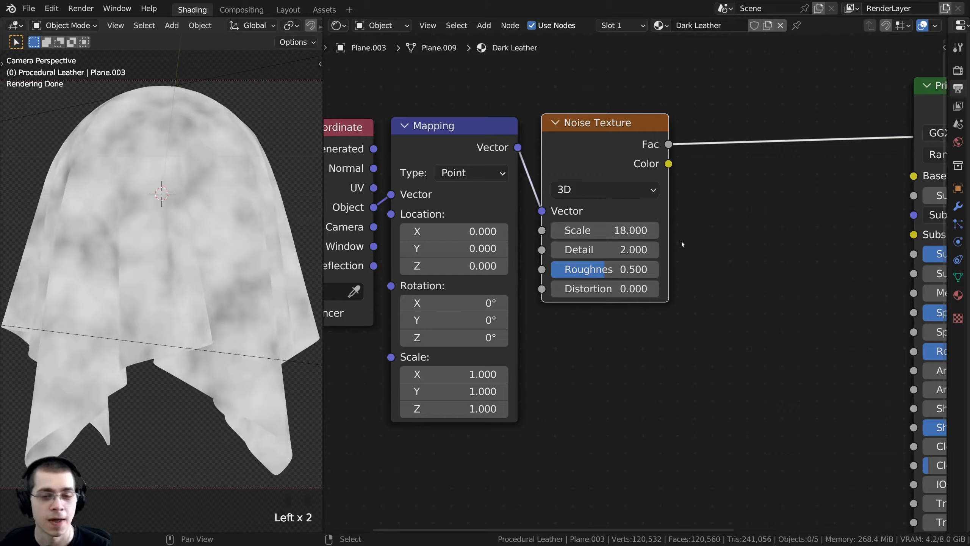
left_click(602, 254)
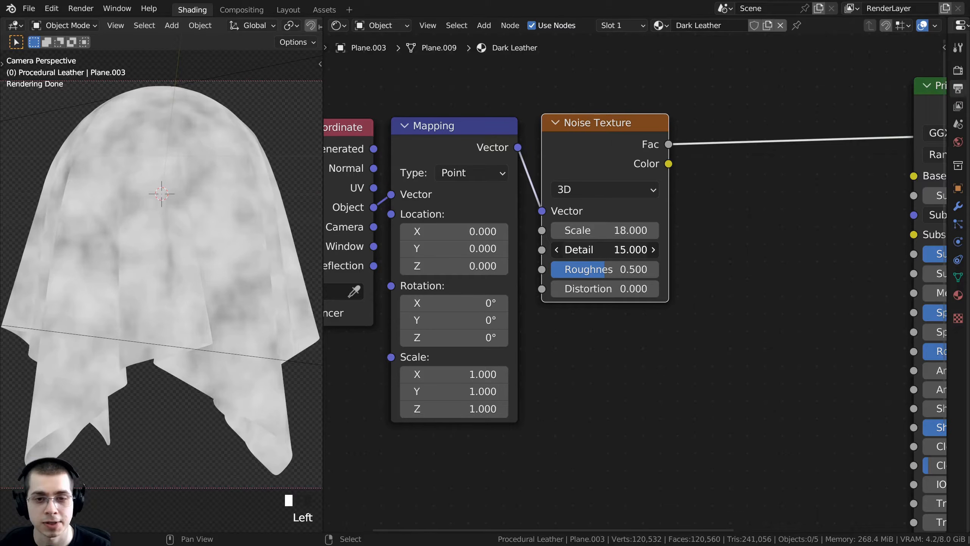
double_click(602, 272)
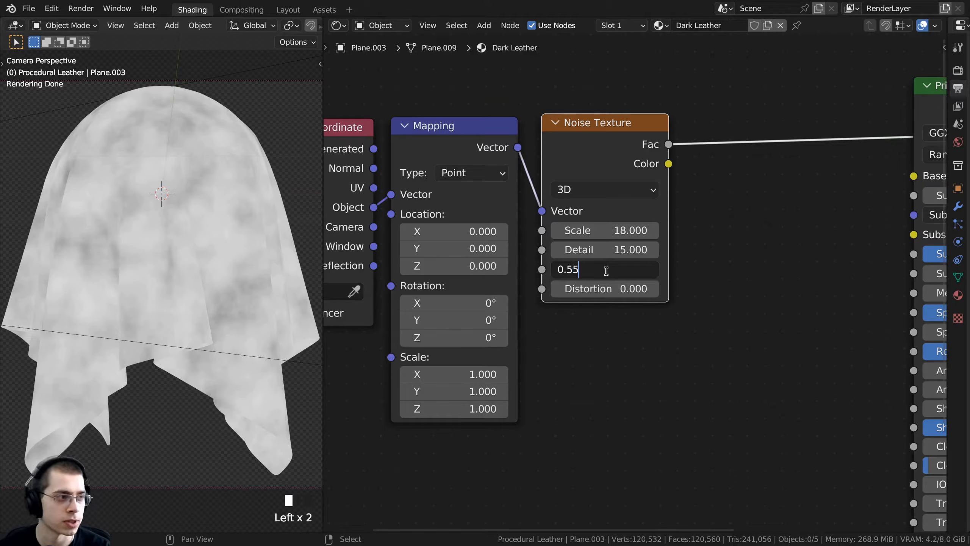
type("5")
key("Return")
Examine the noise pattern on the cloth up close along with the Mapping and Noise Texture nodes that produce it
scroll(542, 238, "down", 6)
middle_click_drag(543, 238, 532, 229)
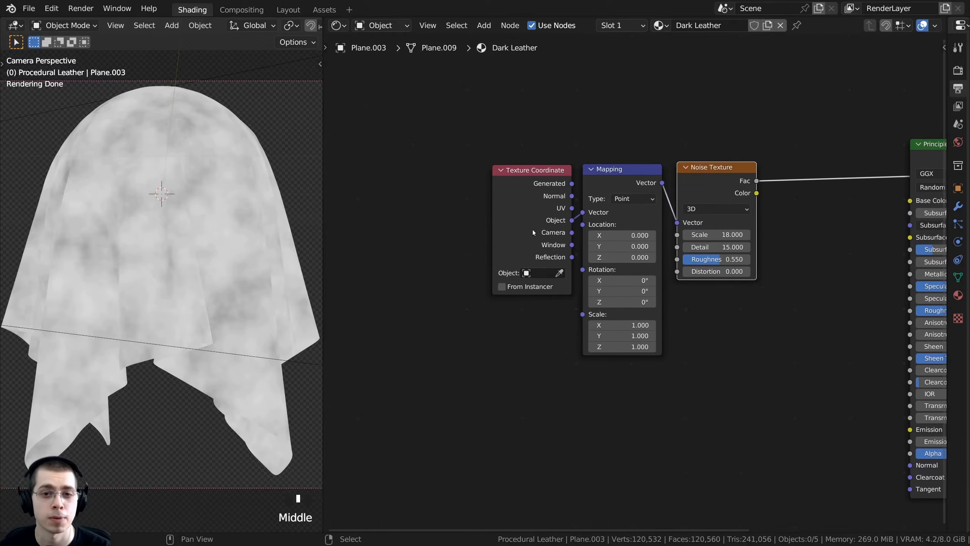
middle_click_drag(210, 214, 205, 220, "shift")
scroll(182, 183, "up", 4)
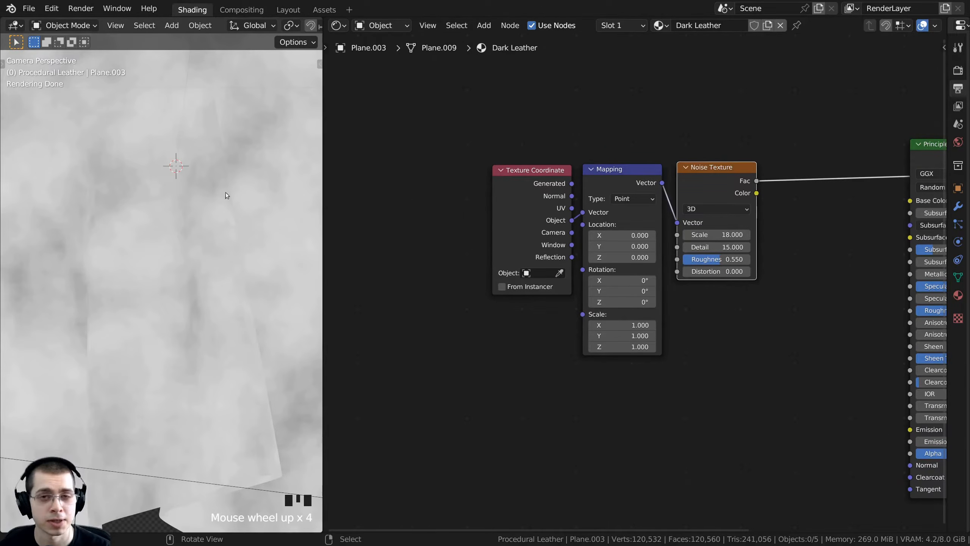
scroll(717, 174, "up", 3)
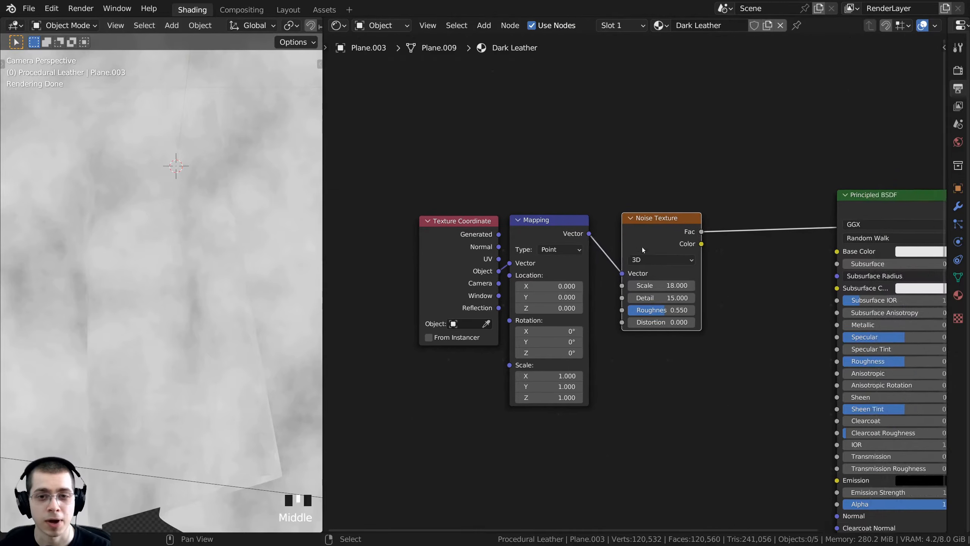
scroll(574, 201, "up", 1)
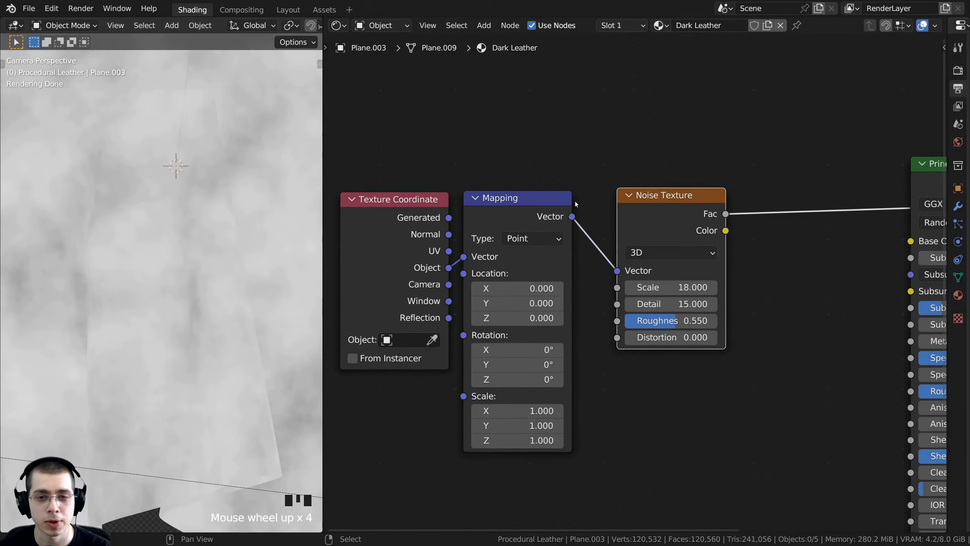
left_click(519, 201)
left_click(664, 219)
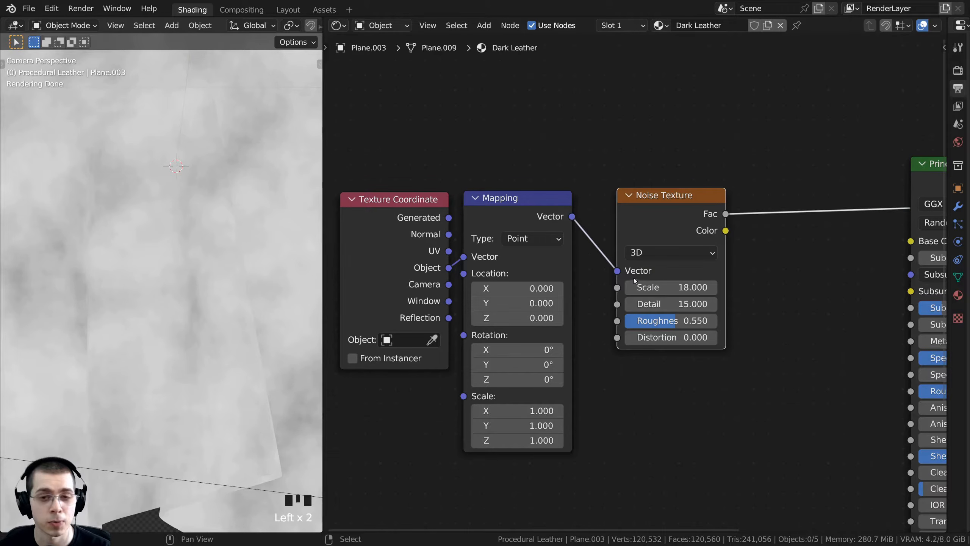
scroll(299, 131, "down", 1)
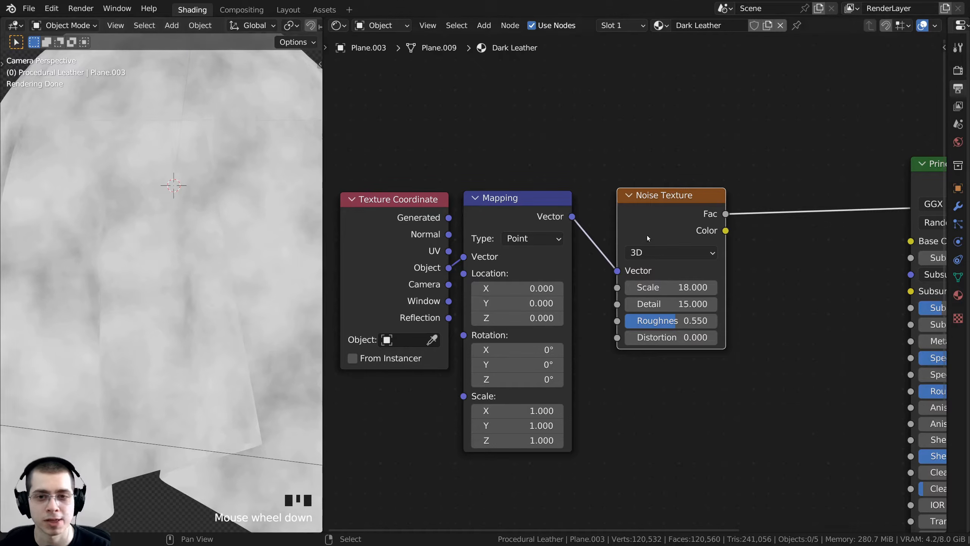
Duplicate the Noise Texture and insert the copy between Mapping and the original, with its Color output feeding the original's Vector
left_click_drag(654, 229, 690, 226)
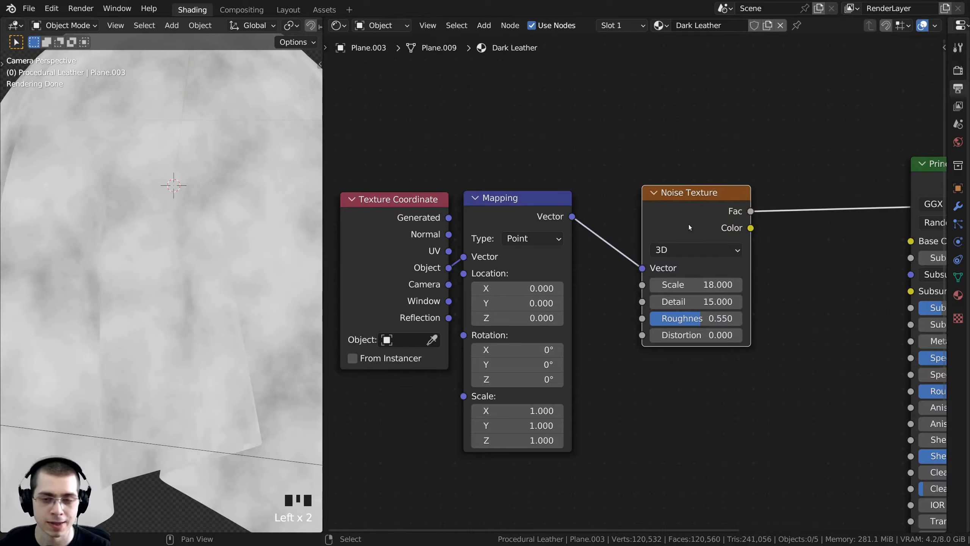
key("shift+d")
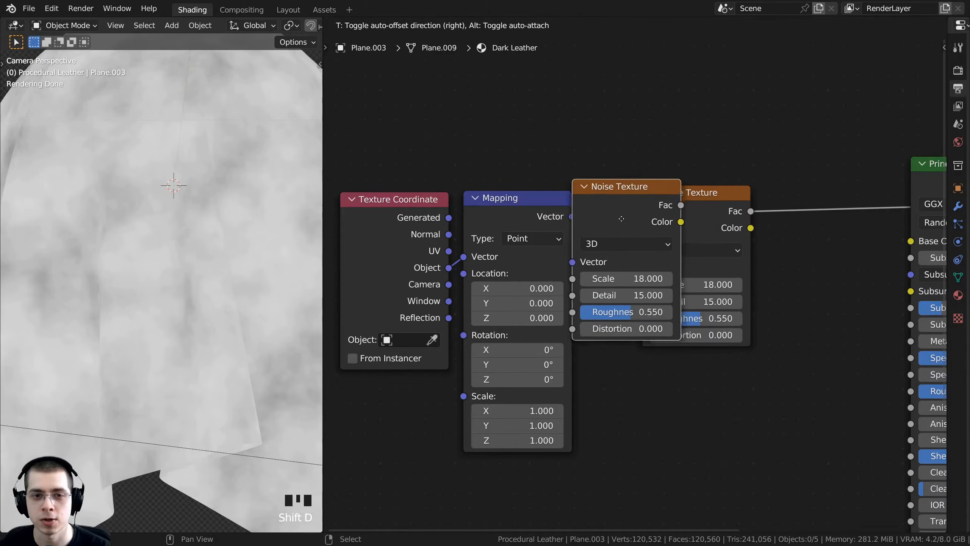
left_click(631, 222)
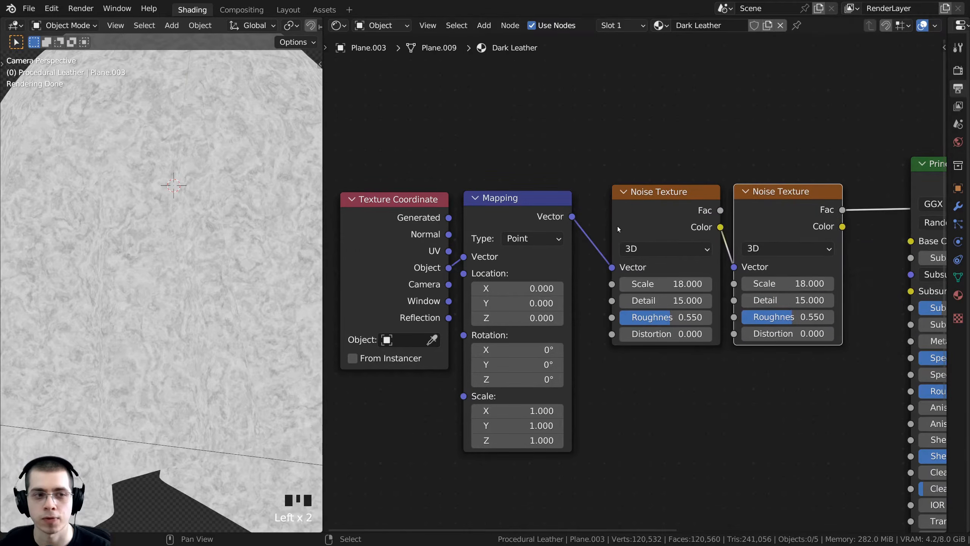
middle_click_drag(210, 215, 182, 250, "shift")
scroll(138, 214, "up", 4)
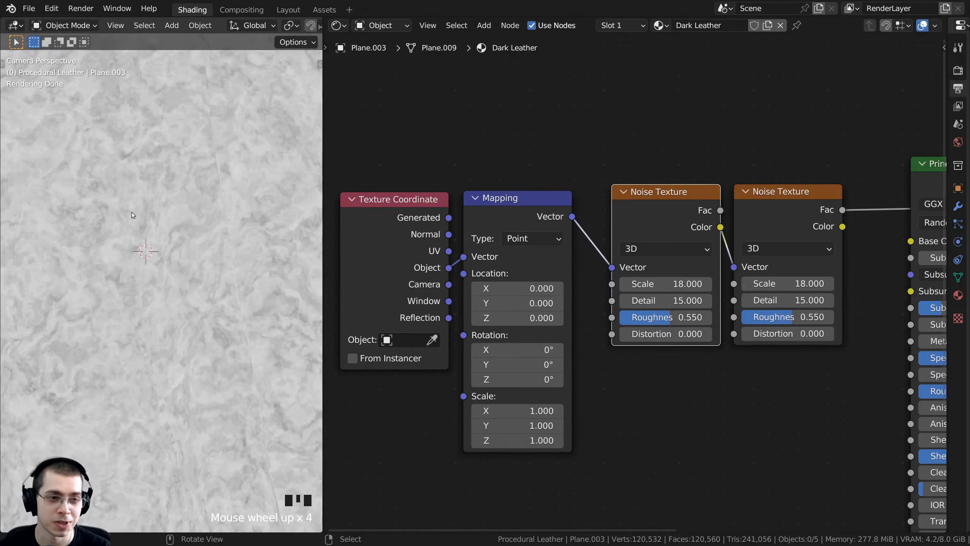
scroll(176, 142, "down", 1)
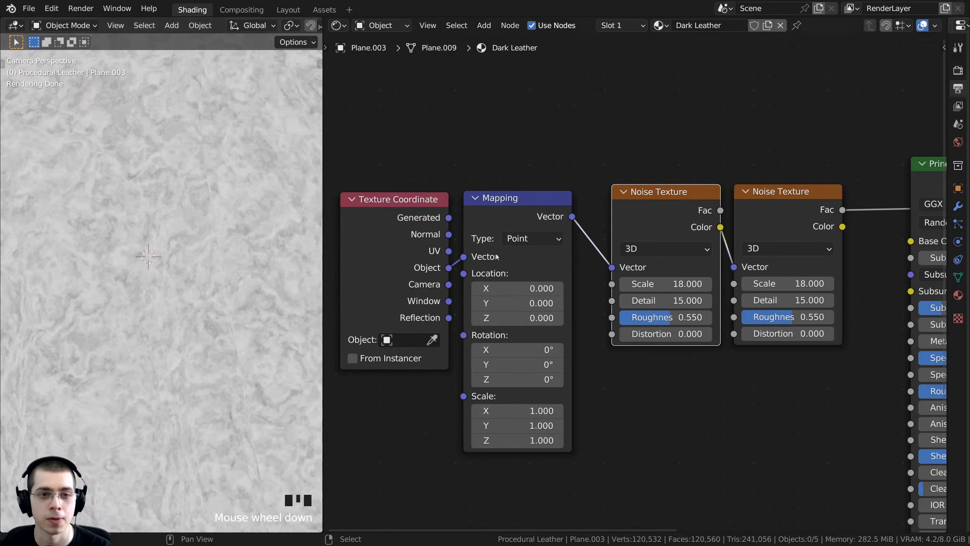
middle_click_drag(579, 255, 537, 259)
left_click_drag(609, 220, 598, 221)
middle_click_drag(602, 226, 516, 185)
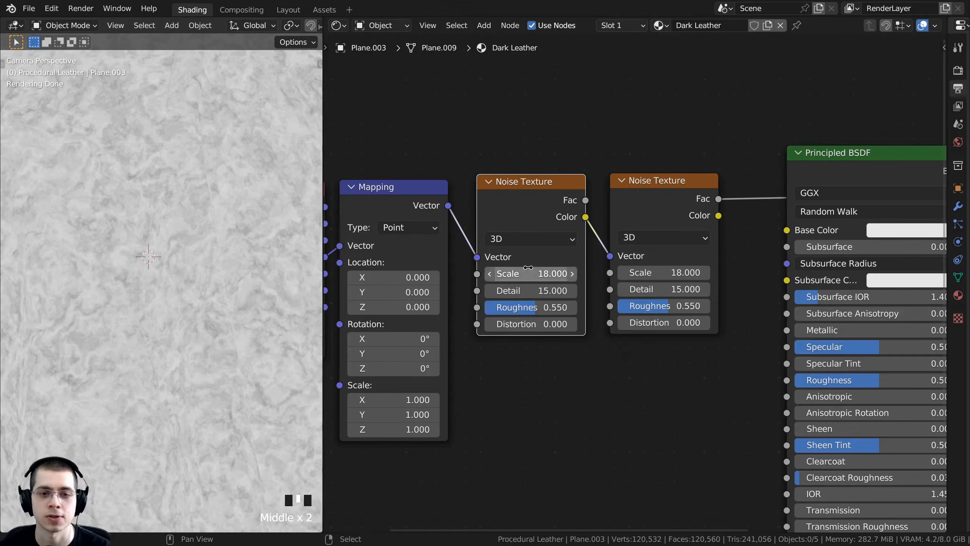
Set the first Noise Texture's Scale to 80 and Roughness to 0.58, and check the pattern on the cloth
left_click(538, 273)
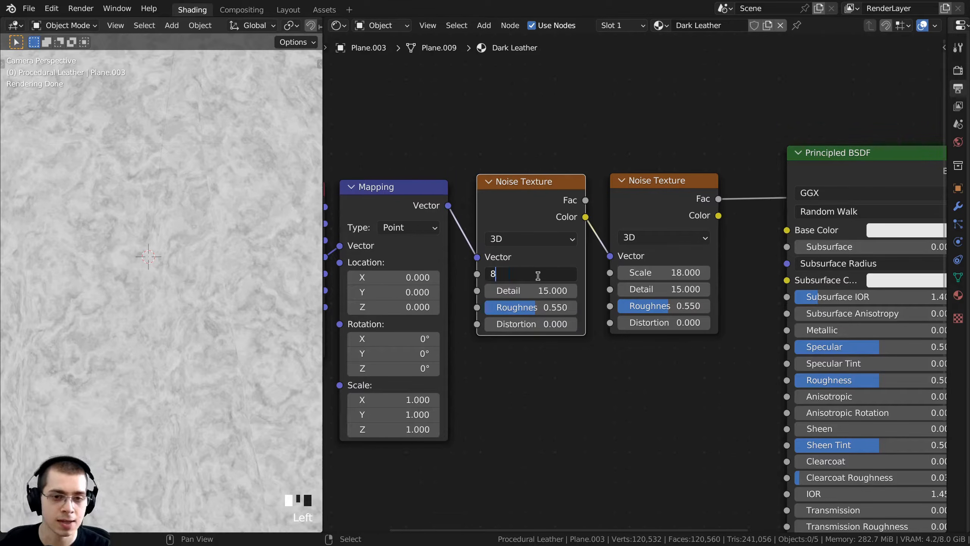
key("Return")
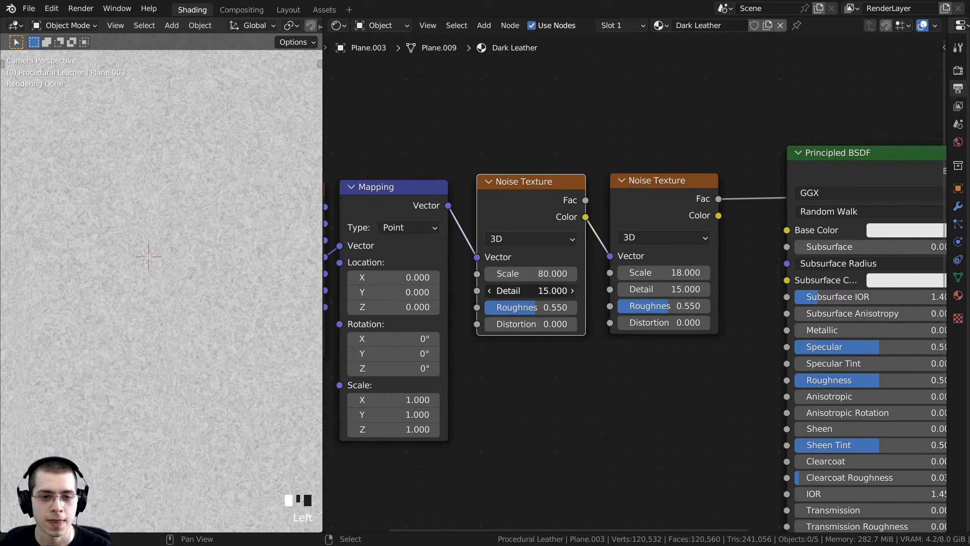
left_click(539, 290)
scroll(188, 253, "up", 7)
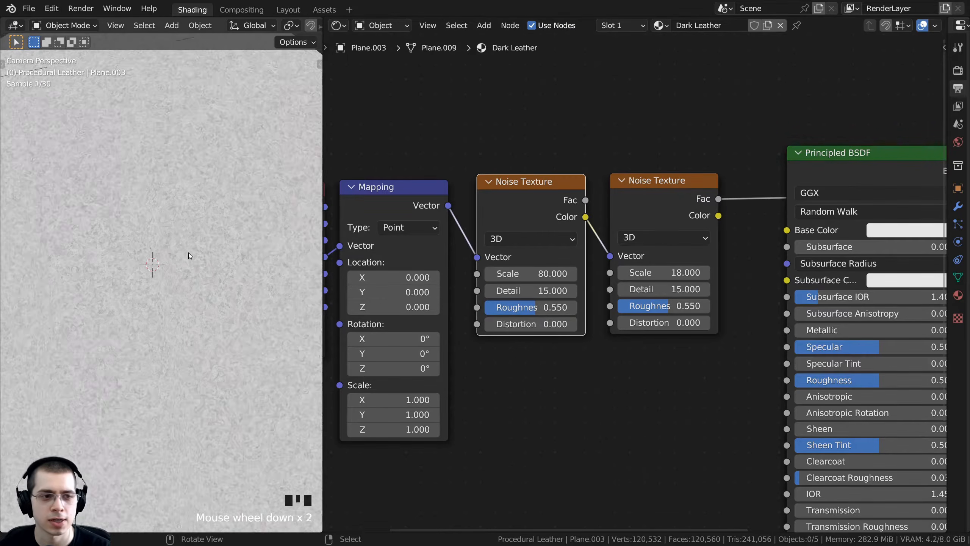
left_click(547, 313)
left_click(549, 311)
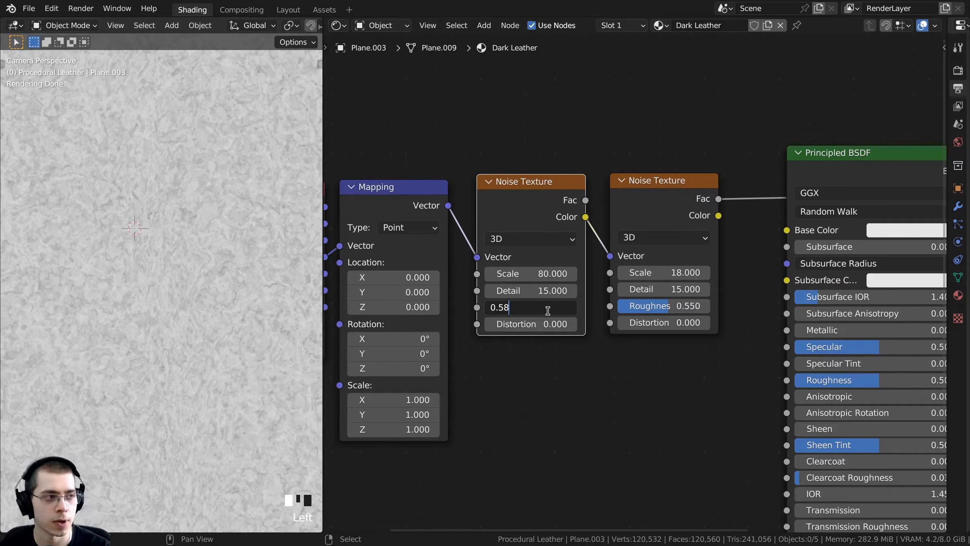
key("Return")
scroll(168, 285, "up", 2)
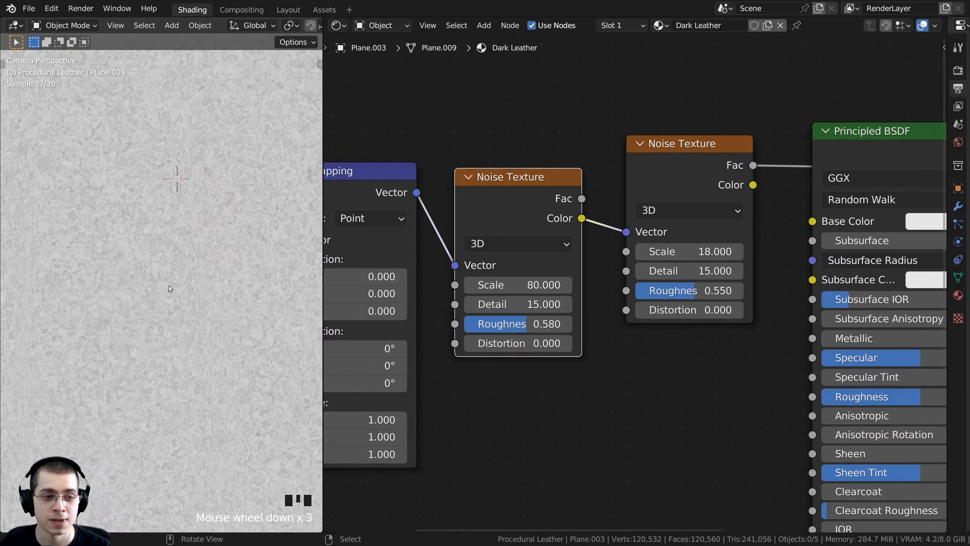
middle_click_drag(163, 303, 147, 230, "shift")
scroll(138, 217, "up", 2)
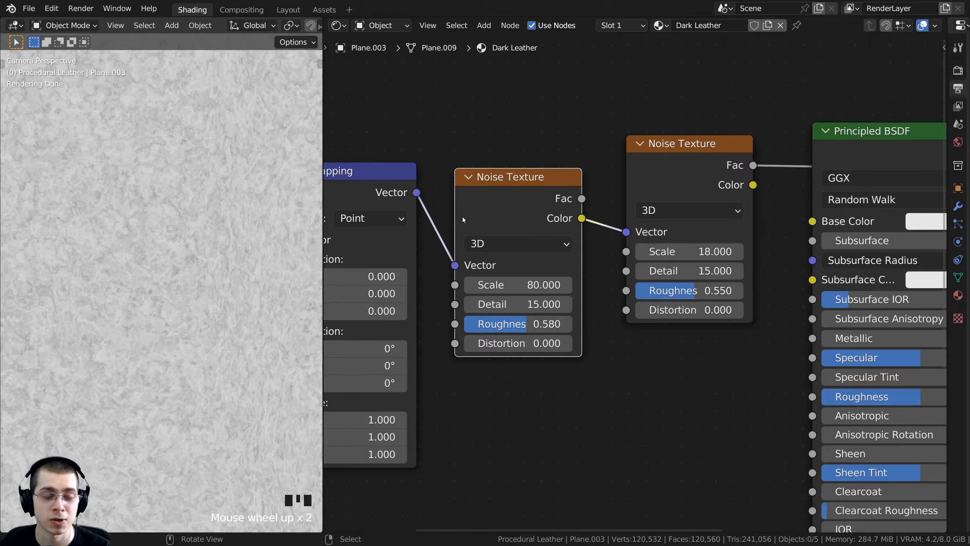
scroll(512, 183, "down", 2)
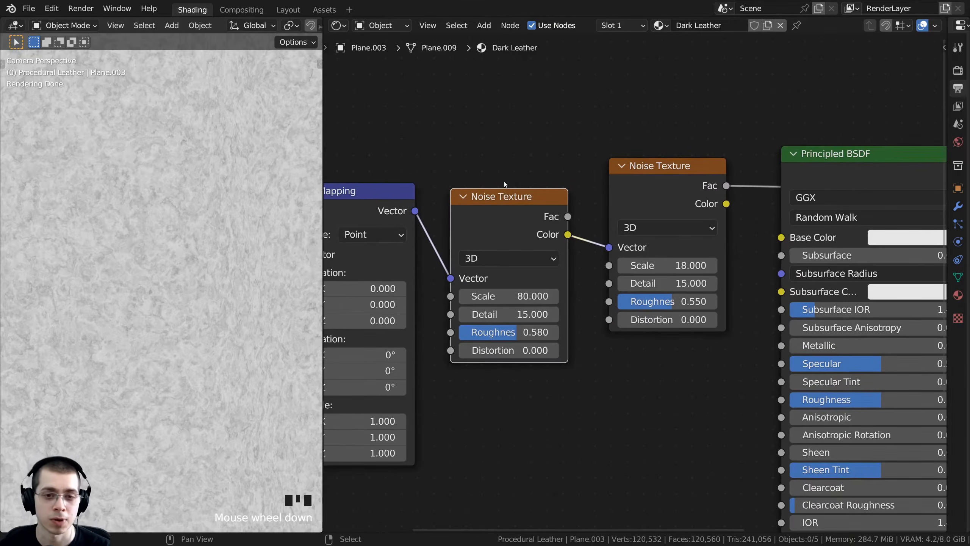
Add a Mix node above the two Noise Textures and set its data type to Color
key("shift+a")
left_click(492, 181)
type("mix")
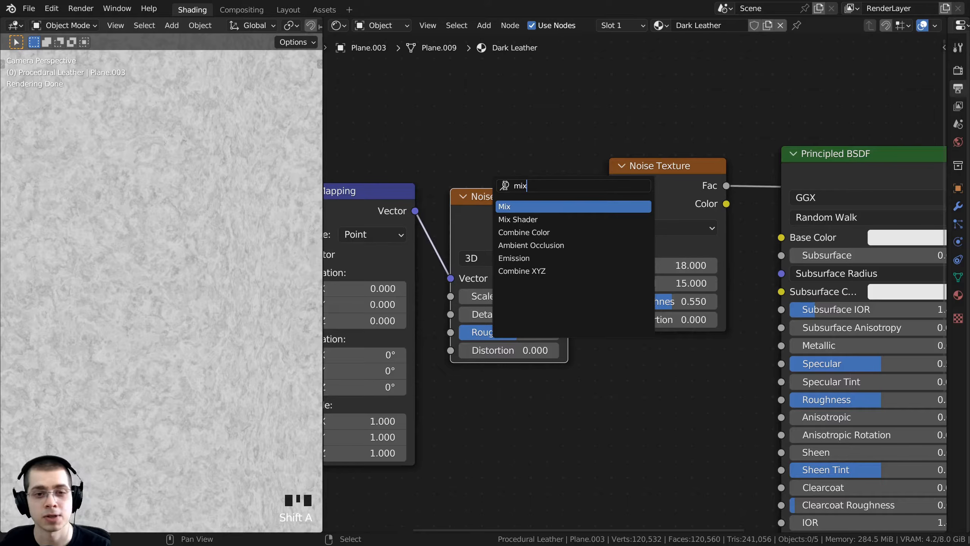
key("Return")
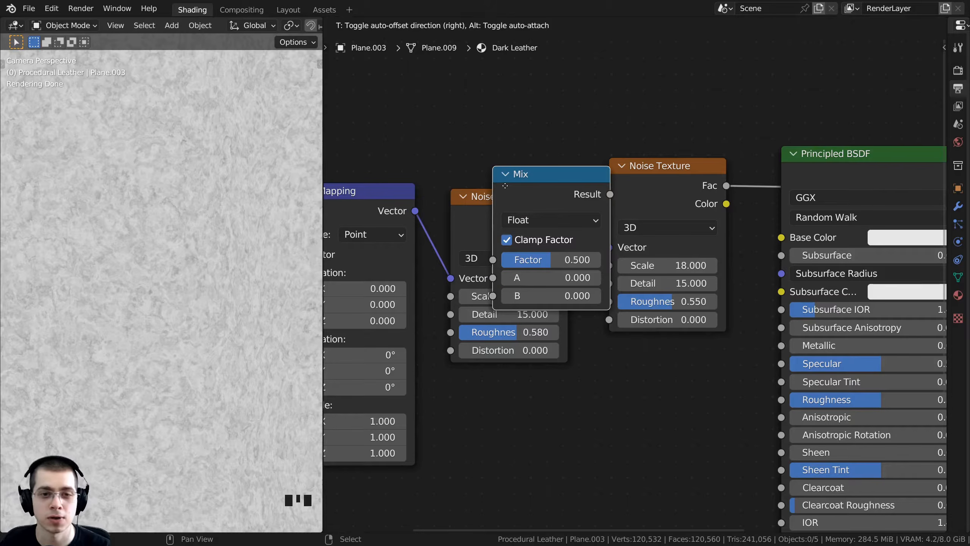
left_click(488, 64)
middle_click_drag(511, 138, 519, 176)
left_click_drag(512, 117, 514, 105)
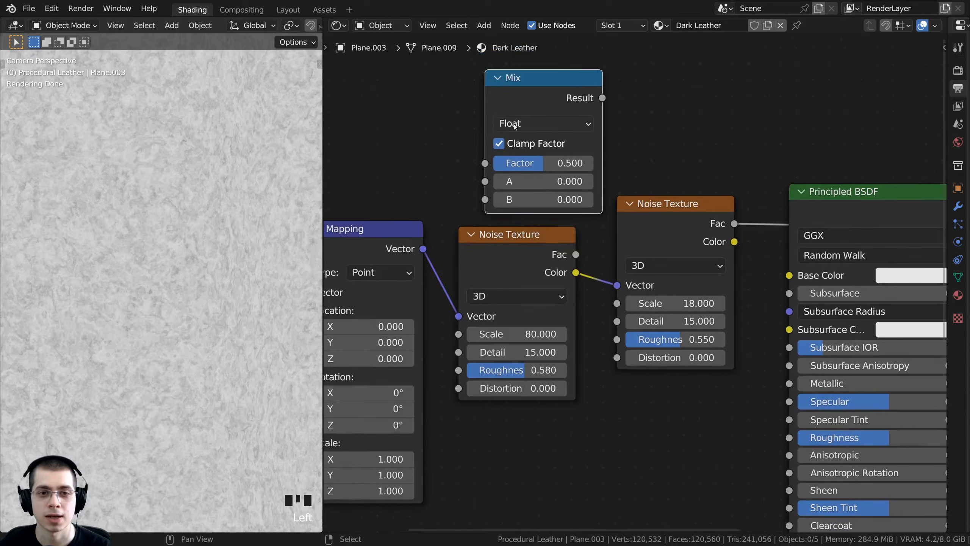
left_click(515, 127)
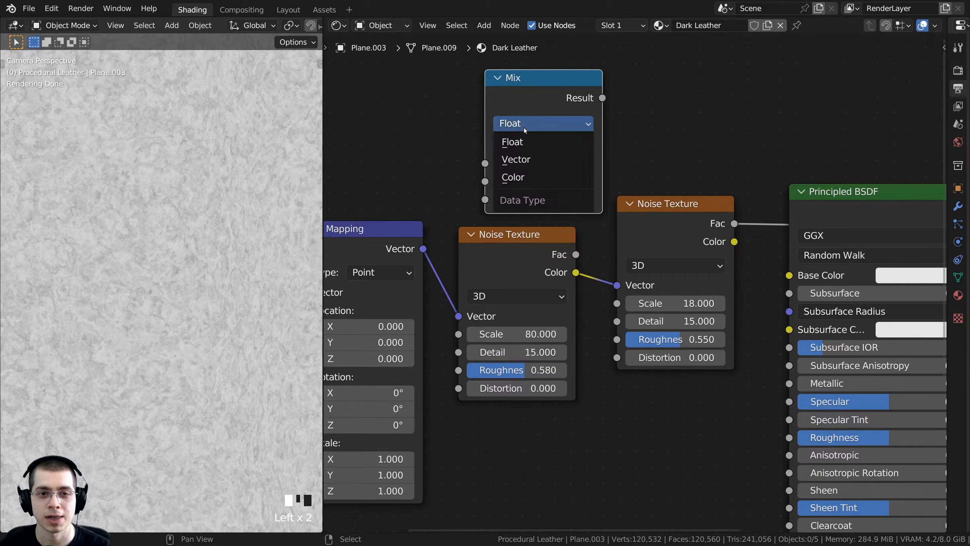
left_click(519, 177)
Make room between the two Noise Textures and insert the Mix node into the link connecting them
scroll(713, 258, "down", 3)
key("g")
left_click(552, 220)
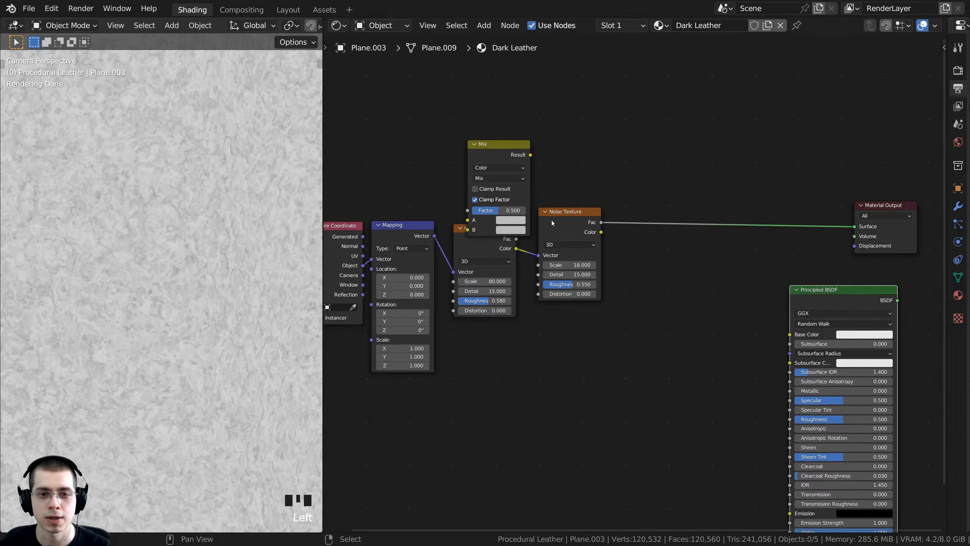
left_click_drag(552, 221, 615, 224)
middle_click_drag(476, 231, 543, 252)
scroll(625, 268, "up", 3)
left_click_drag(741, 257, 757, 252)
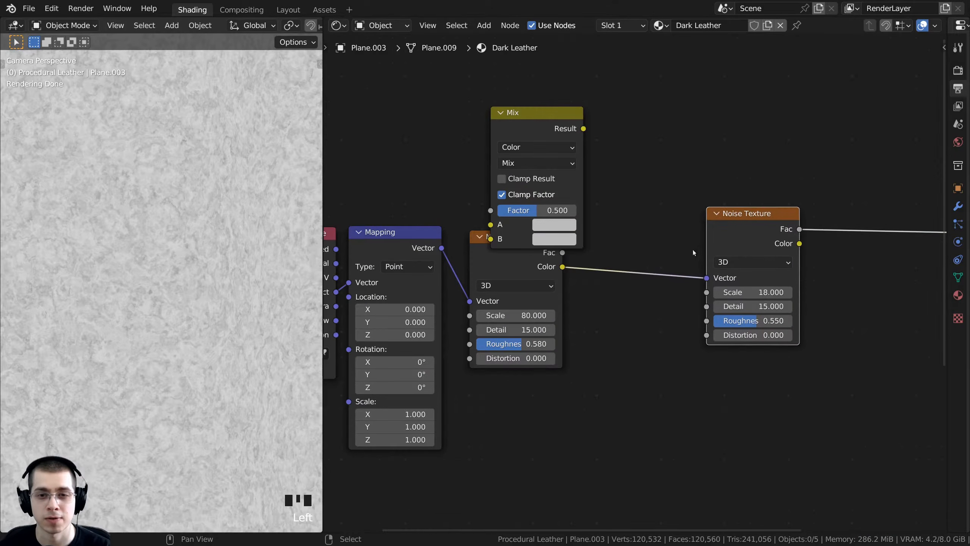
middle_click_drag(693, 253, 663, 258)
left_click_drag(471, 142, 589, 257)
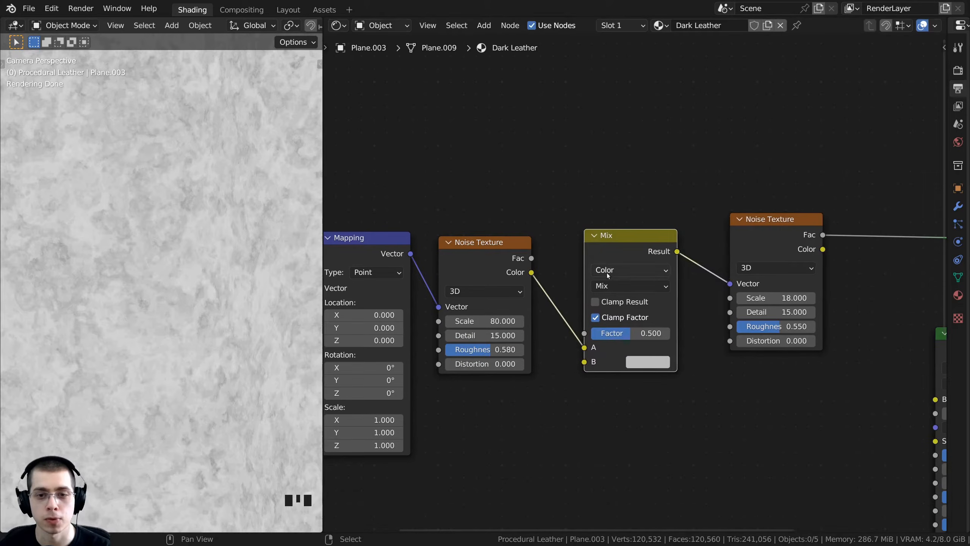
Lower the first Noise Texture in the layout and move its Color link from the Mix node's A input to B
scroll(626, 299, "up", 1)
left_click_drag(645, 325, 645, 319)
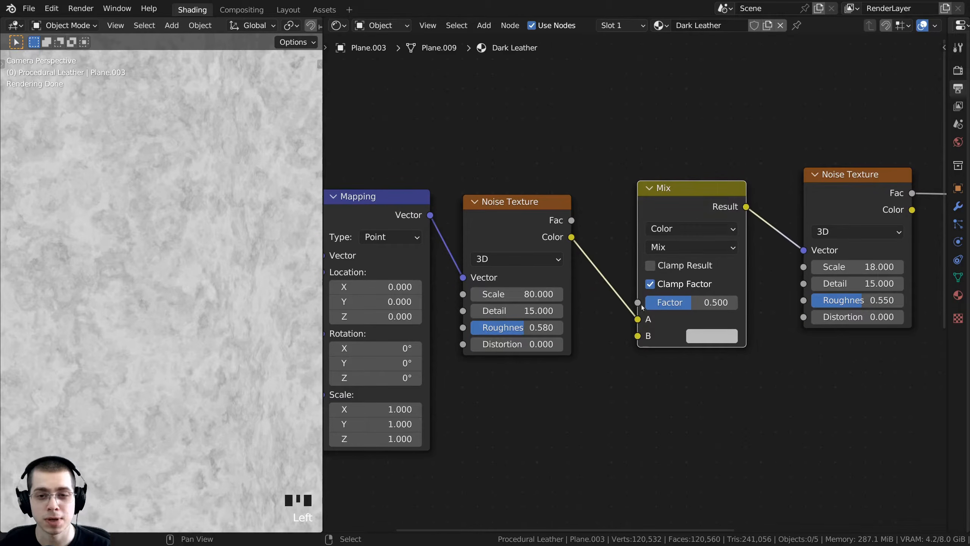
left_click_drag(509, 221, 515, 331)
middle_click_drag(502, 297, 500, 288)
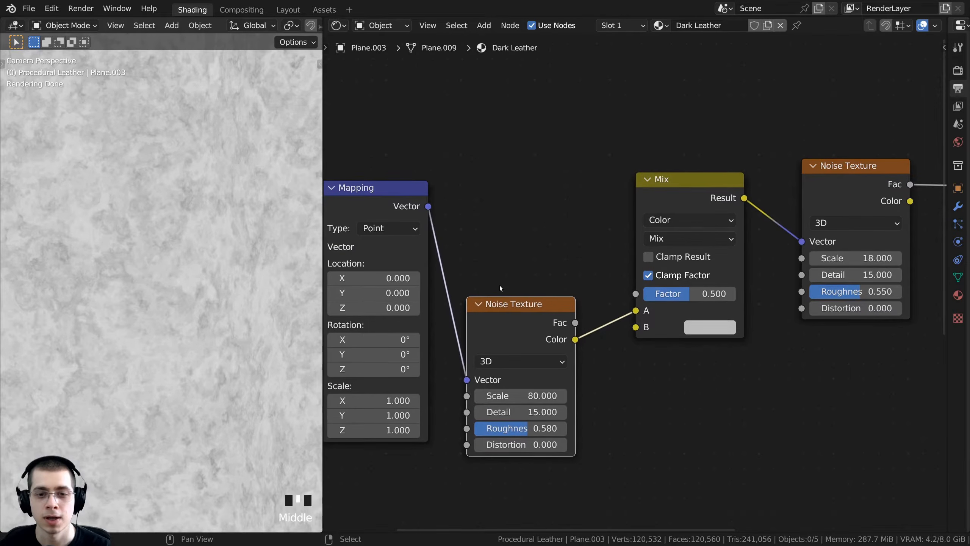
left_click_drag(645, 317, 634, 328)
Link the Mapping node's Vector output to the Mix node's A input
middle_click_drag(564, 294, 673, 298)
left_click_drag(489, 198, 489, 206)
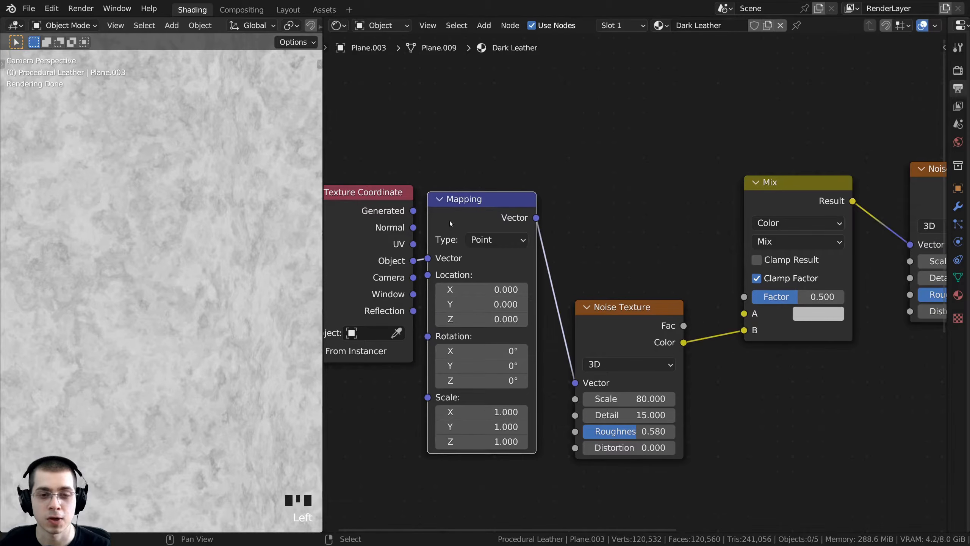
middle_click_drag(412, 218, 370, 215)
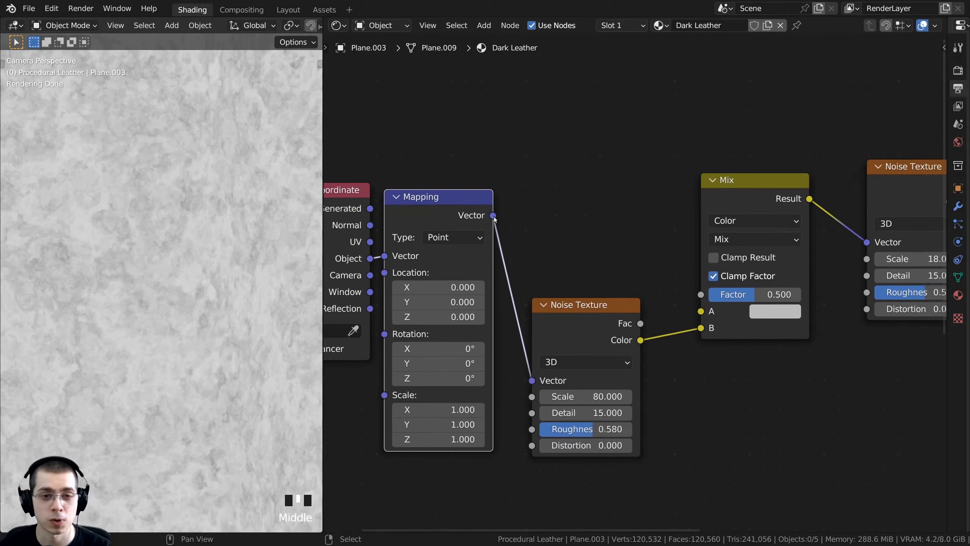
left_click_drag(493, 215, 699, 310)
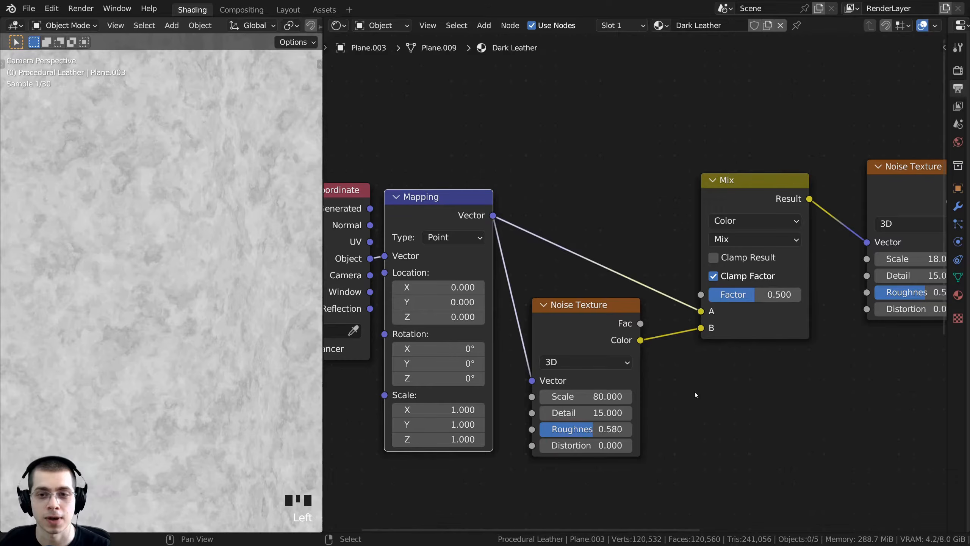
Tidy the positions of the Mapping node and both Noise Textures around the Mix node
middle_click_drag(693, 393, 550, 282)
left_click_drag(550, 282, 564, 308)
middle_click_drag(387, 181, 450, 201)
left_click_drag(449, 198, 460, 208)
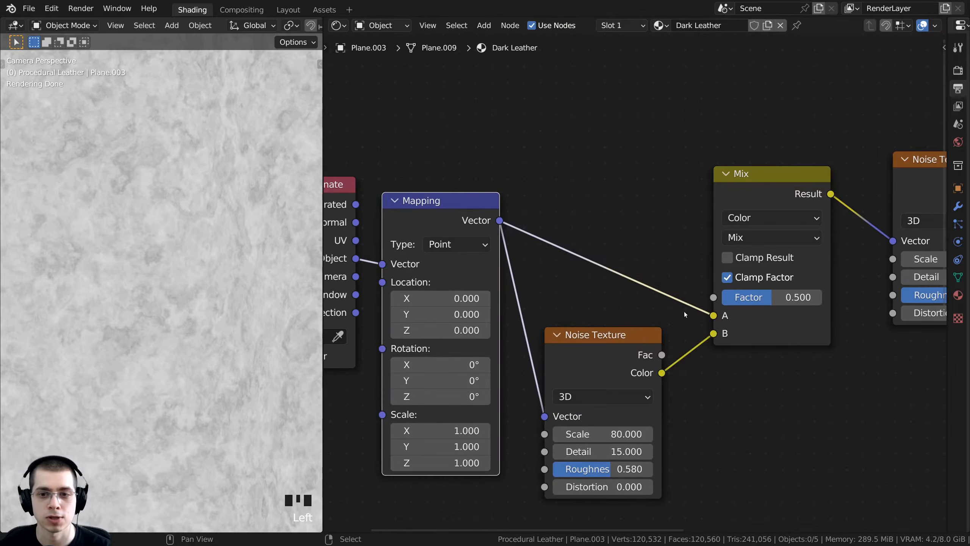
middle_click_drag(686, 314, 574, 316)
scroll(807, 220, "down", 1)
middle_click_drag(812, 218, 707, 225)
left_click_drag(707, 226, 696, 226)
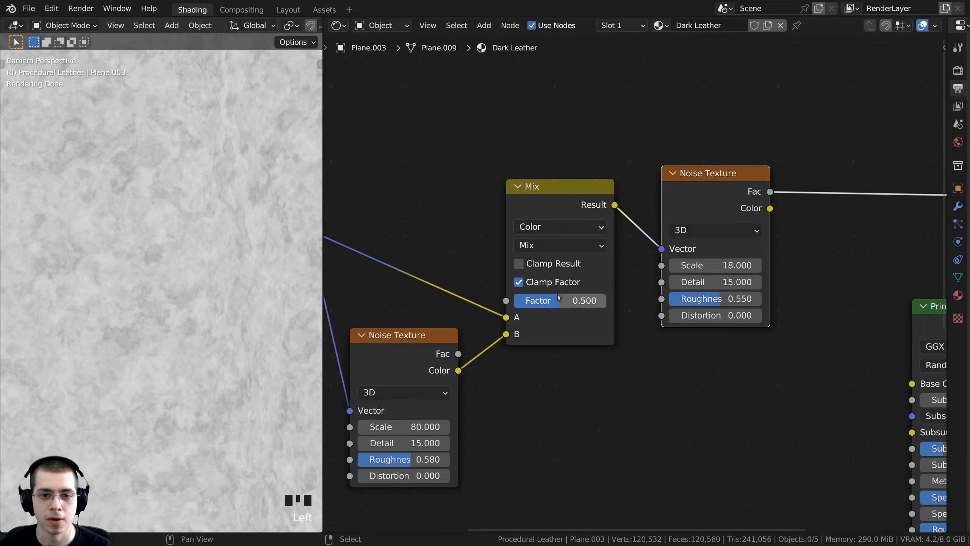
Try the Mix node's Factor at 0 and at about 0.226 to compare the noise distortion on the cloth
left_click_drag(585, 301, 247, 290)
scroll(246, 291, "down", 7)
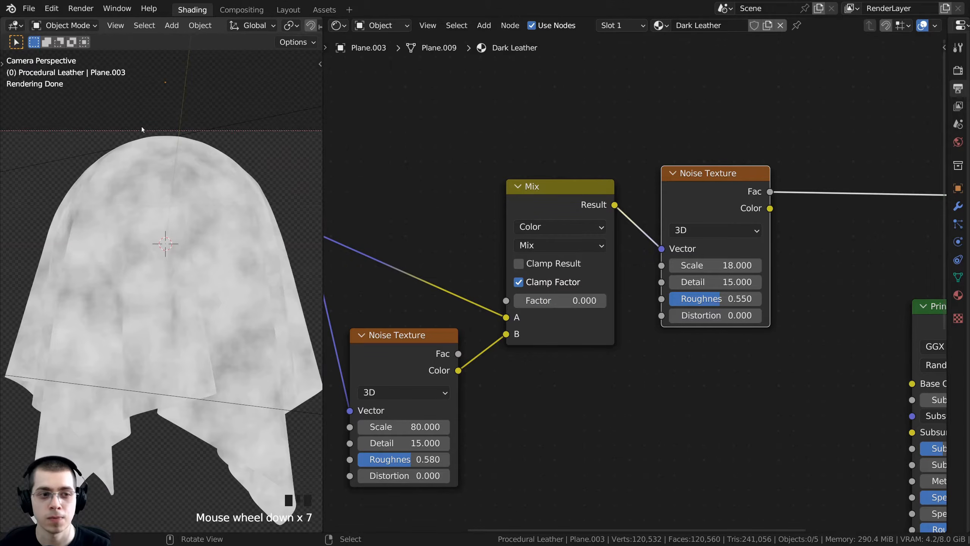
left_click(696, 200)
scroll(596, 427, "up", 3)
left_click_drag(508, 264, 535, 265)
scroll(538, 315, "up", 1)
middle_click_drag(541, 316, 660, 325)
left_click(460, 343)
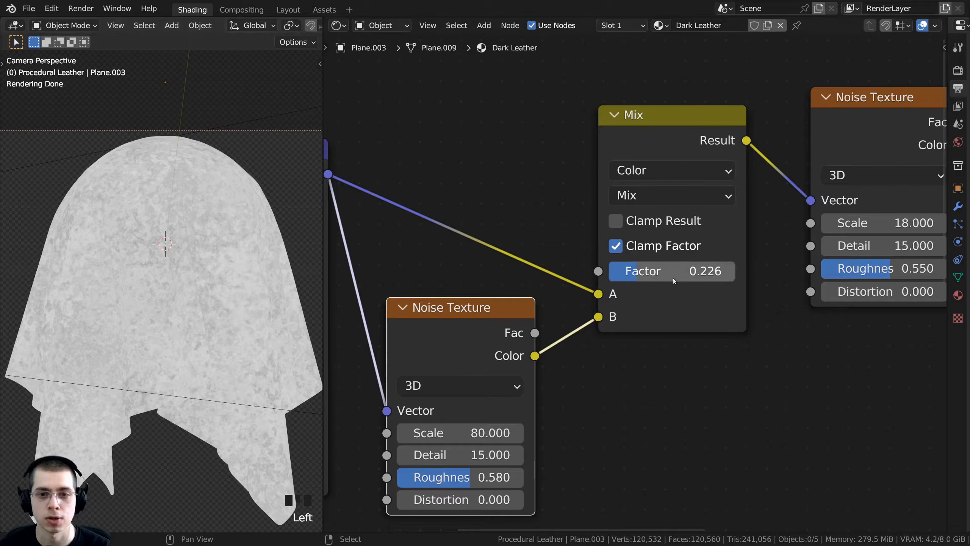
mouse_move(650, 272)
left_mouse_down()
mouse_move(671, 272)
mouse_move(626, 273)
mouse_move(652, 272)
mouse_move(635, 272)
left_mouse_up()
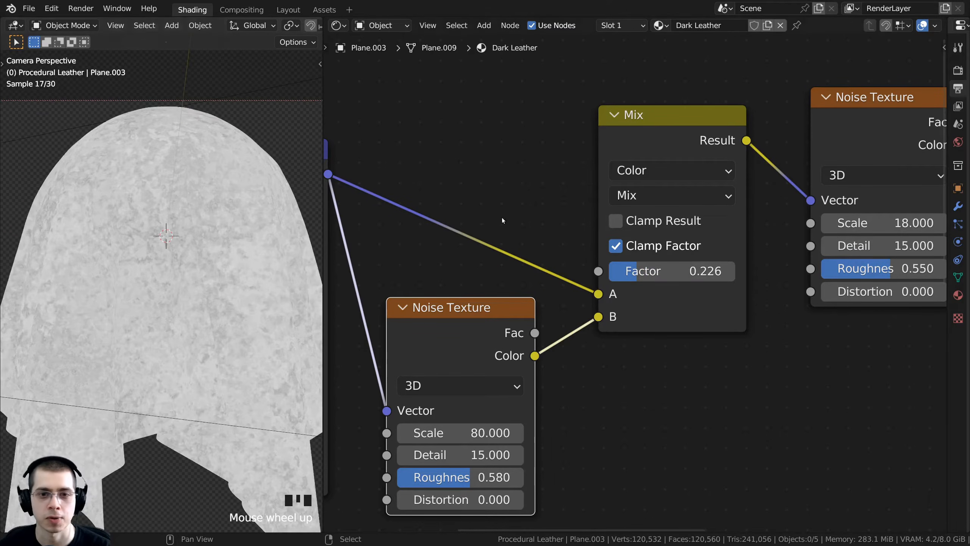
Change the Mix node's blending mode to Linear Light
scroll(653, 200, "down", 1)
left_click(651, 202)
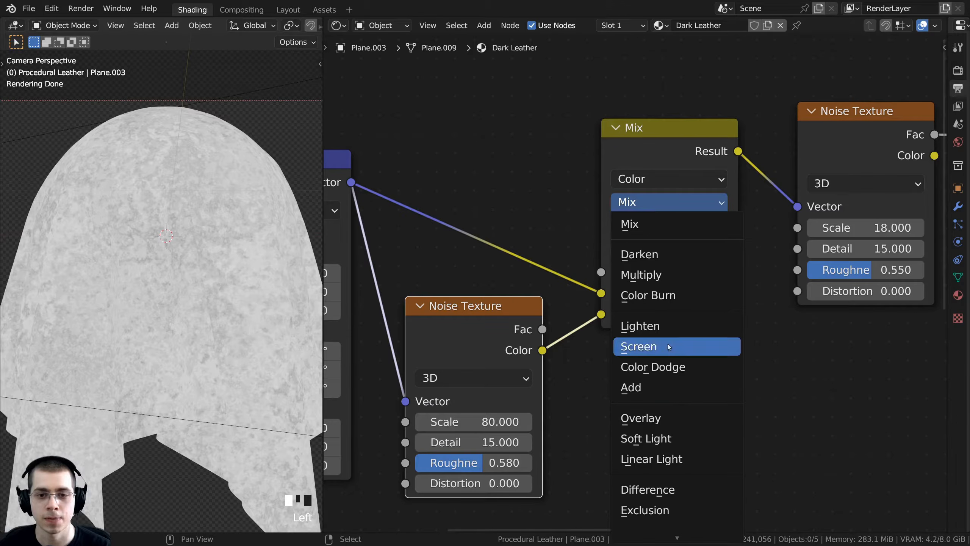
left_click(668, 460)
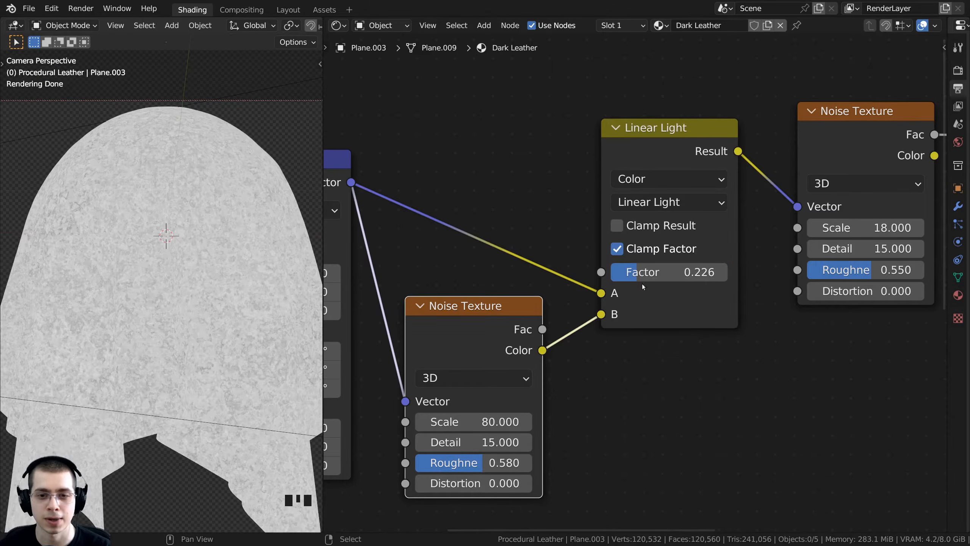
Set the Linear Light node's Factor to 0.07 and inspect the distorted noise up close on the cloth
left_click_drag(642, 273, 618, 273)
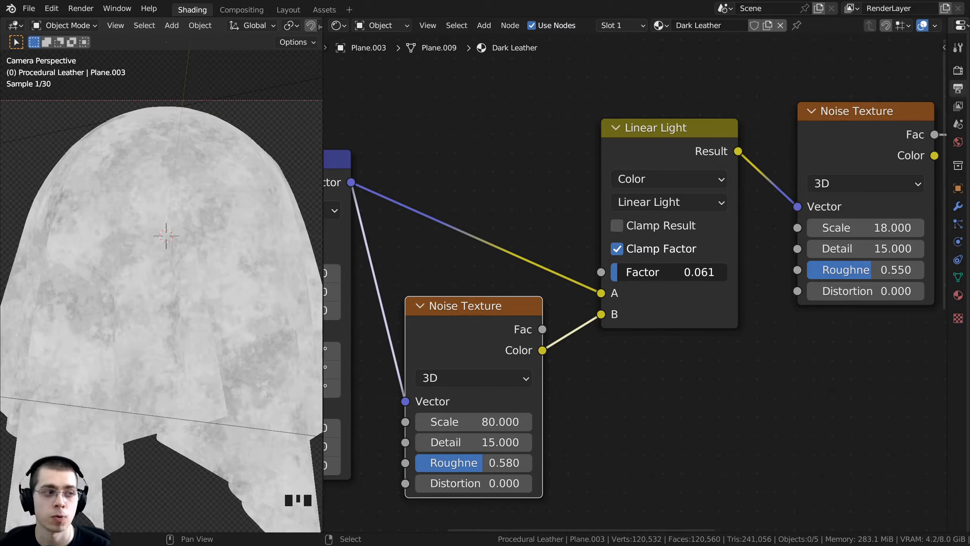
scroll(763, 275, "up", 2)
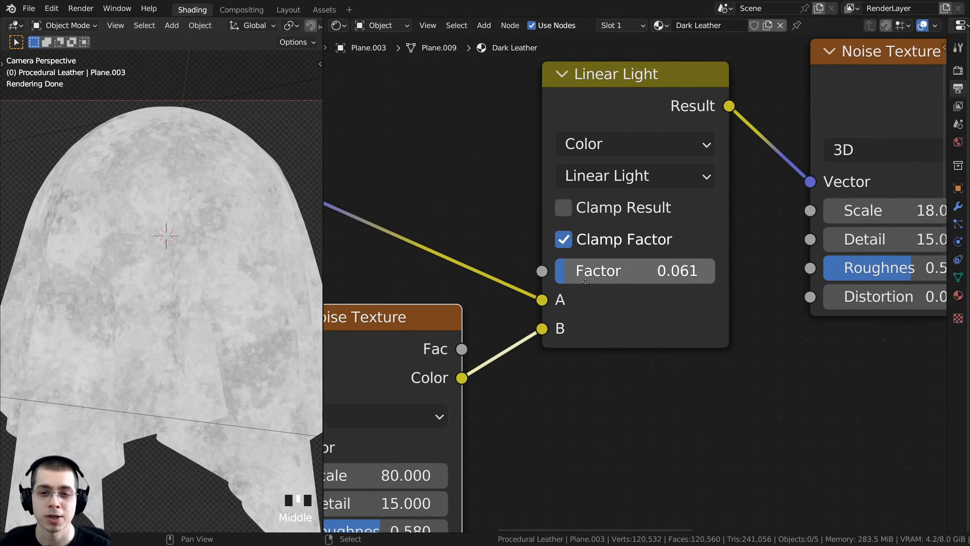
middle_click_drag(598, 272, 590, 276)
left_click(612, 271)
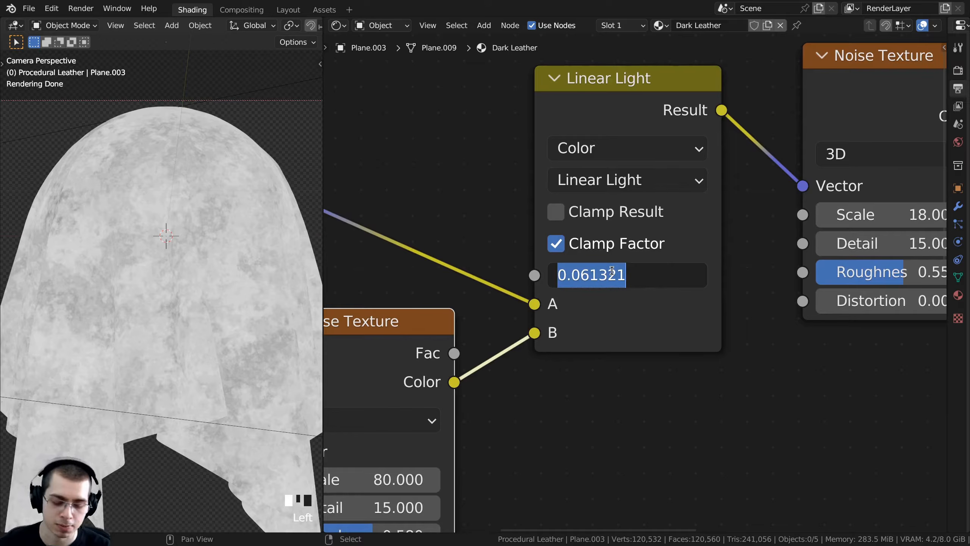
type(".")
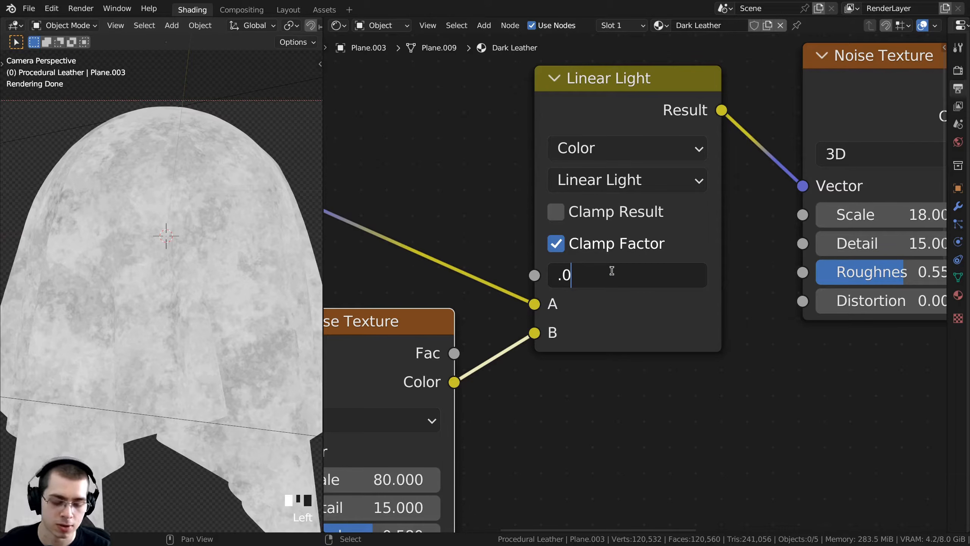
type("07")
key("Return")
middle_click_drag(154, 280, 81, 187, "shift")
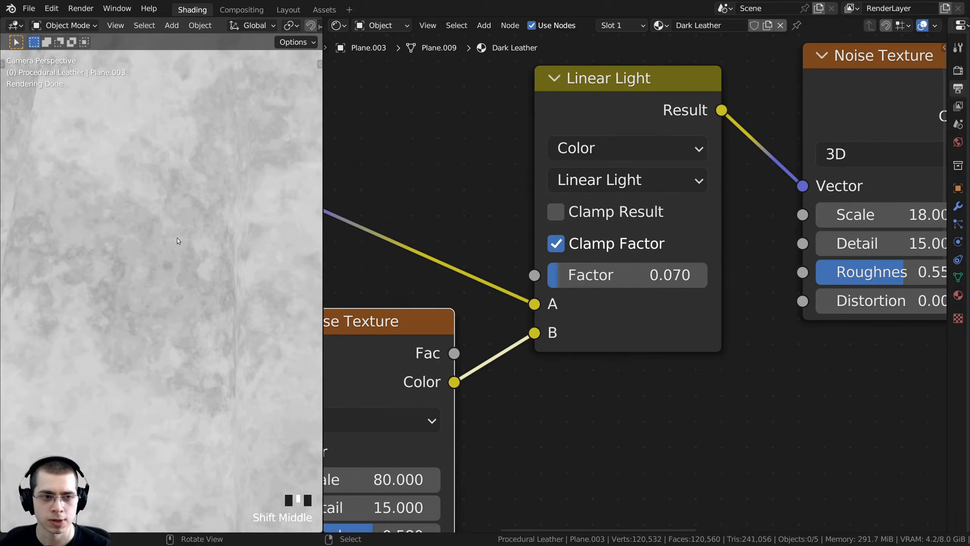
scroll(132, 321, "up", 3)
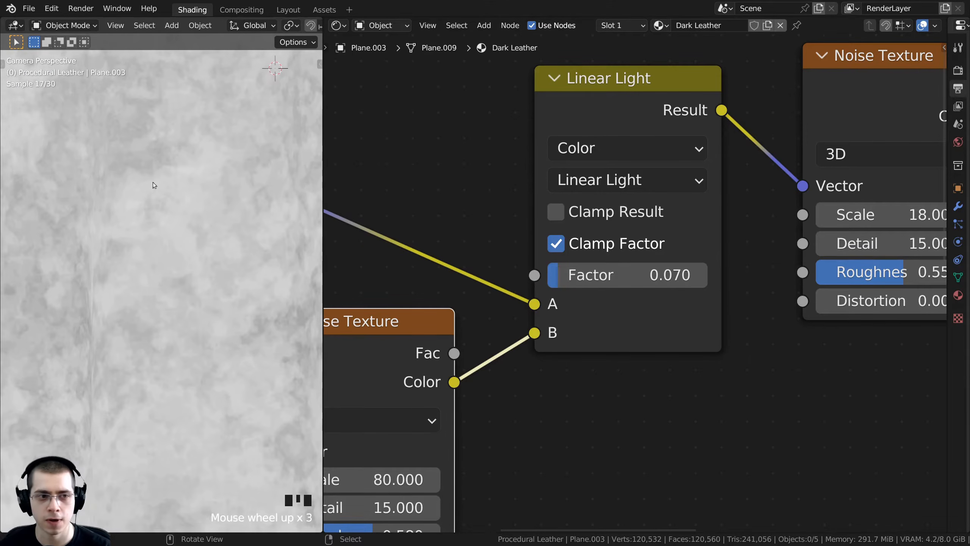
middle_click_drag(183, 298, 194, 188, "shift")
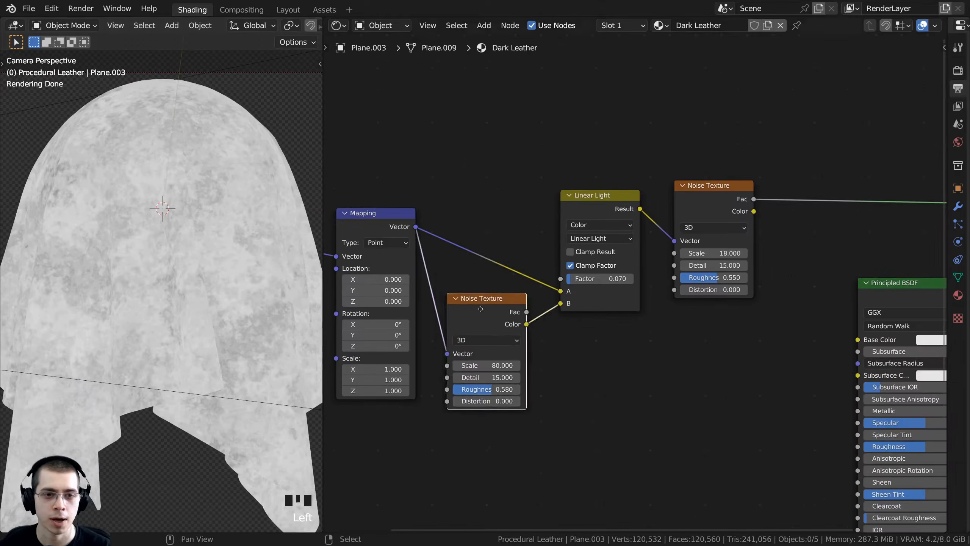
Line up the 80-scale Noise Texture, the Linear Light node and the 18-scale Noise Texture compactly beside the Mapping node
key("g")
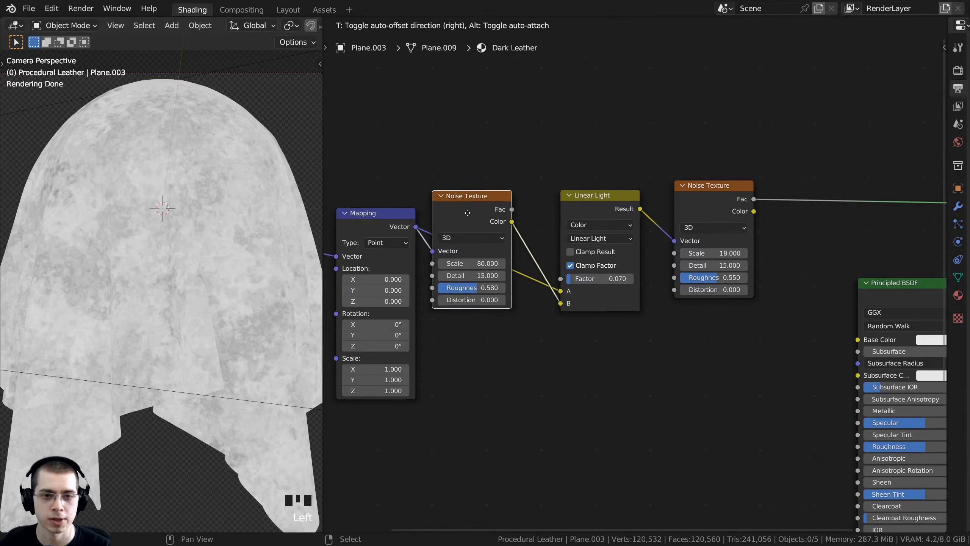
left_click(614, 206)
left_click_drag(614, 206, 577, 201)
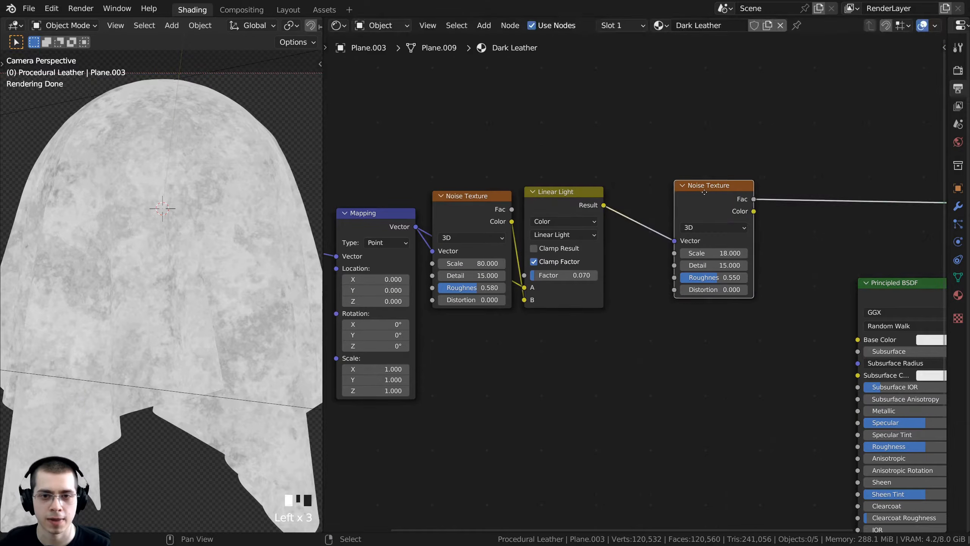
left_click_drag(708, 192, 648, 197)
middle_click_drag(650, 199, 703, 160)
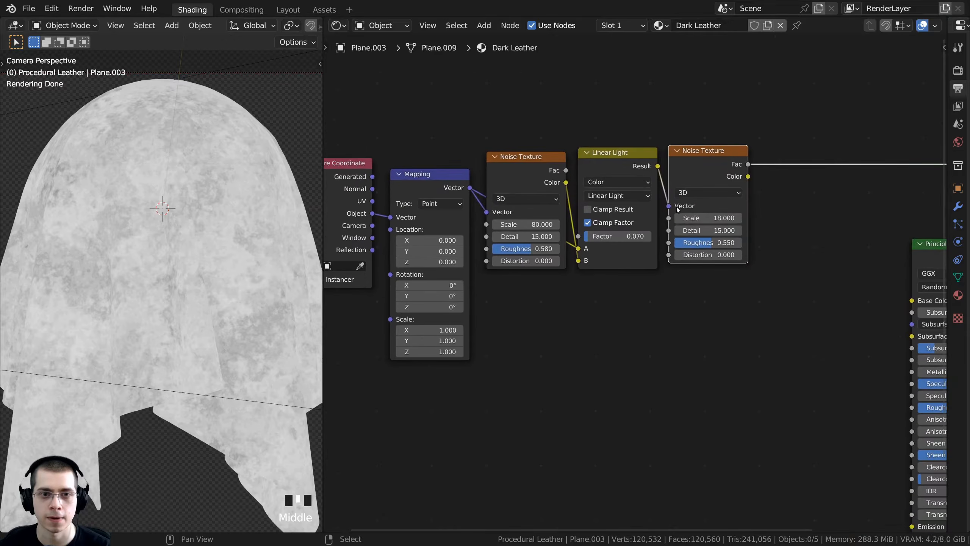
Insert a ColorRamp node on the link between the second Noise Texture and the Material Output
middle_click_drag(254, 223, 224, 176, "shift")
scroll(144, 168, "up", 3)
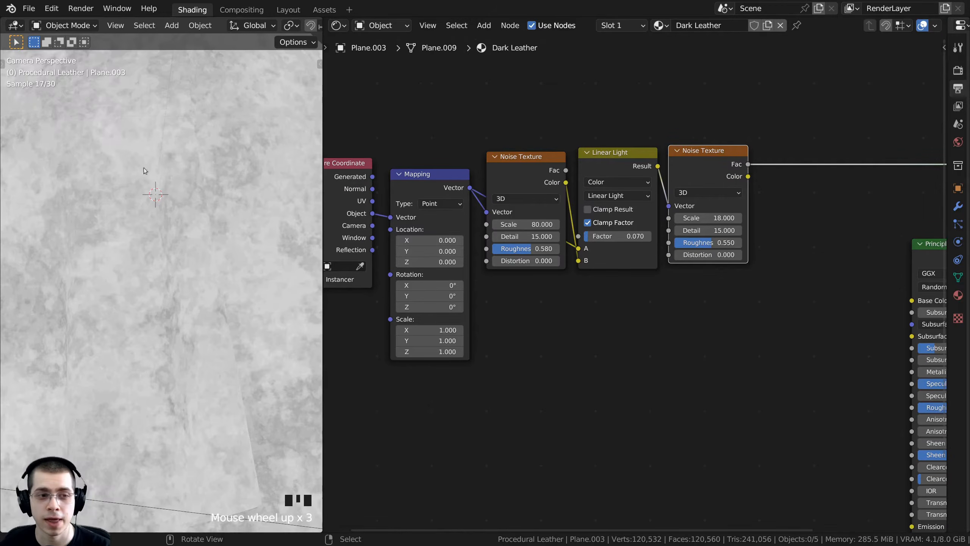
middle_click_drag(144, 168, 119, 242, "shift")
scroll(176, 176, "up", 1)
scroll(194, 195, "down", 2)
middle_click_drag(716, 197, 576, 283)
key("shift+a")
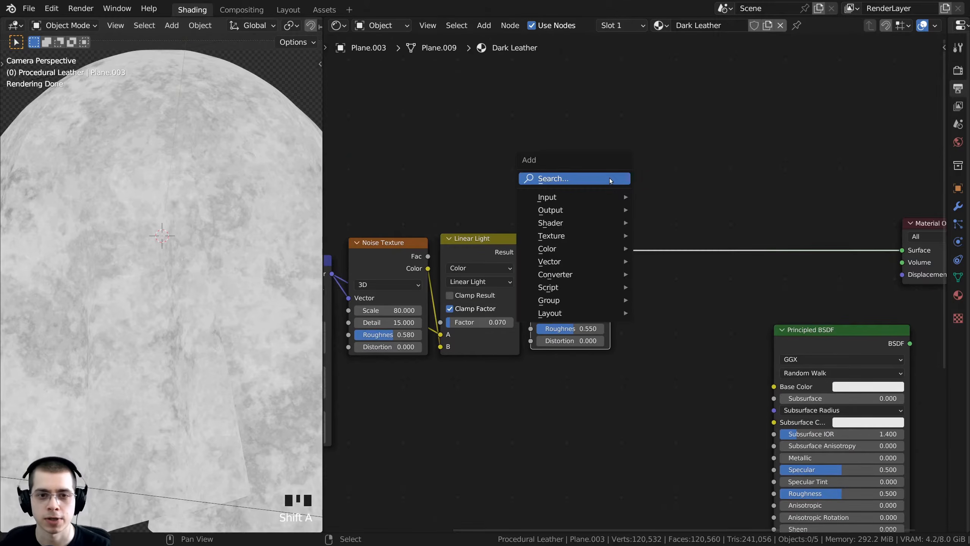
left_click(610, 177)
type("col")
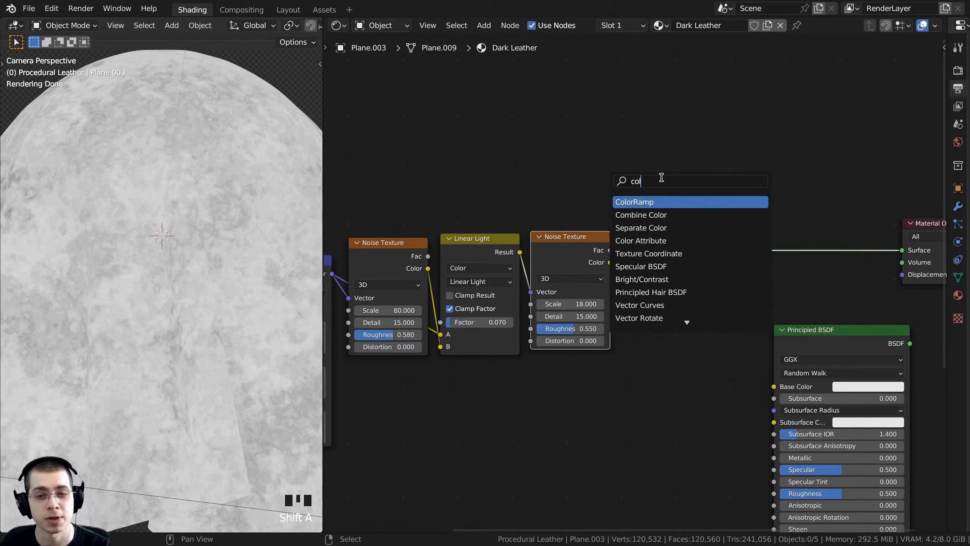
key("Return")
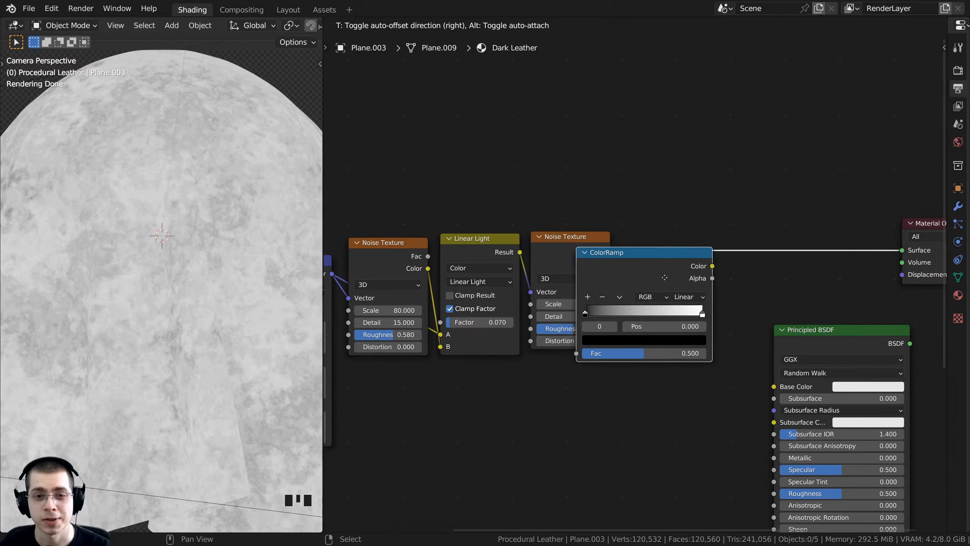
left_click(668, 238)
Raise the ColorRamp's contrast by moving the black stop to 0.285 and the white stop to 0.799
middle_click_drag(672, 226, 599, 238)
scroll(598, 238, "up", 8)
left_click_drag(494, 296, 546, 295)
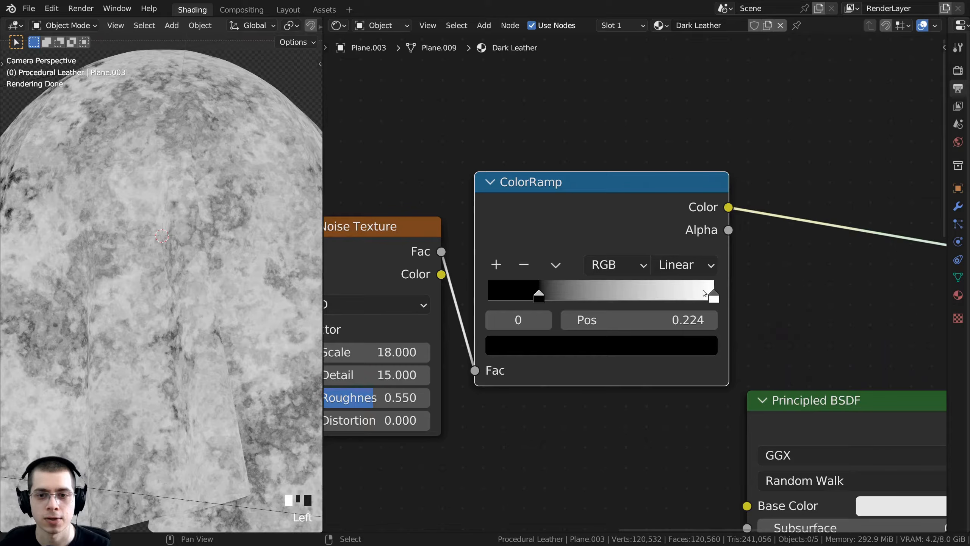
left_click_drag(705, 293, 648, 295)
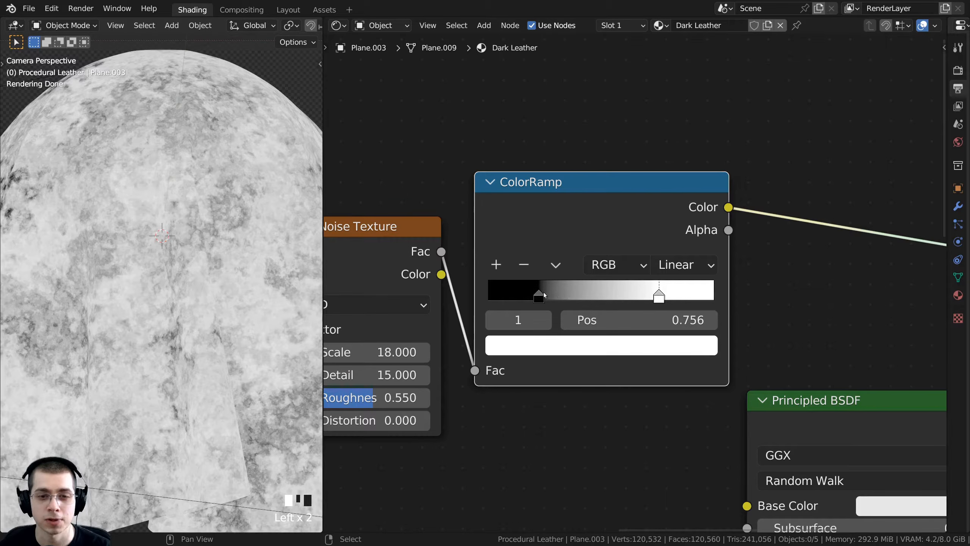
left_click_drag(544, 292, 564, 289)
scroll(589, 292, "up", 3)
middle_click_drag(225, 245, 233, 222, "shift")
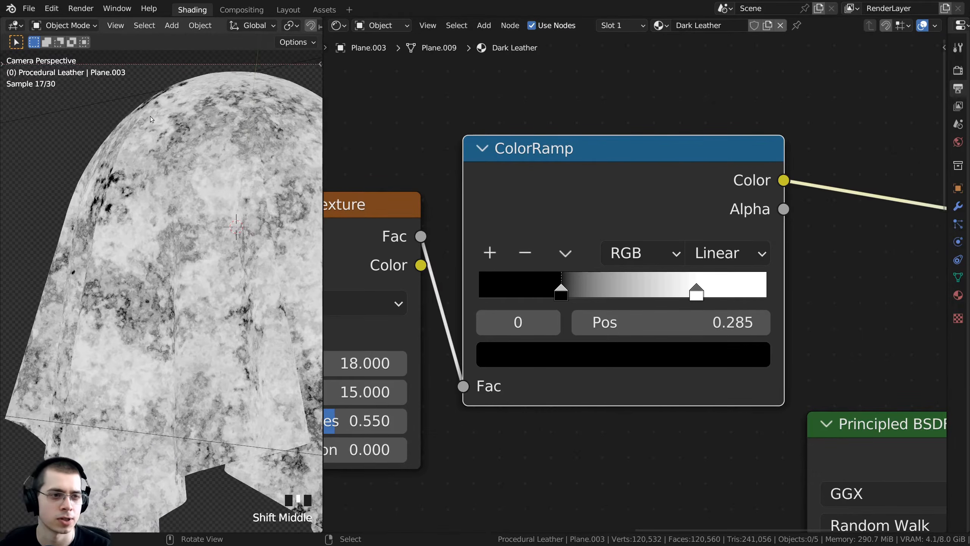
scroll(233, 221, "up", 2)
scroll(625, 309, "up", 1)
left_click_drag(681, 292, 692, 293)
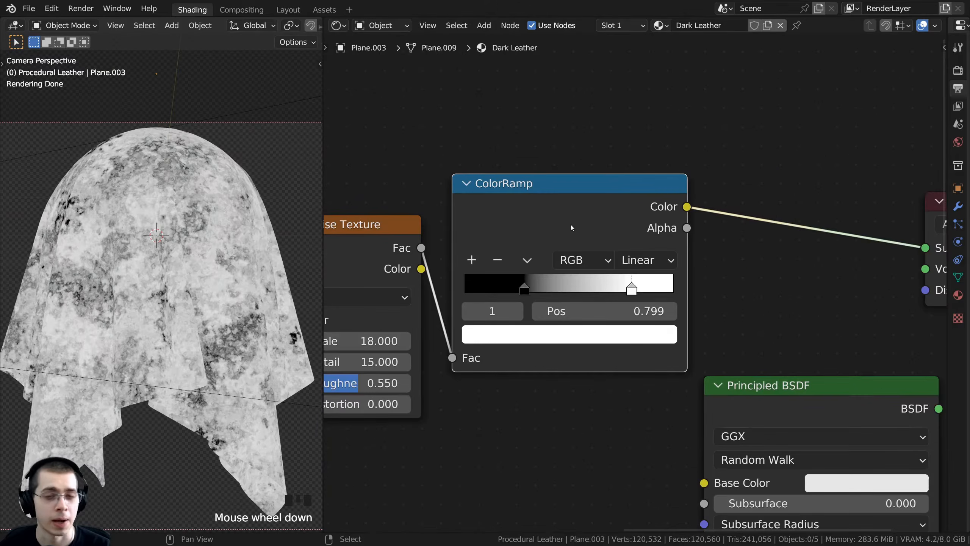
Add a Mix node above the link between the ColorRamp and the Material Output
left_click_drag(571, 225, 562, 225)
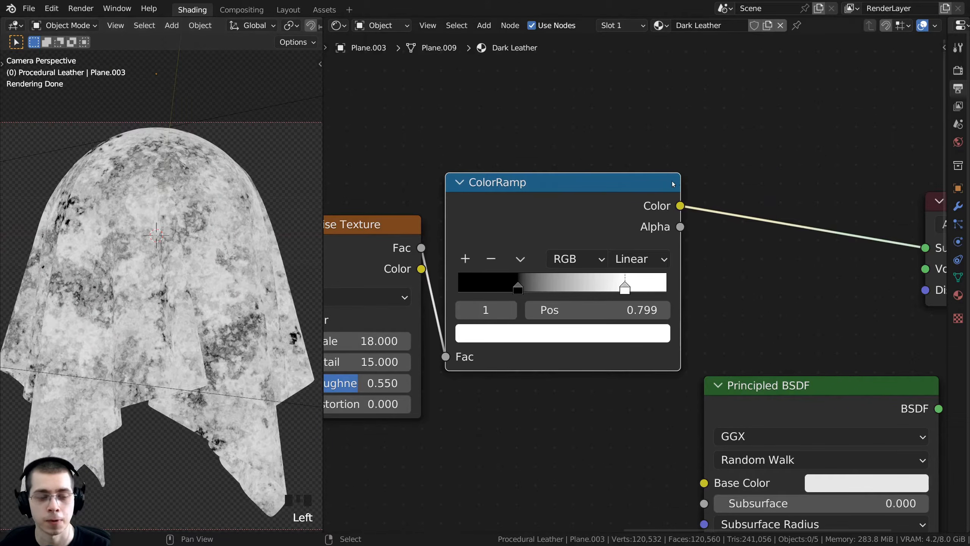
middle_click_drag(673, 184, 643, 187)
key("shift+a")
left_click(621, 148)
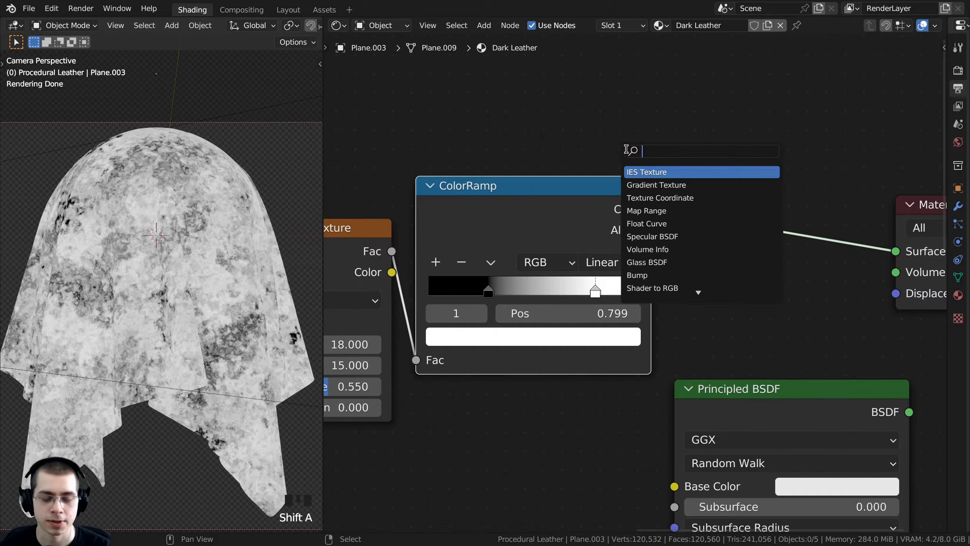
type("mix")
key("Return")
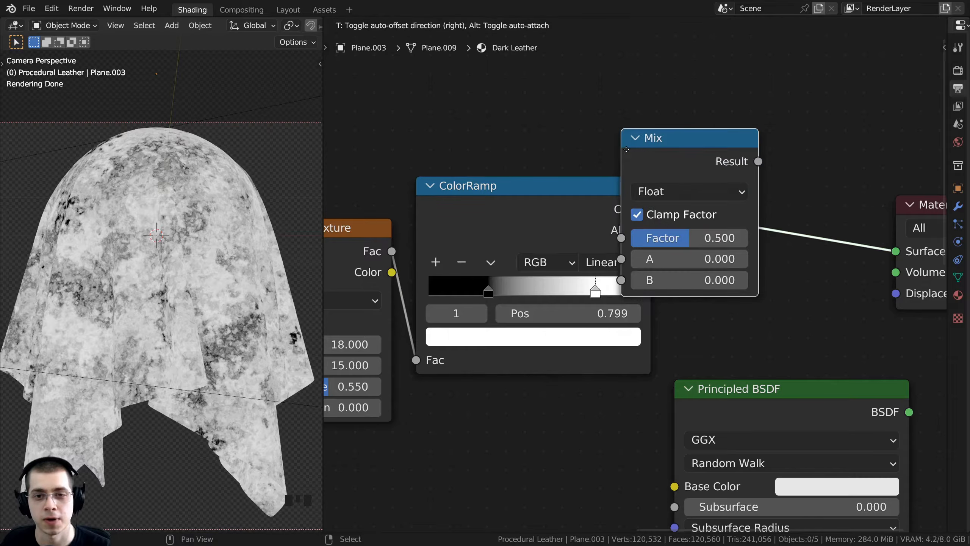
left_click(719, 63)
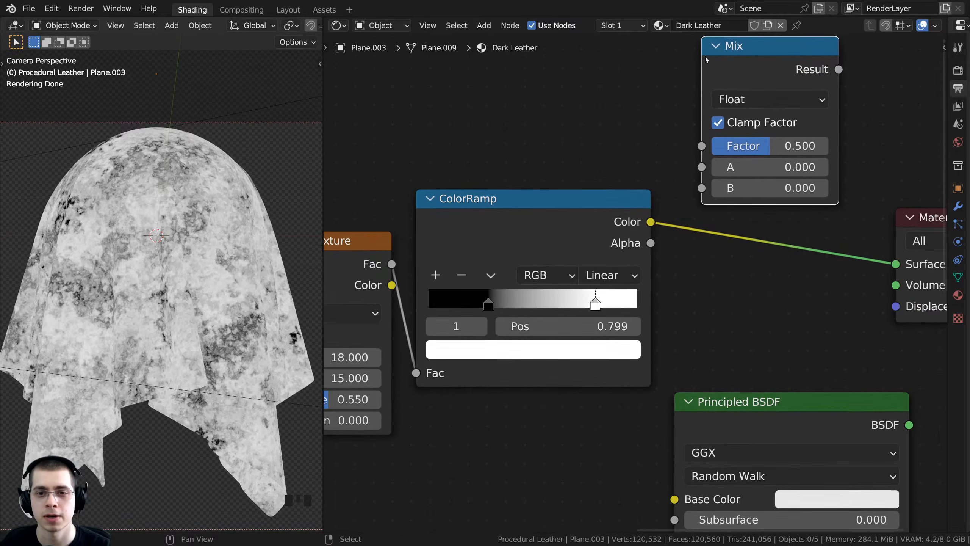
Change the Mix node's data type to Color and insert it between the ColorRamp and the Material Output
scroll(673, 155, "down", 1)
middle_click_drag(673, 155, 676, 155)
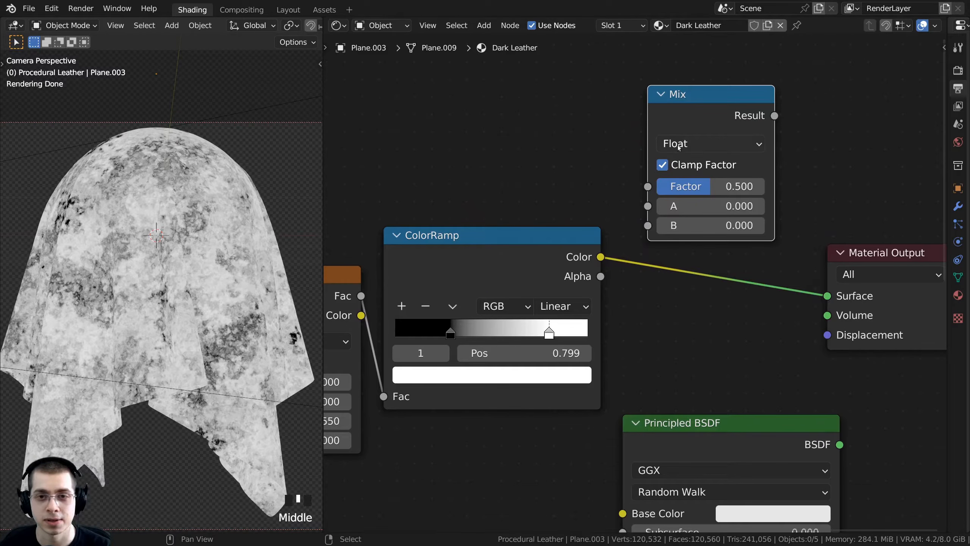
left_click(679, 147)
left_click(688, 199)
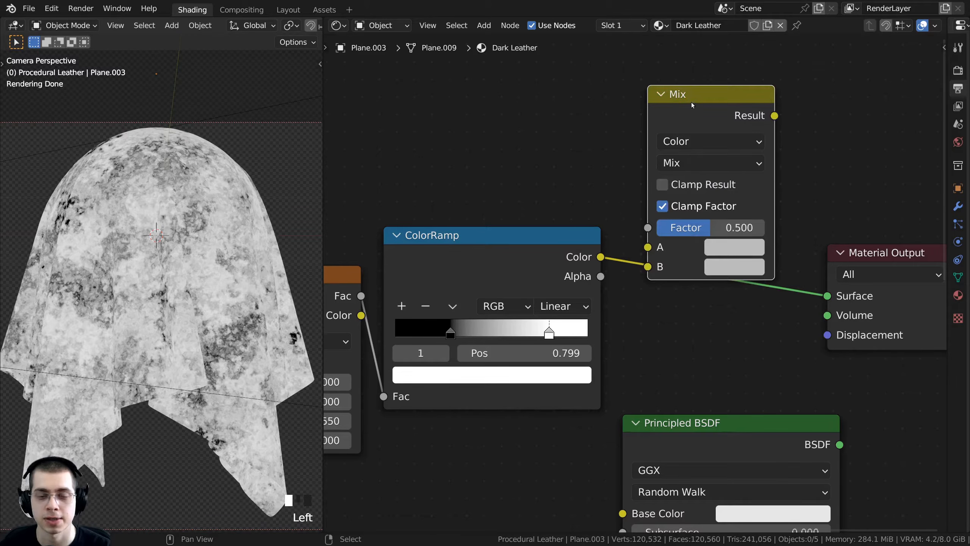
left_click_drag(693, 105, 715, 219)
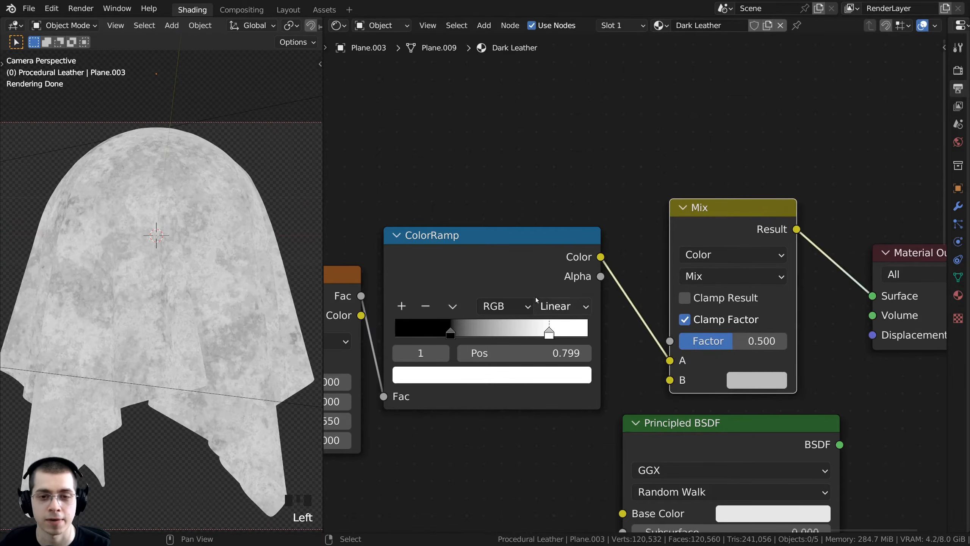
Reroute the ColorRamp's Color output from the Mix node's A input to its Factor input, tidying the ColorRamp's position
scroll(536, 300, "up", 1)
middle_click_drag(496, 240, 496, 210)
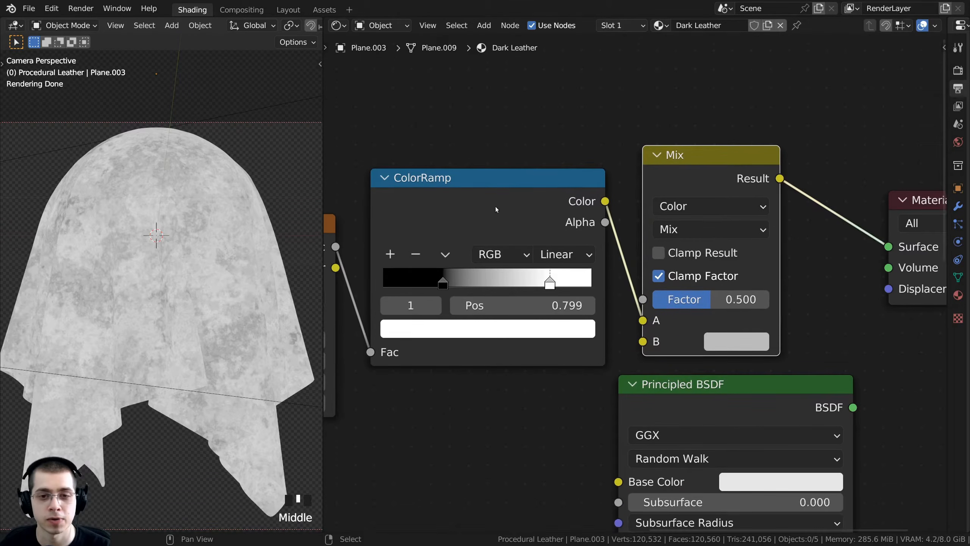
left_click_drag(467, 201, 454, 203)
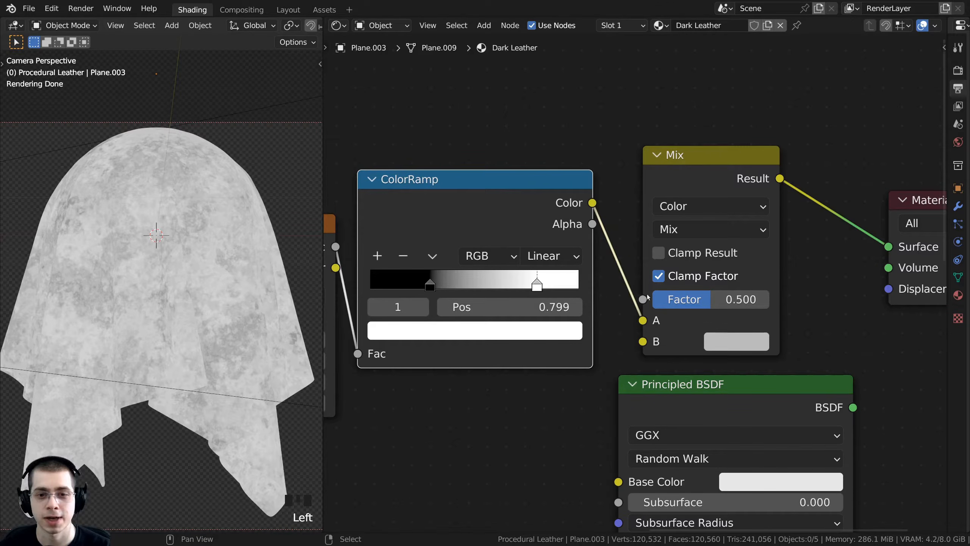
left_click_drag(641, 324, 643, 306)
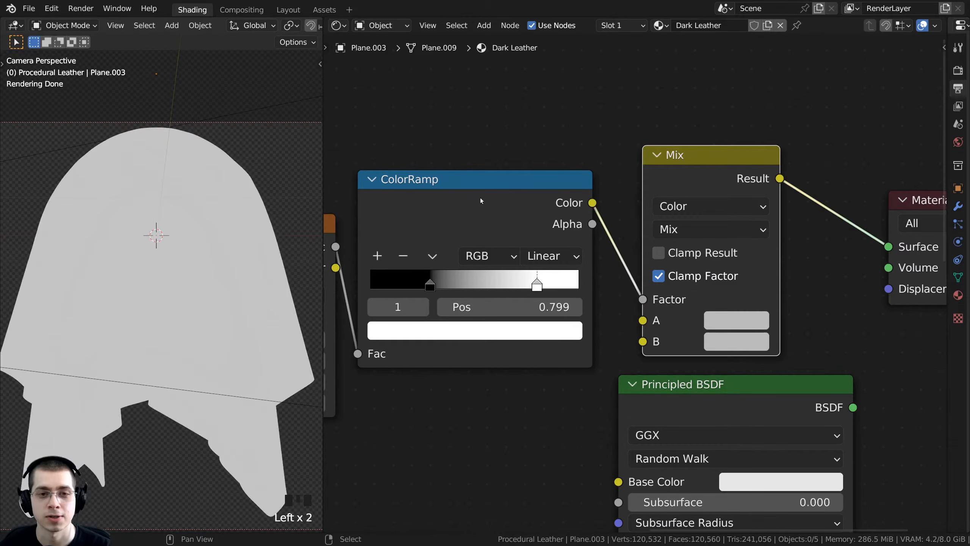
mouse_move(481, 203)
left_mouse_down()
mouse_move(458, 190)
mouse_move(484, 207)
left_mouse_up()
Set the Mix node's A color to a saturated orange-brown of reduced brightness
middle_click_drag(589, 235, 563, 223)
scroll(607, 261, "up", 2)
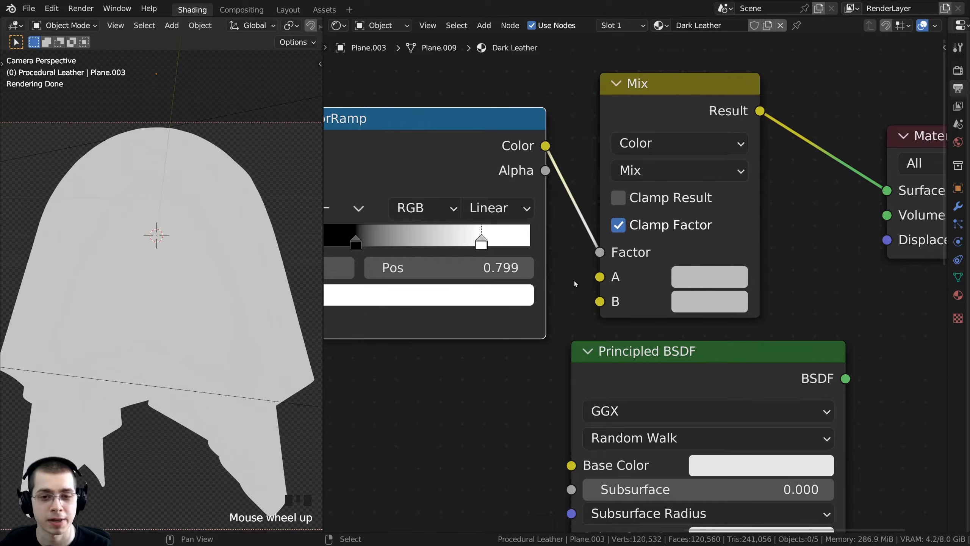
scroll(661, 319, "down", 3)
middle_click_drag(646, 328, 633, 332)
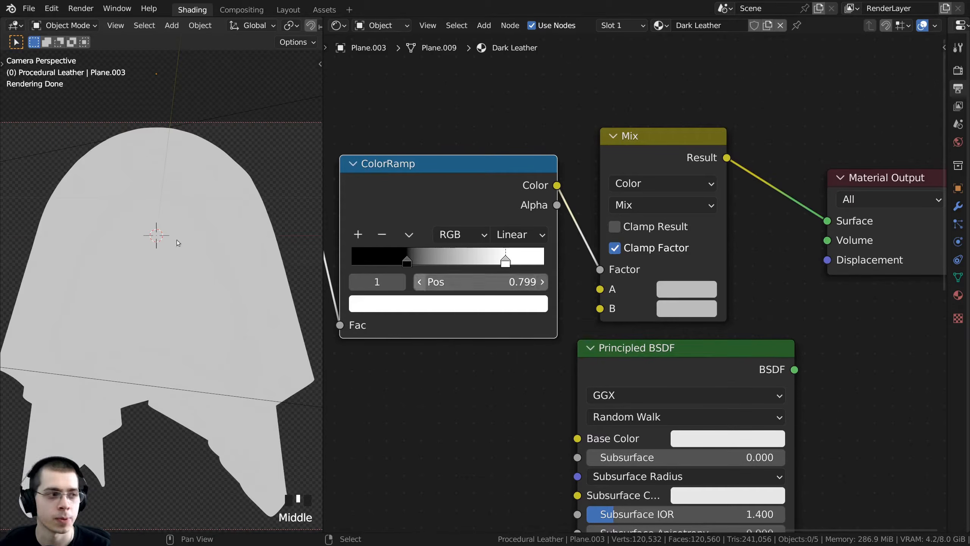
middle_click_drag(682, 288, 681, 294)
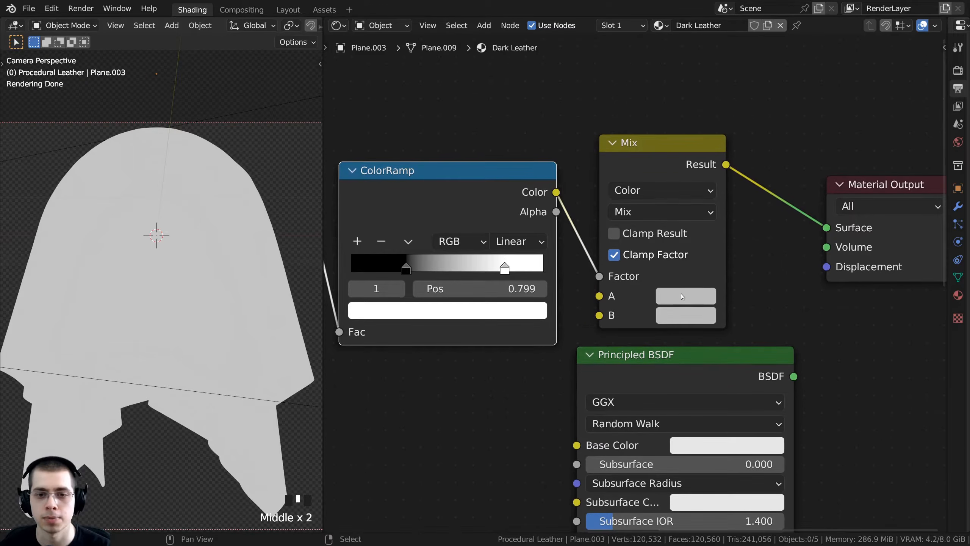
left_click(682, 294)
left_click_drag(730, 109, 719, 136)
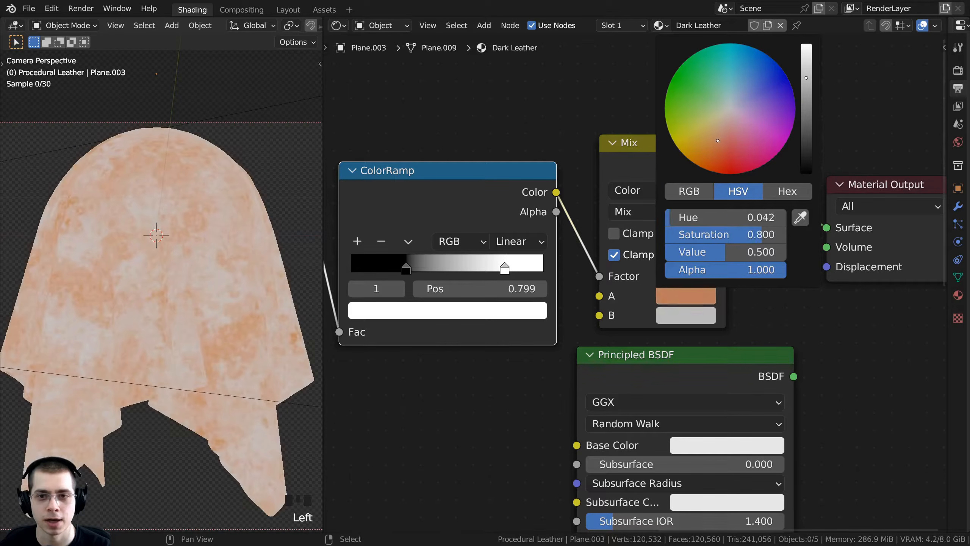
left_click_drag(809, 95, 806, 133)
left_click_drag(700, 150, 697, 155)
Set the Mix node's B color to a near-black brown and darken the A color to hex 3C1906
left_click(670, 317)
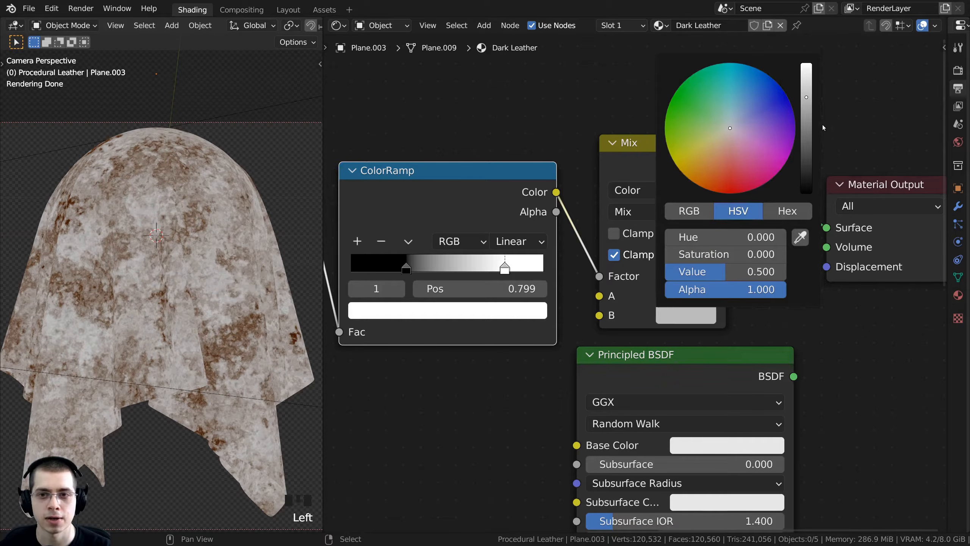
left_click_drag(806, 118, 813, 188)
left_click(706, 177)
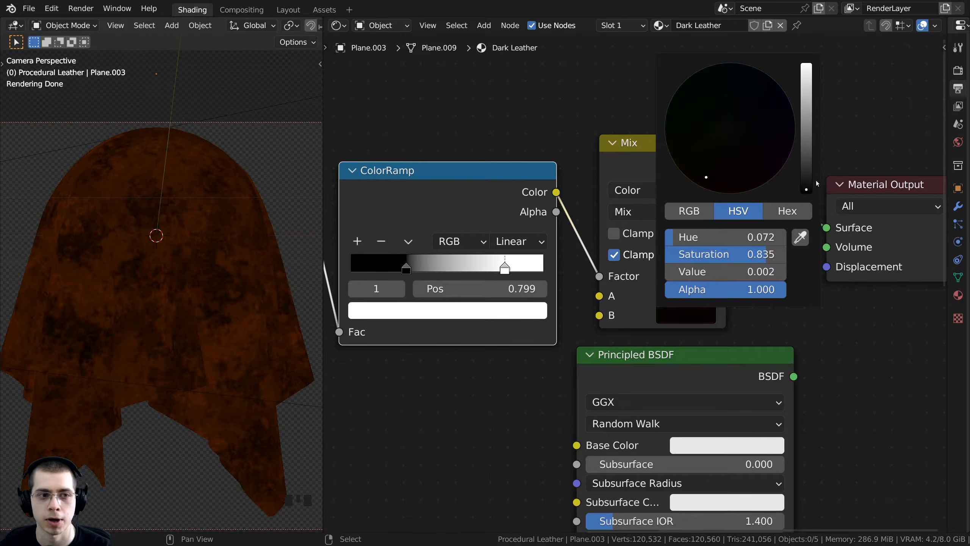
middle_click_drag(563, 248, 519, 235)
left_click_drag(540, 221, 542, 221)
scroll(541, 220, "down", 3)
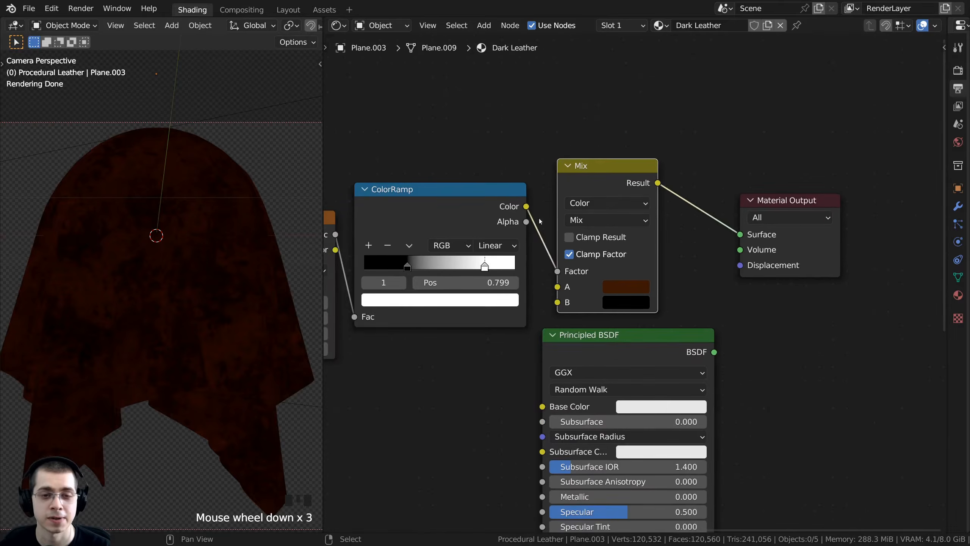
Check the hex code of the Mix node's A color and examine the dark brown pattern on the cloth
left_click_drag(582, 176, 576, 170)
scroll(576, 169, "up", 1)
scroll(575, 169, "up", 1)
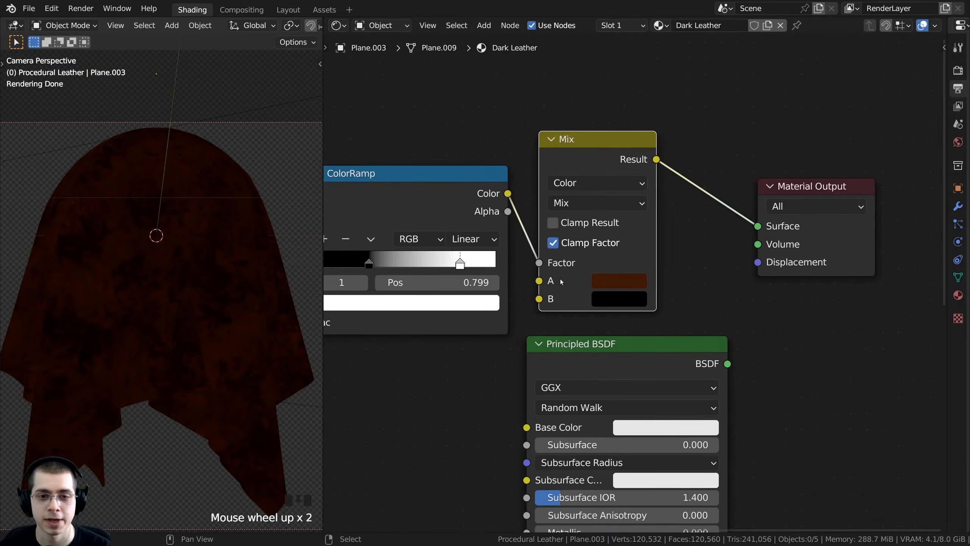
left_click(605, 282)
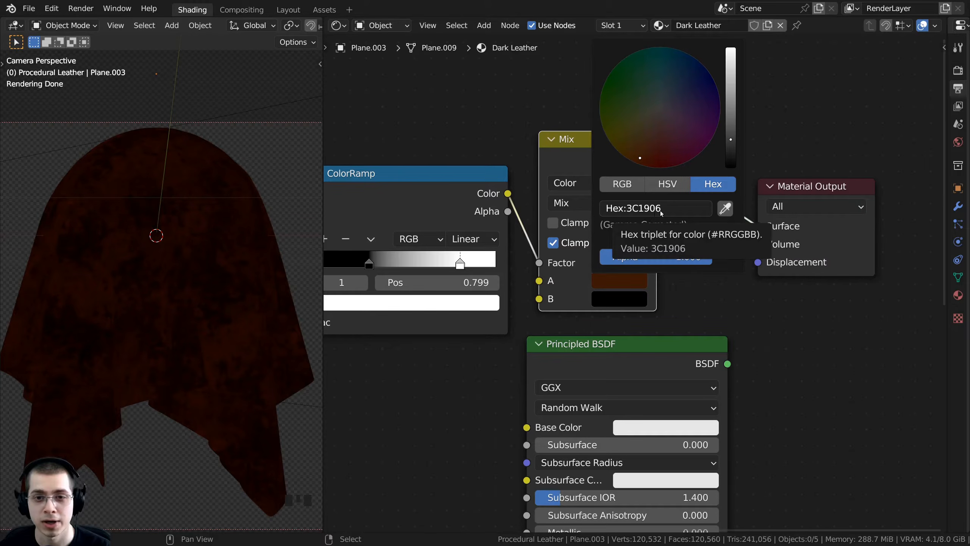
scroll(233, 275, "up", 2)
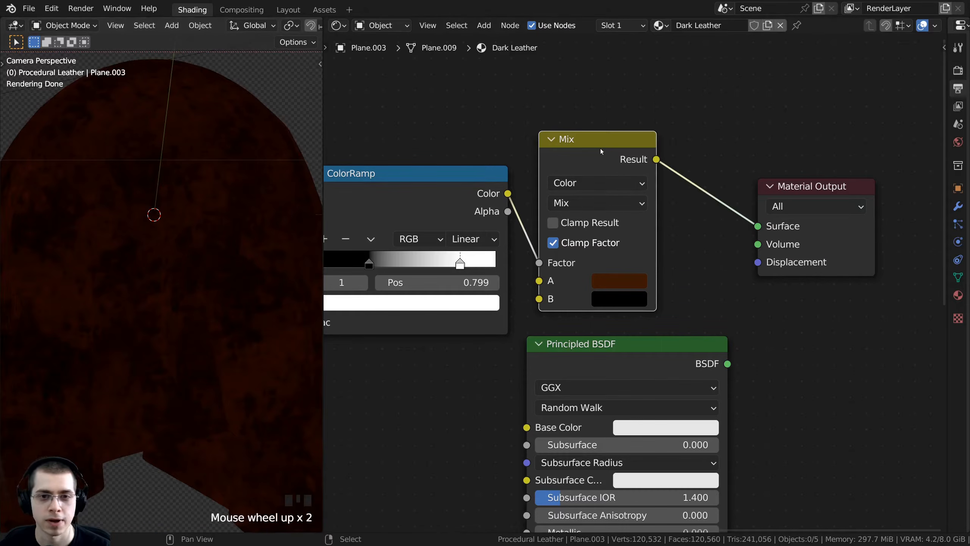
Bring the Mix node's B color down to pure black, hex 000000, and review the whole cloth
left_click_drag(601, 151, 603, 151)
left_click(617, 304)
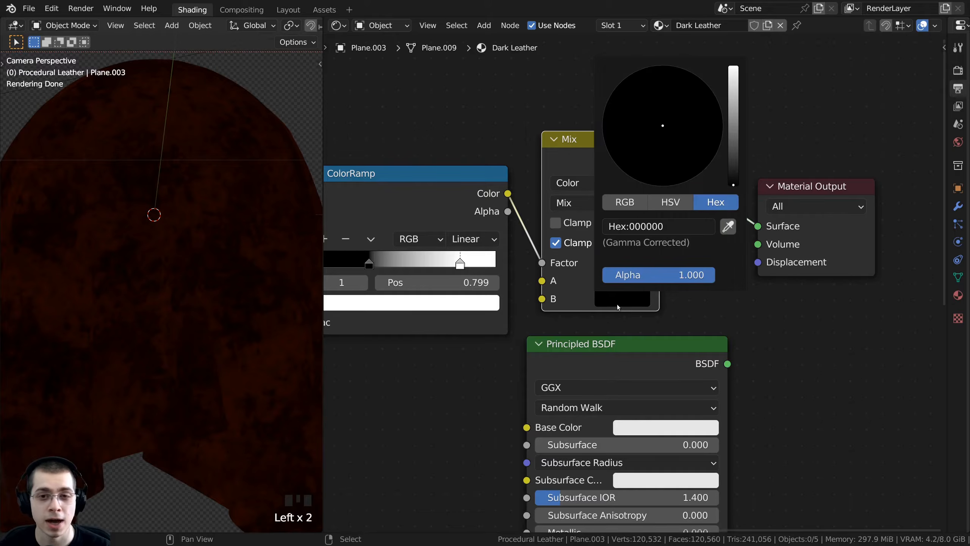
mouse_move(732, 176)
left_mouse_down()
mouse_move(734, 103)
mouse_move(734, 184)
left_mouse_up()
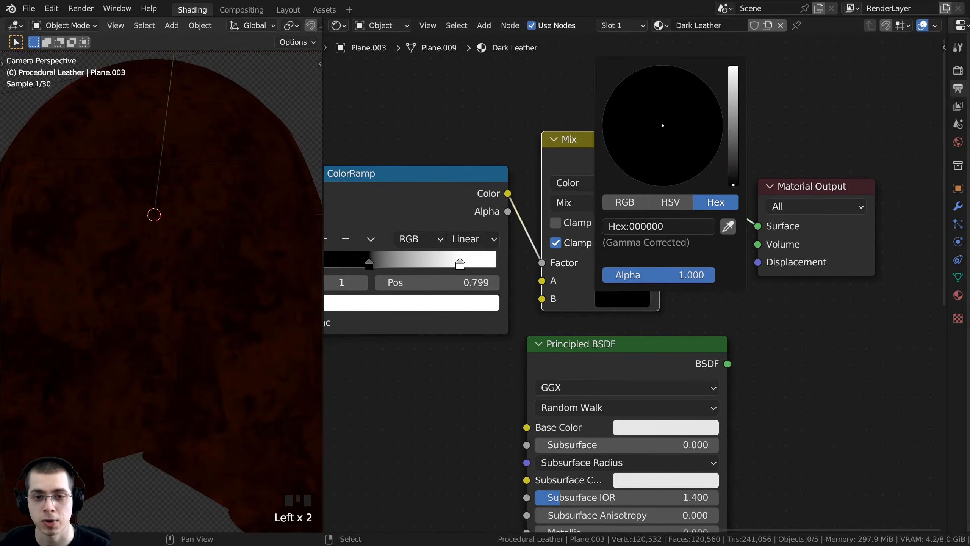
left_click(614, 298)
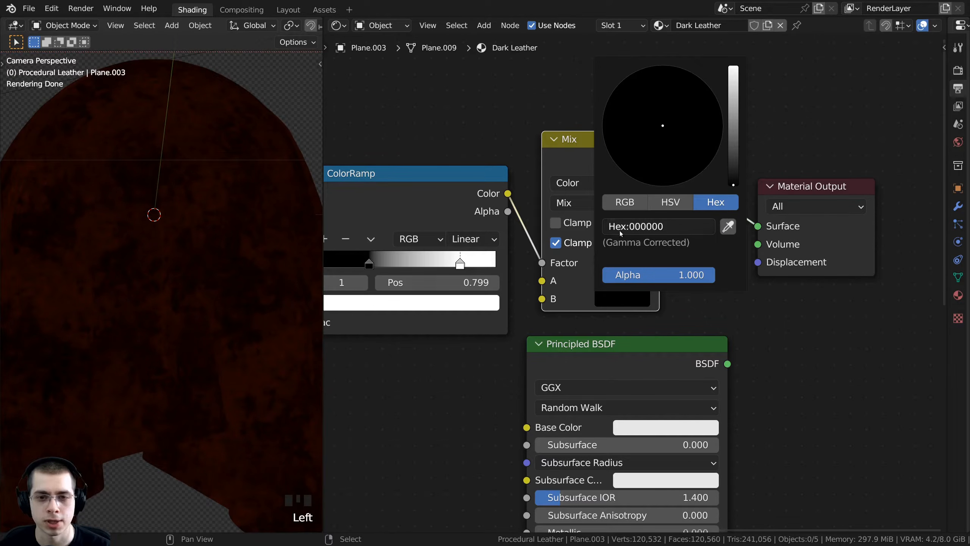
scroll(223, 288, "down", 2)
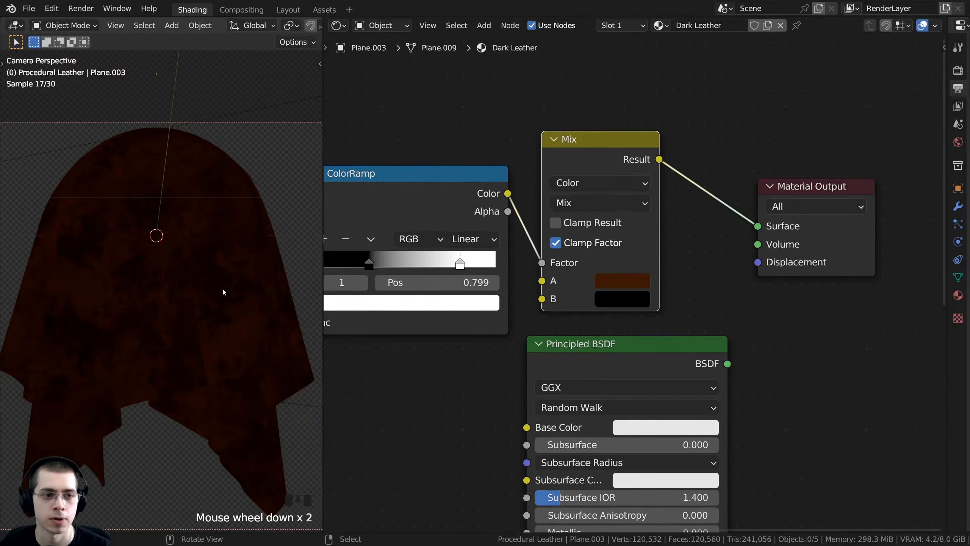
Move the Principled BSDF away from the Mix node and connect the Mix Result to its Base Color
middle_click_drag(223, 289, 229, 240, "shift")
scroll(610, 237, "down", 4)
middle_click_drag(611, 237, 519, 188)
left_click_drag(502, 265, 689, 247)
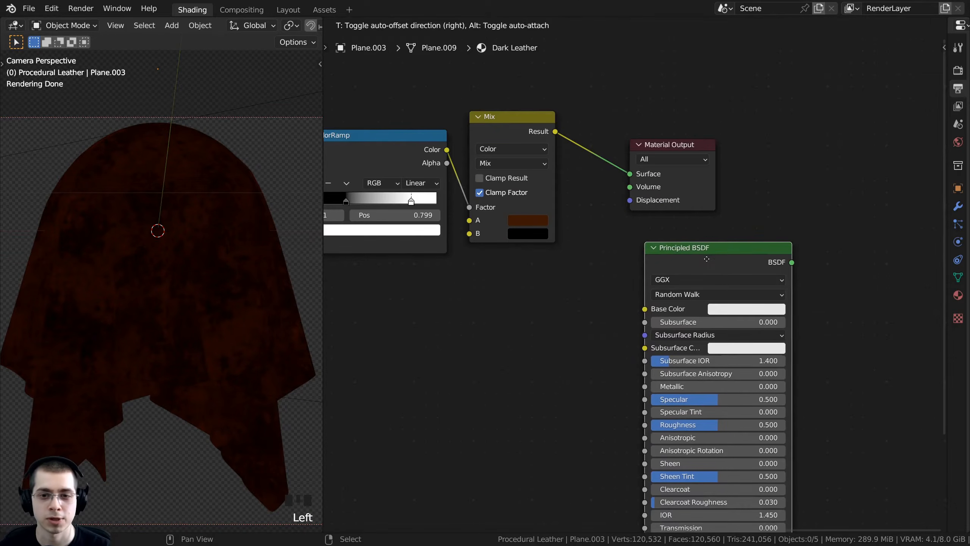
left_click(535, 125)
left_click_drag(556, 131, 645, 309)
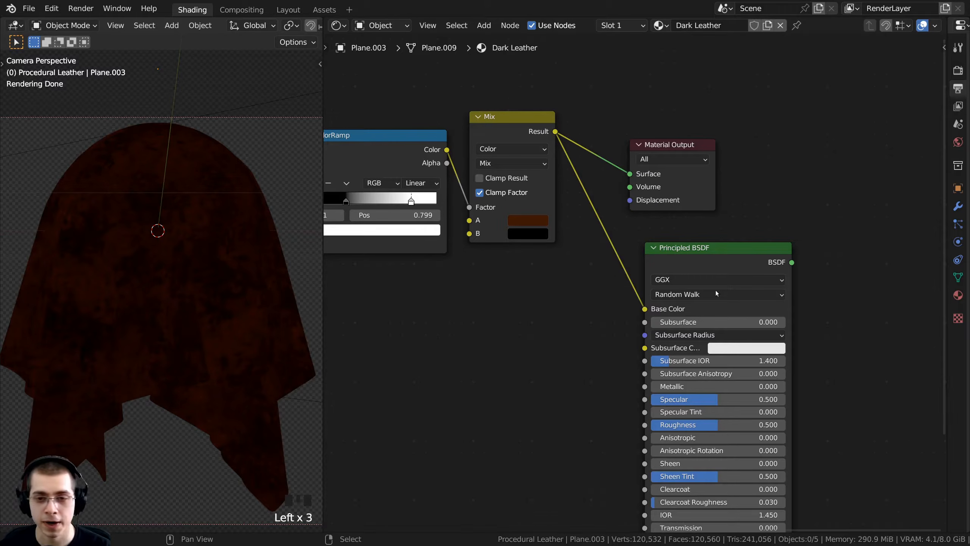
Connect the Principled BSDF to the Material Output's Surface and arrange it between the Mix and Material Output nodes
left_click(701, 253, "ctrl+shift")
left_click_drag(676, 145, 813, 144)
left_click_drag(712, 248, 654, 124)
scroll(405, 267, "up", 1)
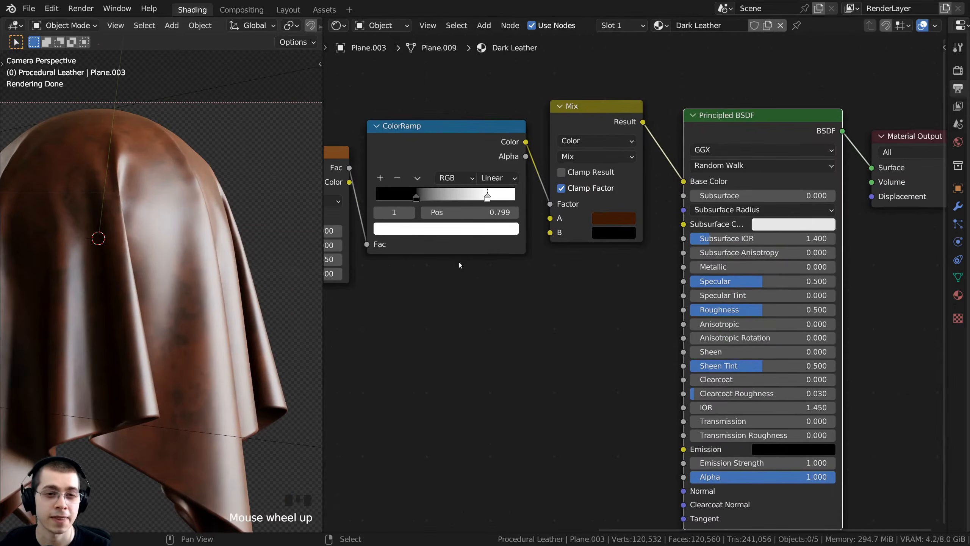
Connect the Fac output of the scale 18 Noise Texture to the Principled BSDF's Roughness and inspect the cloth up close
scroll(405, 267, "down", 2)
middle_click_drag(404, 256, 507, 225, "shift")
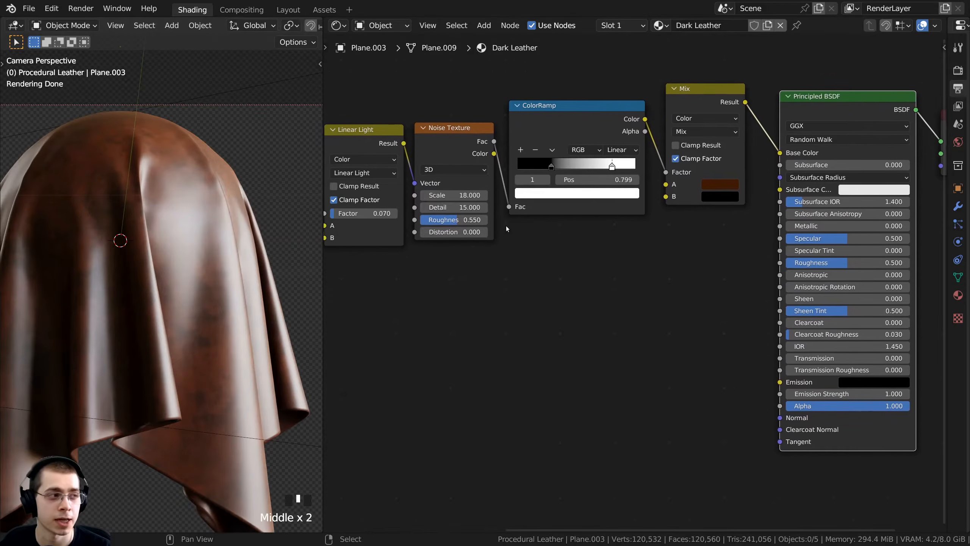
left_click(455, 153)
middle_click_drag(455, 154, 445, 131)
left_click(464, 130)
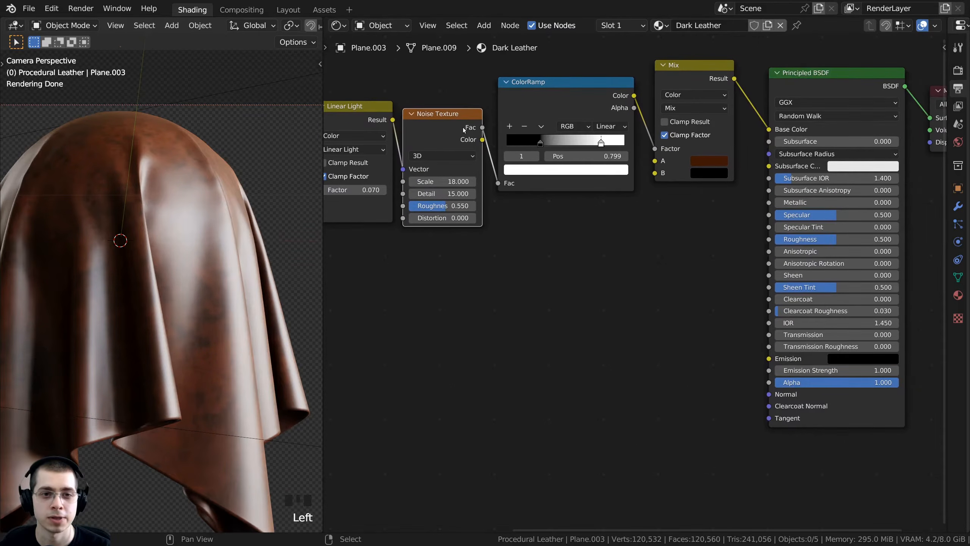
left_click_drag(482, 128, 769, 240)
scroll(176, 279, "up", 5)
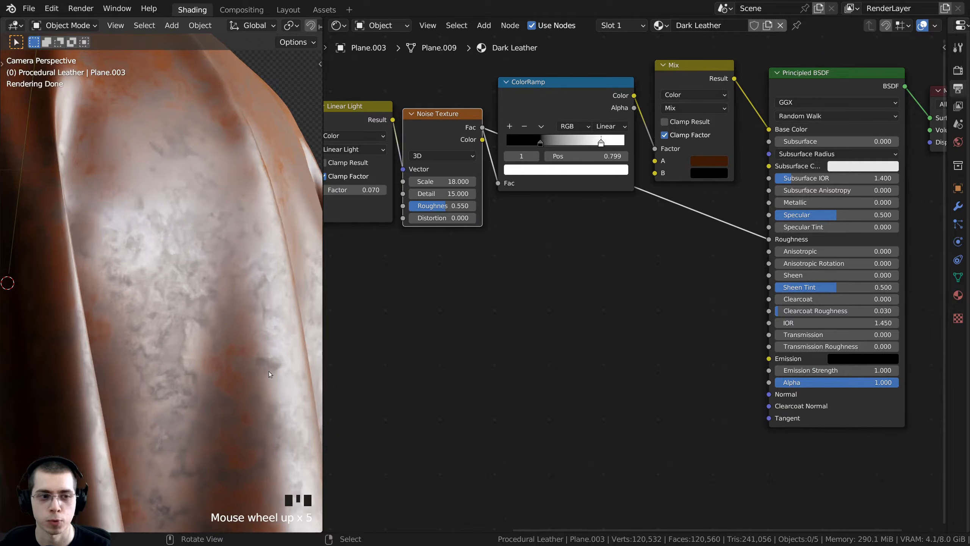
middle_click_drag(270, 373, 270, 361, "shift")
Duplicate the ColorRamp, insert the copy into the link between the Noise Texture and Roughness, and reset it to defaults
middle_click_drag(532, 96, 517, 99)
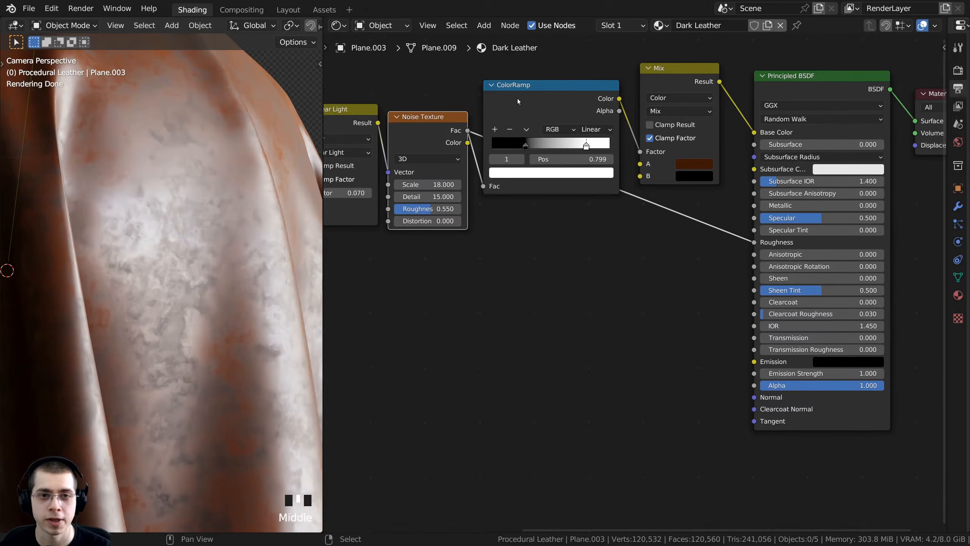
right_click(530, 101)
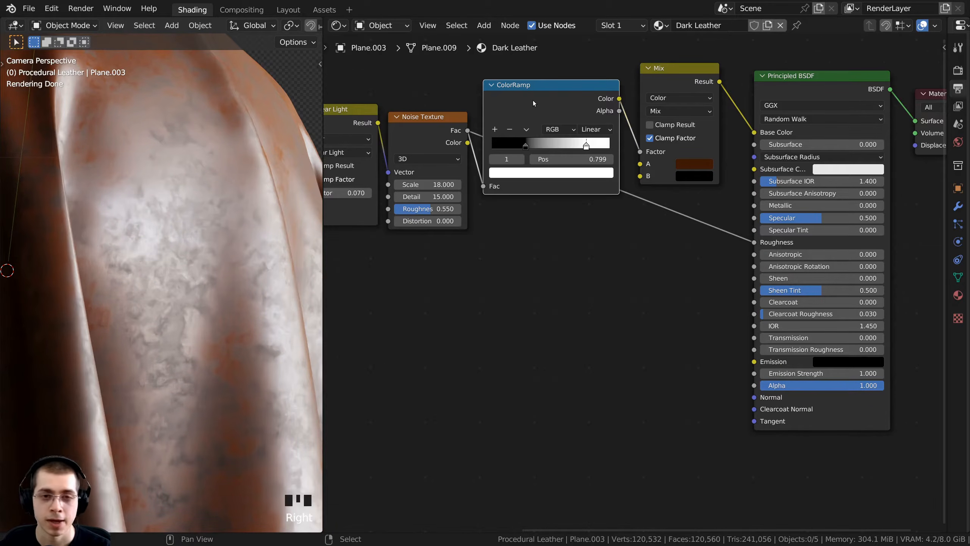
key("shift+d")
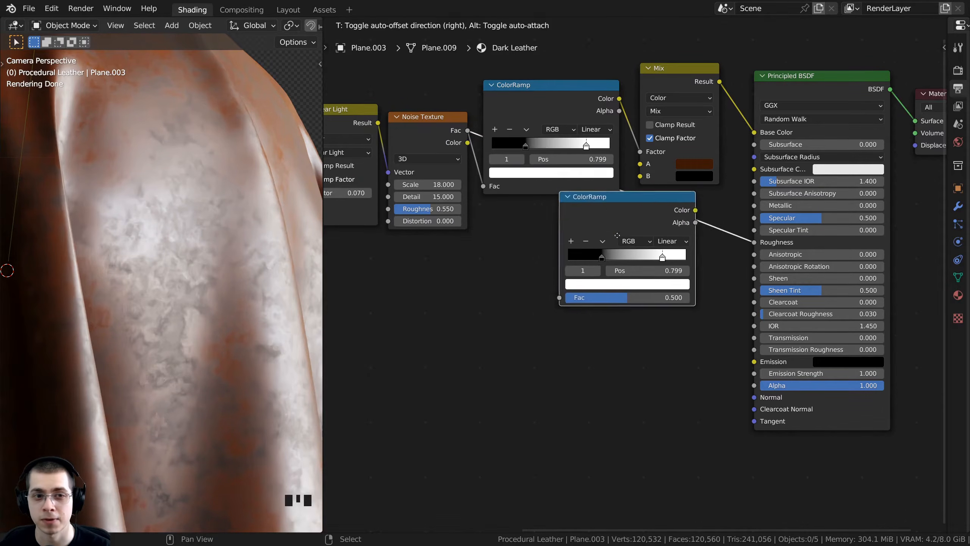
left_click(658, 230)
left_click_drag(655, 228, 583, 229)
scroll(553, 231, "up", 2)
key("BackSpace")
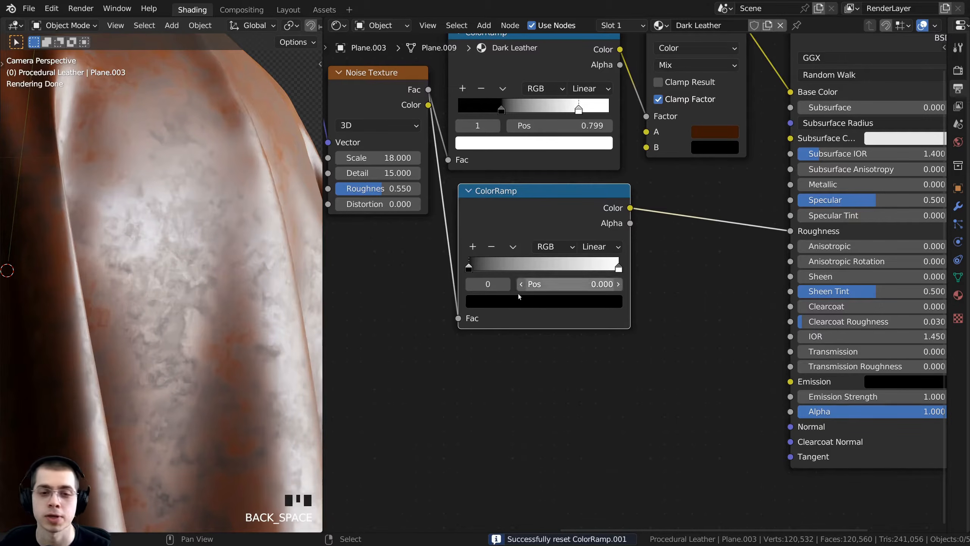
Set the black stop of the roughness ColorRamp to mid grey, hex 7F7F7F, and check its hex code
middle_click_drag(519, 296, 531, 348)
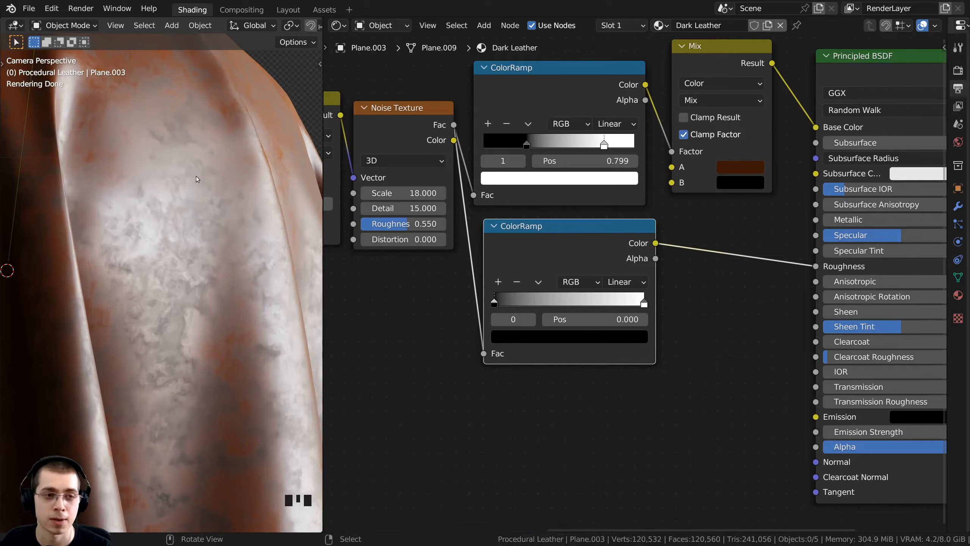
left_click(515, 337)
left_click_drag(610, 240, 610, 140)
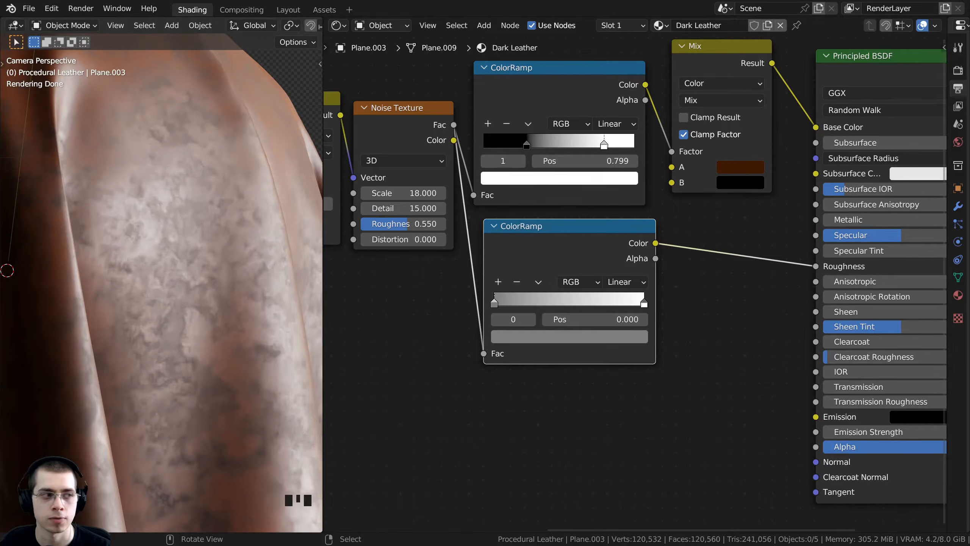
scroll(512, 333, "up", 2)
middle_click_drag(490, 248, 508, 248)
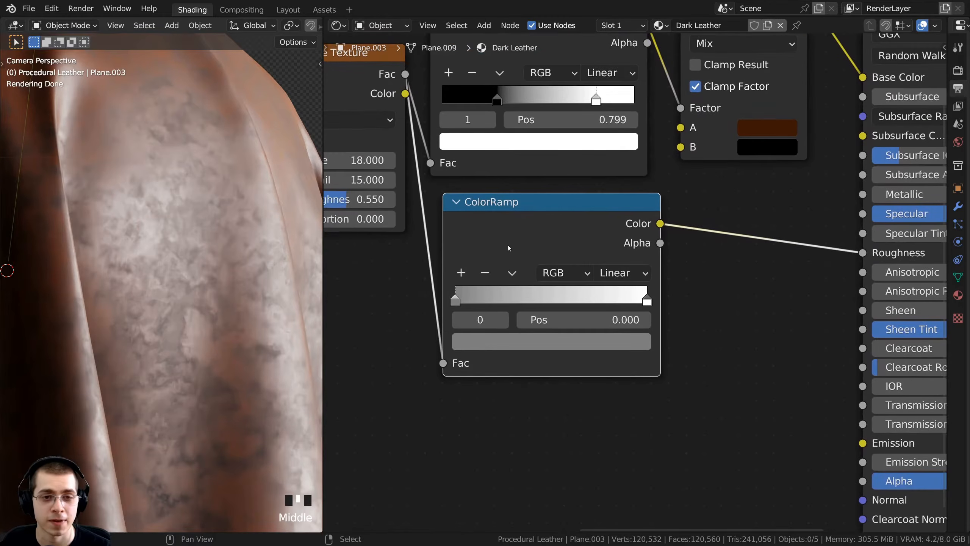
left_click_drag(460, 197, 454, 197)
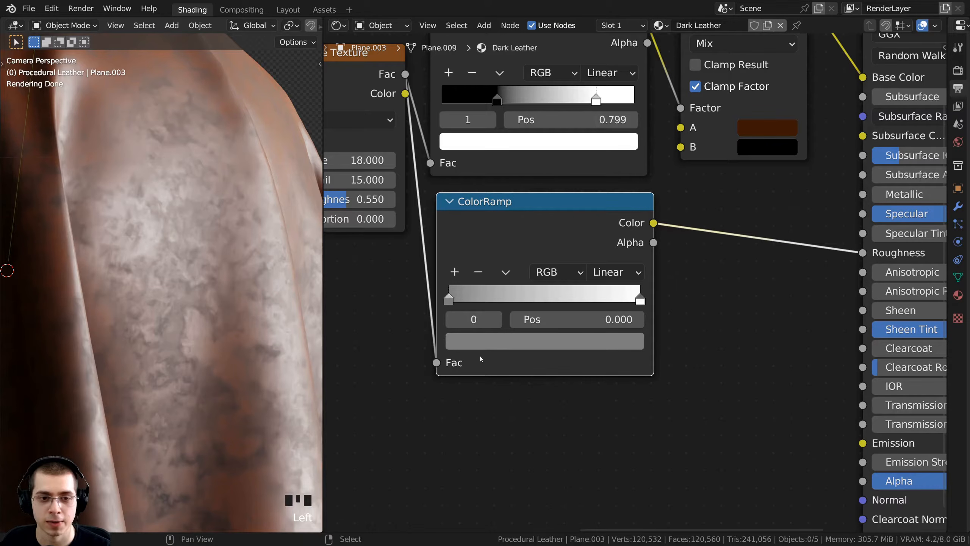
left_click(483, 345)
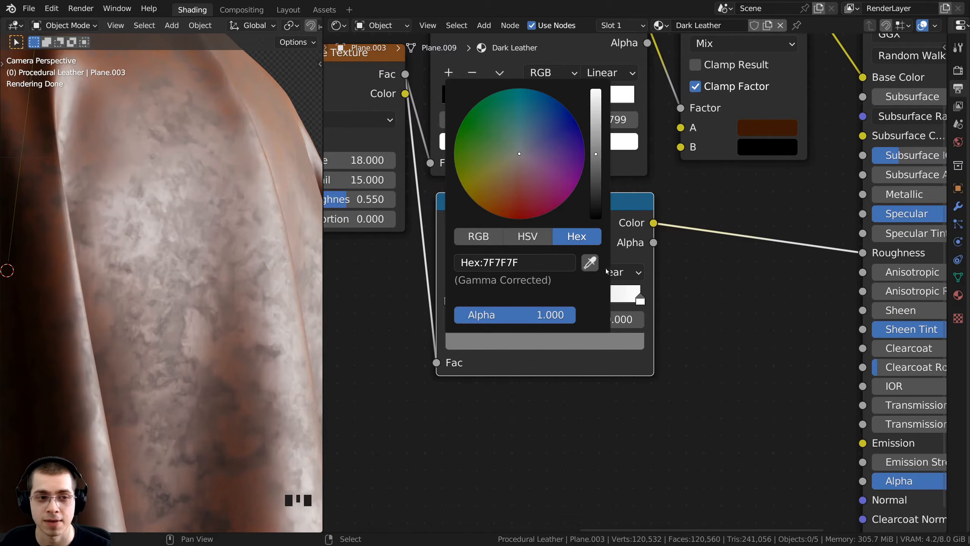
scroll(517, 257, "down", 3)
middle_click_drag(570, 224, 517, 257)
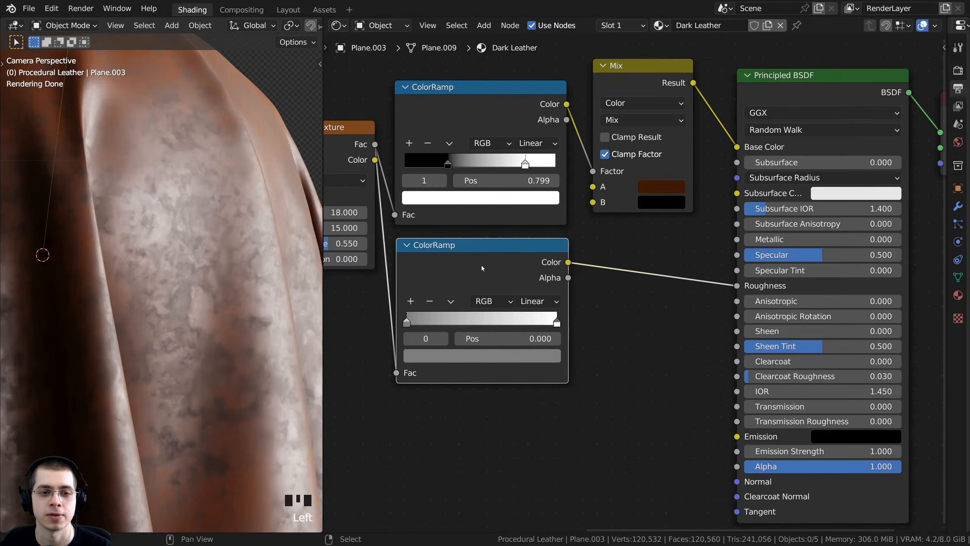
Add a Hue Saturation Value node between the roughness ColorRamp and the Principled BSDF's Roughness
middle_click_drag(650, 245, 638, 212)
key("shift+a")
left_click(637, 212)
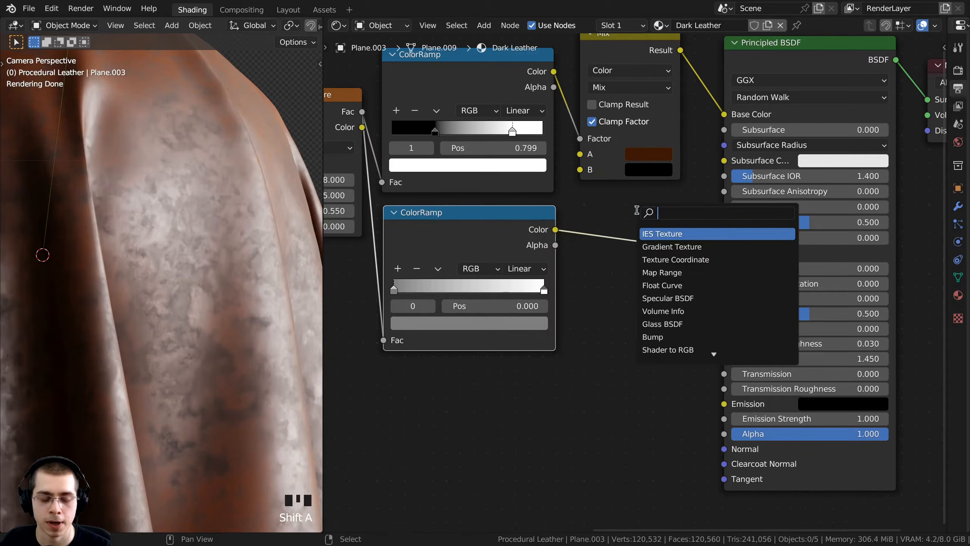
type("hue")
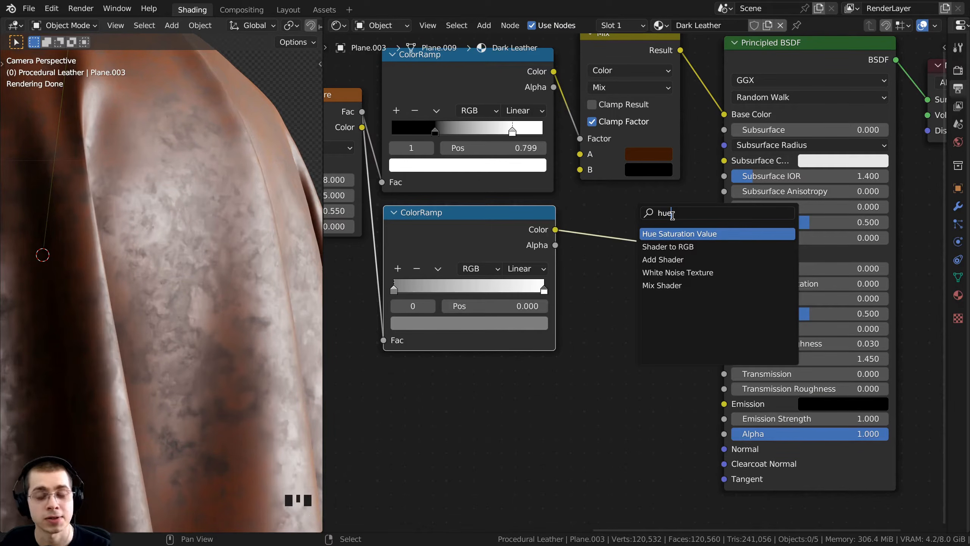
left_click(673, 234)
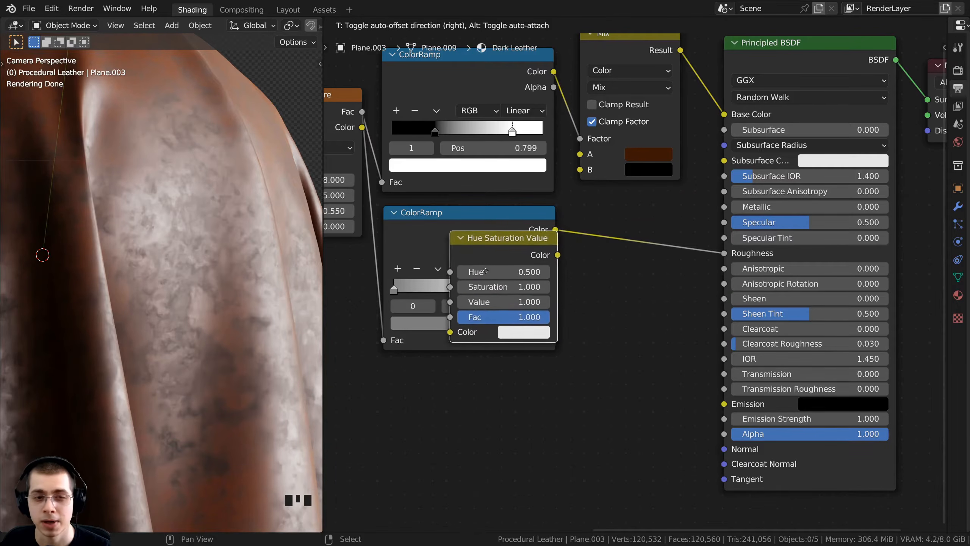
left_click(639, 243)
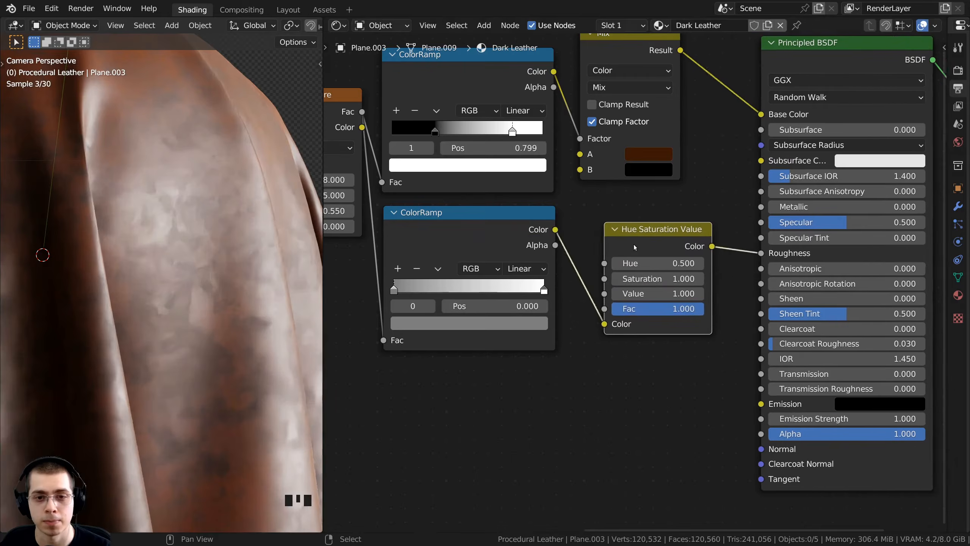
scroll(608, 230, "up", 2)
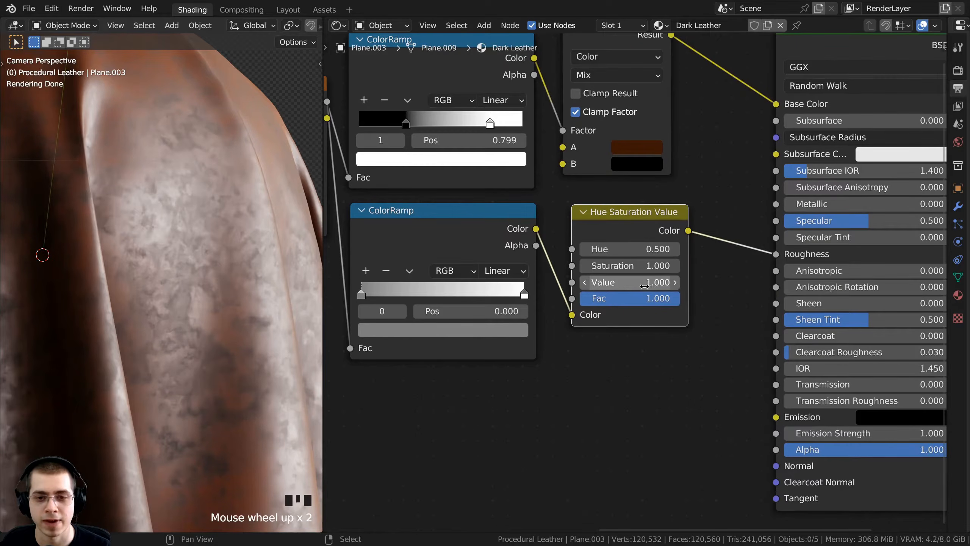
Move the Principled BSDF and Material Output together closer to the other nodes and nudge the Hue Saturation Value node into line
mouse_move(644, 285)
left_mouse_down()
mouse_move(672, 285)
mouse_move(628, 286)
mouse_move(642, 286)
left_mouse_up()
scroll(633, 285, "down", 5)
middle_click_drag(633, 284, 584, 321)
left_click_drag(650, 104, 854, 221)
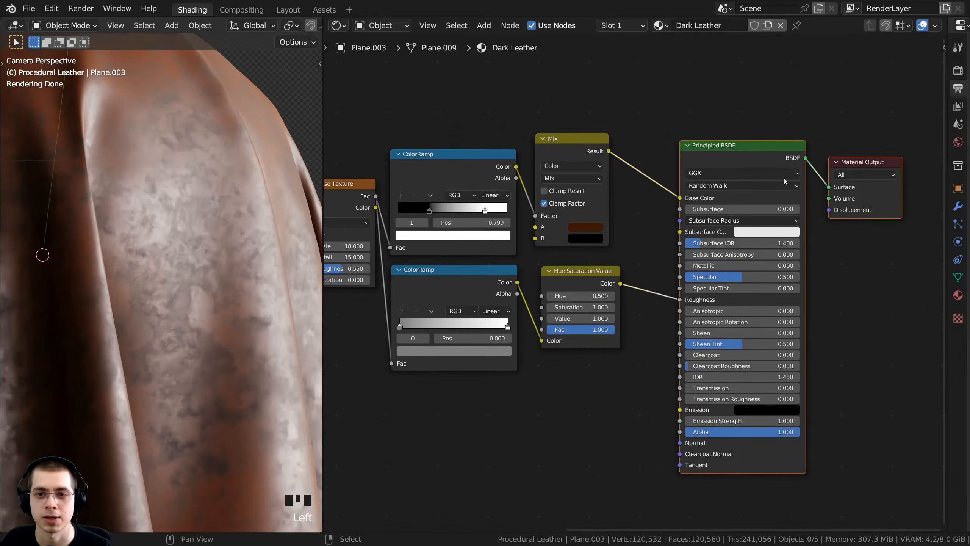
left_click_drag(785, 181, 757, 169)
scroll(634, 279, "up", 3)
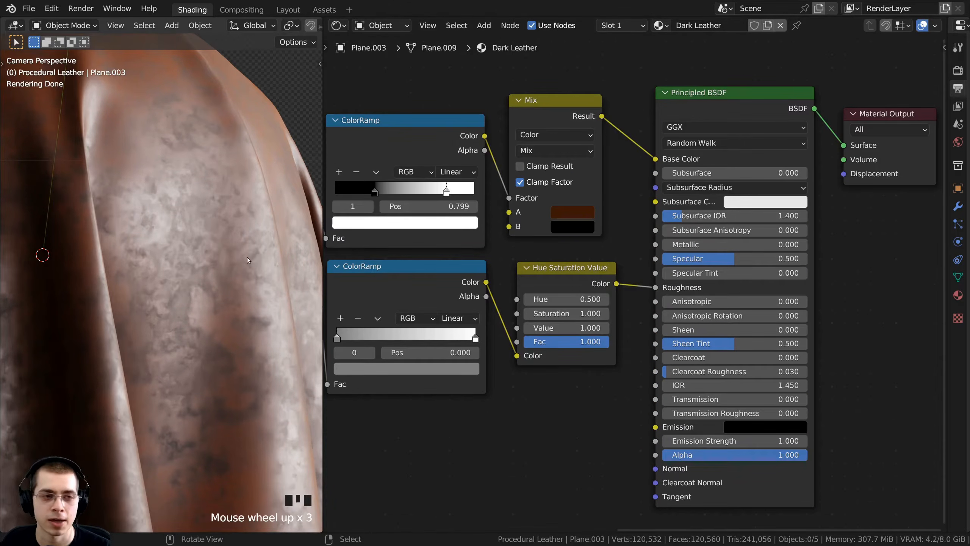
left_click_drag(543, 290, 549, 290)
Review the Dark Leather node chain and examine the roughness variation on the cloth
scroll(548, 298, "down", 3)
middle_click_drag(546, 300, 714, 266)
scroll(726, 269, "up", 1)
scroll(197, 245, "down", 2)
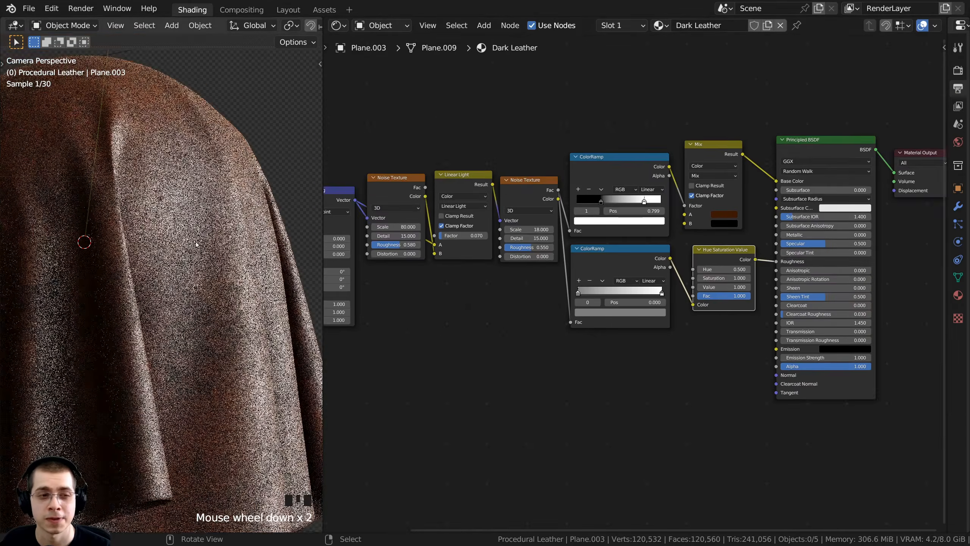
scroll(178, 218, "up", 2, "shift")
scroll(179, 218, "up", 2)
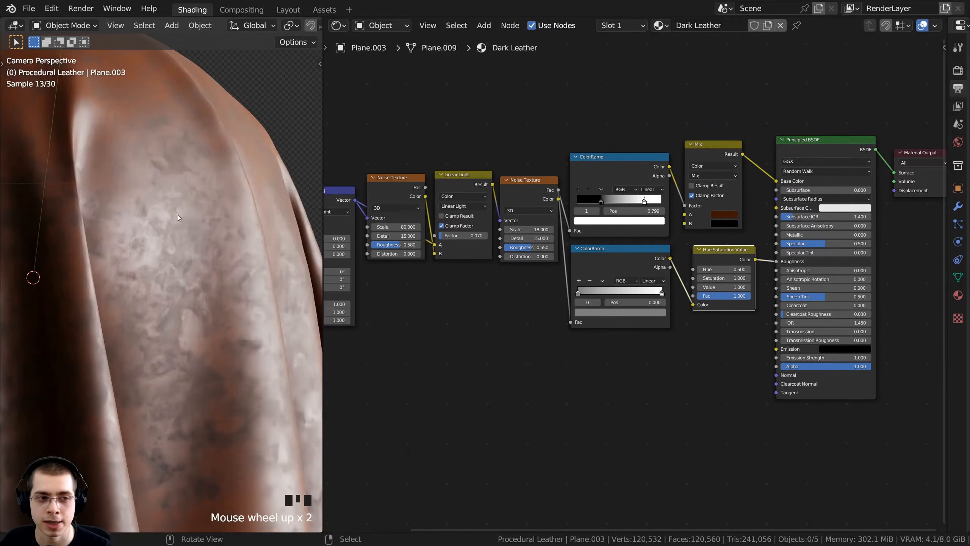
Add a Voronoi Texture node below the Noise Texture that feeds the color ramps
scroll(667, 422, "down", 2)
scroll(617, 319, "up", 1)
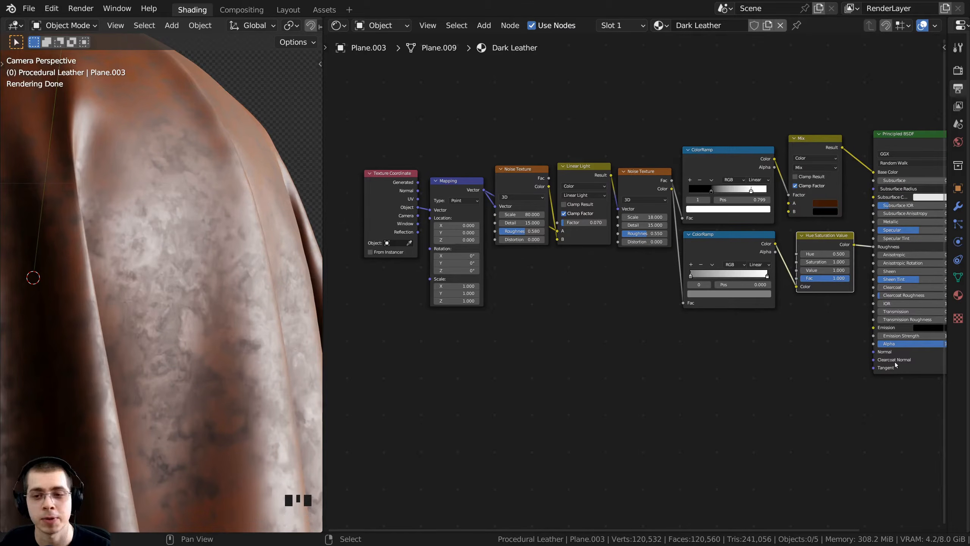
scroll(787, 184, "up", 3)
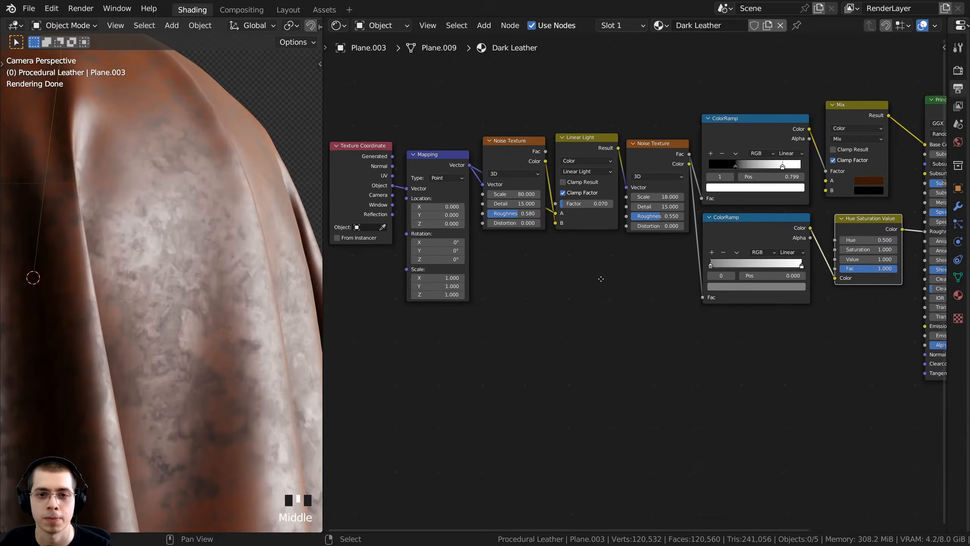
key("shift+a")
left_click(593, 273)
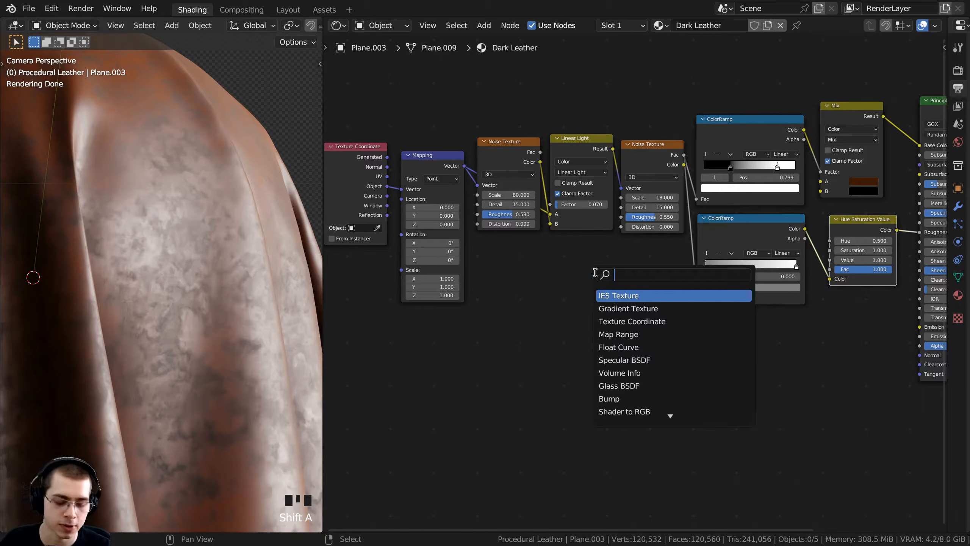
type("vor")
left_click(604, 293)
left_click(627, 280)
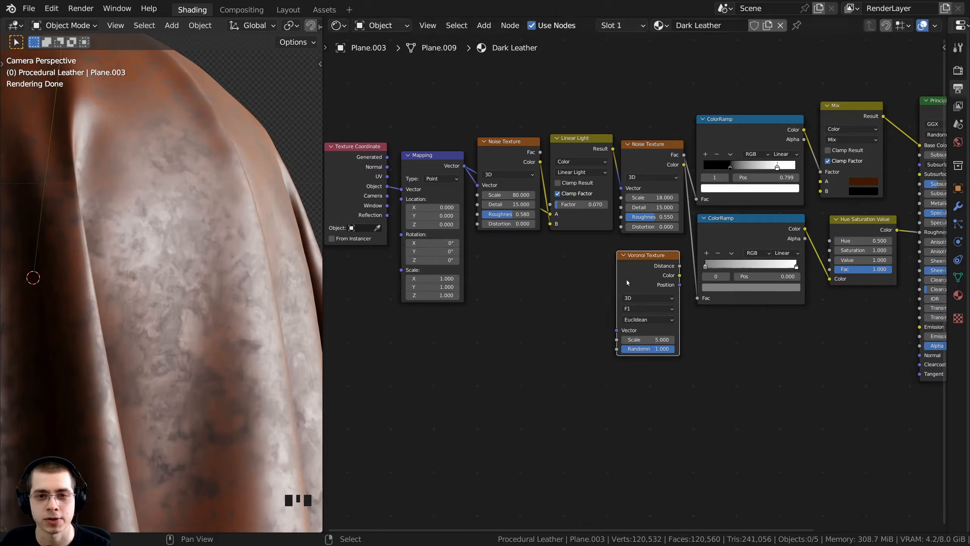
Preview the Voronoi Texture's Distance output on the cloth
scroll(626, 279, "up", 2)
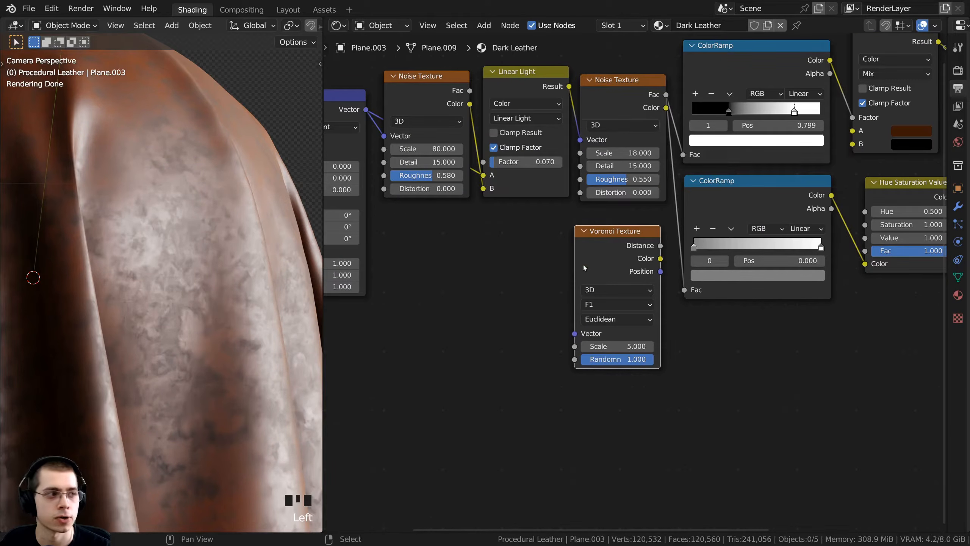
scroll(584, 267, "up", 2)
left_click(605, 249, "ctrl+shift")
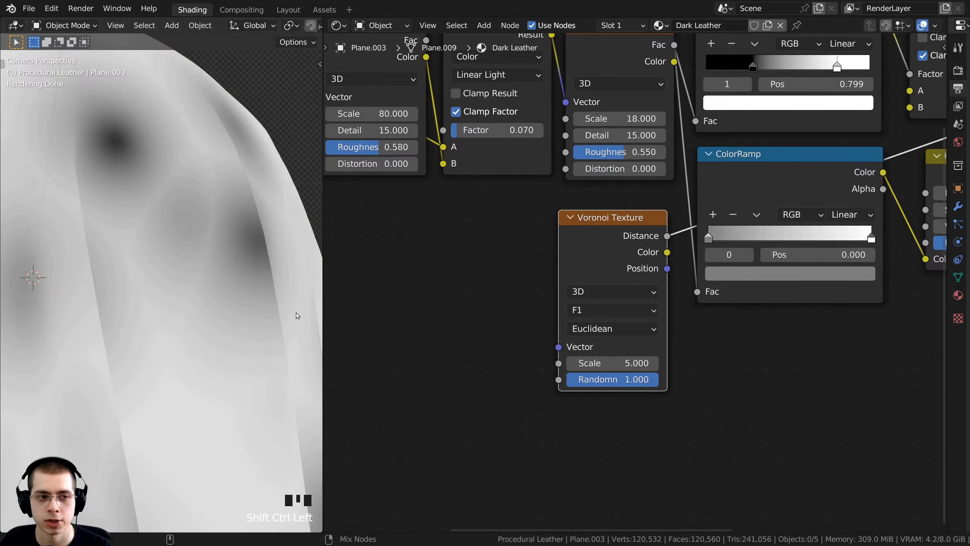
Raise the Voronoi Texture's scale to 78.1 and inspect the pattern on the cloth
scroll(297, 315, "down", 4)
middle_click_drag(615, 358, 643, 326)
left_click_drag(644, 326, 683, 325)
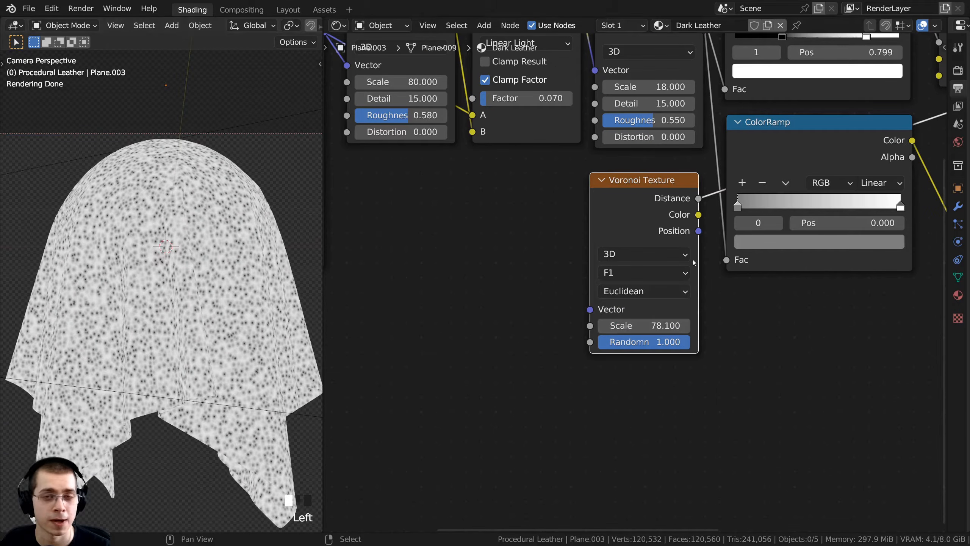
scroll(694, 262, "down", 2)
scroll(135, 223, "up", 4)
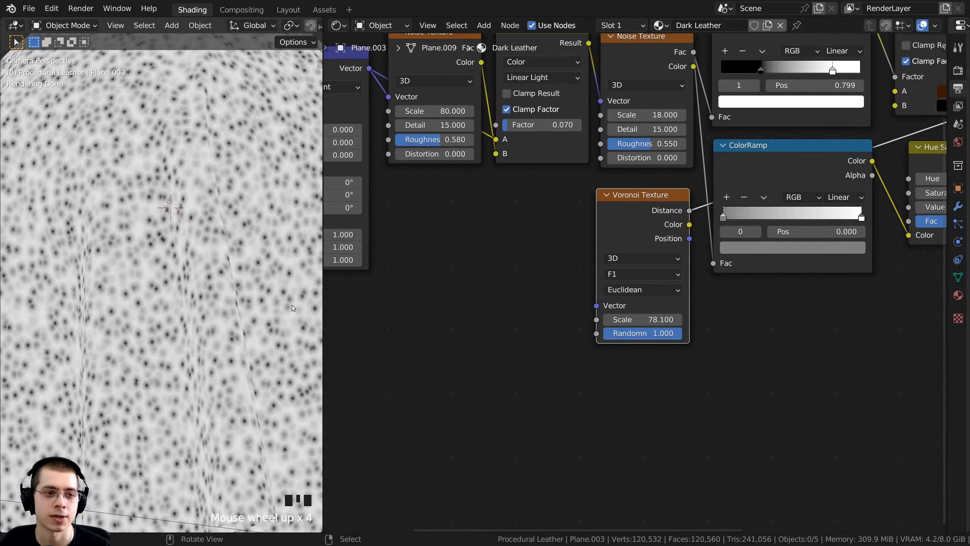
Set the Voronoi Texture's scale to 1000 and look closely at the cell pattern
scroll(293, 308, "down", 4)
middle_click_drag(629, 311, 664, 332)
left_click(664, 332)
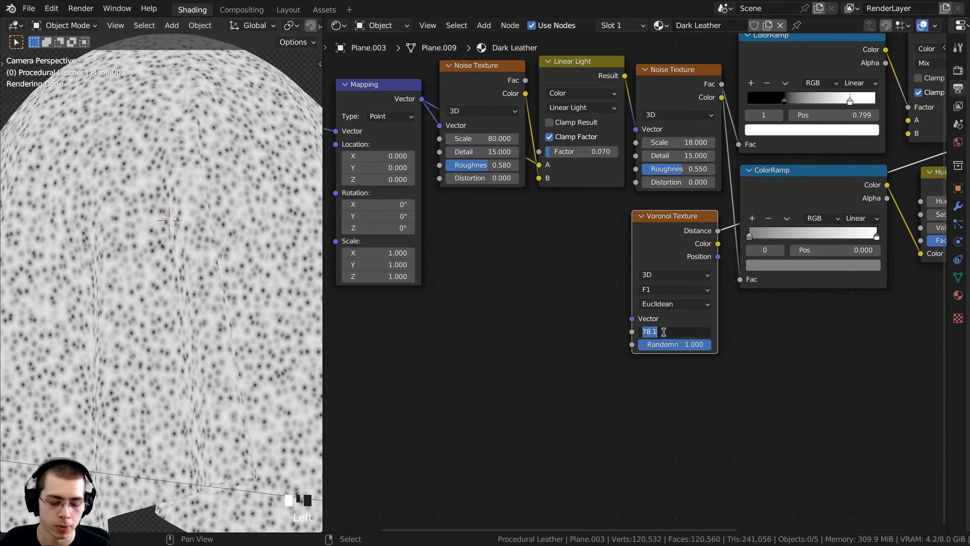
key("Return")
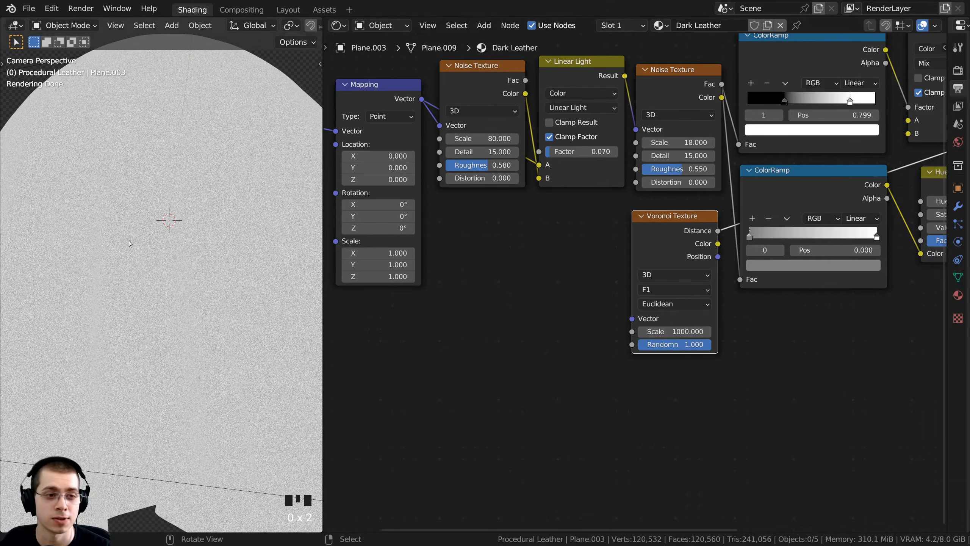
scroll(645, 289, "down", 4)
middle_click_drag(471, 301, 501, 313)
scroll(204, 253, "up", 18)
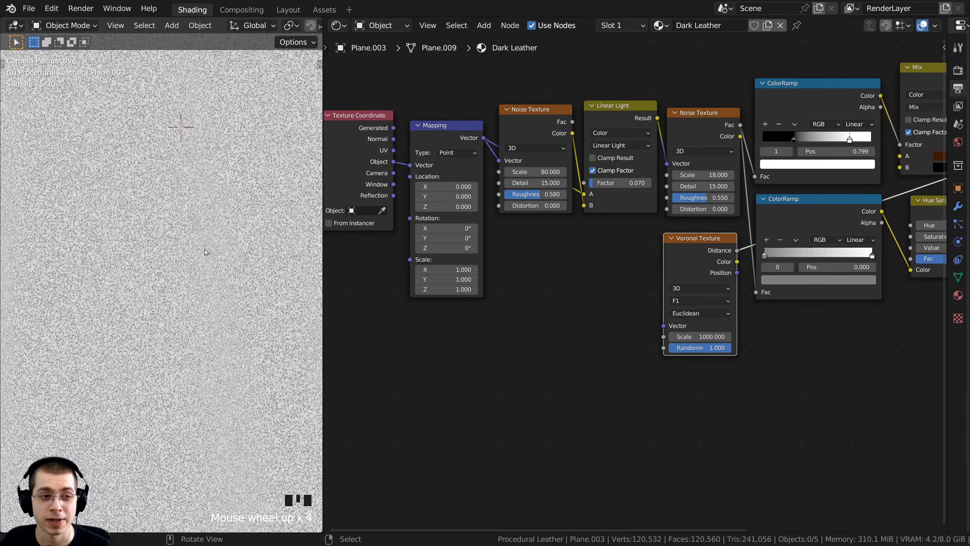
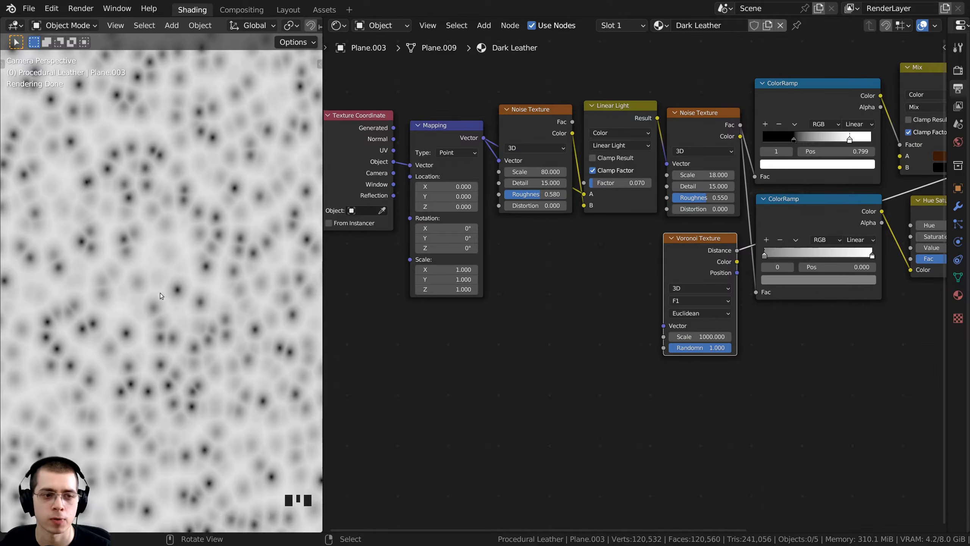
Duplicate the Linear Light node with its input links kept and place the copy beside the Voronoi Texture
middle_click_drag(595, 120, 627, 104)
scroll(628, 104, "up", 2)
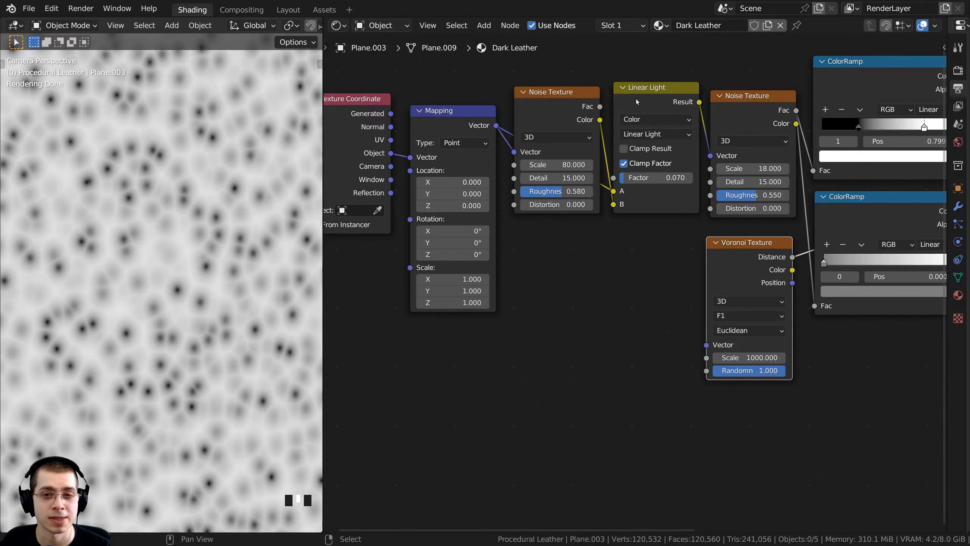
left_click(637, 99)
left_click_drag(648, 91, 645, 92)
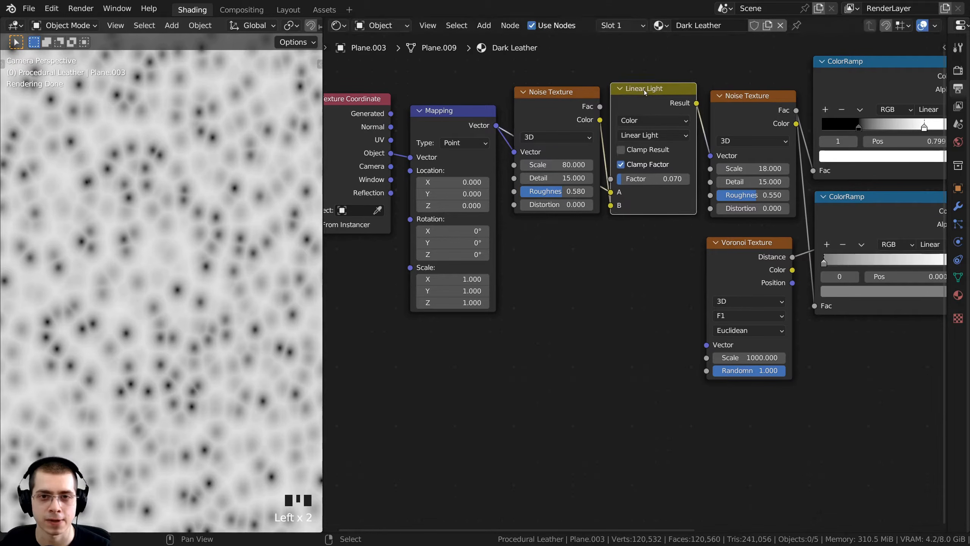
key("ctrl+shift+d")
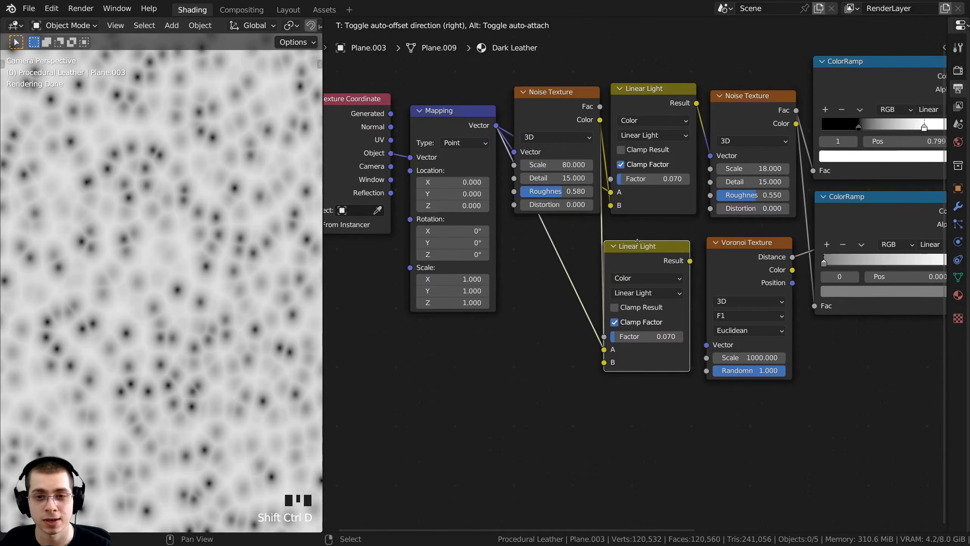
left_click(639, 243)
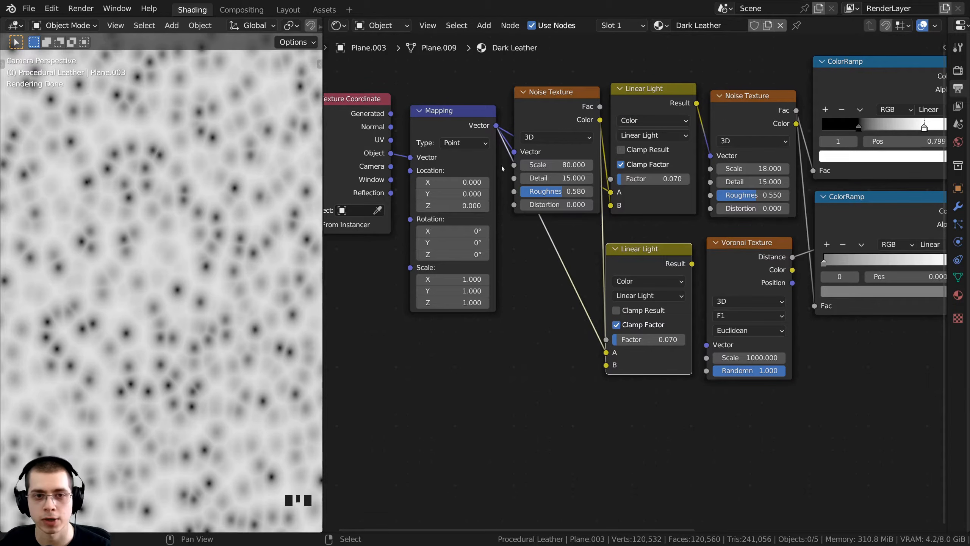
Connect the duplicated Linear Light node's Result to the Voronoi Texture's Vector input
middle_click_drag(502, 168, 537, 186)
left_click_drag(489, 132, 483, 134)
left_click_drag(559, 127, 550, 131)
scroll(587, 247, "up", 2)
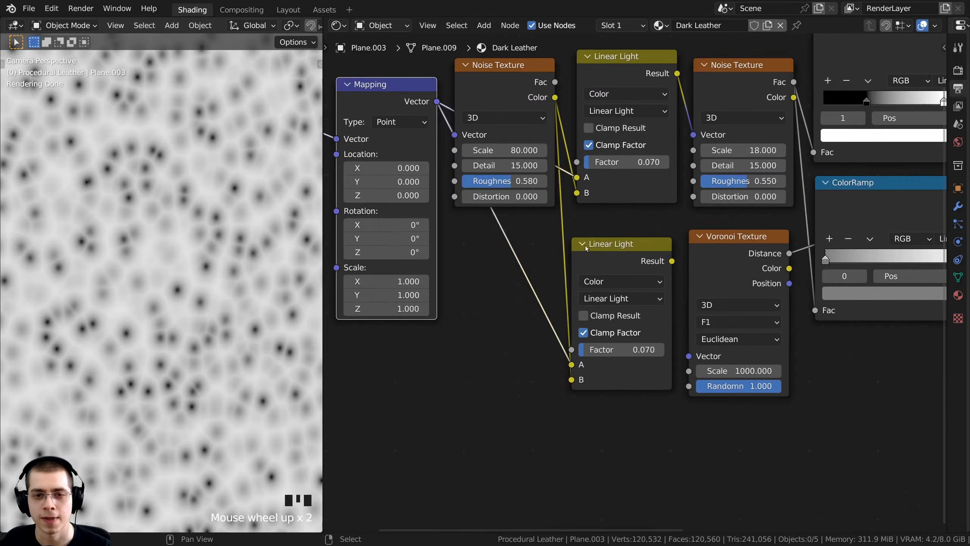
left_click(586, 247)
left_click(586, 247)
left_click_drag(596, 248, 596, 247)
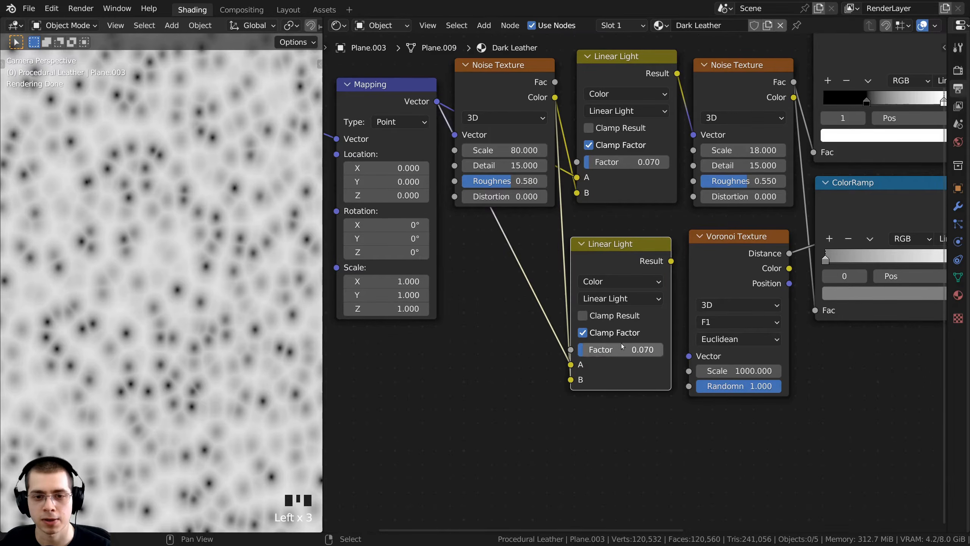
middle_click_drag(637, 247, 627, 236)
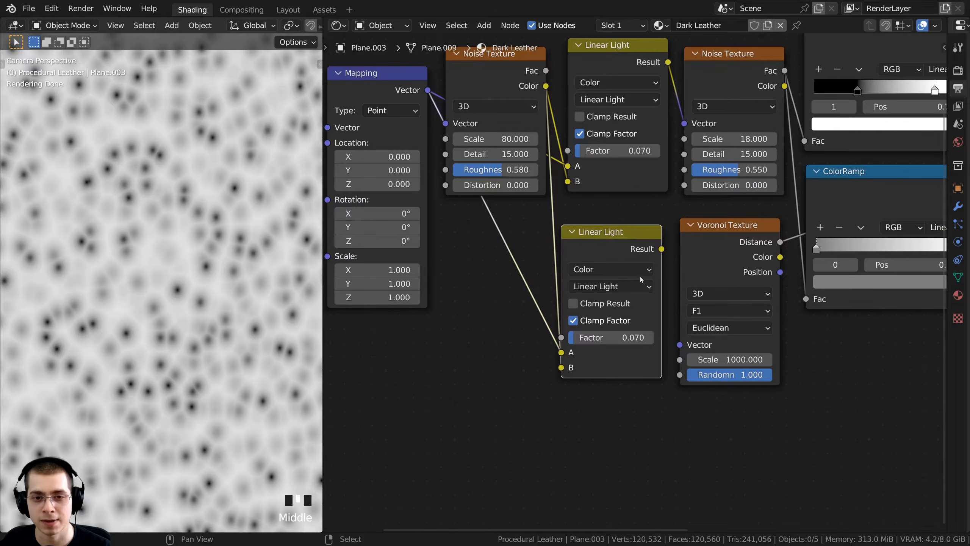
left_click_drag(663, 249, 679, 345)
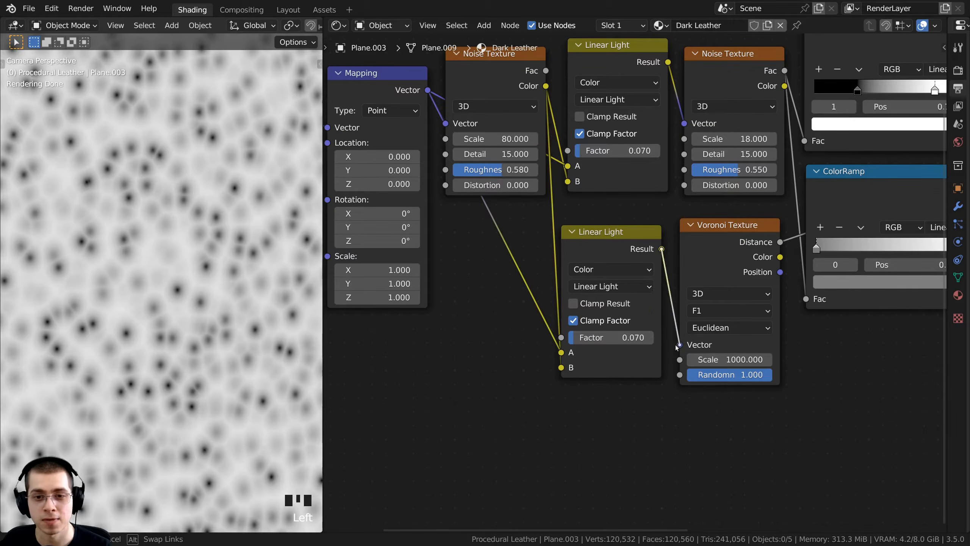
Reduce the duplicated Linear Light node's factor to 0 to remove the distortion
middle_click_drag(619, 286, 596, 344)
left_click_drag(685, 108, 685, 111)
scroll(554, 119, "up", 1)
middle_click_drag(553, 119, 516, 108)
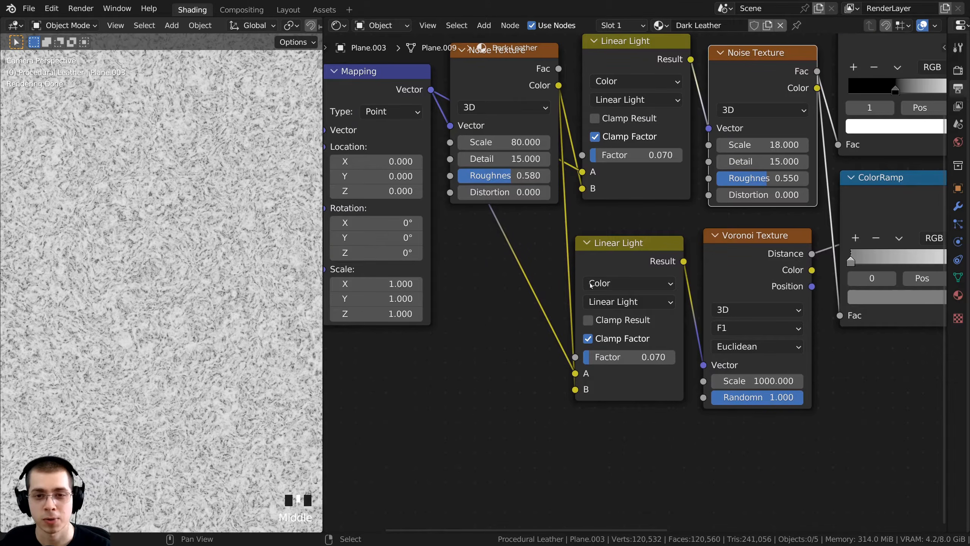
scroll(191, 207, "up", 8)
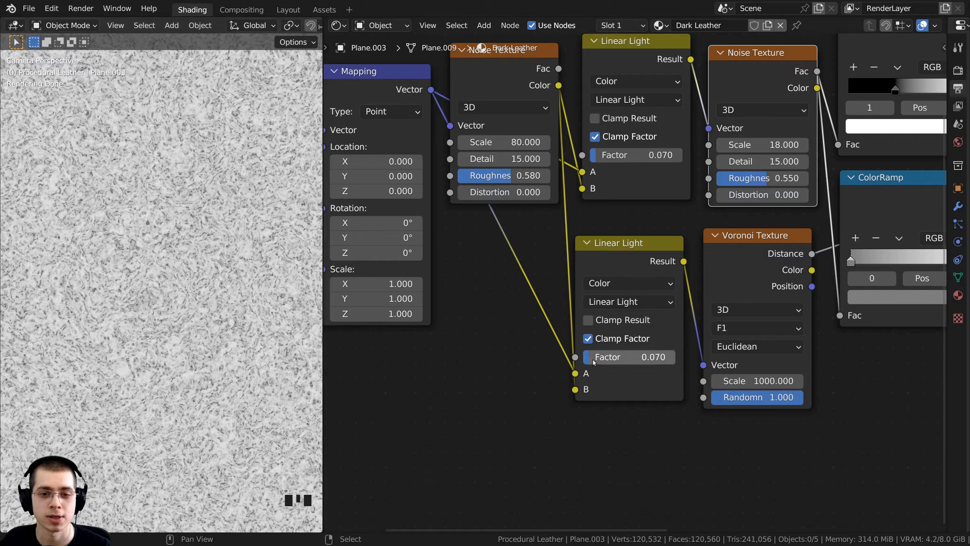
left_click_drag(590, 357, 467, 329)
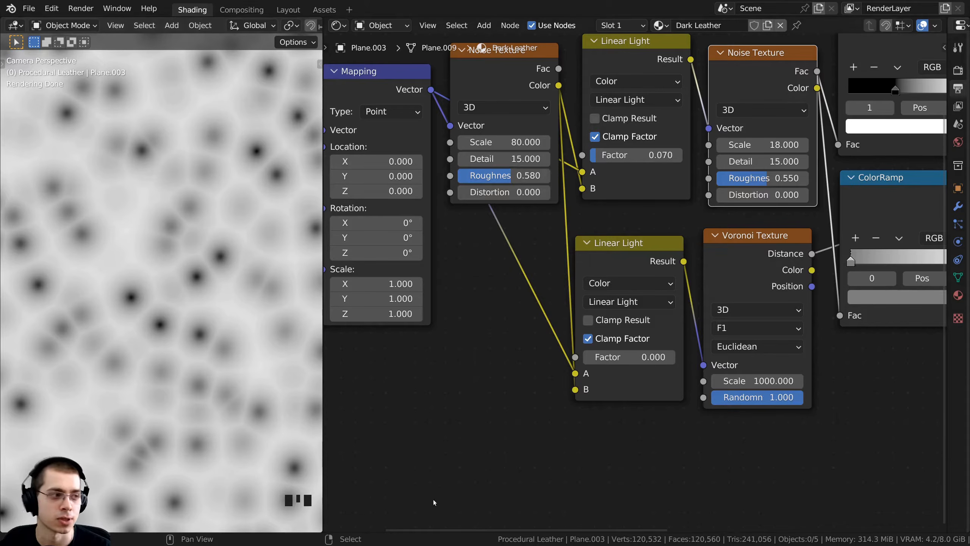
Set the duplicated Linear Light node's factor to 0.004 and inspect the distorted cells up close
left_click(627, 357)
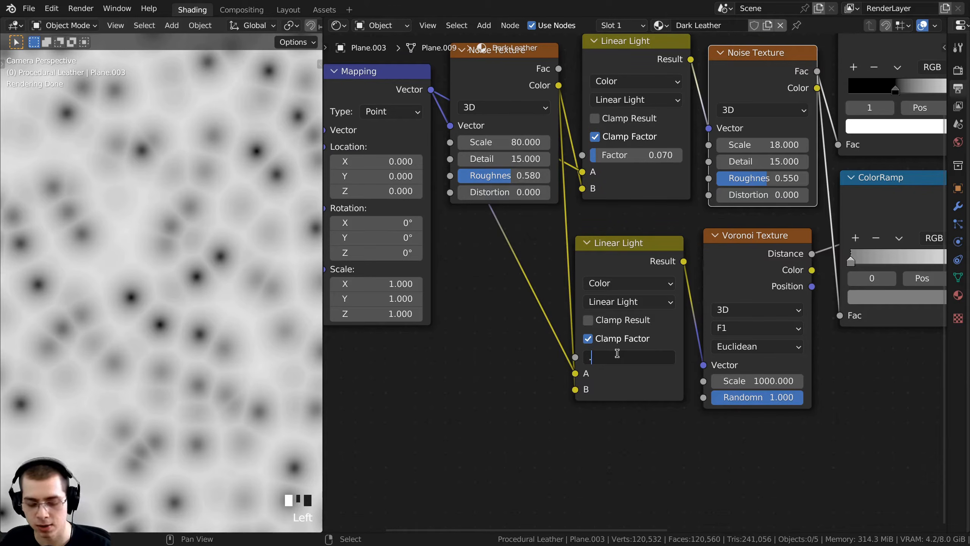
type(".004")
key("Return")
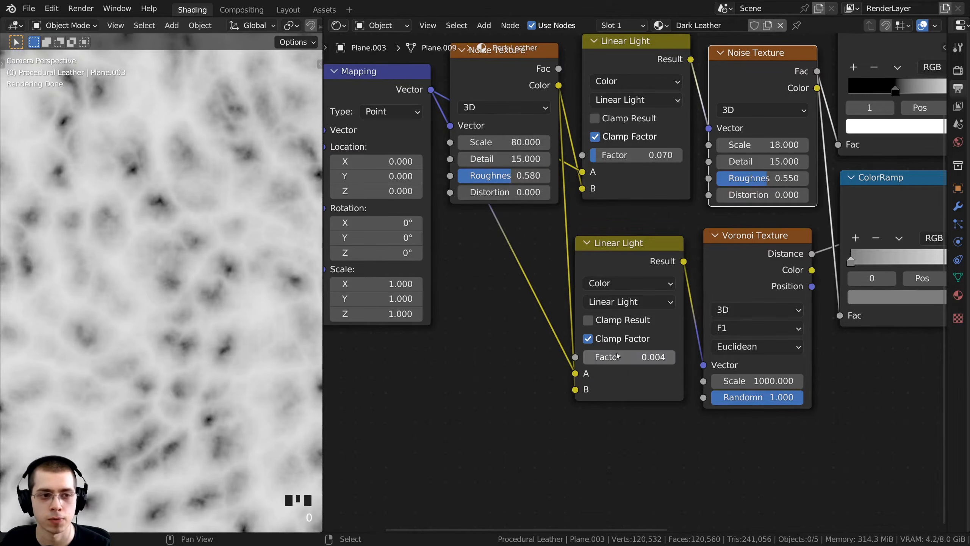
scroll(187, 250, "down", 4)
middle_click_drag(186, 264, 197, 443, "shift")
scroll(131, 402, "up", 4)
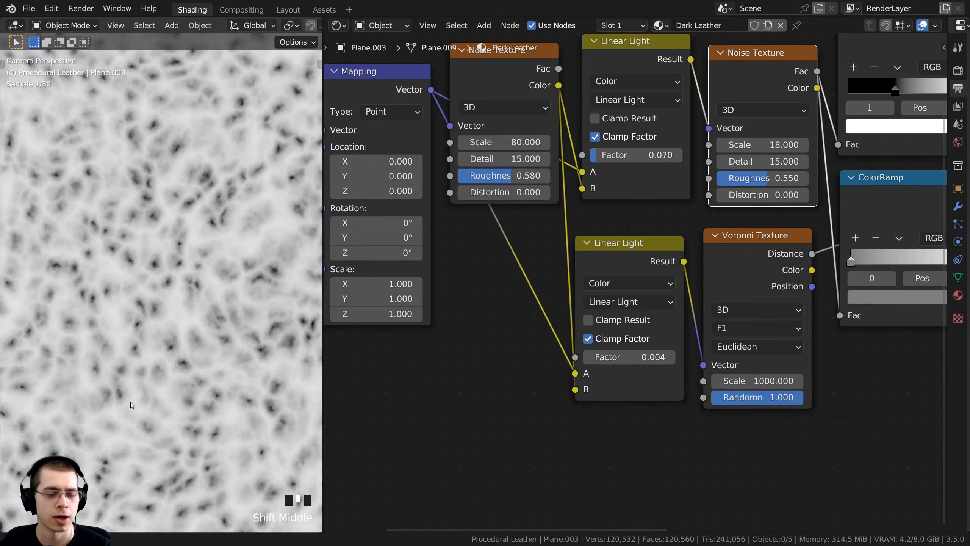
scroll(191, 264, "up", 3)
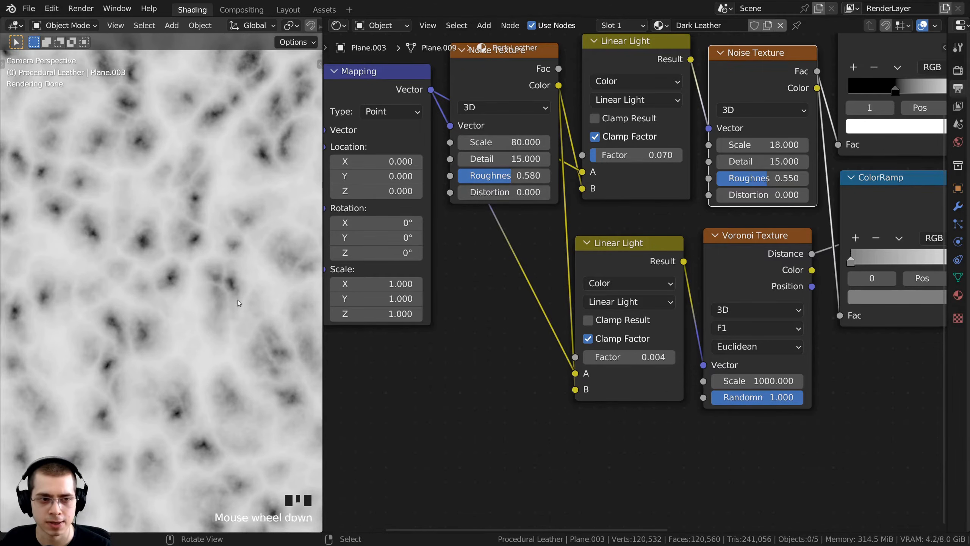
scroll(405, 237, "down", 3)
Connect the Voronoi Texture's Distance output to the Principled BSDF's Normal input
scroll(638, 245, "up", 1)
middle_click_drag(639, 244, 481, 233)
left_click(478, 234)
left_click_drag(514, 237, 815, 355)
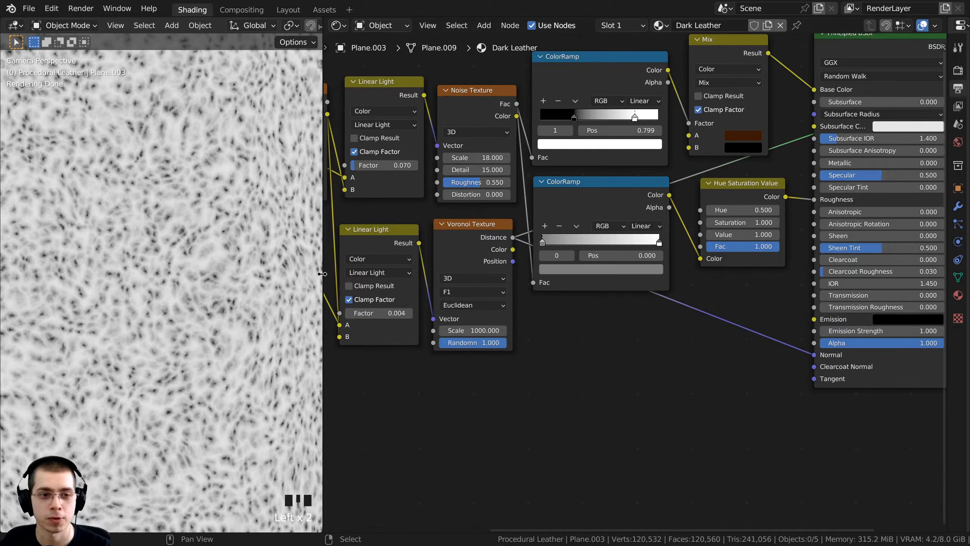
Widen the node editor and preview the Principled BSDF on the cloth again in place of the Voronoi output
left_click_drag(322, 275, 286, 272)
scroll(833, 45, "down", 3)
middle_click_drag(834, 44, 716, 148)
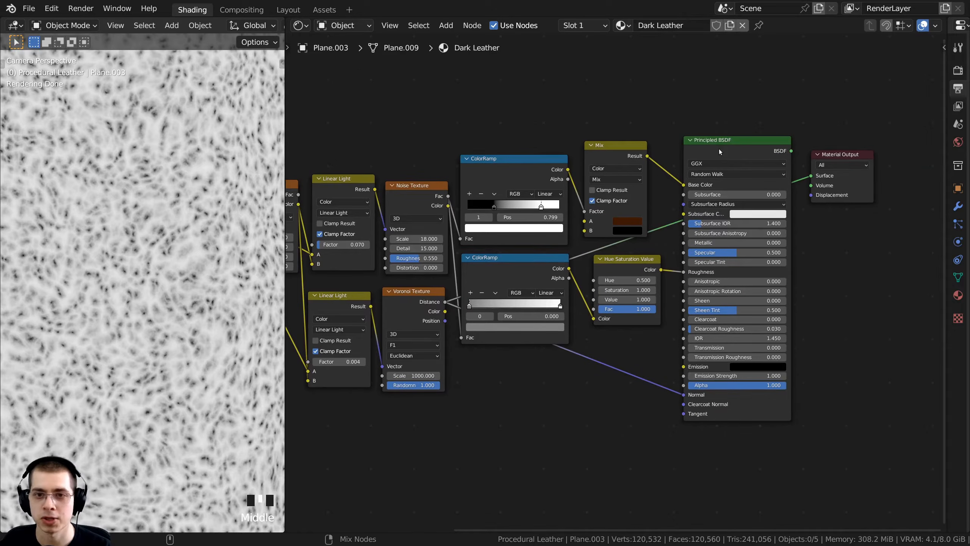
left_click(720, 151, "ctrl+shift")
scroll(188, 239, "down", 3)
middle_click_drag(188, 239, 152, 321, "shift")
scroll(178, 288, "down", 4)
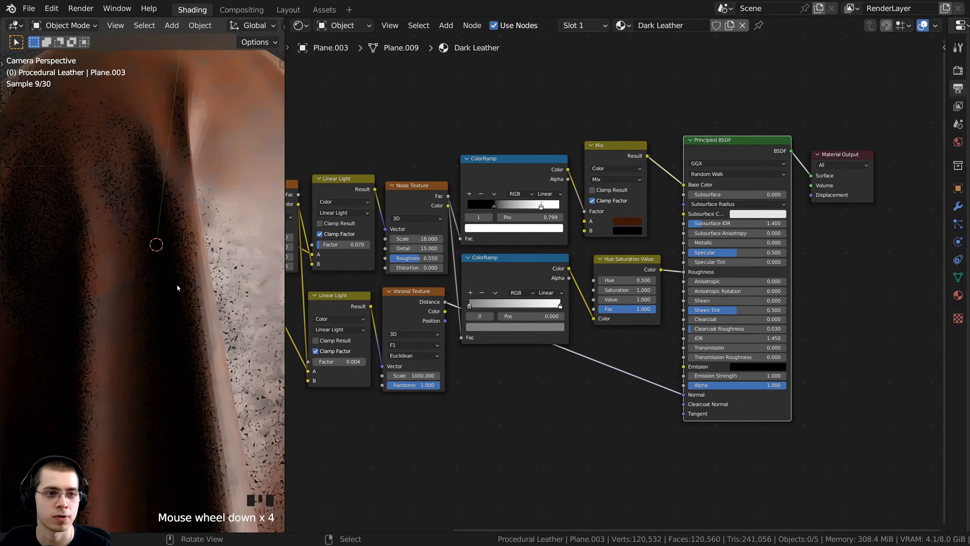
Insert a Bump node into the link between the Voronoi Texture and the Principled BSDF's Normal input
scroll(358, 216, "up", 2)
key("shift+a")
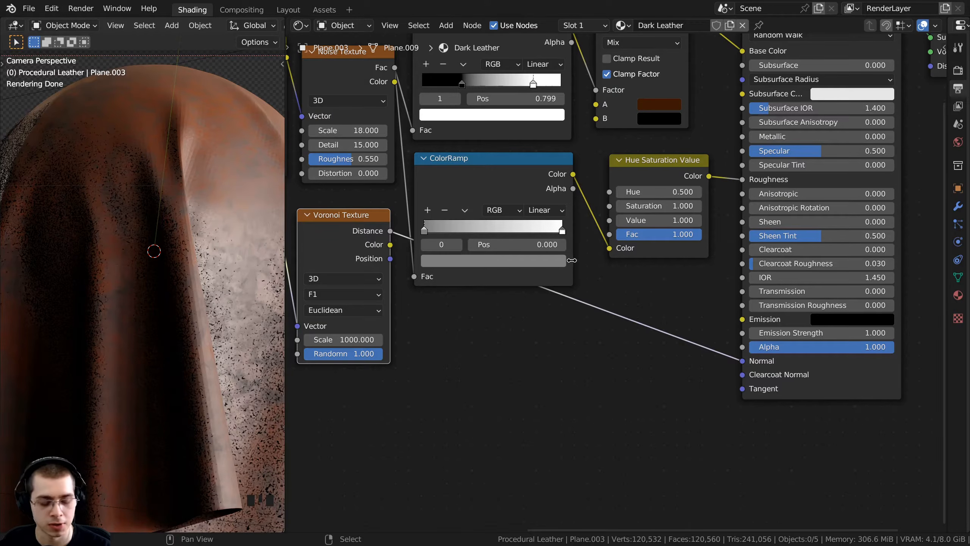
key("shift+a")
mouse_move(573, 268)
type("b")
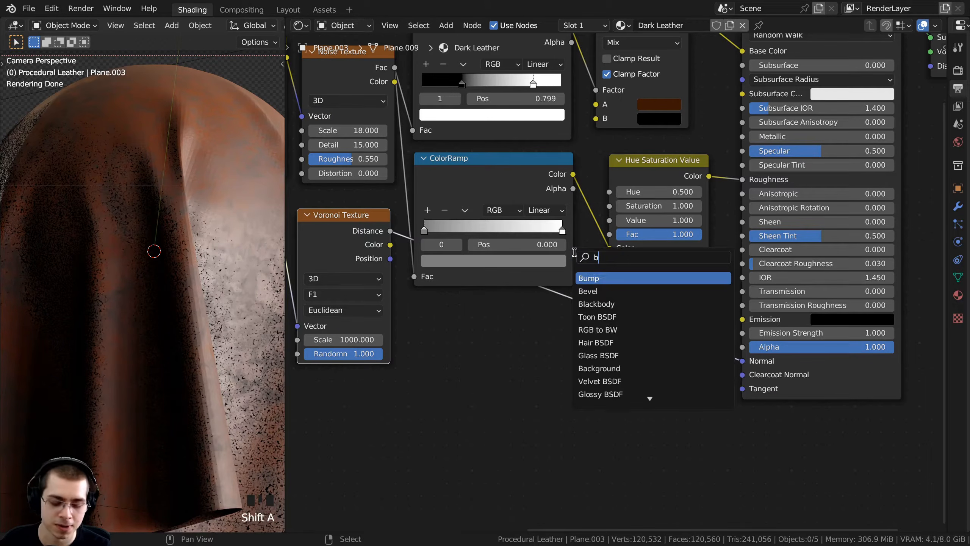
type("ump")
left_click(585, 278)
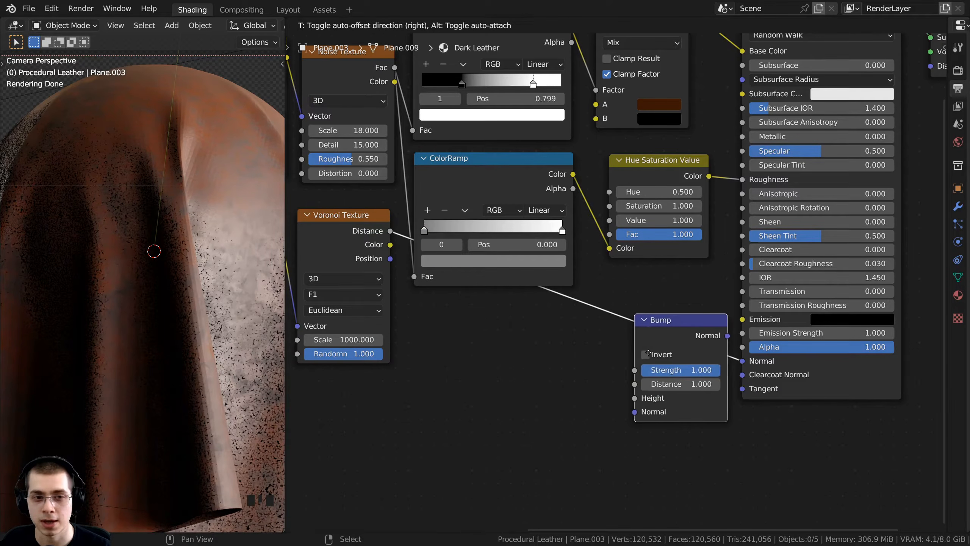
left_click(634, 340)
scroll(582, 425, "up", 3)
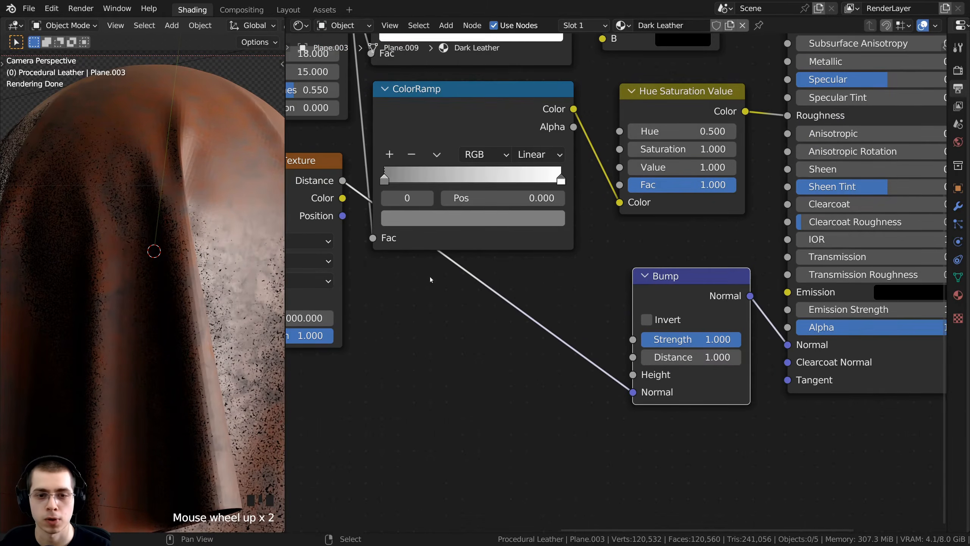
Move the Voronoi Distance link from the Bump node's Normal input to its Height input
scroll(616, 284, "down", 3)
left_click_drag(629, 369, 383, 213)
left_click_drag(468, 304, 629, 356)
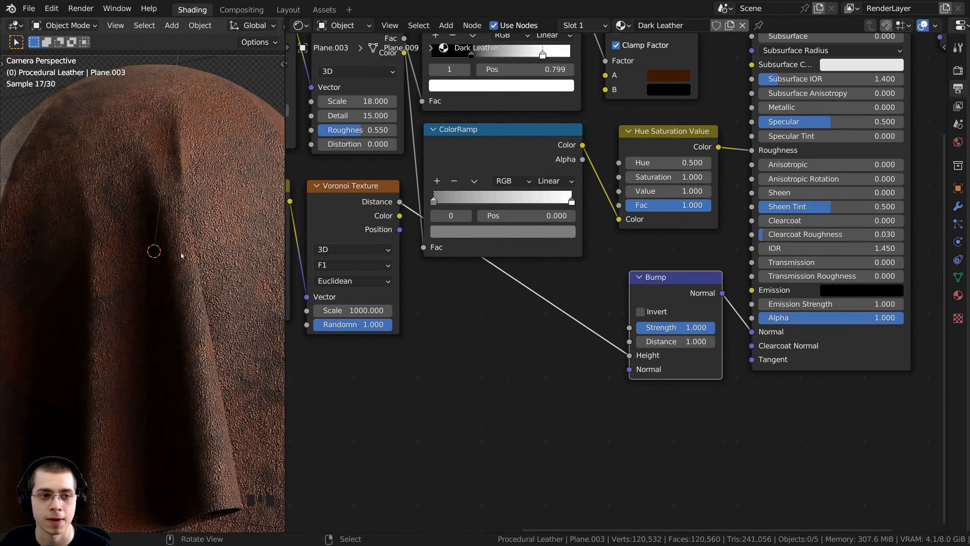
Enable Invert on the Bump node driven by the Voronoi Texture
scroll(168, 226, "up", 6)
middle_click_drag(168, 225, 117, 248, "shift")
scroll(117, 248, "up", 2)
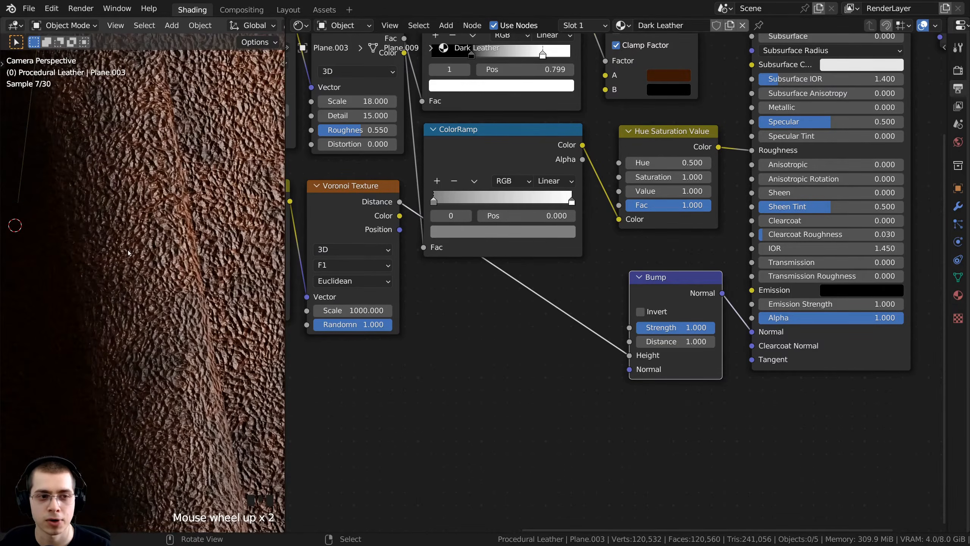
scroll(645, 240, "up", 2)
scroll(218, 262, "up", 2)
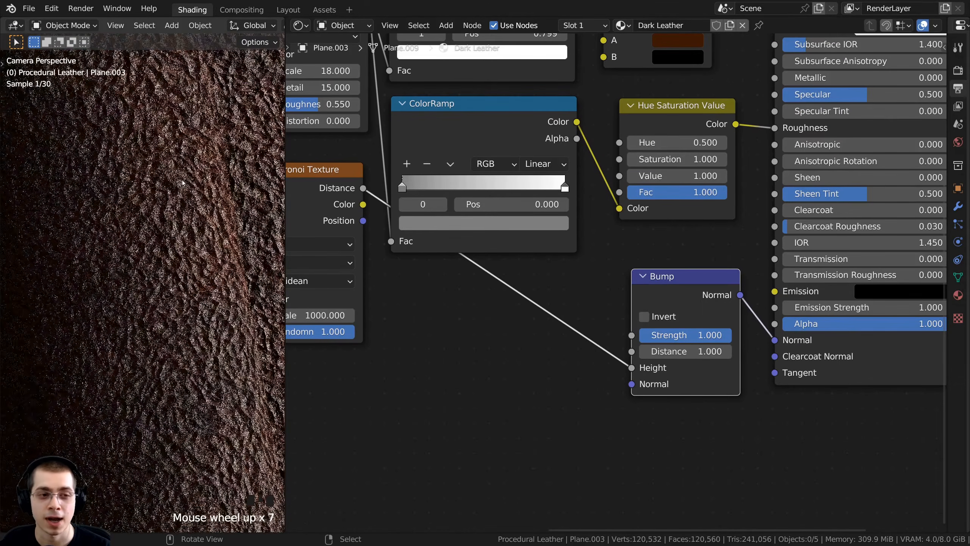
scroll(180, 249, "up", 2)
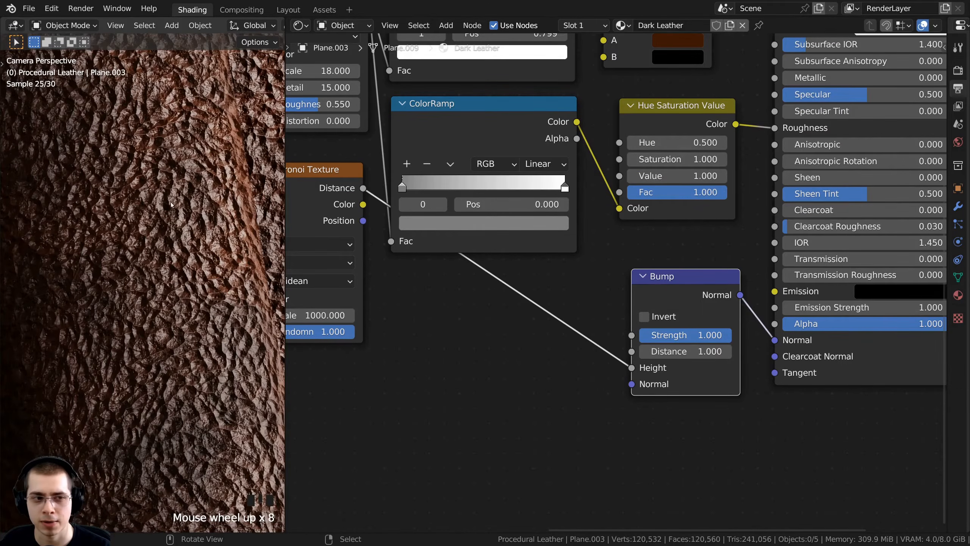
left_click(646, 318)
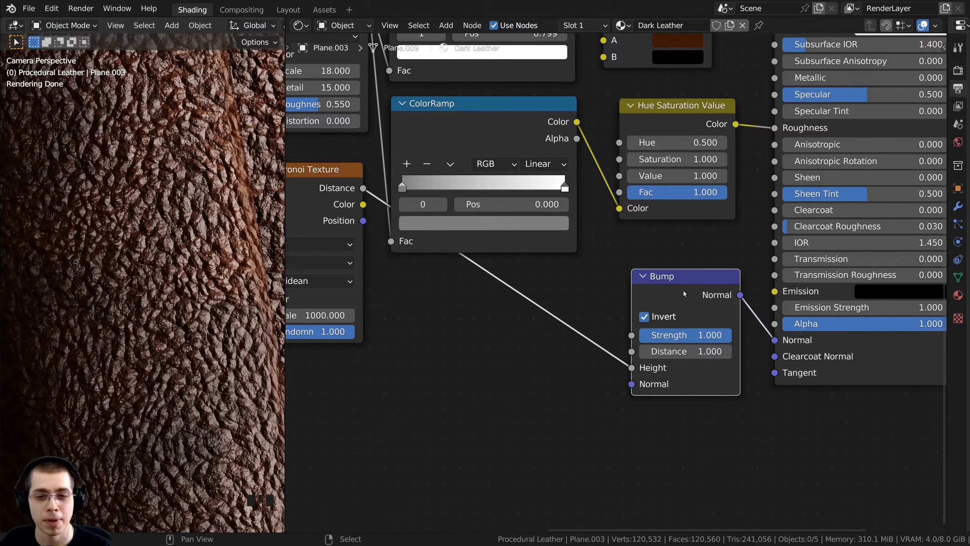
Set the inverted Bump node's Strength to 0.170 and check the effect on the cloth
left_click_drag(683, 340, 681, 340)
double_click(680, 338)
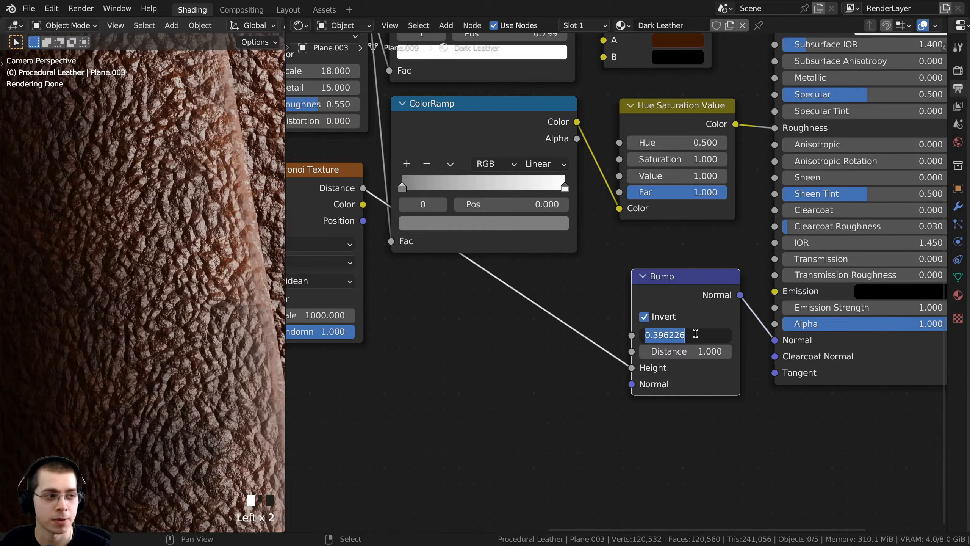
type(".17")
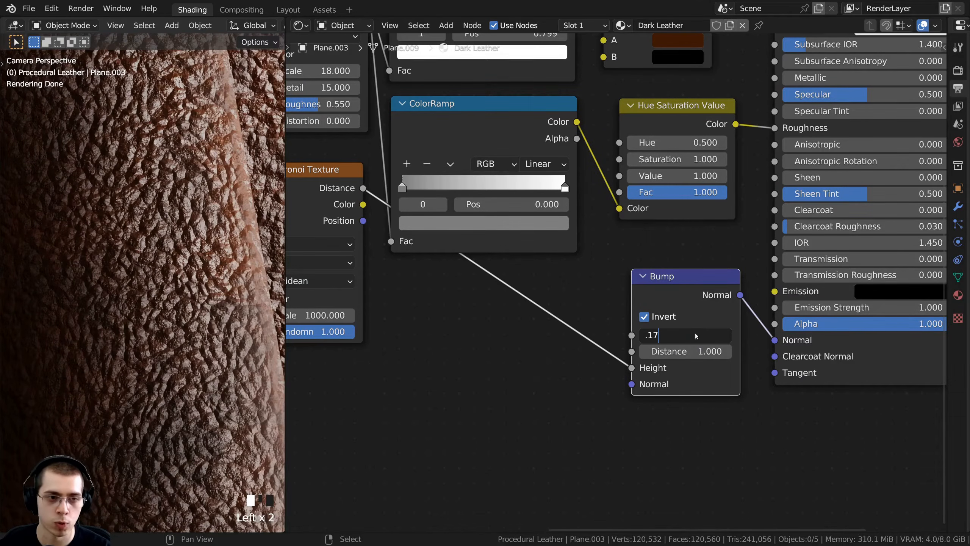
key("Return")
middle_click_drag(68, 260, 115, 159, "shift")
scroll(122, 284, "down", 5)
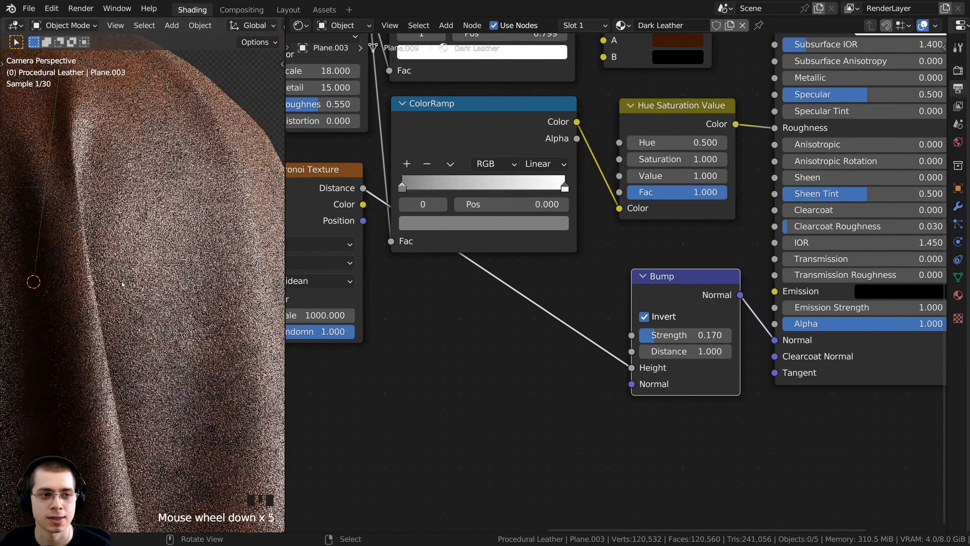
middle_click_drag(122, 281, 141, 255, "shift")
scroll(141, 255, "down", 3)
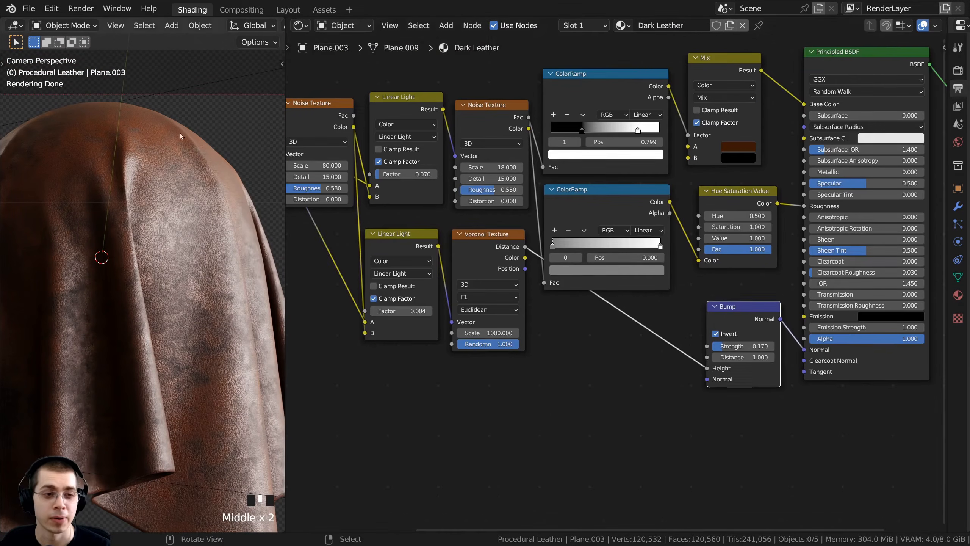
Duplicate the Bump node to an empty area beside the original and disable Invert on the copy
scroll(185, 233, "up", 1)
middle_click_drag(602, 370, 627, 355)
scroll(703, 348, "up", 3)
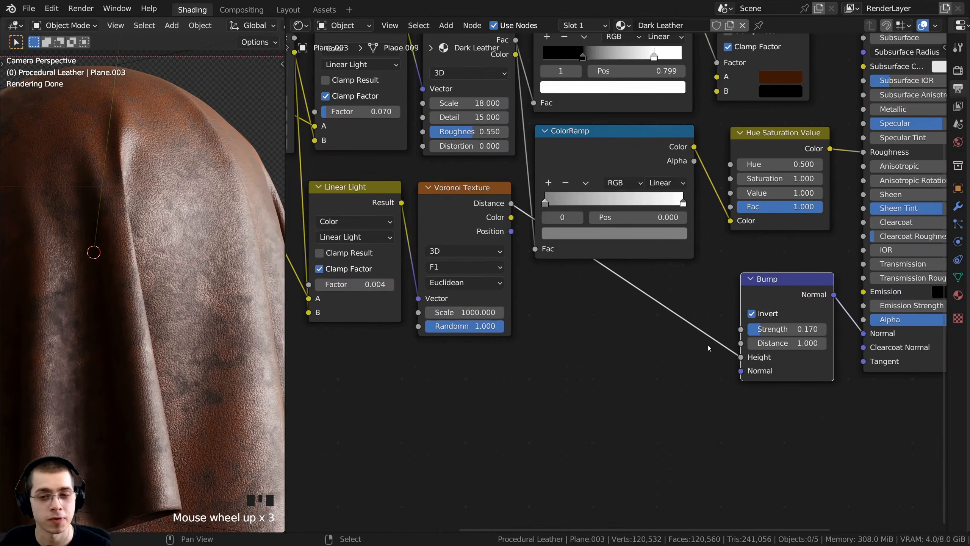
middle_click_drag(741, 314, 780, 265)
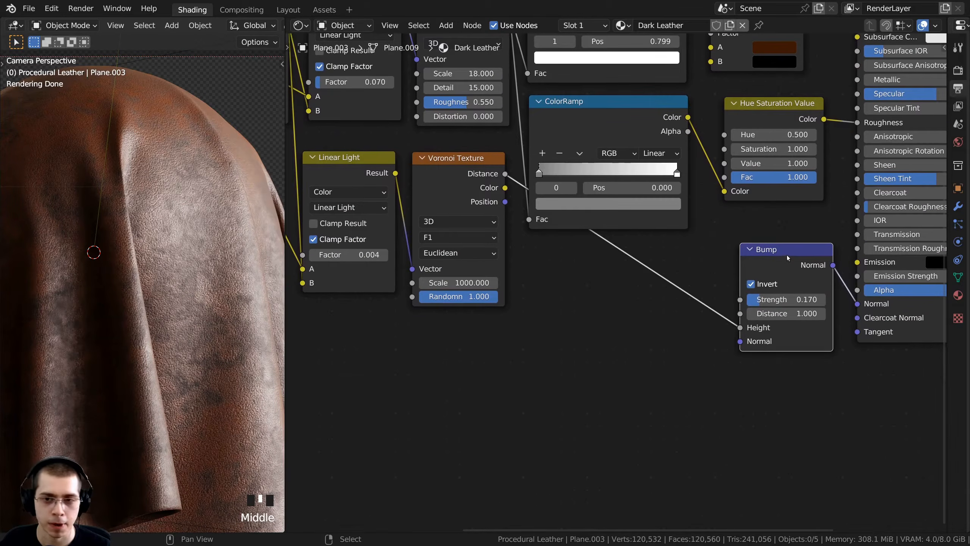
key("shift+d")
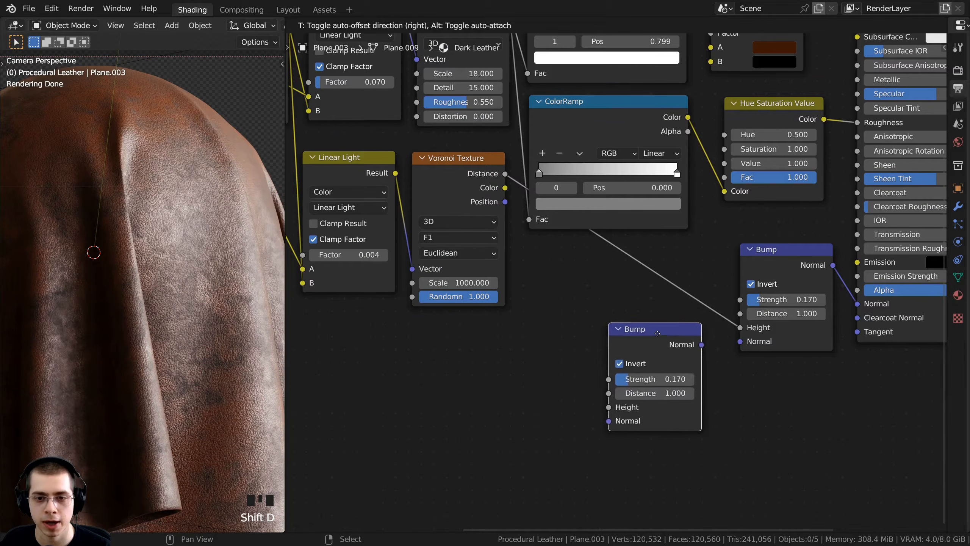
left_click(660, 332)
middle_click_drag(660, 332, 579, 334)
scroll(580, 315, "up", 1)
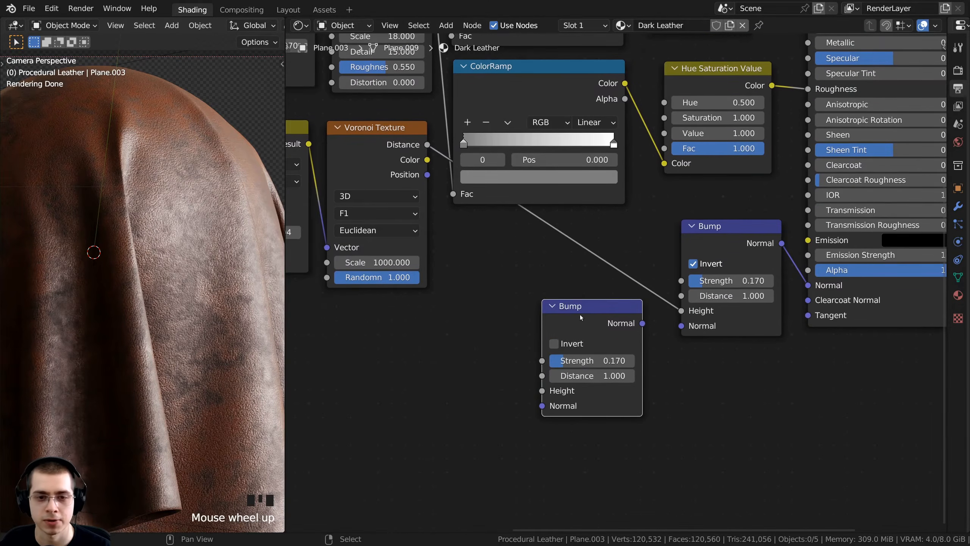
Connect the copied Bump node's Normal output to the inverted Bump node's Normal input and move the copy closer to it
left_click_drag(642, 320, 615, 301)
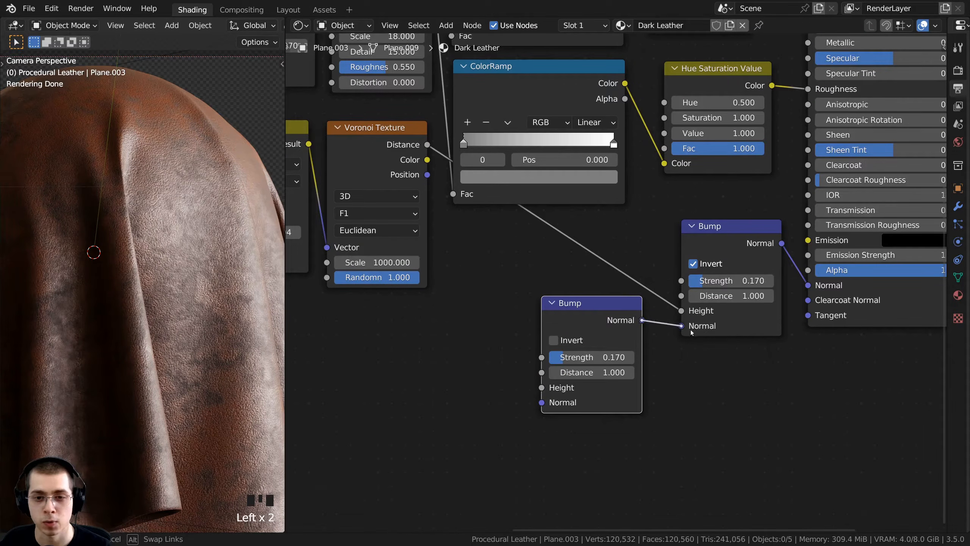
left_click_drag(681, 331, 681, 326)
left_click_drag(581, 307, 599, 251)
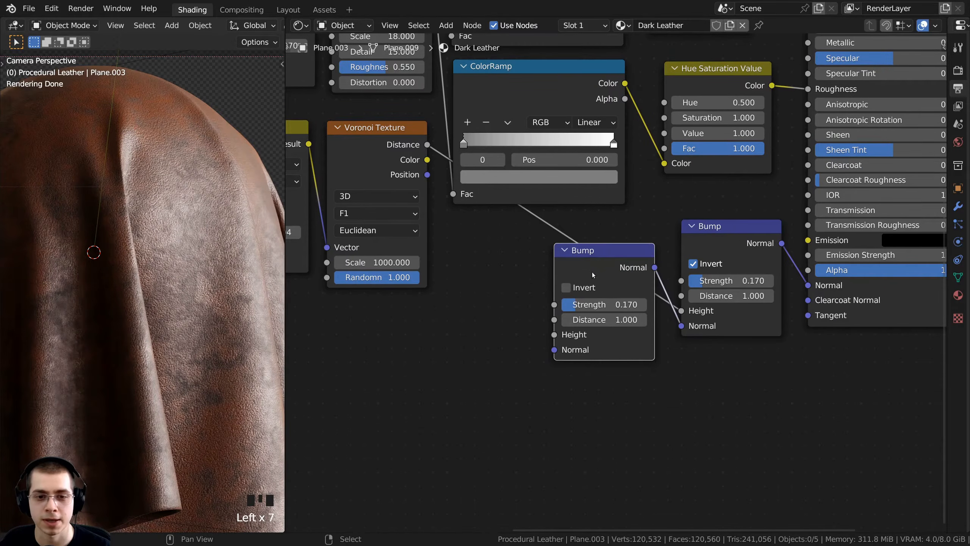
middle_click_drag(554, 334, 607, 332)
left_click_drag(607, 331, 541, 294)
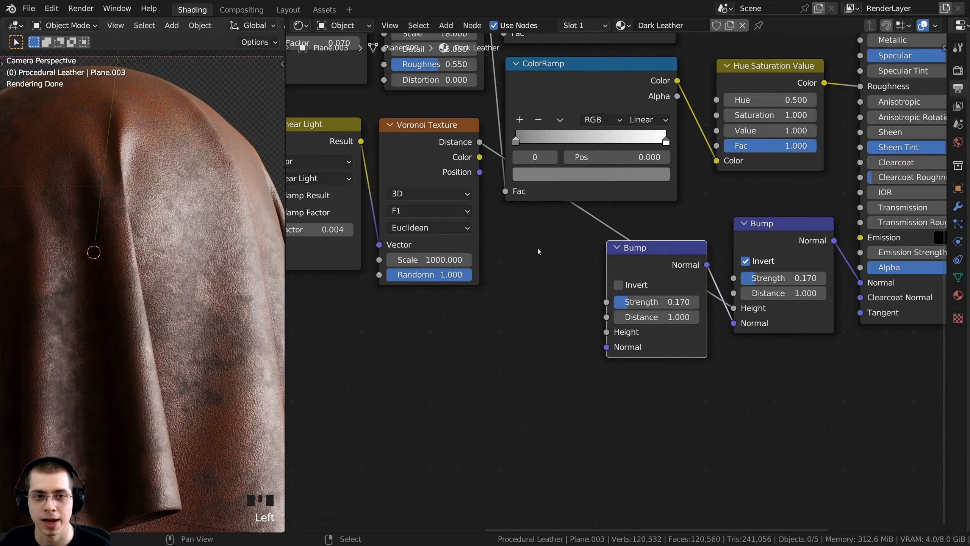
Connect the Fac output of the Noise Texture with scale 18 to the copied Bump node's Height input
middle_click_drag(416, 69, 428, 187)
scroll(416, 135, "down", 1)
left_click(439, 106)
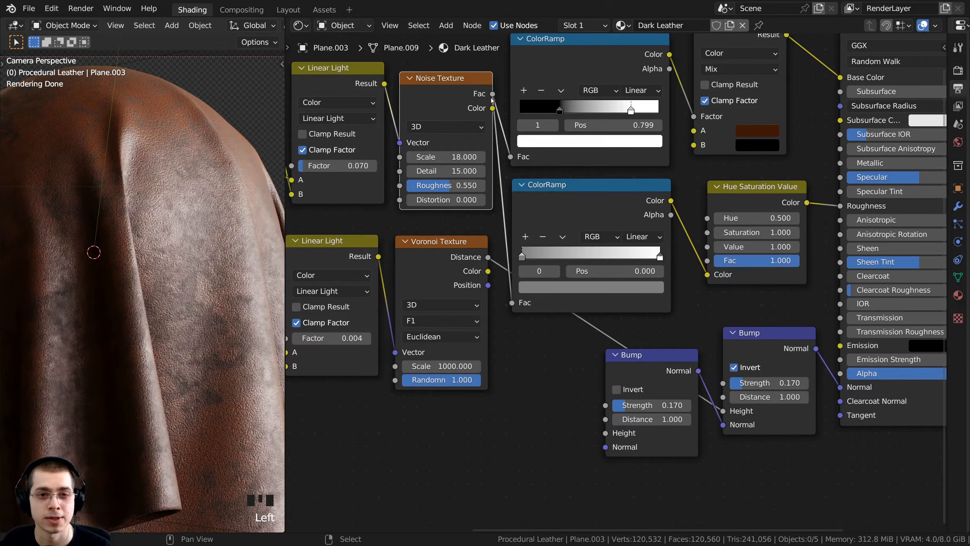
left_click_drag(492, 99, 605, 436)
Set the Strength of the noise-driven Bump node to 0.130
middle_click_drag(623, 373, 582, 338)
left_click_drag(581, 339, 582, 339)
left_click_drag(582, 338, 587, 330)
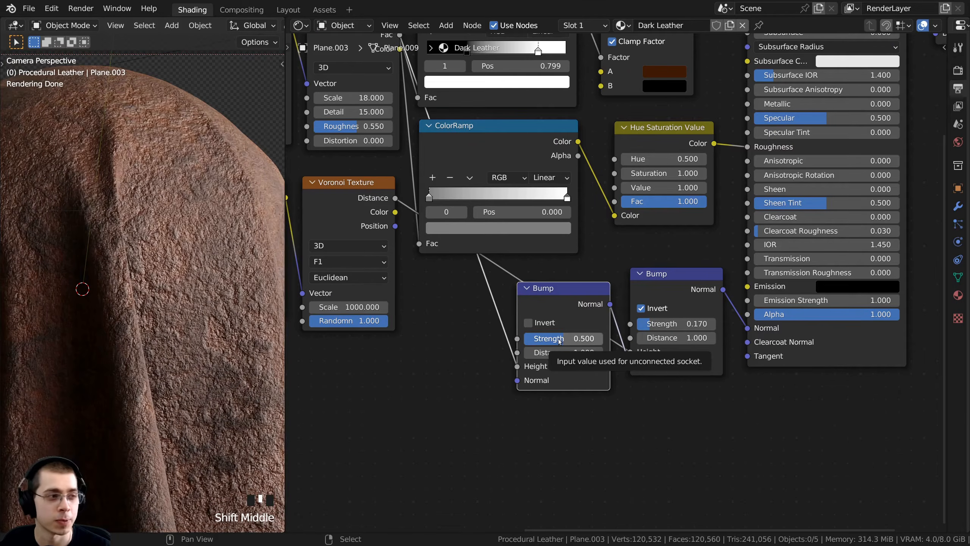
left_click(562, 338)
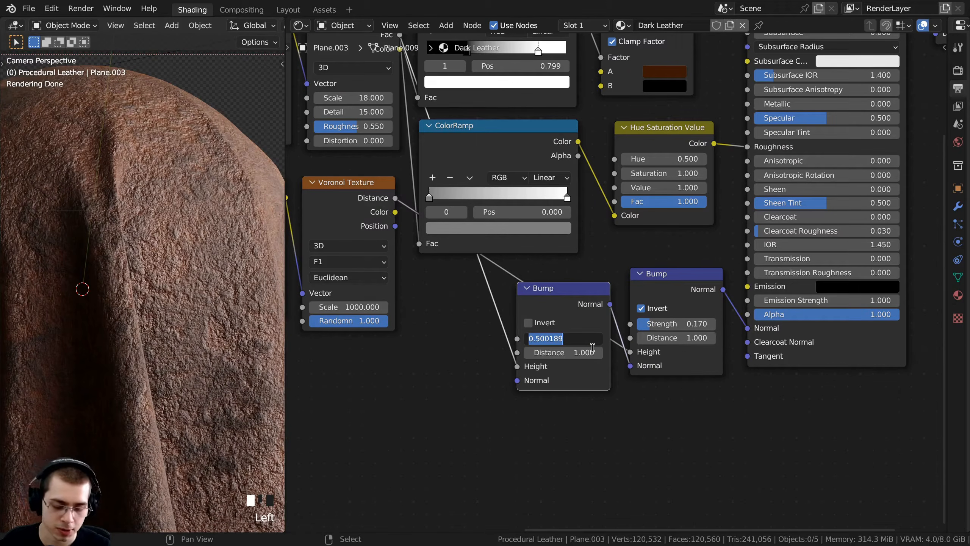
type(".13")
key("Return")
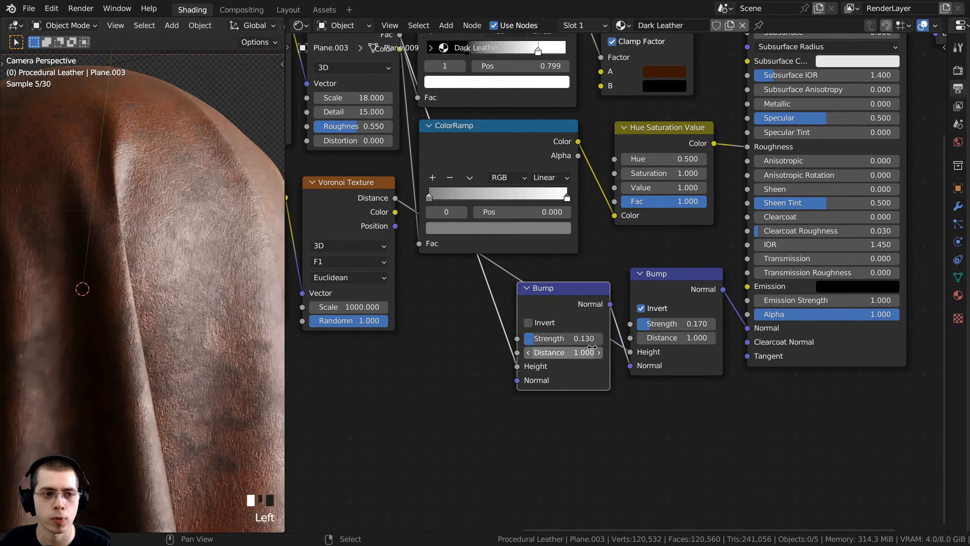
Examine the combined noise and Voronoi bumps on the cloth from afar and close up
scroll(161, 368, "down", 2)
scroll(161, 368, "down", 2)
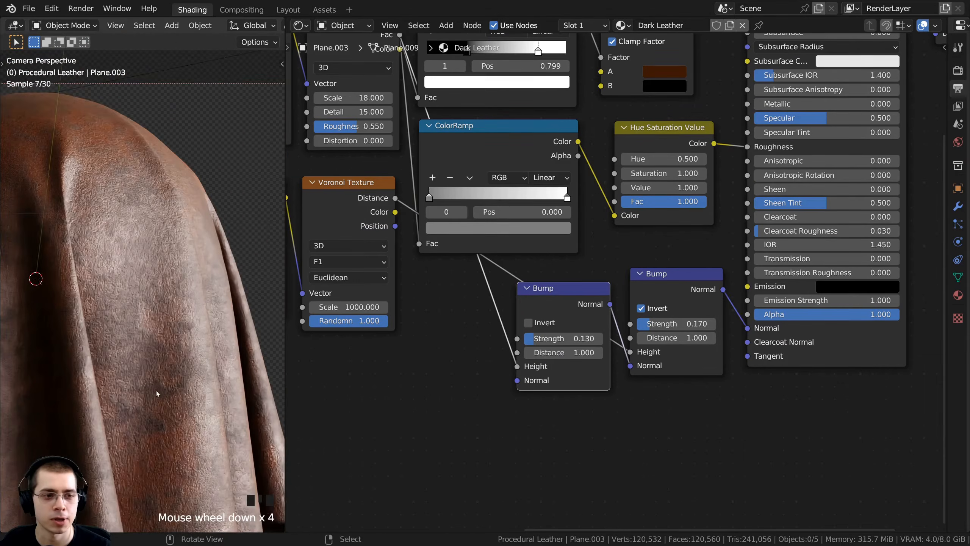
middle_click_drag(161, 368, 180, 344, "shift")
scroll(620, 284, "down", 1)
middle_click_drag(575, 296, 613, 292)
left_click_drag(613, 293, 611, 292)
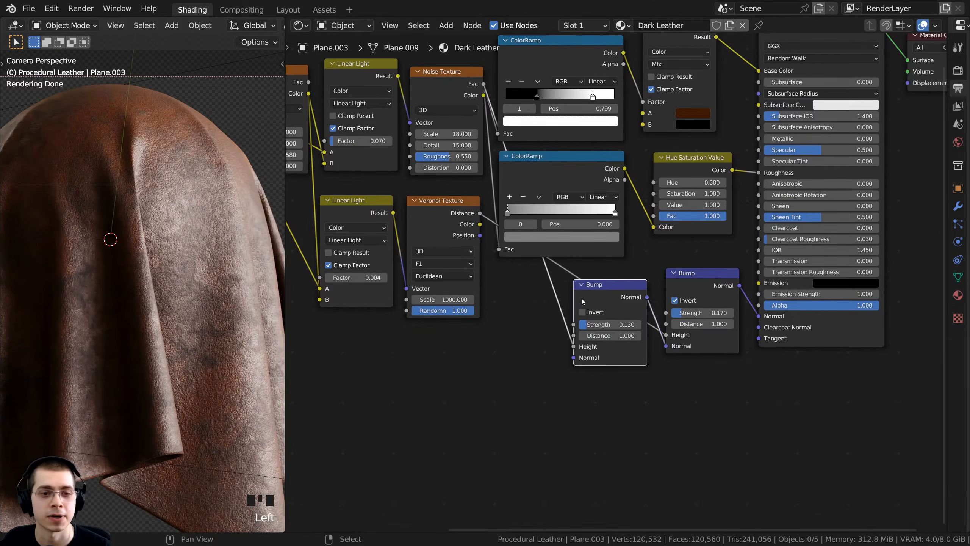
scroll(249, 306, "up", 2)
scroll(214, 269, "up", 3)
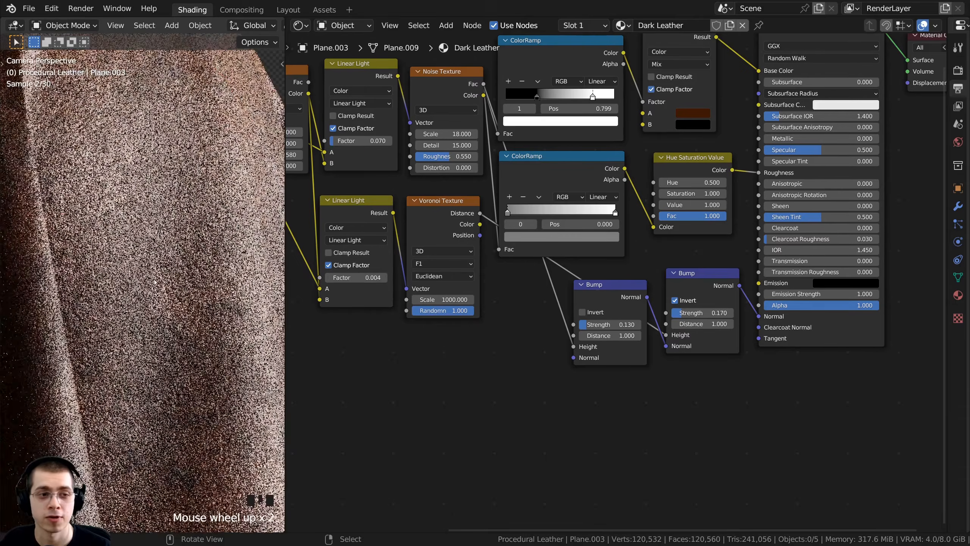
middle_click_drag(214, 269, 152, 217, "shift")
scroll(148, 191, "up", 2)
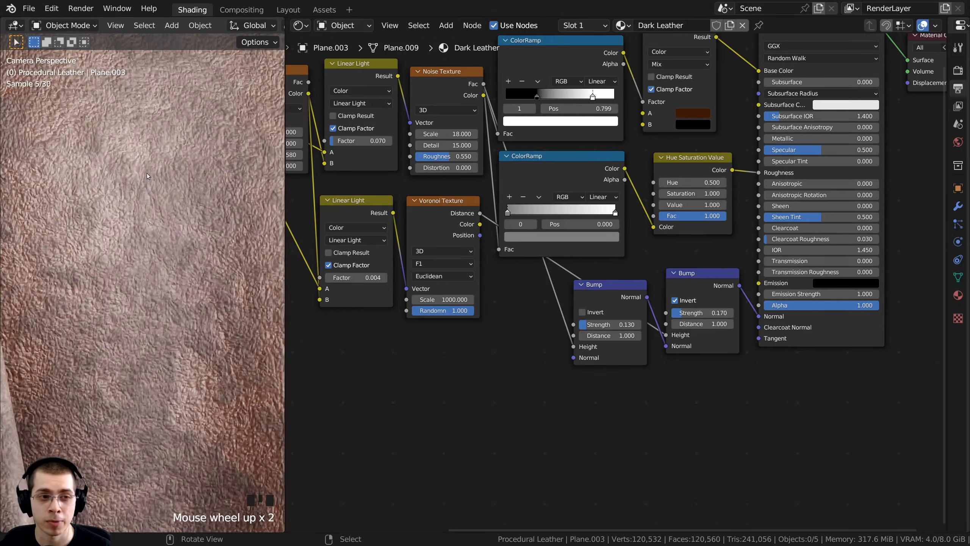
scroll(376, 277, "down", 1)
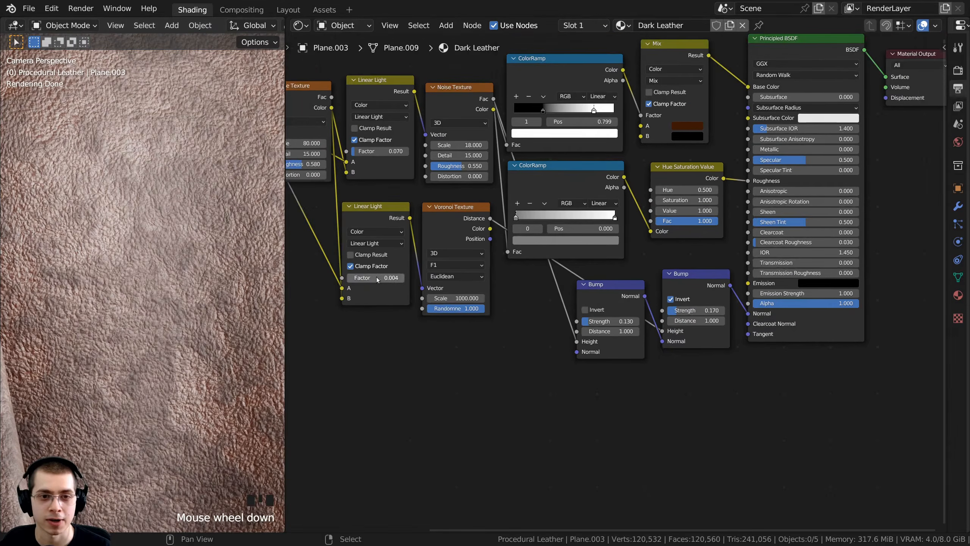
Preview the output of the Noise Texture with scale 18 on the cloth and inspect its pattern
middle_click_drag(376, 277, 477, 119)
left_click(520, 108, "ctrl+shift")
scroll(67, 192, "down", 3)
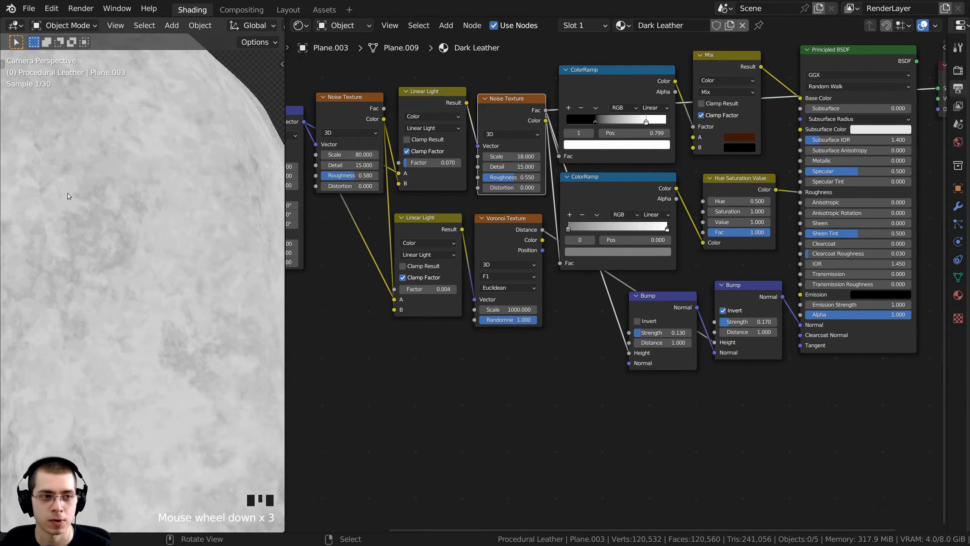
middle_click_drag(67, 193, 151, 349, "shift")
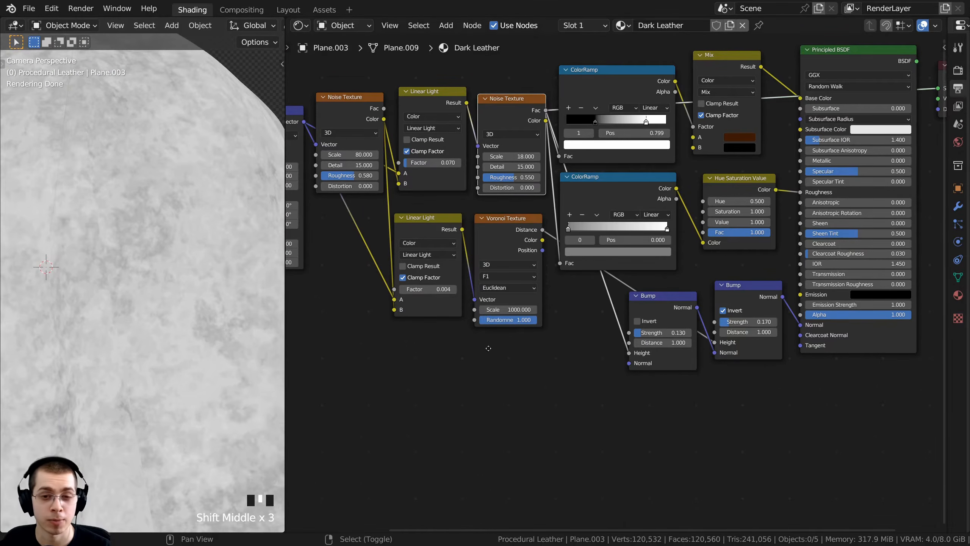
scroll(659, 304, "up", 3)
scroll(660, 304, "down", 3)
Box-select the ColorRamp, Mix, Hue Saturation Value, Bump and shader nodes and move them farther from the texture nodes
middle_click_drag(659, 304, 585, 324)
left_click_drag(585, 325, 666, 344)
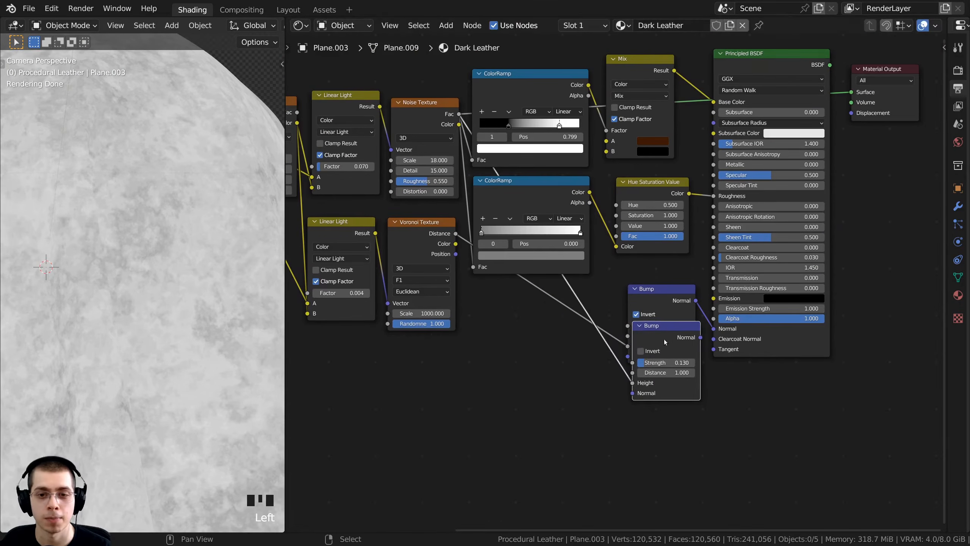
key("b")
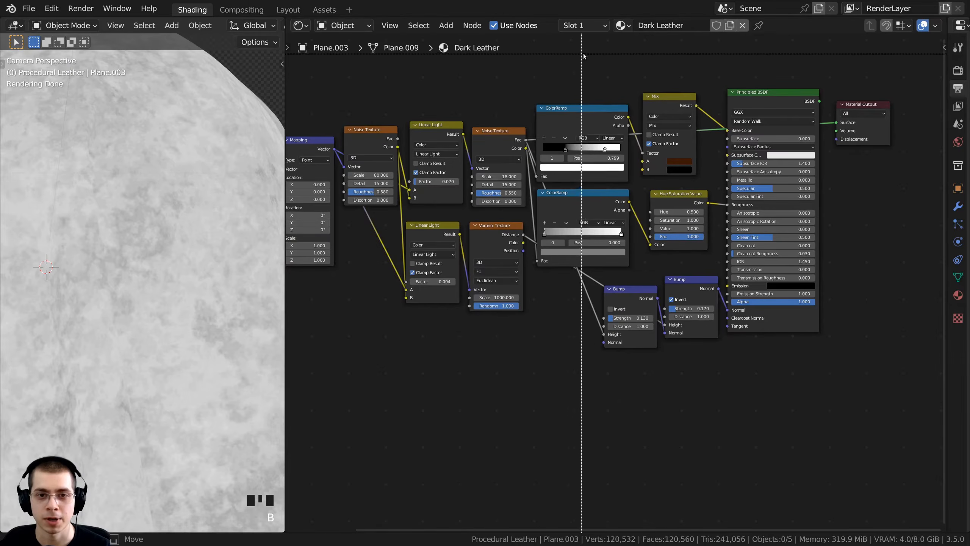
left_click_drag(588, 56, 862, 373)
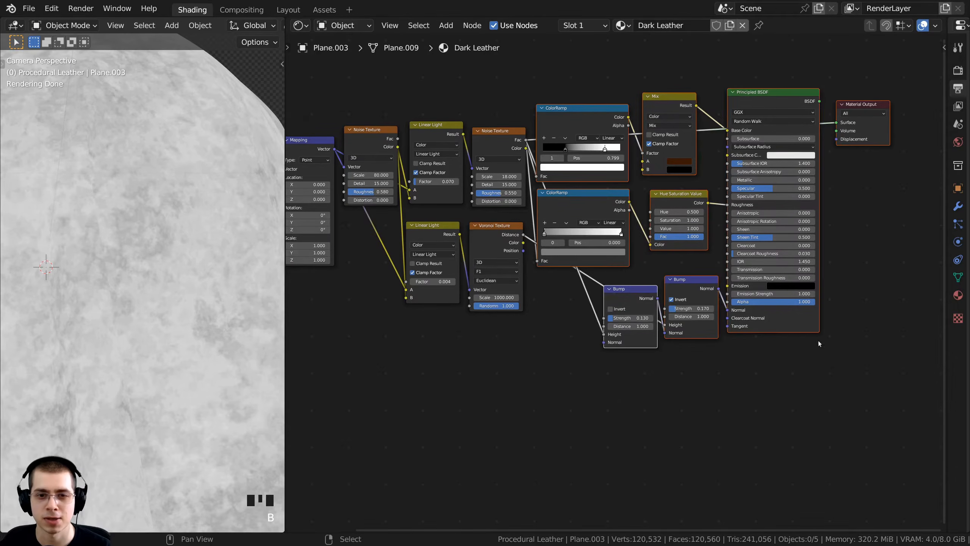
key("g")
left_click(771, 297)
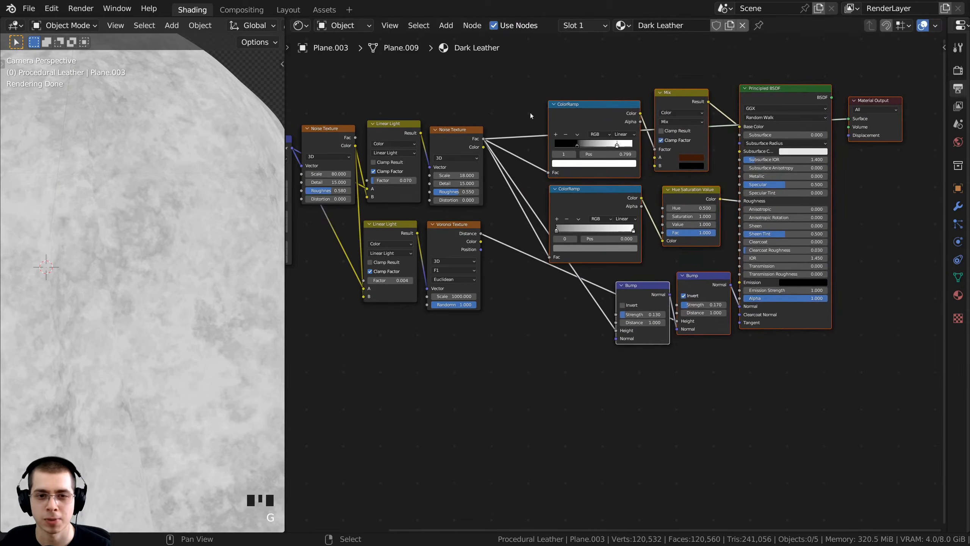
middle_click_drag(583, 274, 581, 252)
scroll(583, 254, "up", 4)
Duplicate the Bump node with Strength 0.130 and place the copy below the ColorRamp nodes
key("alt+a")
right_click(648, 277)
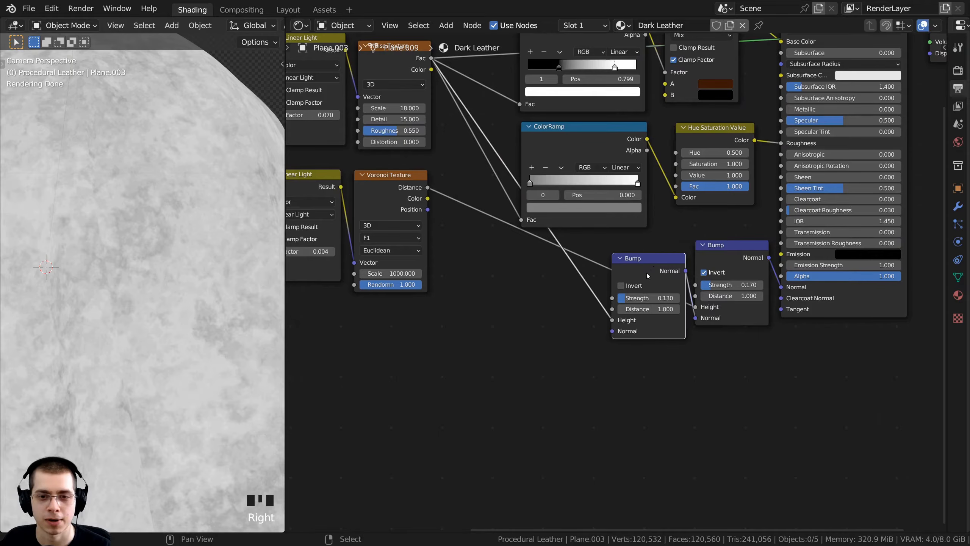
middle_click_drag(652, 272, 674, 264)
key("shift+d")
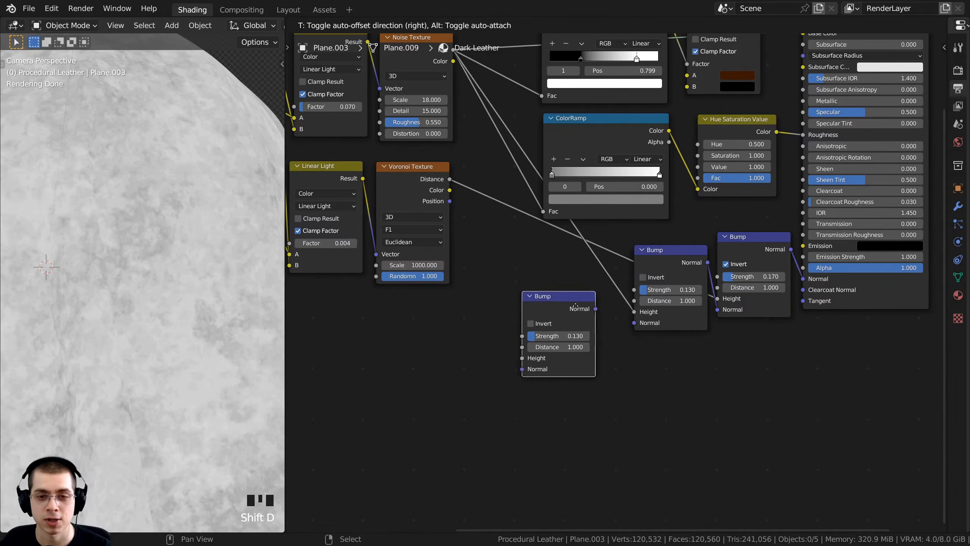
left_click(579, 308)
scroll(579, 307, "up", 2)
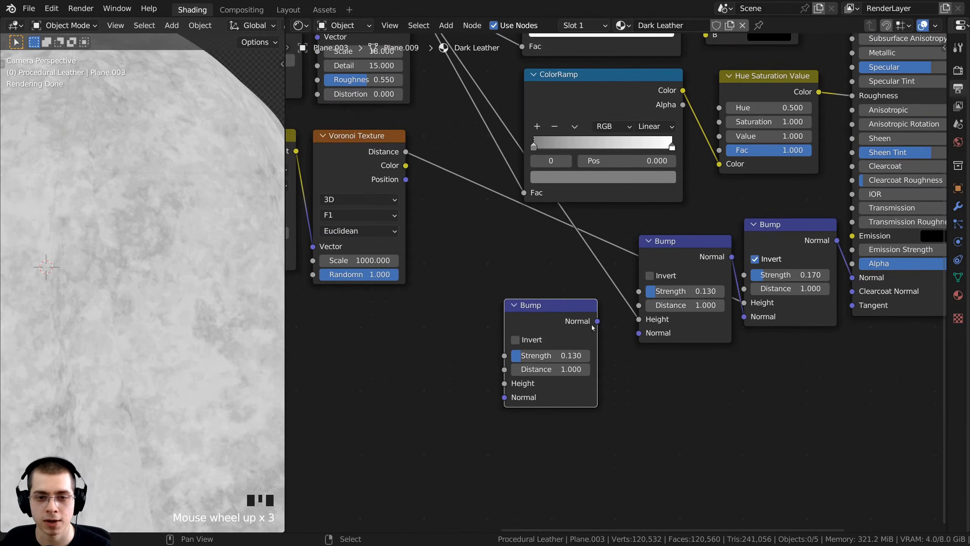
Connect the newest Bump node's Normal output to the adjacent Bump node's Normal input and move it closer
left_click_drag(597, 321, 599, 301)
left_click_drag(635, 334, 636, 333)
left_click_drag(561, 320, 578, 317)
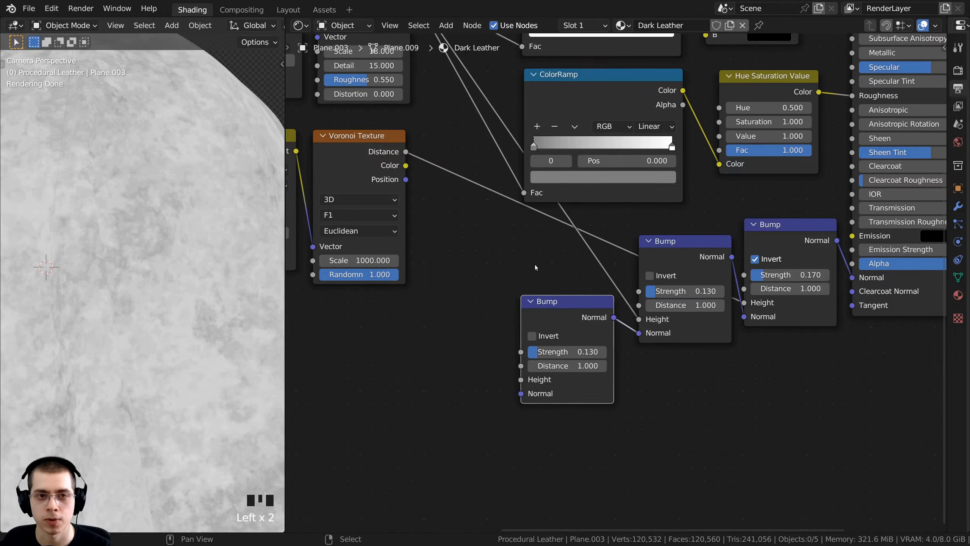
Connect the Fac output of the Noise Texture with scale 18 to the newest Bump node's Height input
scroll(474, 238, "down", 3)
middle_click_drag(459, 229, 539, 256)
left_click_drag(480, 61, 592, 378)
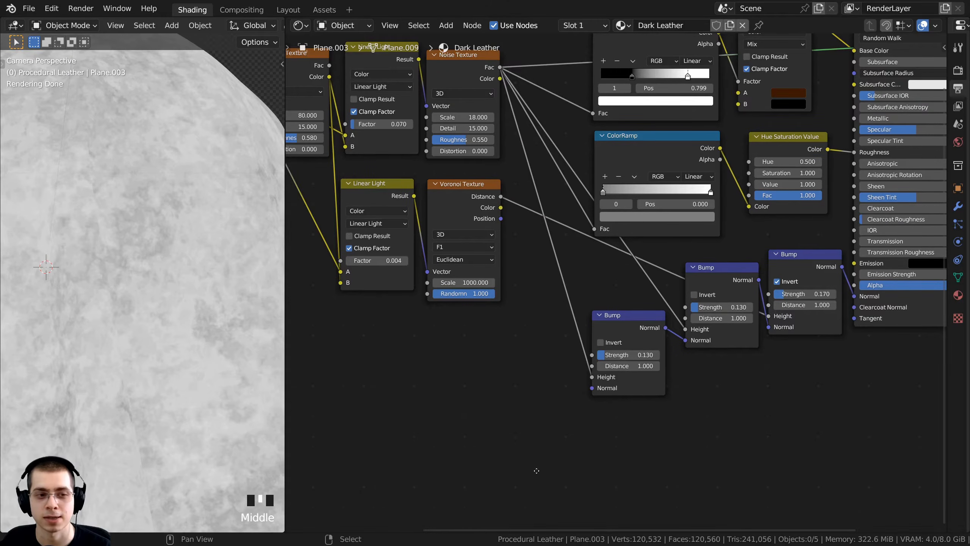
Preview the newest Bump node's output on the cloth and examine its surface detail up close
middle_click_drag(620, 322, 595, 283)
left_click(598, 282, "ctrl+shift")
left_click_drag(598, 282, 597, 266)
scroll(144, 351, "down", 3)
middle_click_drag(144, 351, 149, 288, "shift")
scroll(130, 179, "up", 4)
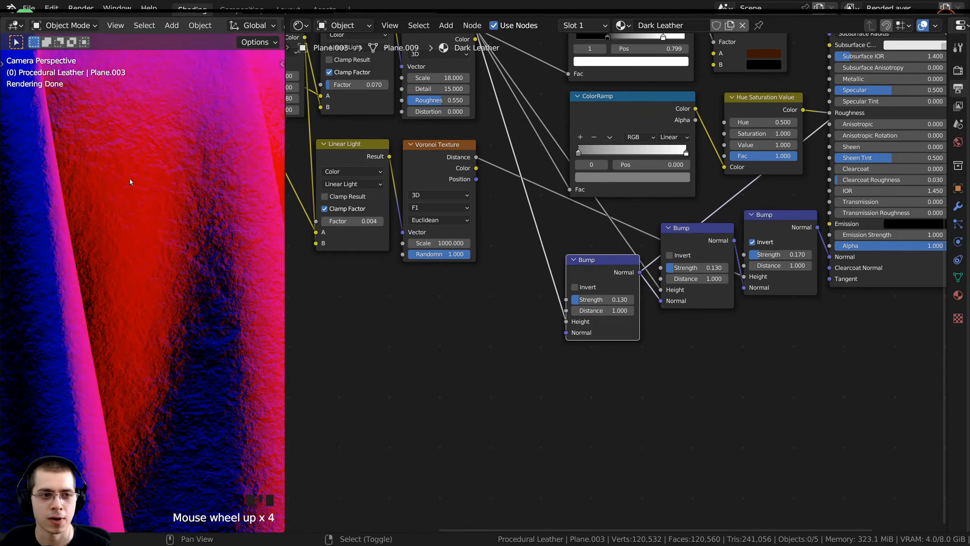
middle_click_drag(130, 179, 151, 176, "shift")
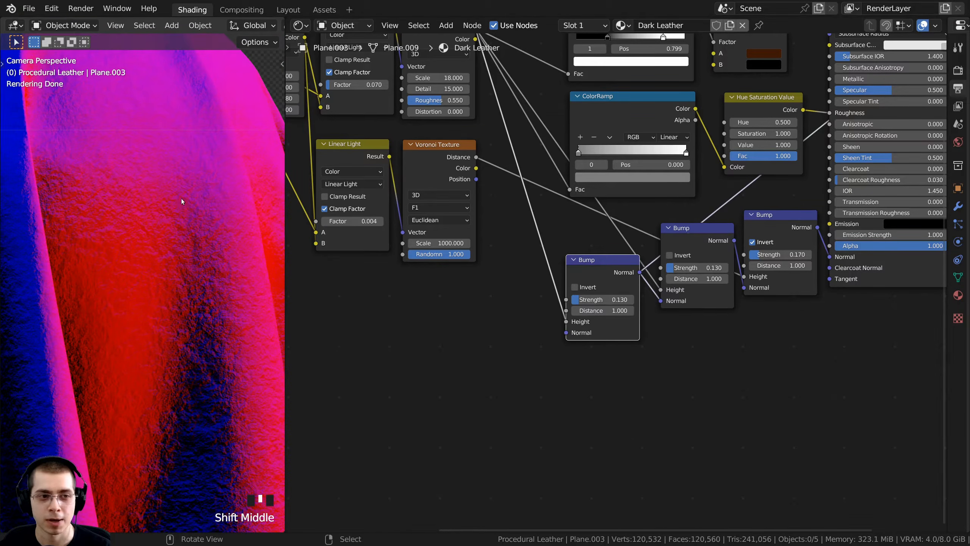
scroll(158, 233, "up", 2)
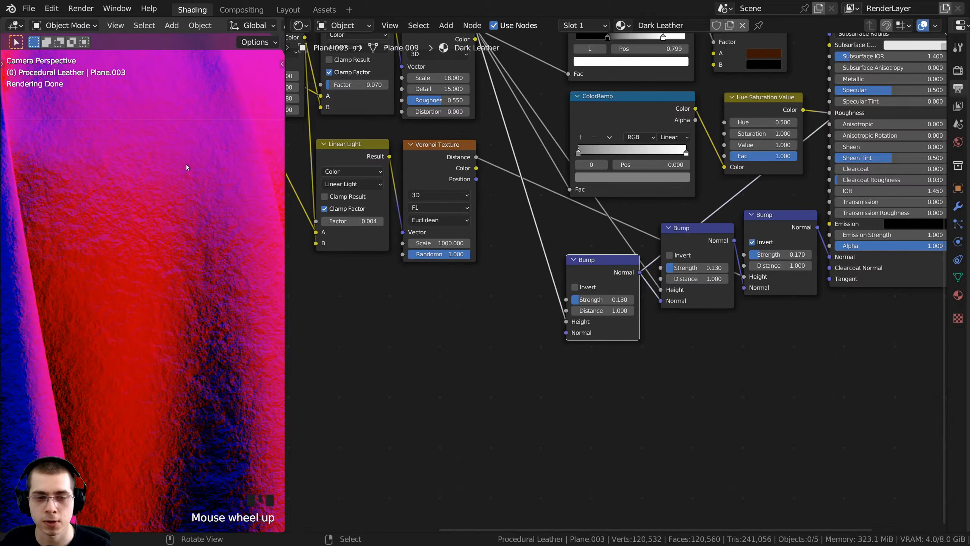
Duplicate the ColorRamp that feeds the Hue Saturation Value node and insert the copy between the Noise Texture and the newest Bump node's Height
scroll(560, 245, "down", 3)
middle_click_drag(562, 246, 569, 275)
scroll(573, 277, "up", 1)
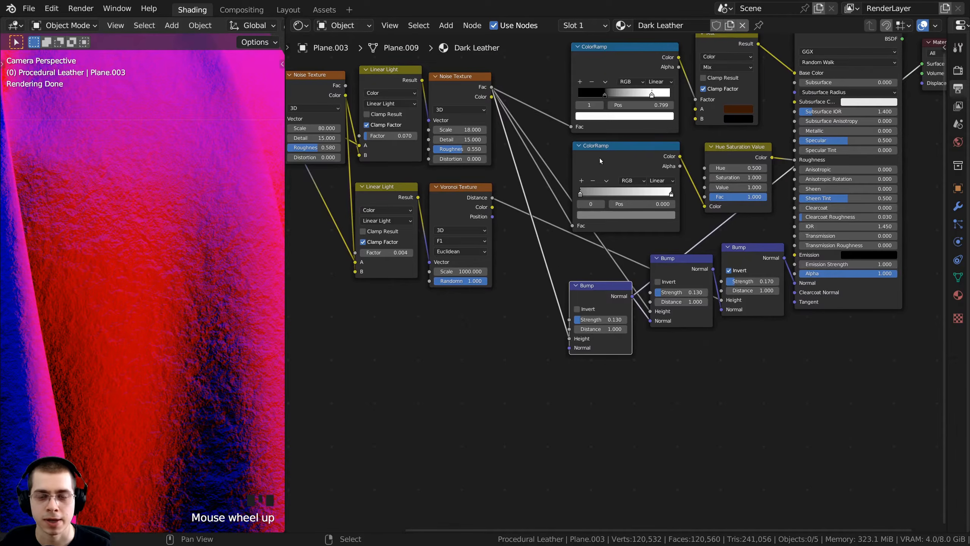
right_click(600, 158)
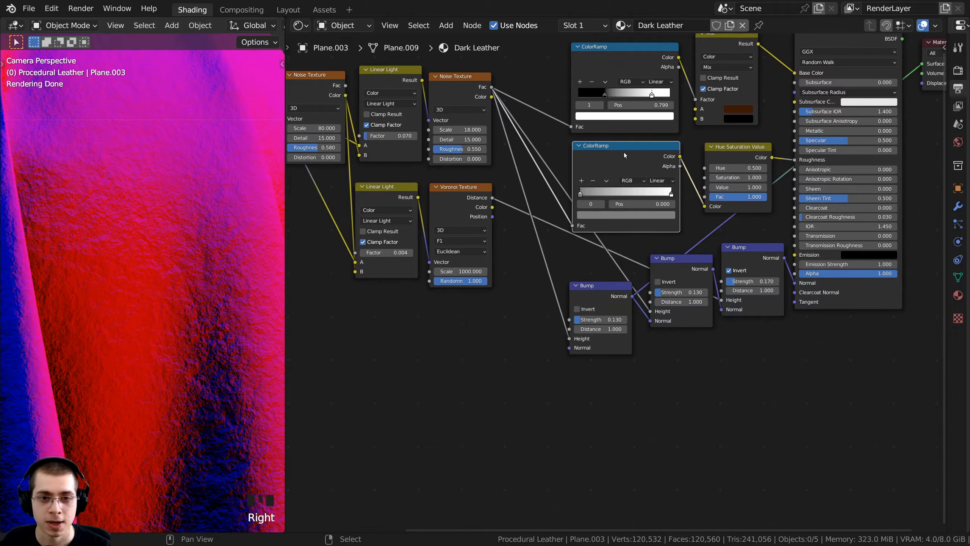
key("shift+d")
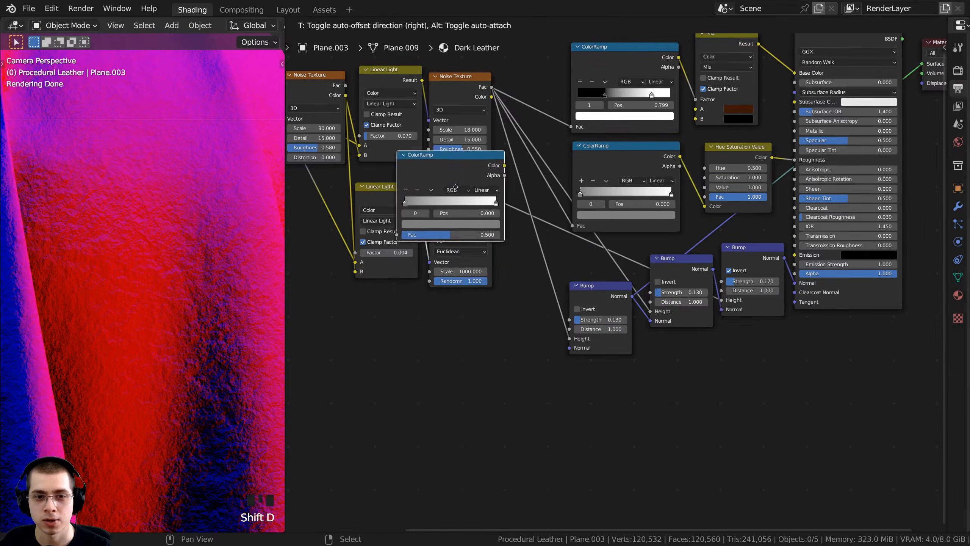
left_click(542, 287)
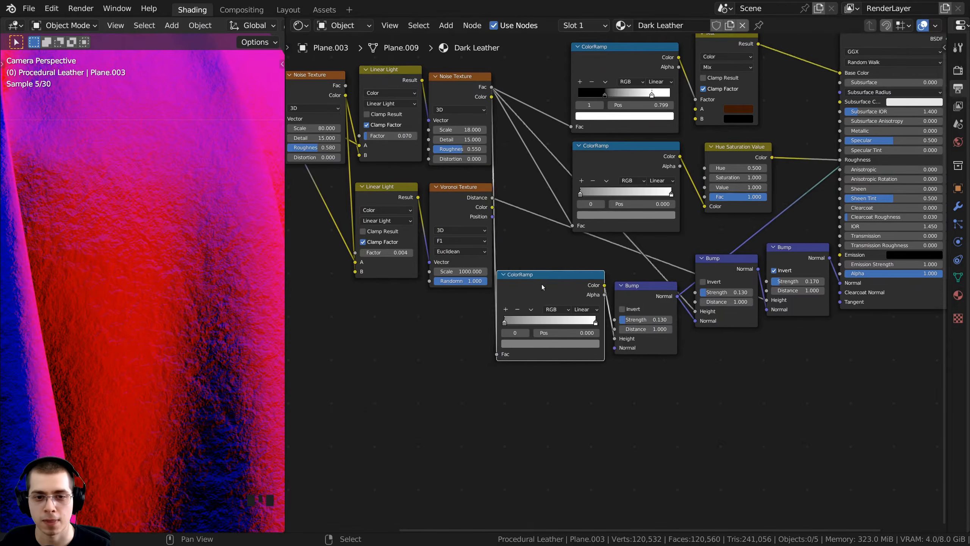
left_click_drag(542, 286, 568, 272)
left_click_drag(645, 285, 683, 293)
Reset the new ColorRamp to its default values and move its white stop to about 0.491
scroll(469, 321, "up", 3)
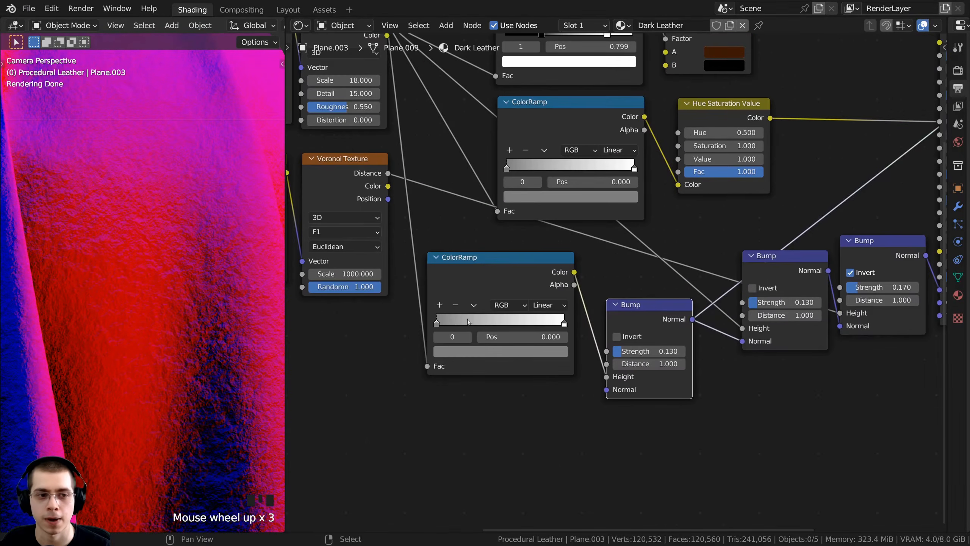
middle_click_drag(470, 321, 501, 305)
left_click_drag(510, 265, 504, 266)
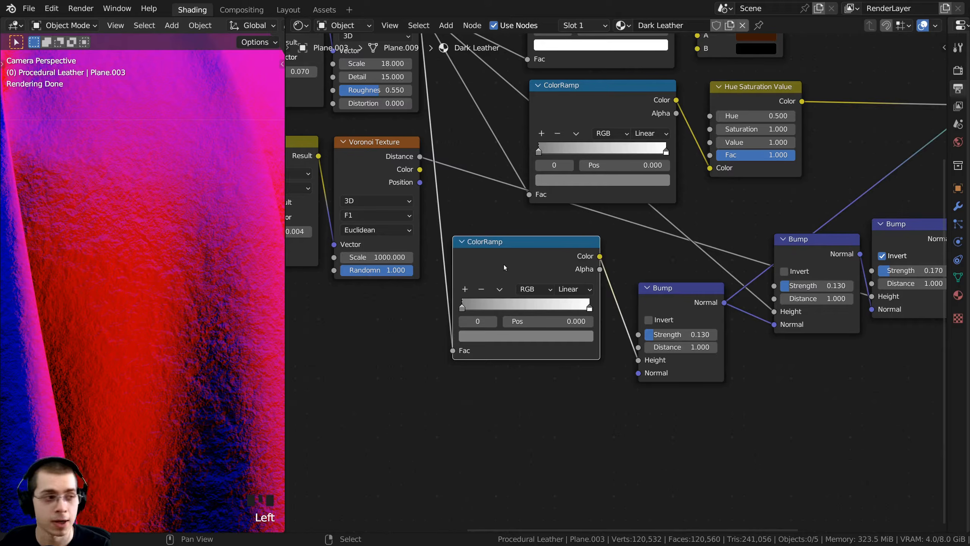
key("BackSpace")
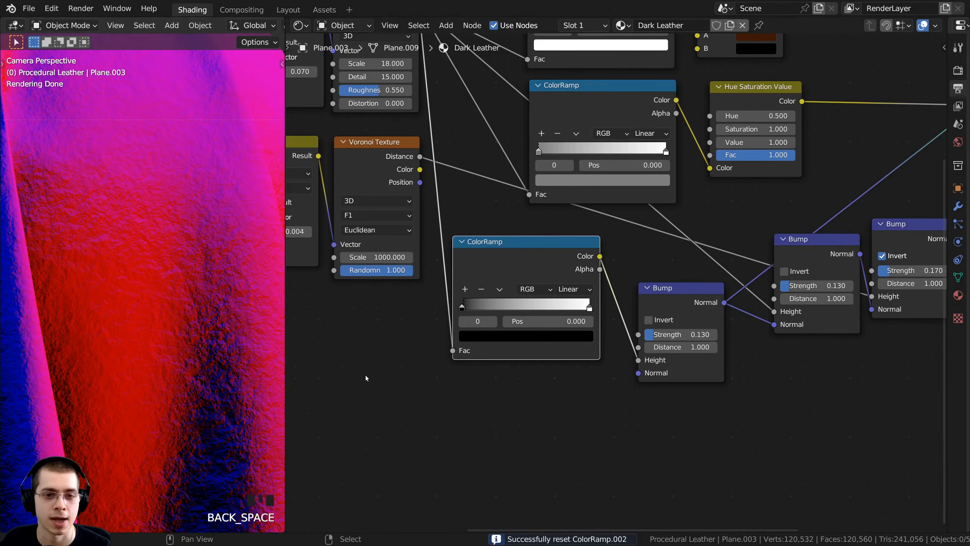
scroll(366, 379, "up", 2)
left_click(621, 287)
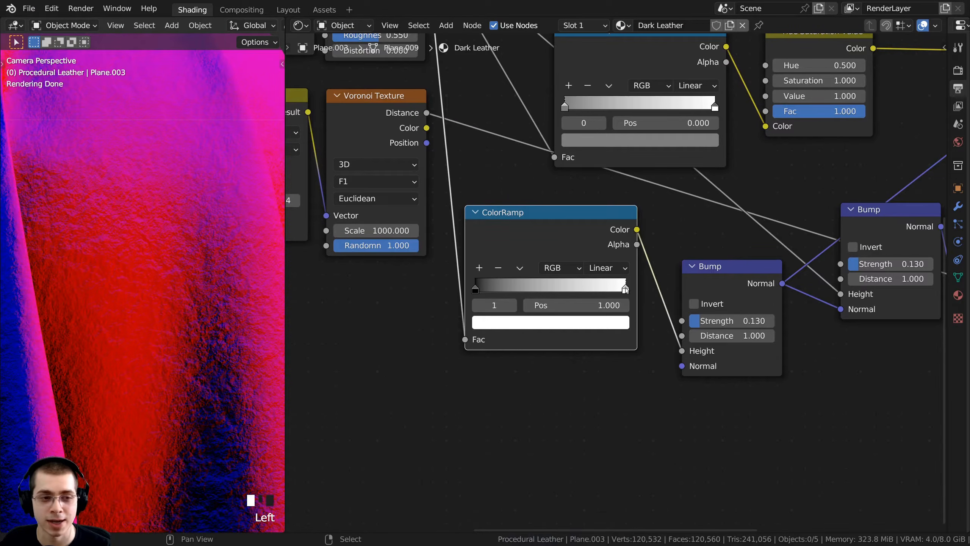
left_click_drag(621, 287, 544, 290)
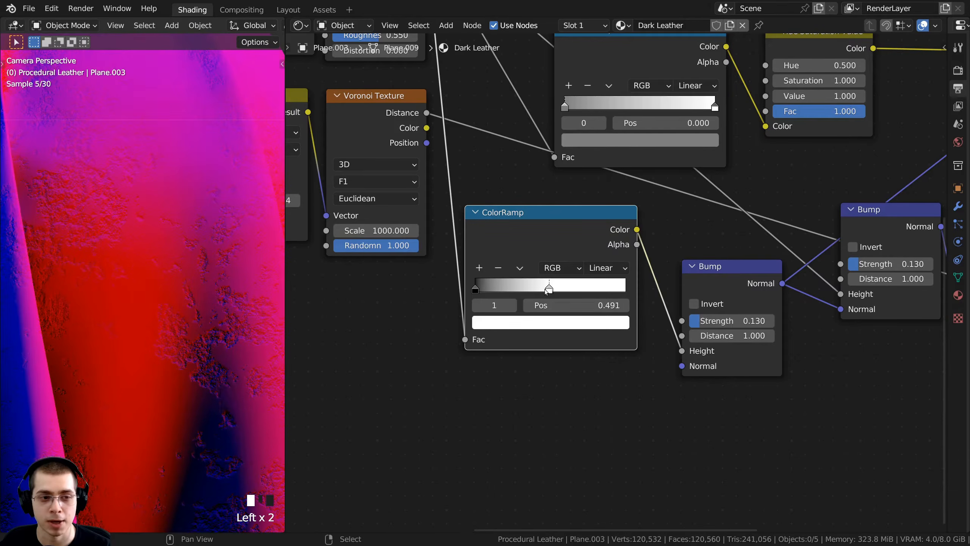
Preview the new ColorRamp's color output on the cloth and adjust its white stop to 0.506
scroll(191, 306, "down", 2)
left_click(362, 302, "ctrl+shift")
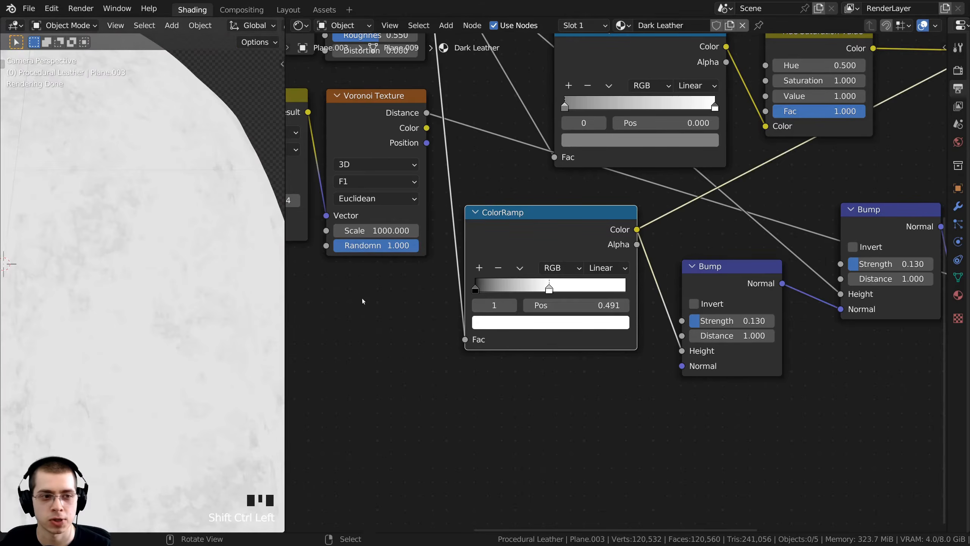
left_click_drag(546, 286, 554, 294)
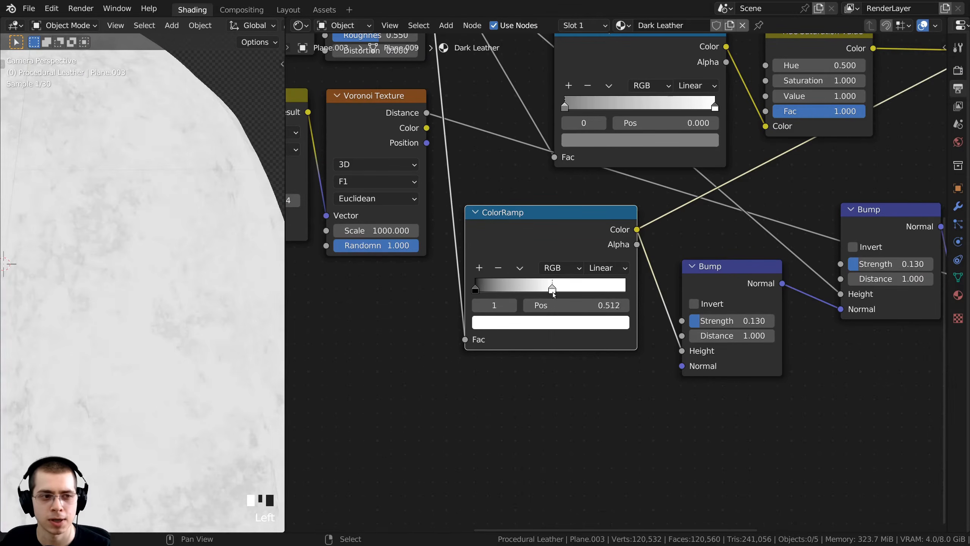
scroll(89, 226, "up", 3)
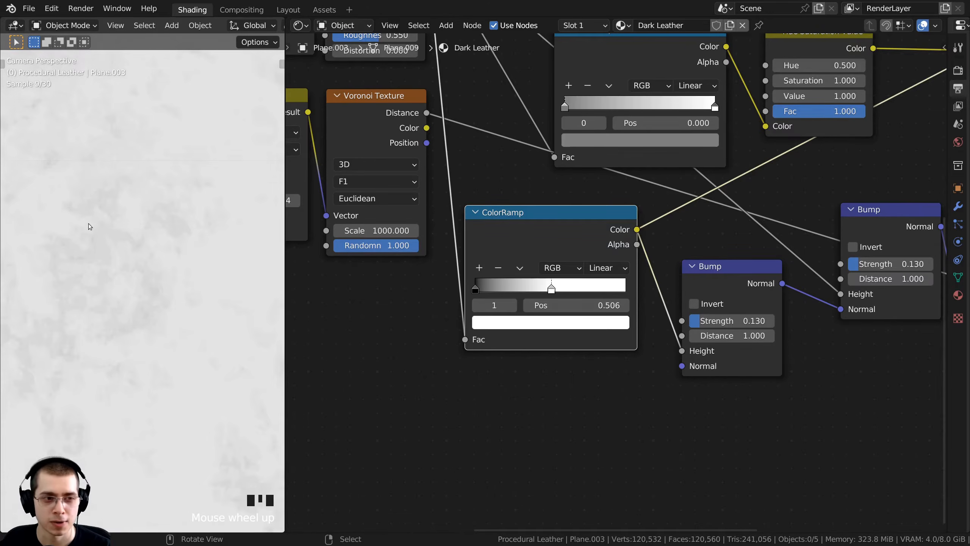
Preview the Bump node fed by the new ColorRamp and raise its Strength to 0.347
scroll(687, 253, "down", 1)
middle_click_drag(715, 249, 676, 260)
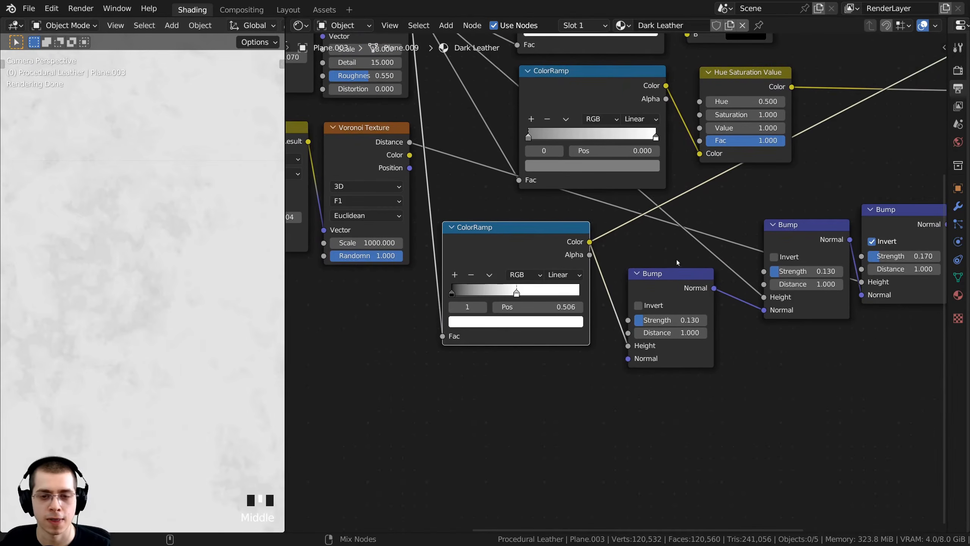
left_click(663, 281, "ctrl+shift")
left_click_drag(669, 281, 672, 278)
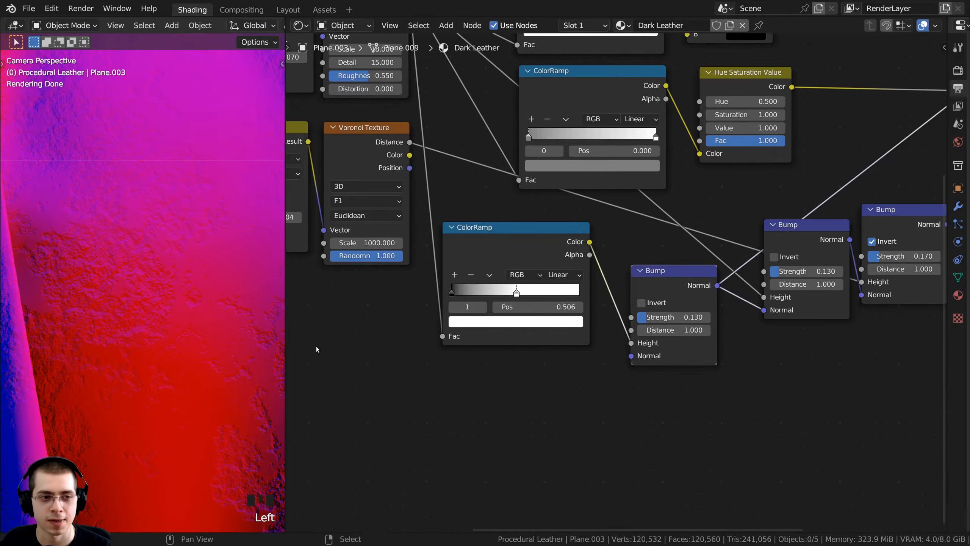
left_click_drag(674, 317, 713, 317)
scroll(83, 221, "down", 2)
scroll(135, 306, "up", 3)
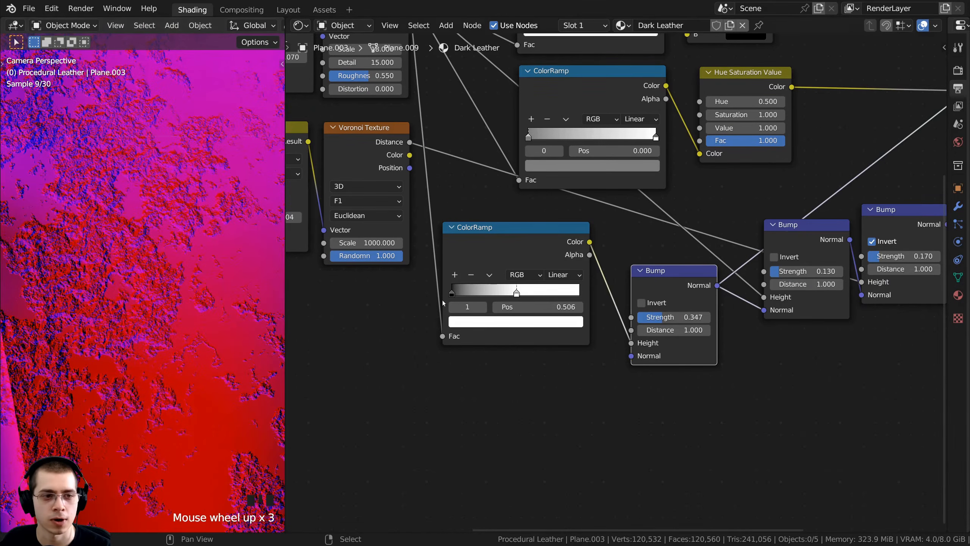
Shift the new ColorRamp's white stop to 0.501 and check the bump pattern across the cloth
mouse_move(517, 292)
left_mouse_down()
mouse_move(530, 291)
mouse_move(517, 292)
left_mouse_up()
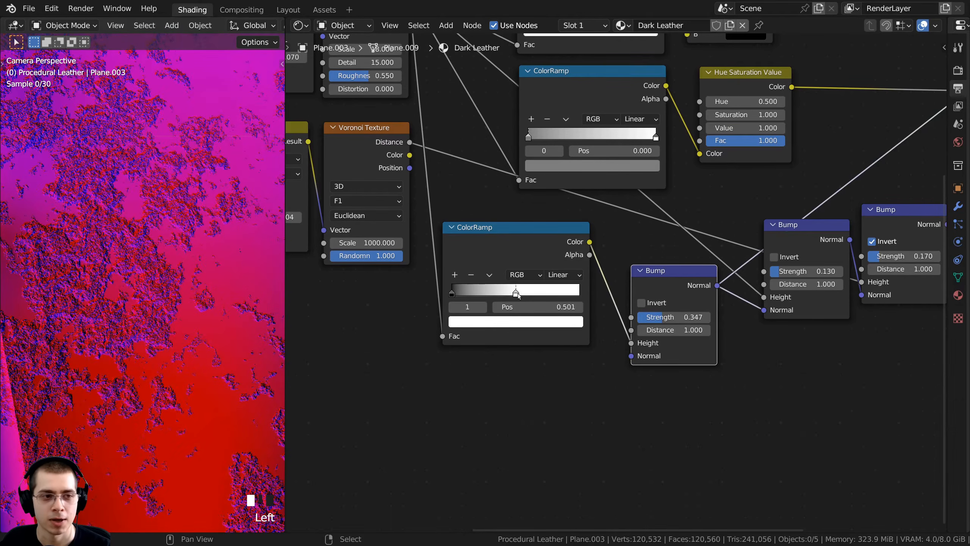
middle_click_drag(115, 244, 130, 374, "shift")
scroll(89, 102, "down", 2)
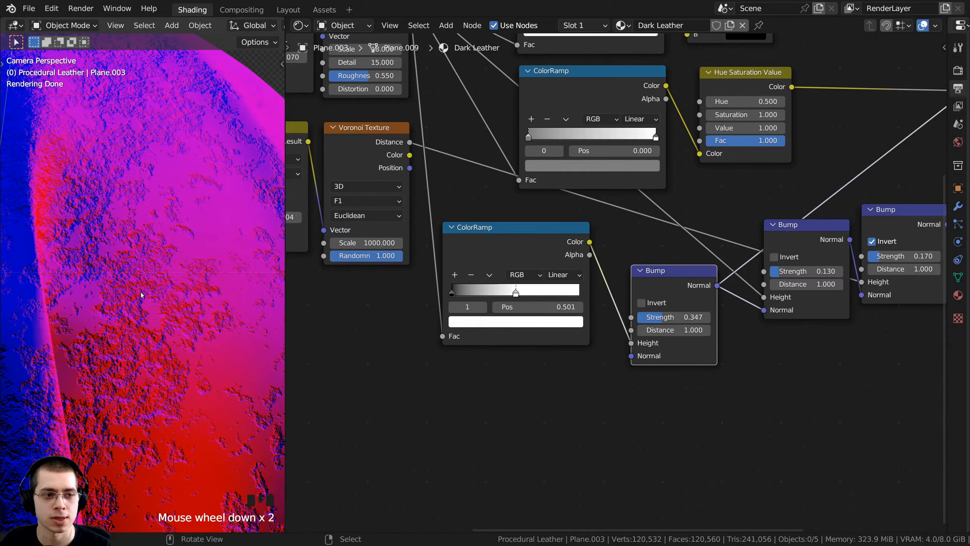
middle_click_drag(141, 295, 202, 316, "shift")
scroll(787, 283, "up", 5)
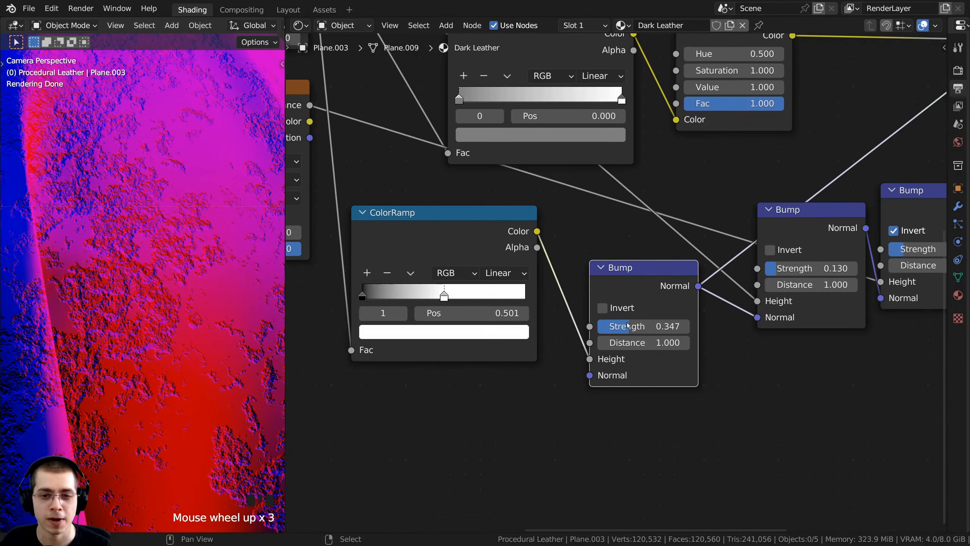
Set the Strength of the Bump node beside the new ColorRamp to 0.25 and nudge it and the adjacent Bump node into place
left_click(628, 326)
type(".")
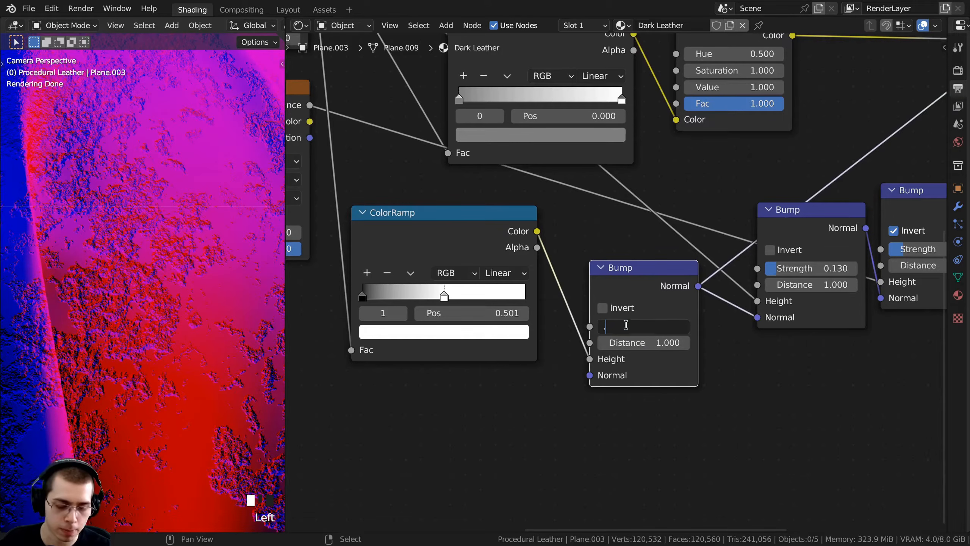
type("25")
key("Return")
scroll(100, 202, "down", 2)
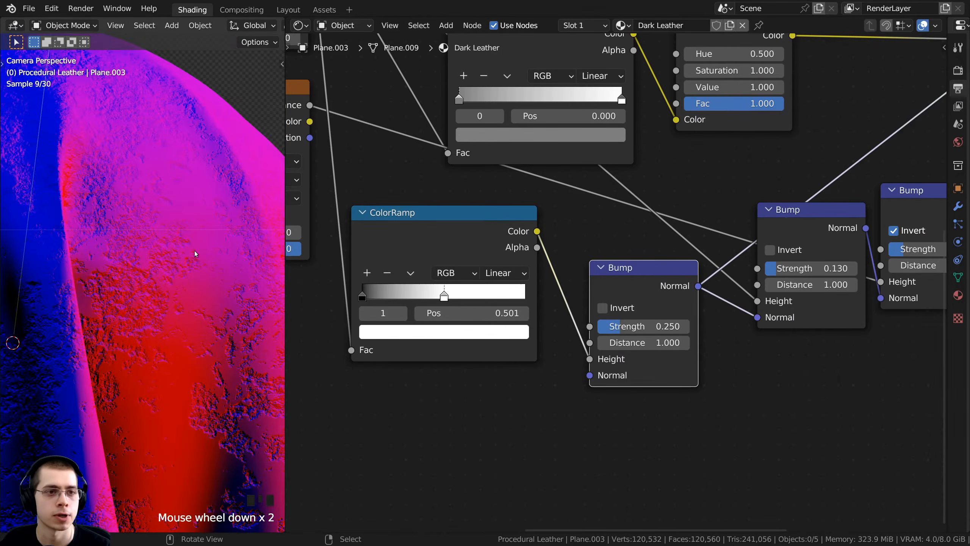
scroll(100, 202, "up", 2)
left_click_drag(649, 267, 653, 266)
left_click_drag(802, 212, 789, 211)
Set the new ColorRamp's white stop to position 0.504 and inspect the bumps over the cloth's folds
left_click_drag(465, 293, 465, 292)
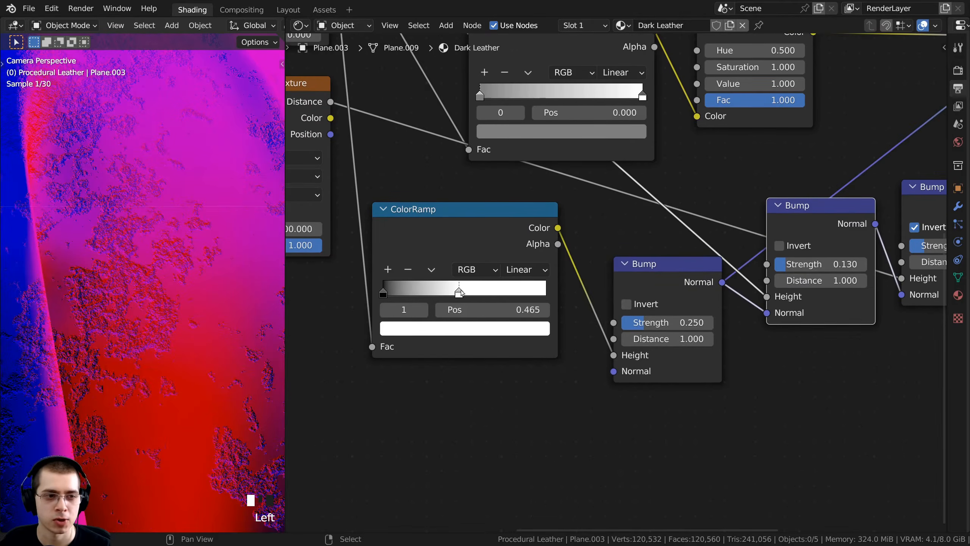
left_click(465, 293)
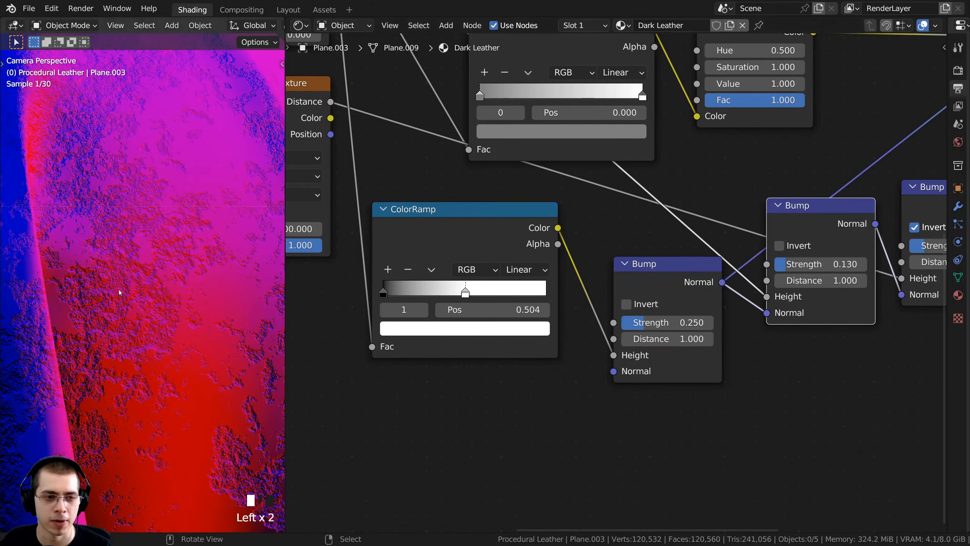
scroll(98, 199, "down", 5)
middle_click_drag(88, 230, 98, 199, "shift")
scroll(190, 354, "up", 4)
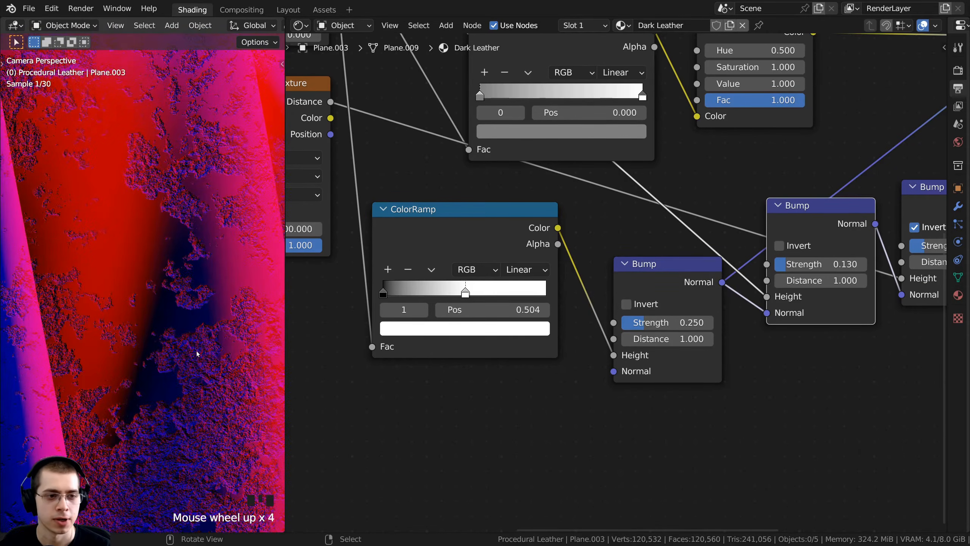
middle_click_drag(184, 318, 232, 252, "shift")
scroll(573, 268, "down", 3)
Preview the last Bump node in the chain, and reconnect the Principled BSDF to the Material Output's Surface to view the full leather
middle_click_drag(573, 268, 551, 276)
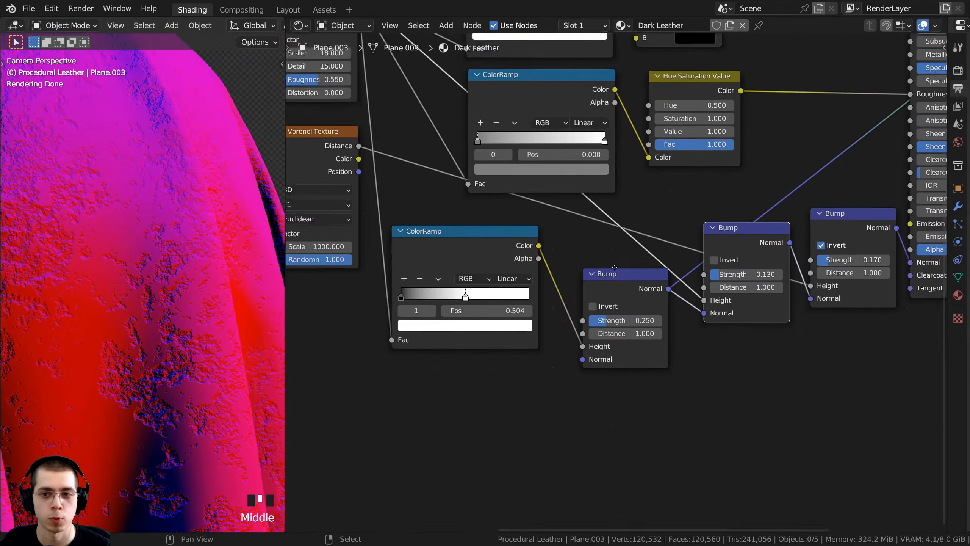
middle_click_drag(550, 276, 439, 325)
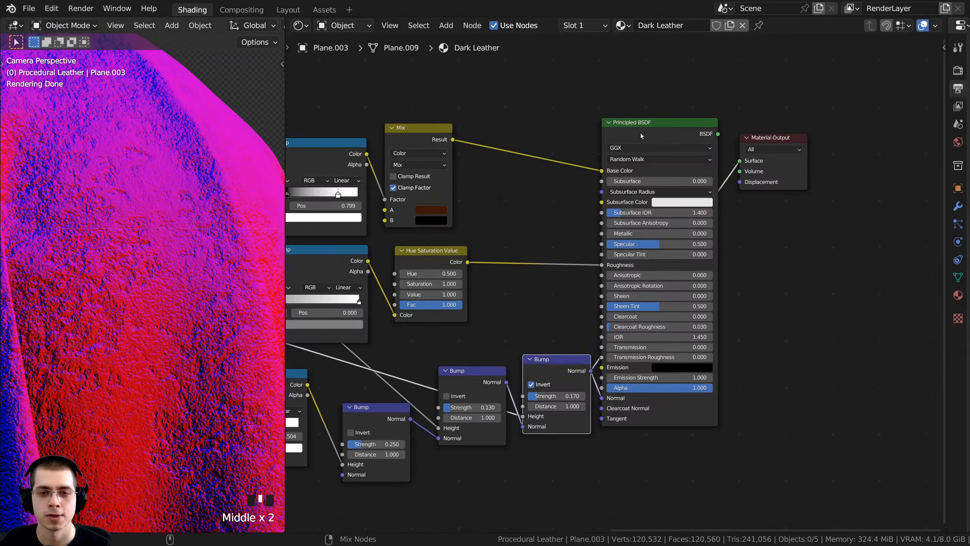
left_click(649, 132, "ctrl+shift")
scroll(539, 216, "down", 1)
scroll(539, 216, "down", 3)
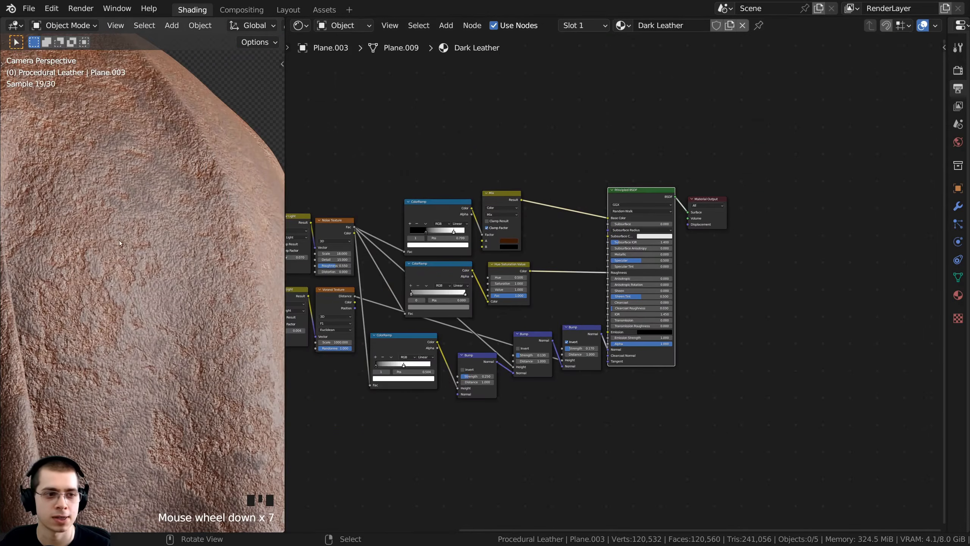
scroll(119, 239, "down", 10)
middle_click_drag(149, 268, 196, 225, "shift")
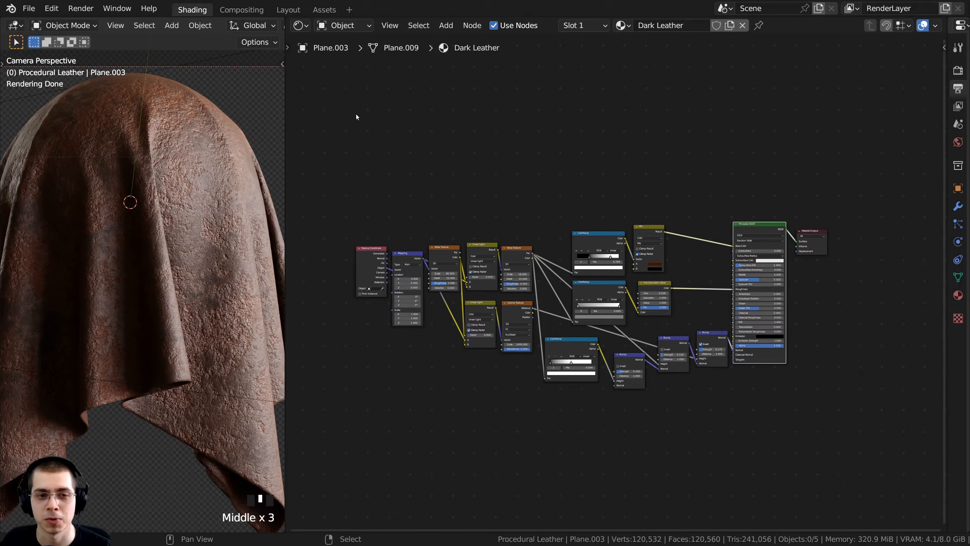
Group all nodes except the Material Output into one node group and return to the material's main node tree
left_click_drag(329, 117, 769, 435)
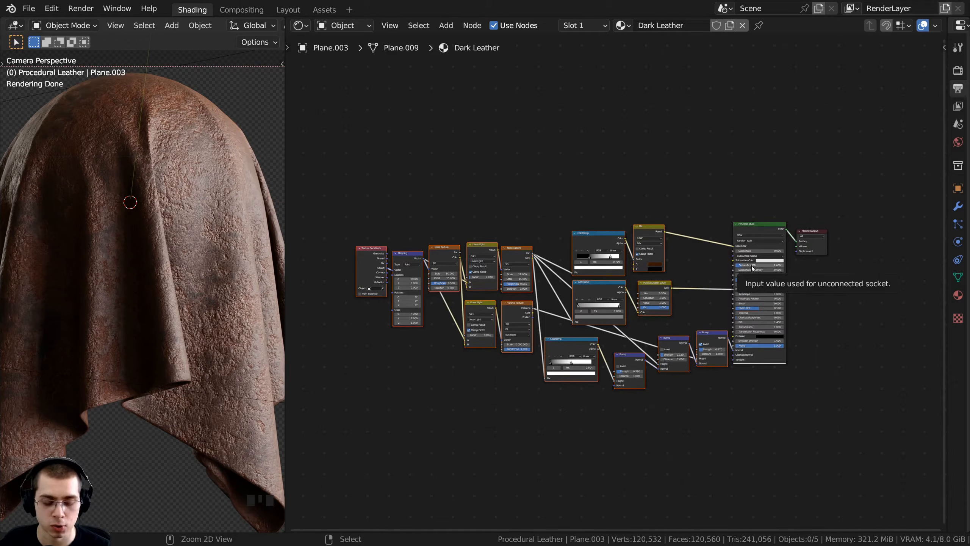
key("ctrl+g")
scroll(751, 265, "up", 4)
middle_click_drag(628, 244, 618, 232)
scroll(619, 231, "up", 1)
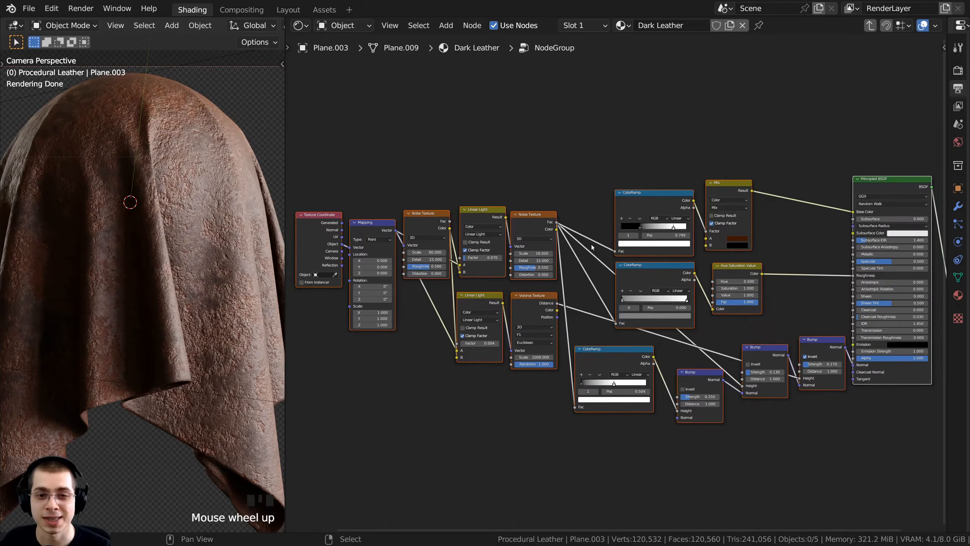
key("Tab")
Open the node group to check its contents and return to the main node tree
scroll(571, 264, "up", 4)
key("Tab")
key("Tab")
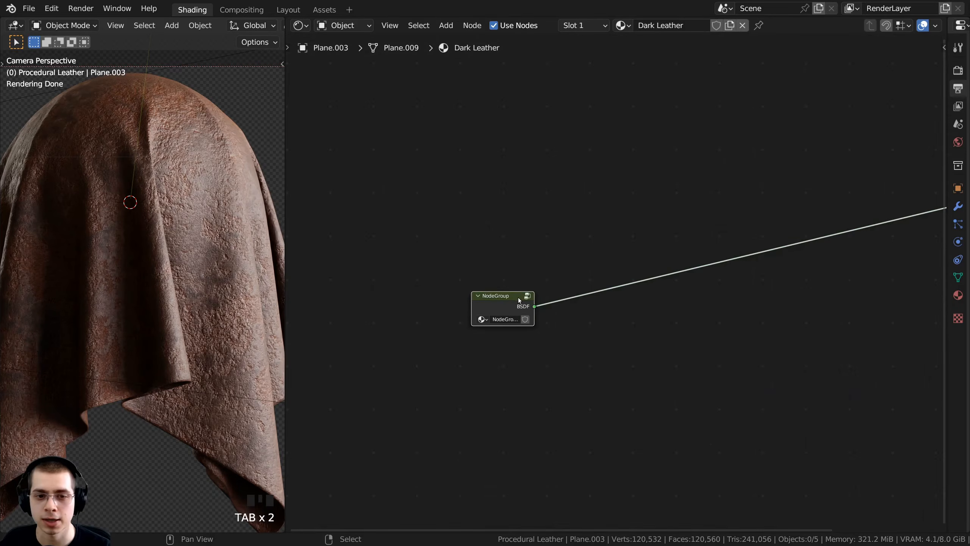
key("Tab")
scroll(519, 298, "down", 2)
key("Tab")
Move the node group close to the Material Output node
left_click_drag(524, 295, 822, 187)
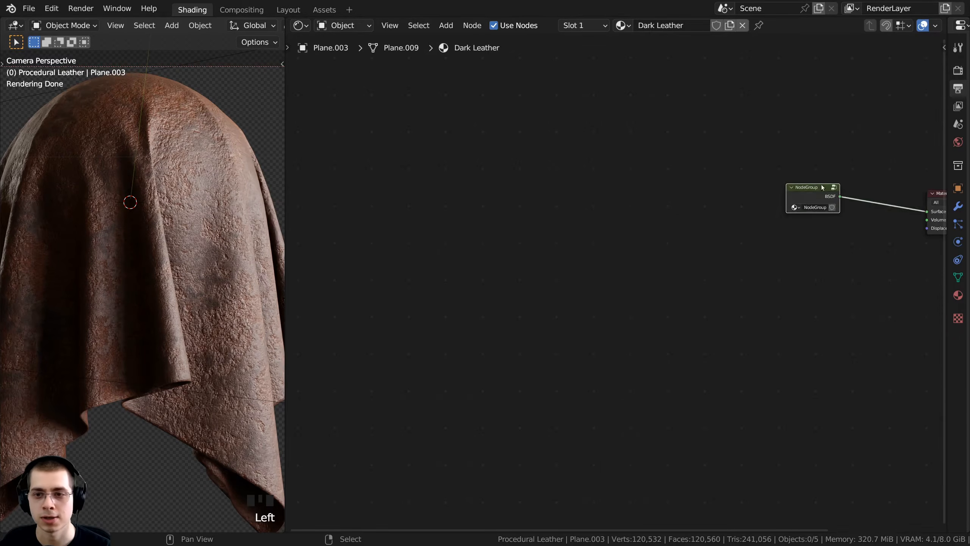
middle_click_drag(822, 187, 551, 239)
scroll(550, 237, "up", 6)
left_click_drag(524, 218, 607, 233)
mouse_move(534, 247)
left_mouse_down()
mouse_move(484, 245)
mouse_move(535, 244)
left_mouse_up()
scroll(567, 218, "up", 1)
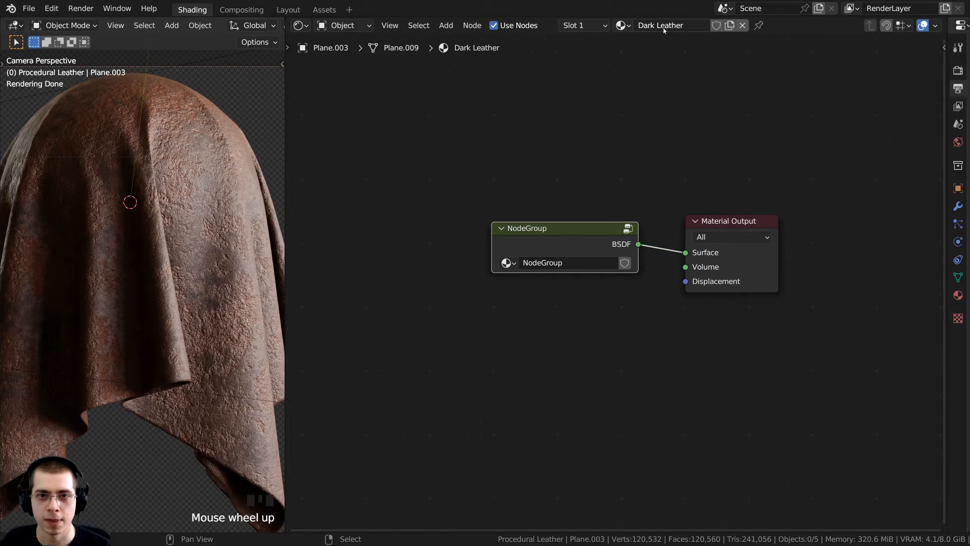
Rename the node group as Dark Leather, reusing the material's name, and widen the group node slightly
left_click(664, 26)
key("ctrl+c")
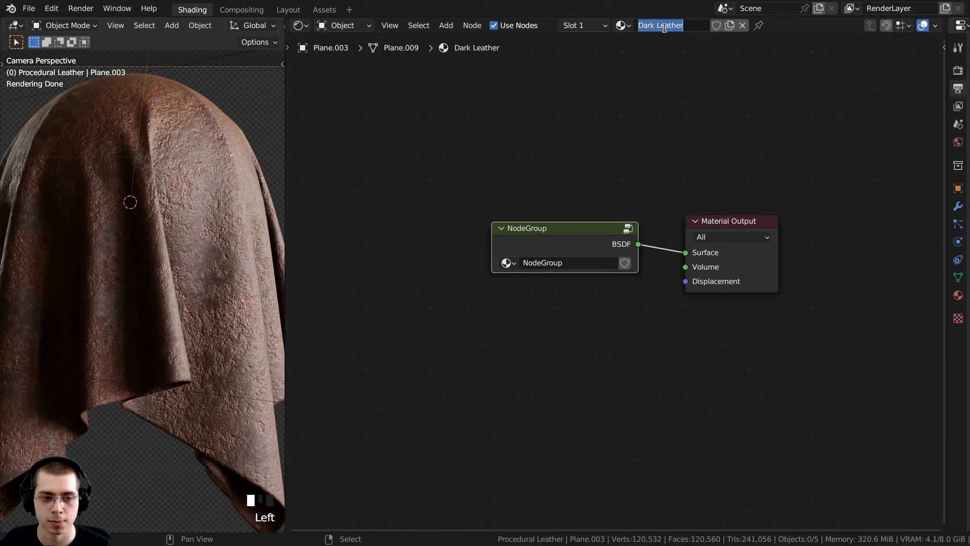
double_click(542, 266)
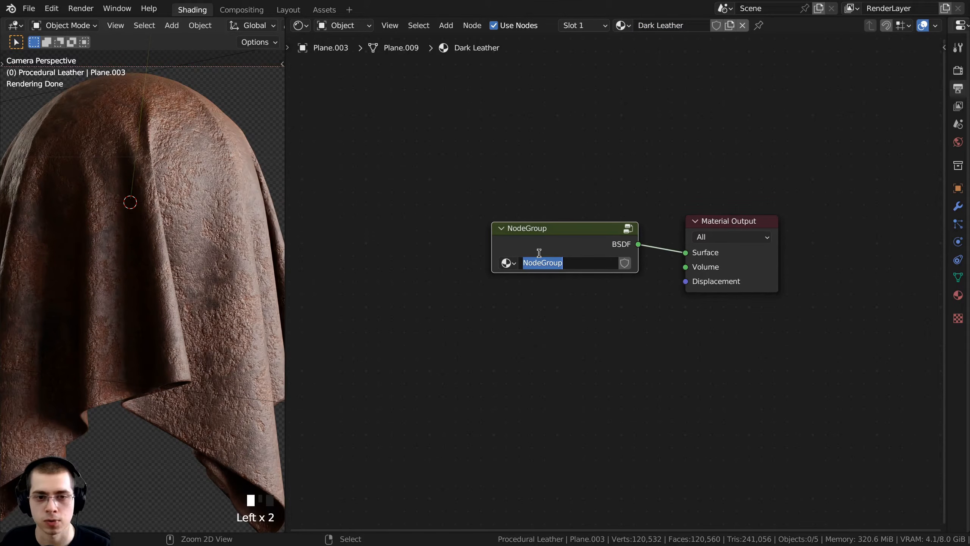
key("ctrl+v")
key("Return")
scroll(481, 236, "up", 2)
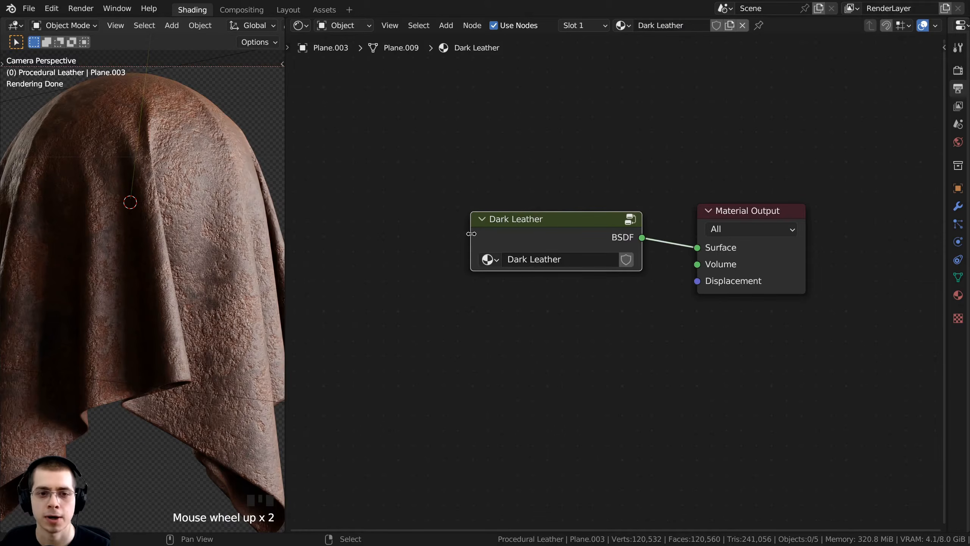
left_click_drag(471, 234, 507, 234)
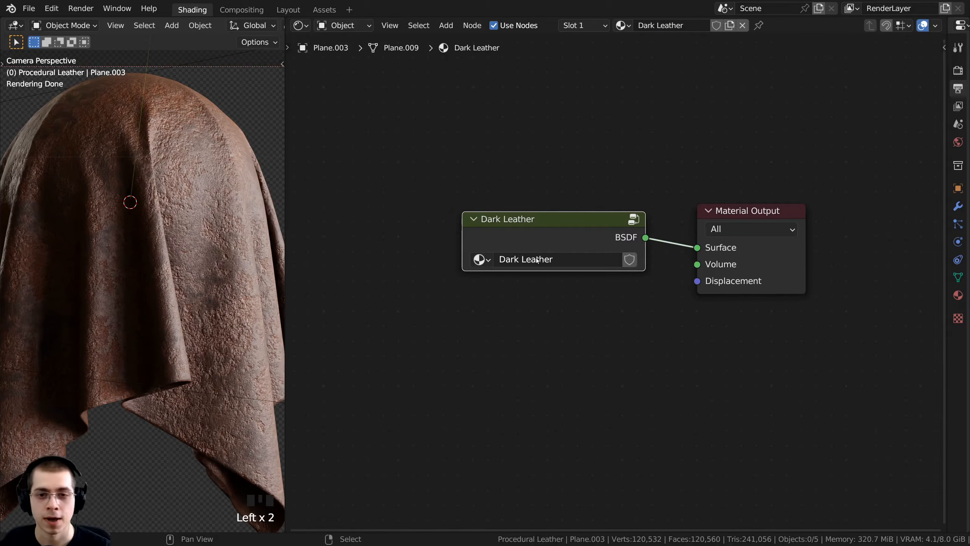
Inside the Dark Leather group, rename the BSDF output as Shader and return to the main node tree
key("Tab")
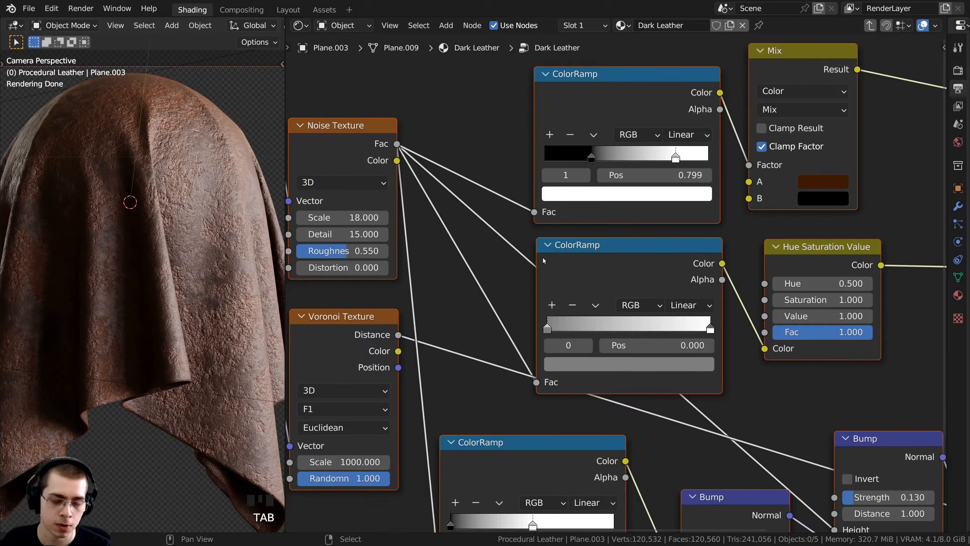
scroll(635, 234, "down", 1)
middle_click_drag(636, 233, 623, 213)
key("n")
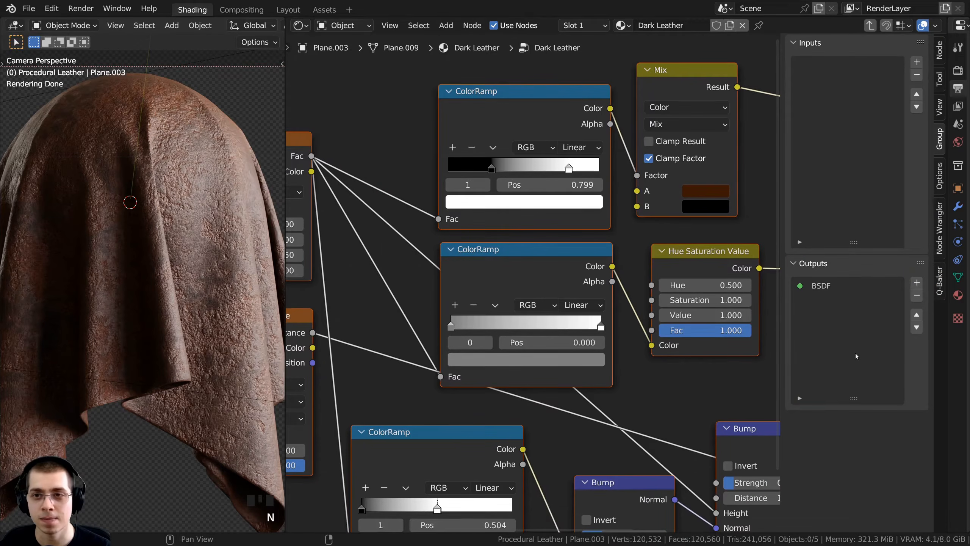
double_click(798, 42)
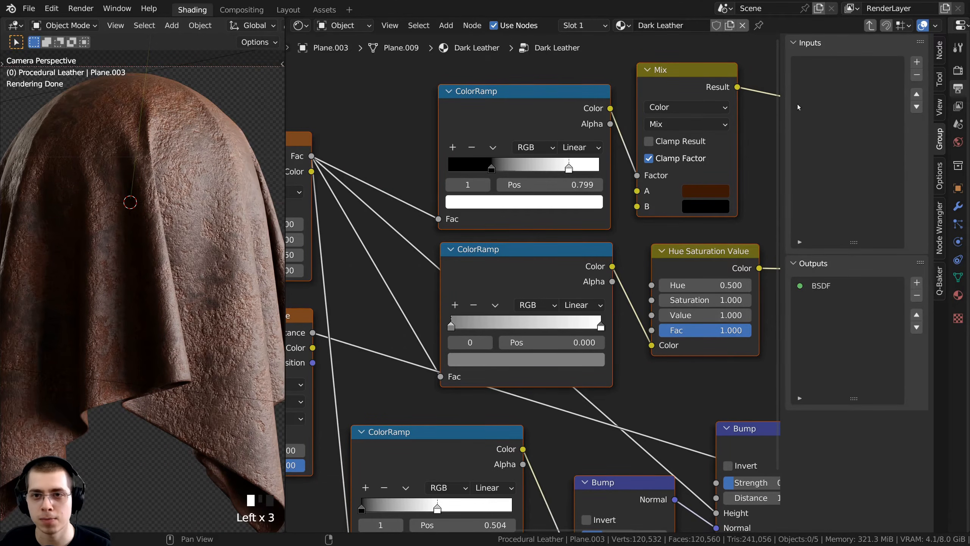
double_click(818, 288)
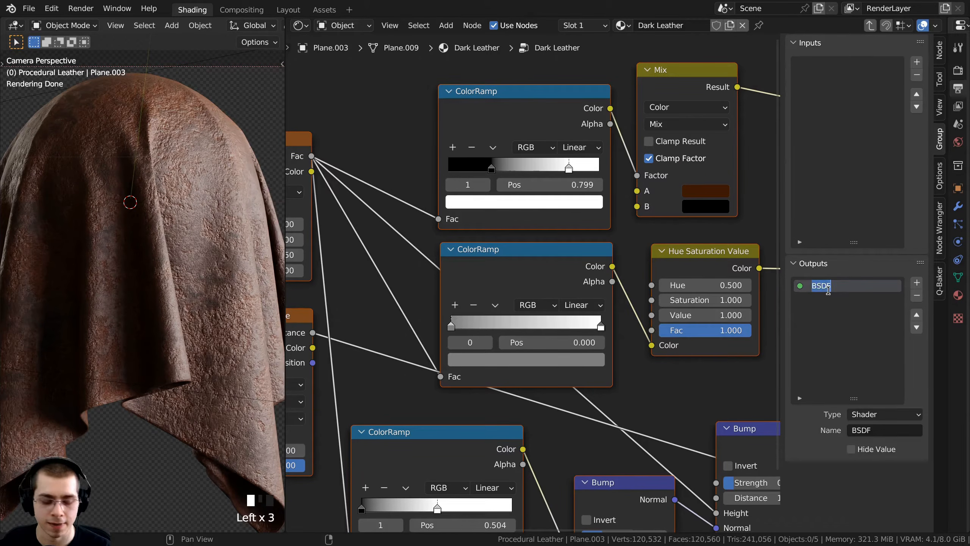
type("Shader")
key("Return")
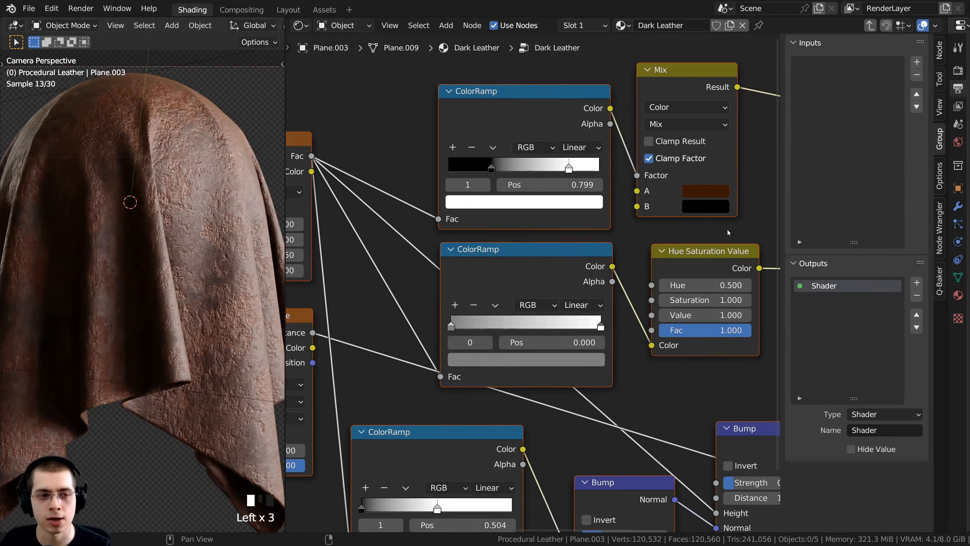
key("Tab")
middle_click_drag(522, 257, 537, 257)
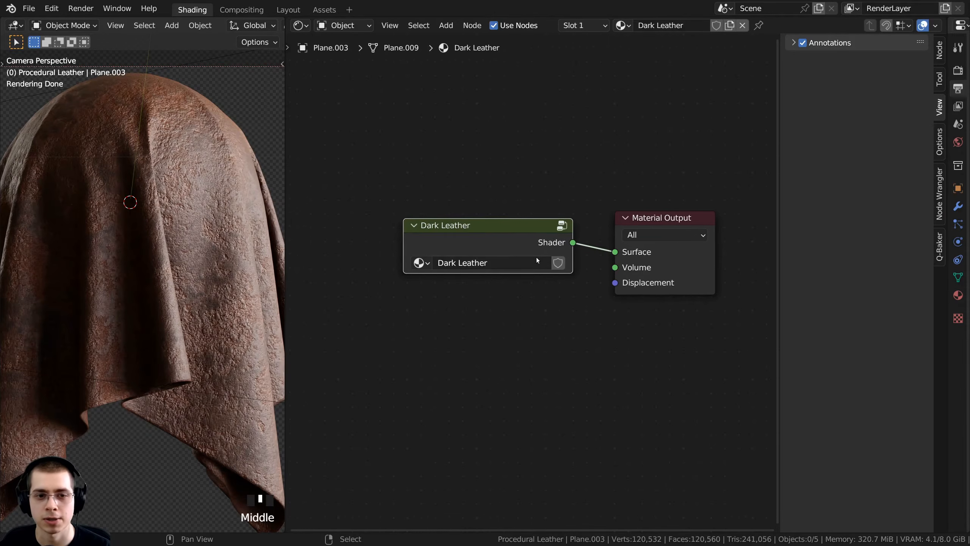
Inside the group, place the Group Input node below the Texture Coordinate node, beside the Mapping node
key("Tab")
scroll(531, 257, "down", 5)
middle_click_drag(348, 282, 560, 289)
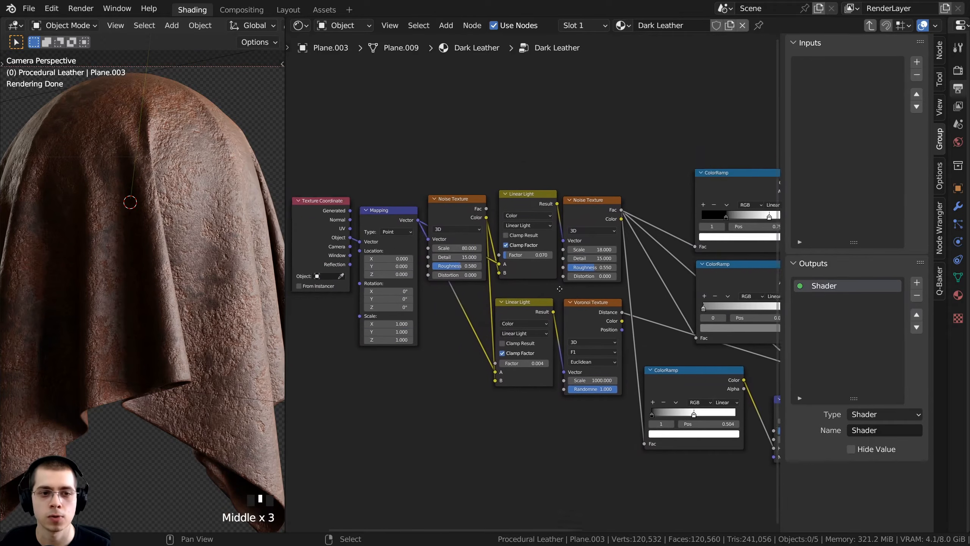
scroll(578, 288, "up", 2)
left_click(462, 285)
scroll(459, 258, "up", 3)
middle_click_drag(458, 258, 333, 234)
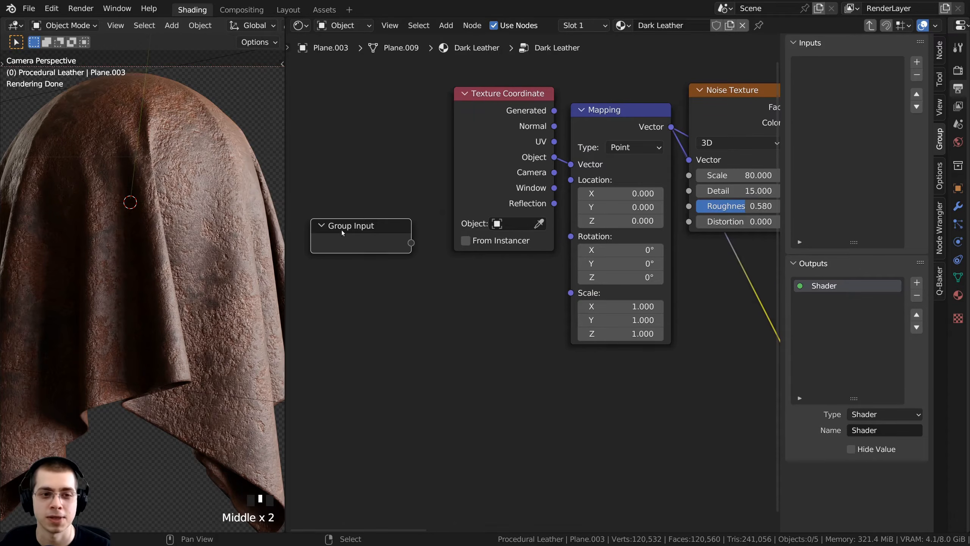
left_click_drag(343, 228, 471, 279)
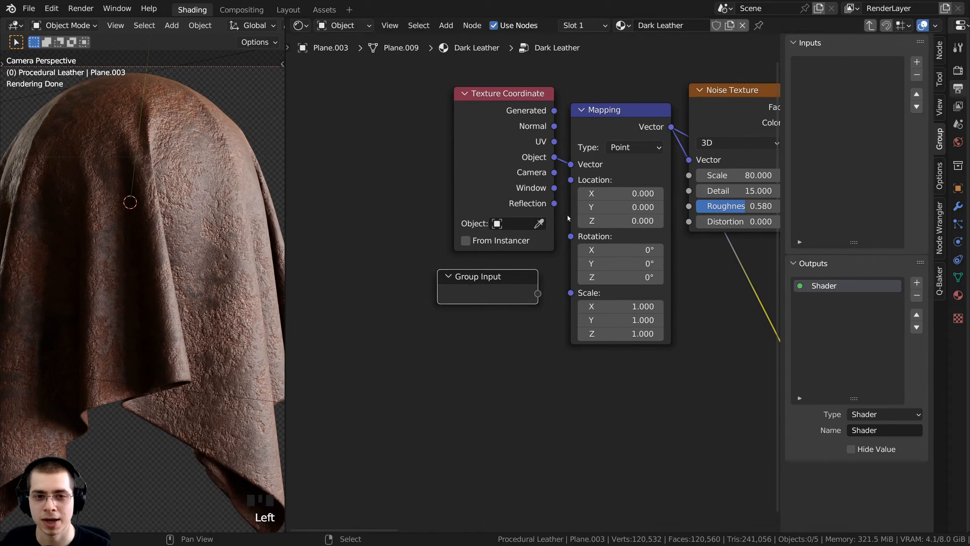
left_click_drag(593, 301, 593, 297)
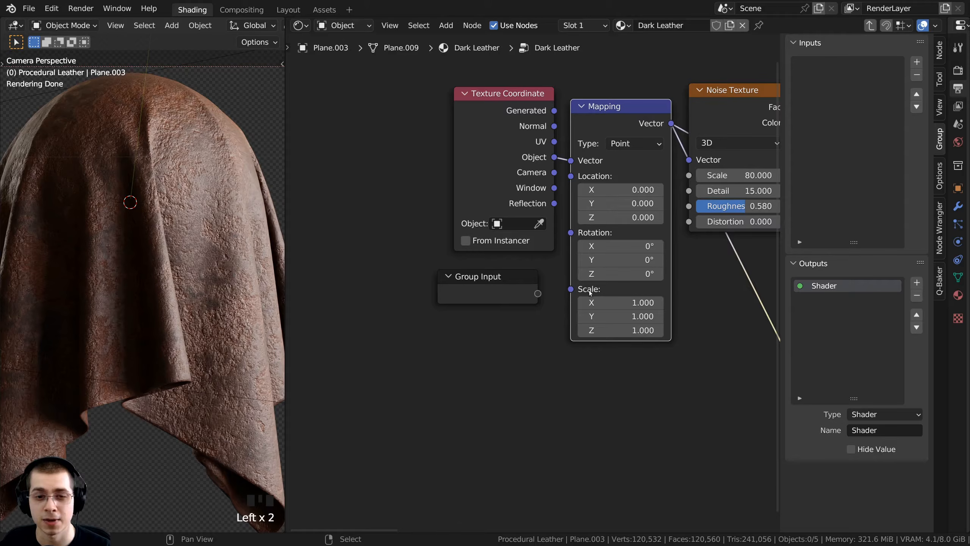
Expose the Mapping node's Scale as a group input by linking it to the Group Input node
scroll(608, 302, "down", 5)
middle_click_drag(604, 195, 500, 184)
scroll(502, 184, "up", 2)
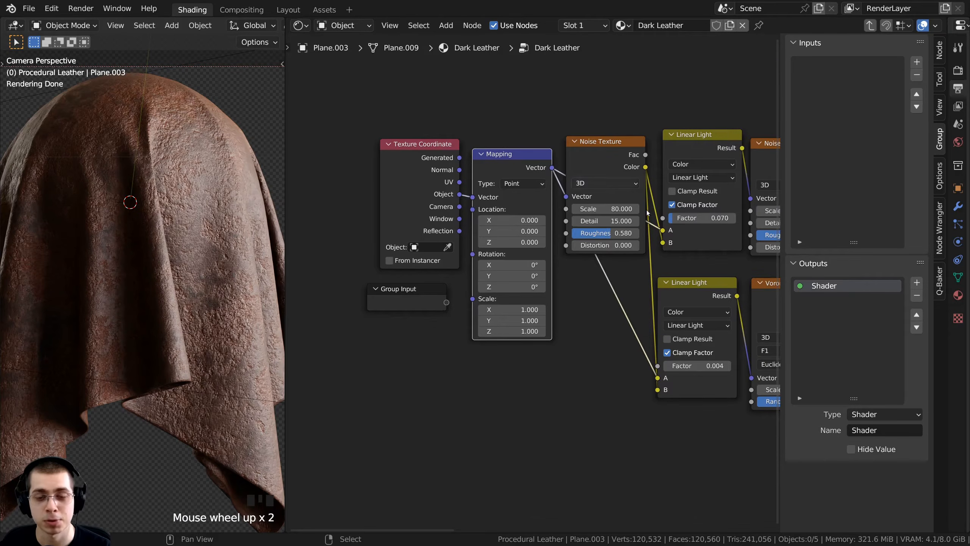
scroll(536, 291, "up", 3)
middle_click_drag(532, 263, 533, 249)
scroll(531, 247, "up", 2)
scroll(516, 327, "down", 1)
middle_click_drag(514, 327, 528, 340)
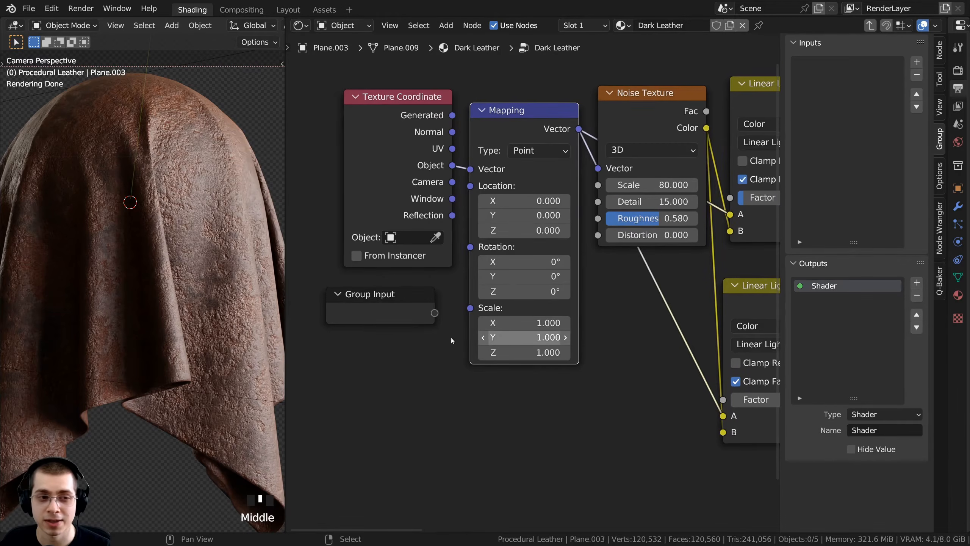
middle_click_drag(475, 309, 490, 314)
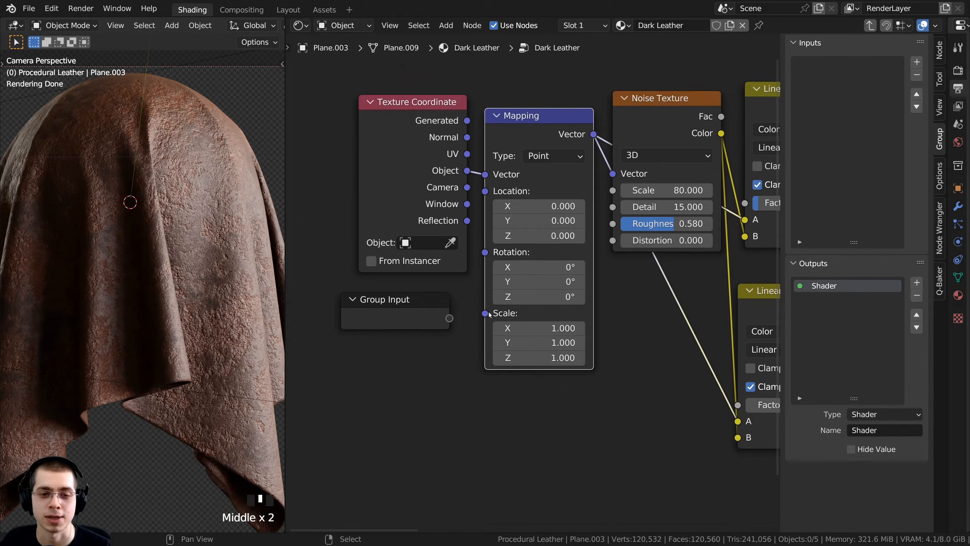
left_click_drag(486, 313, 444, 326)
left_click_drag(443, 323, 445, 320)
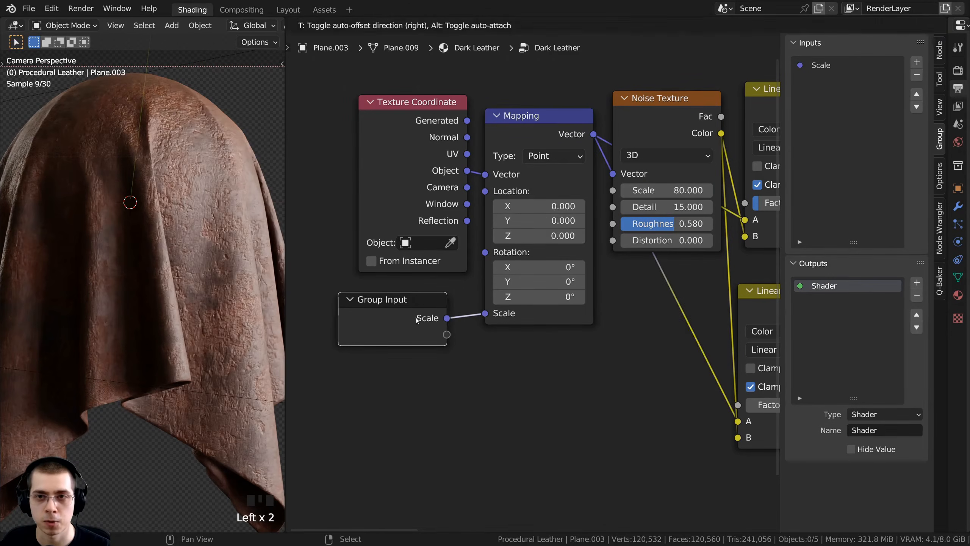
Check the Scale input on the group node in the main node tree and go back inside the group
left_click(819, 68)
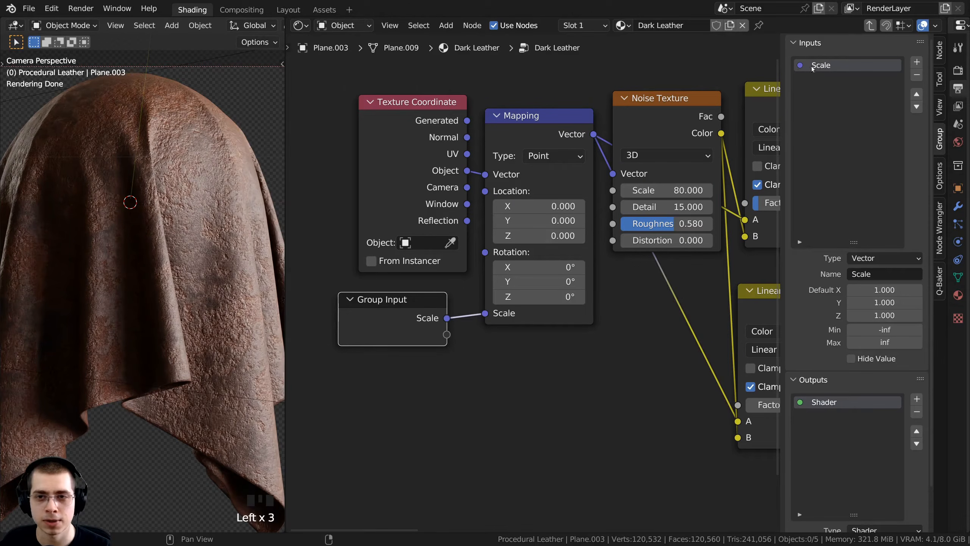
key("Tab")
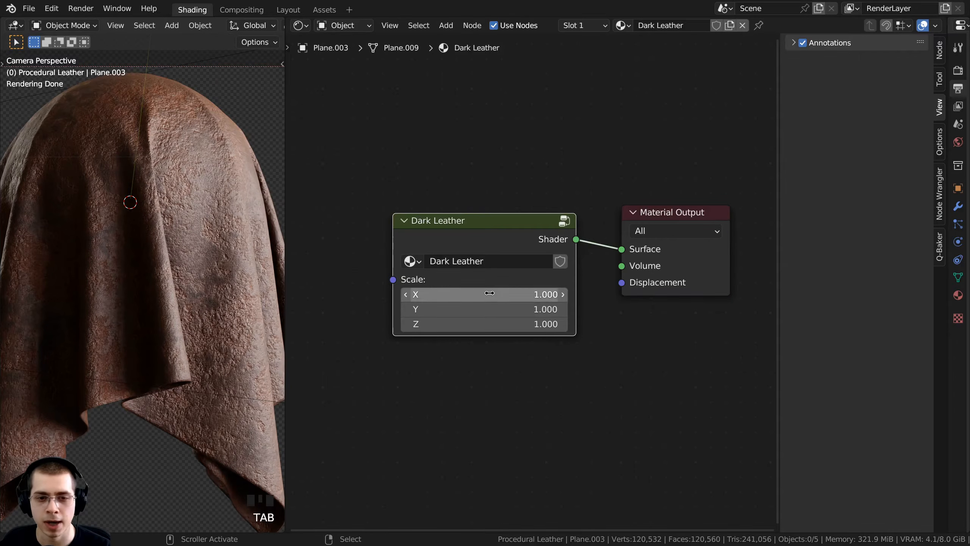
left_click(488, 237)
key("Tab")
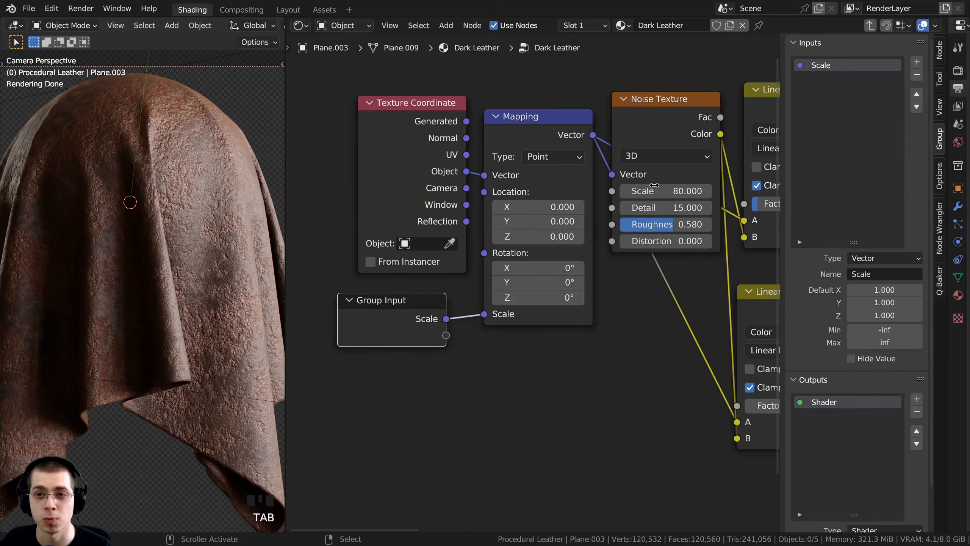
Configure the group's Scale input as type Float with default 1 and minimum 0
left_click(866, 259)
left_click(865, 302)
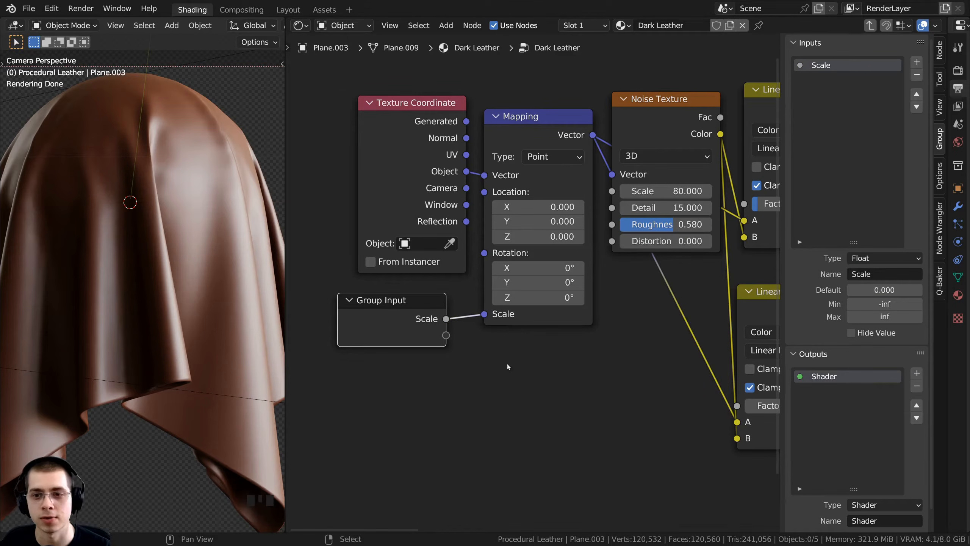
left_click(867, 290)
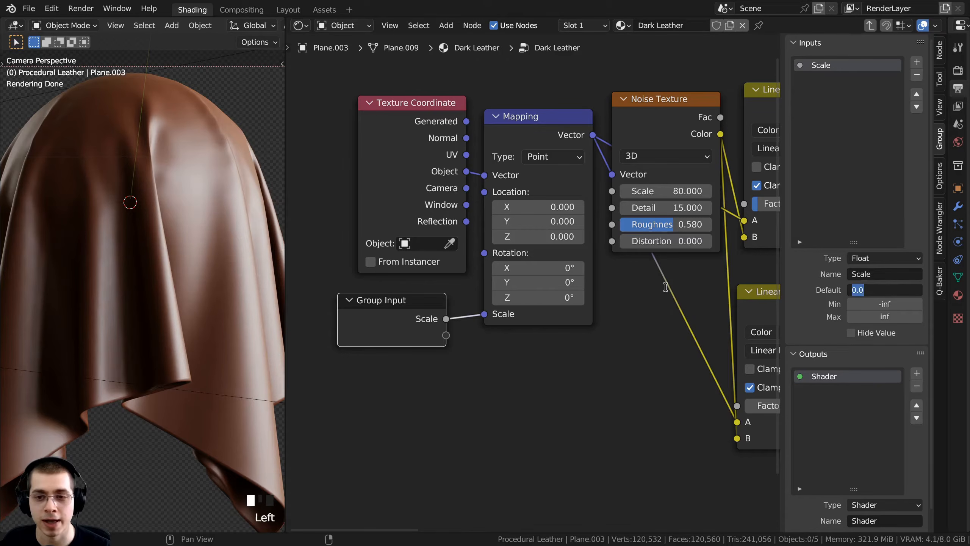
type("1")
key("Return")
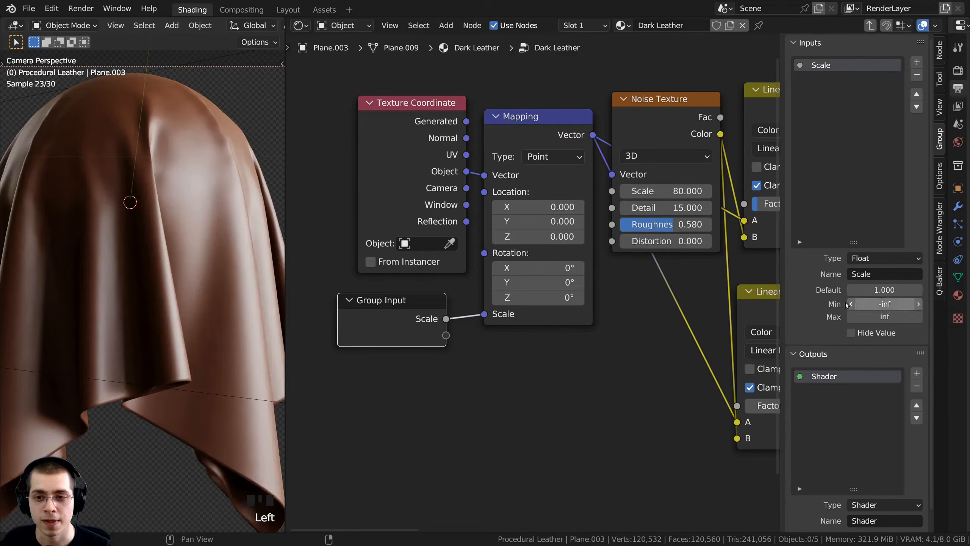
left_click(883, 304)
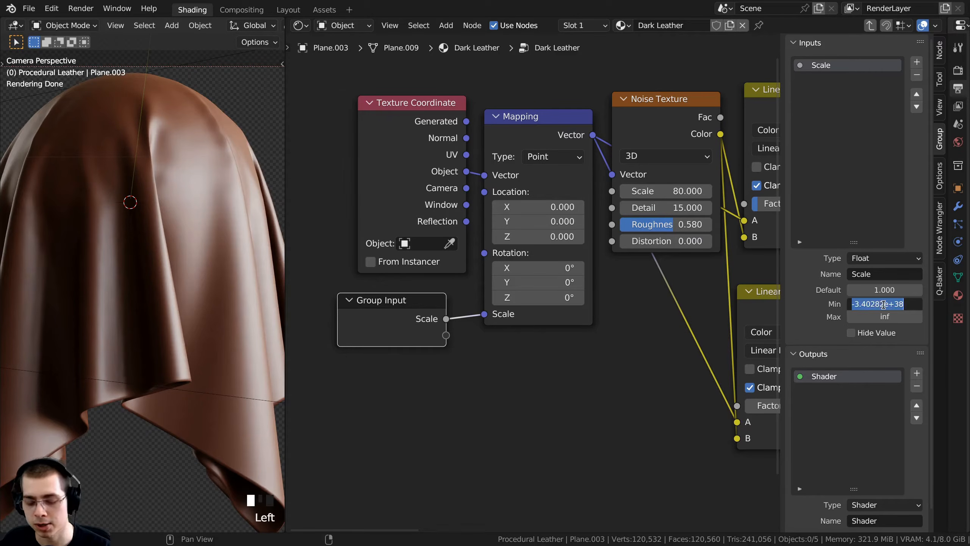
type("0")
key("Return")
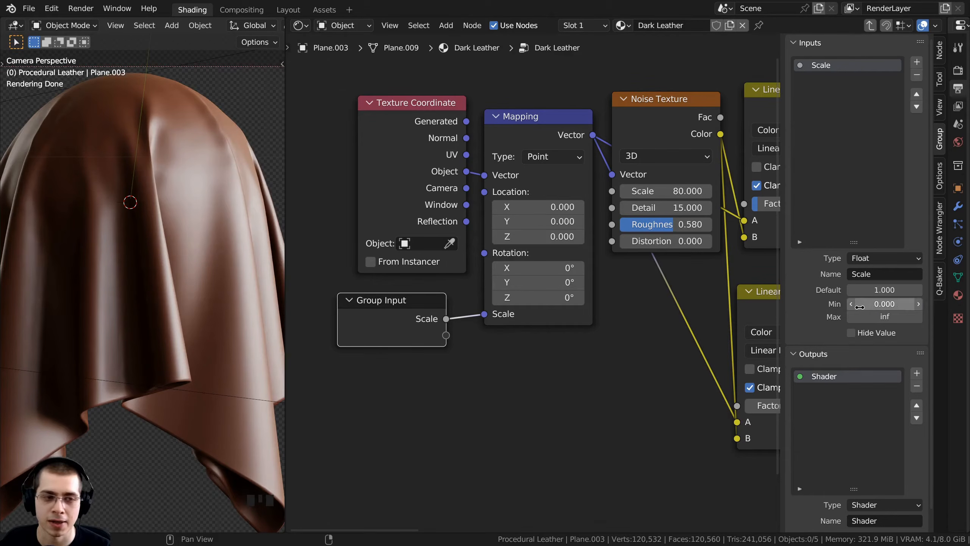
Return to the main node tree and set the Dark Leather group node's Scale to 1
middle_click_drag(576, 314, 576, 326)
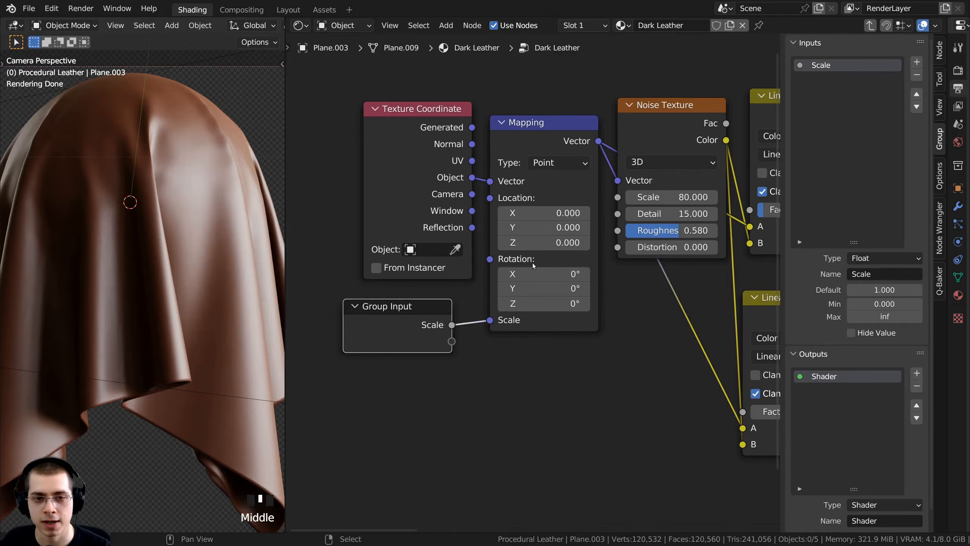
key("Tab")
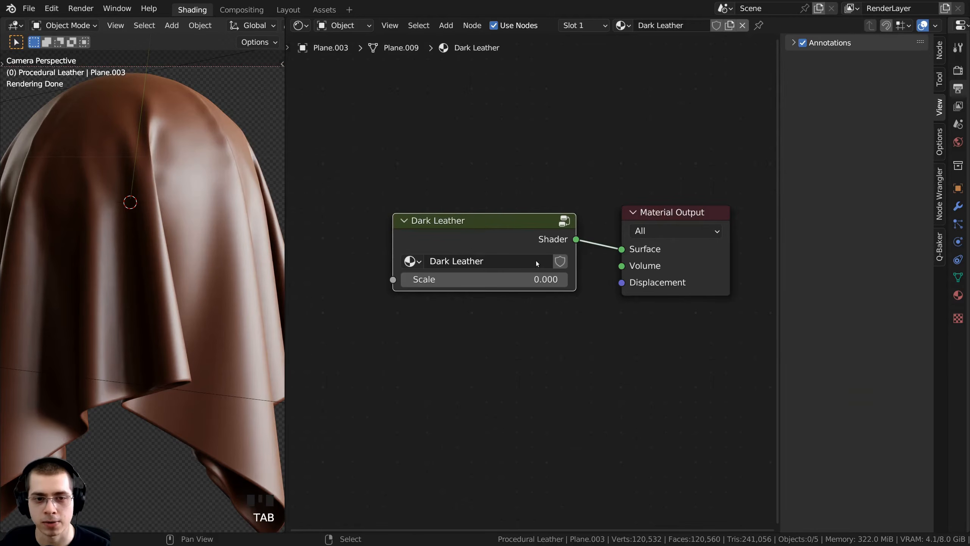
left_click(496, 286)
type("1")
left_click(499, 216)
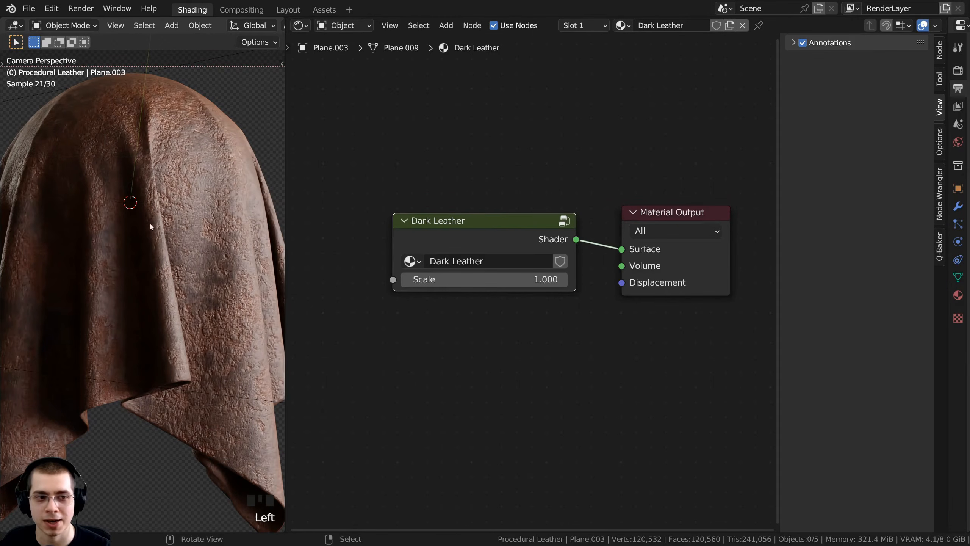
Inside the group, expose the Scale of the Noise Texture beside the Mapping node as a new group input
double_click(433, 223)
key("Tab")
scroll(463, 324, "down", 2)
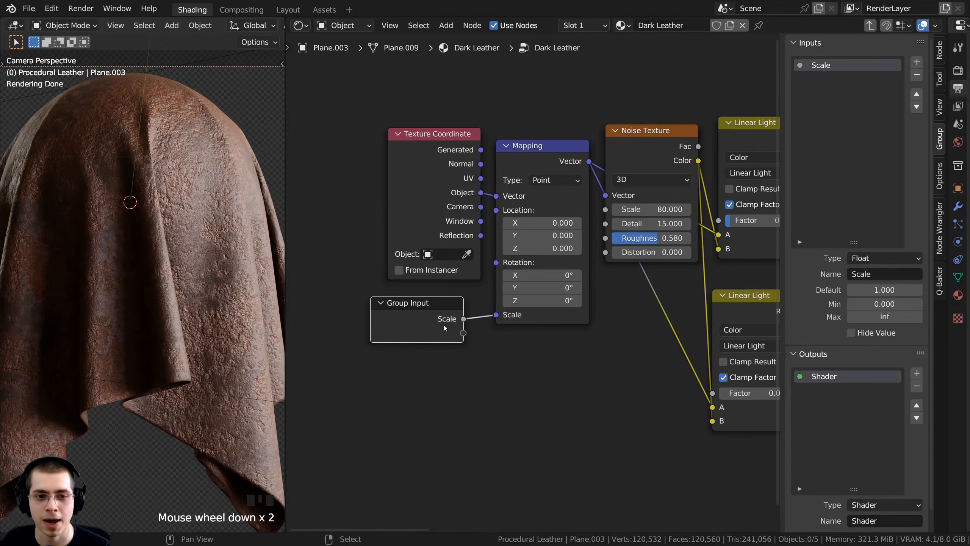
middle_click_drag(463, 325, 485, 323)
scroll(443, 321, "up", 2)
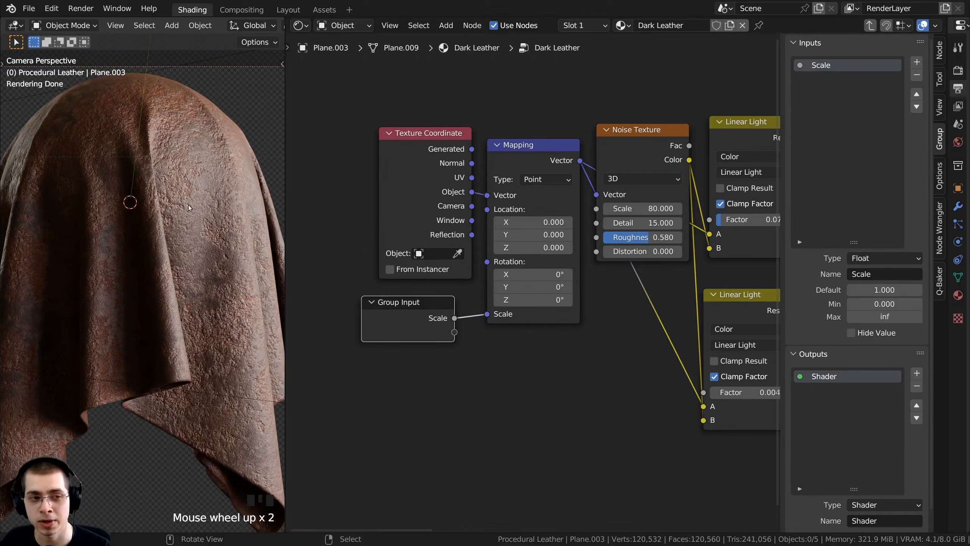
middle_click_drag(593, 316, 562, 291)
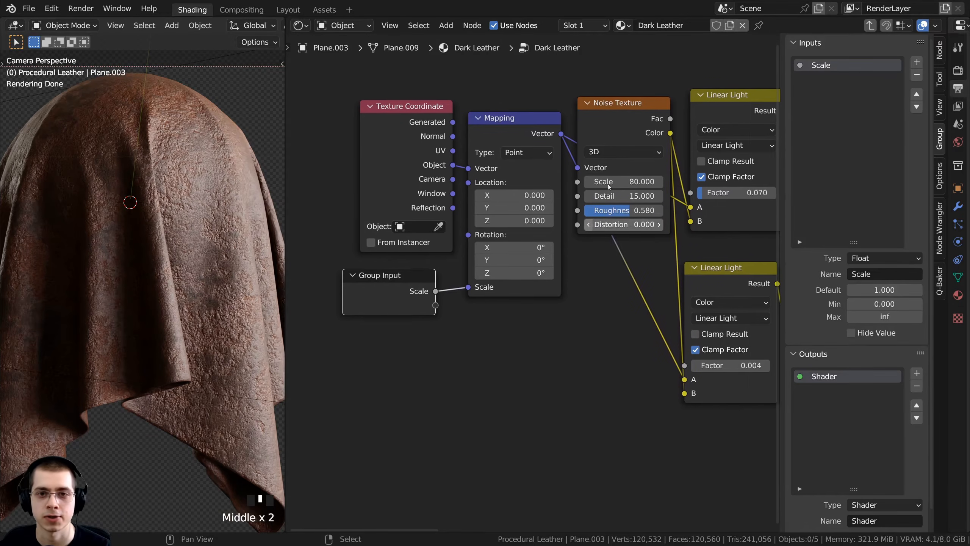
left_click(601, 104)
left_click_drag(612, 182, 438, 264)
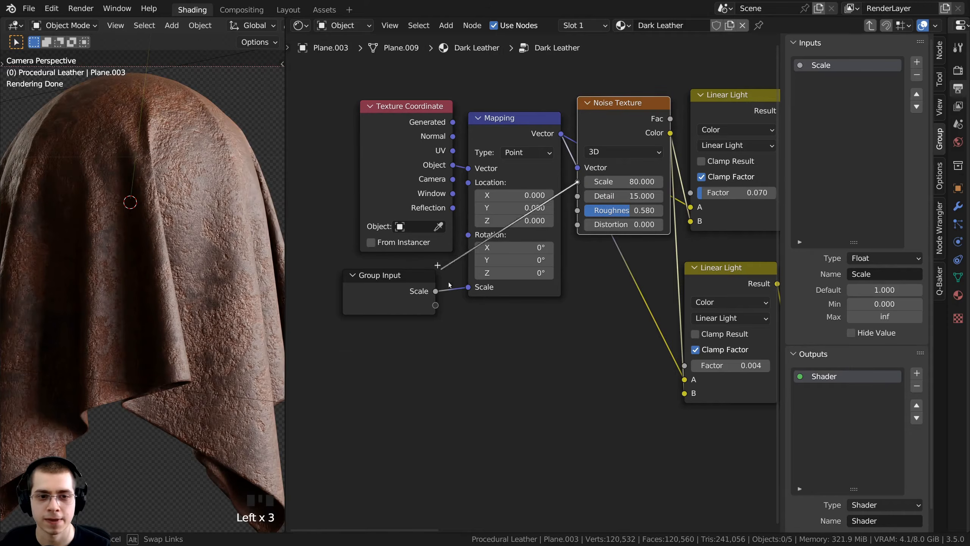
left_click_drag(439, 307, 436, 305)
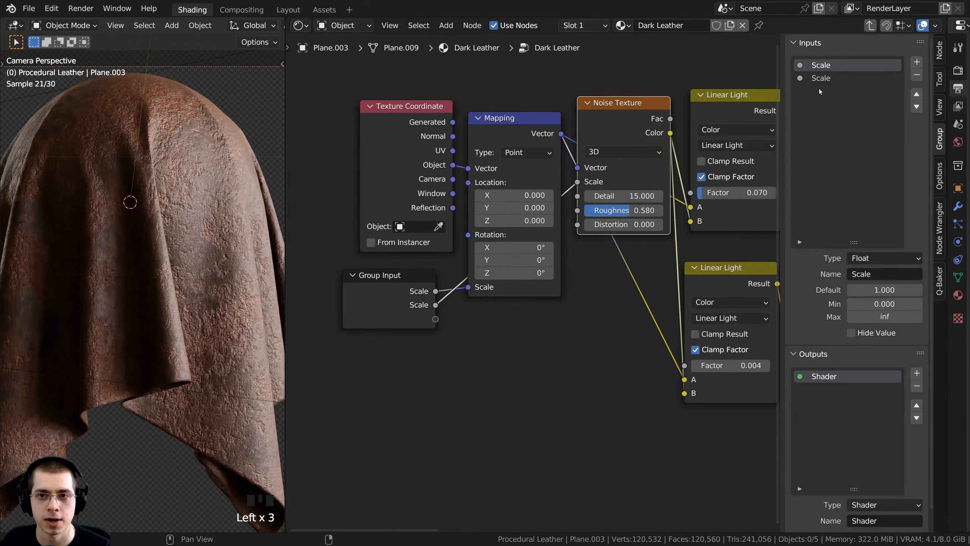
Rename the group's second Scale input as Noise Scale and set its minimum to 0
left_click(817, 79)
double_click(816, 78)
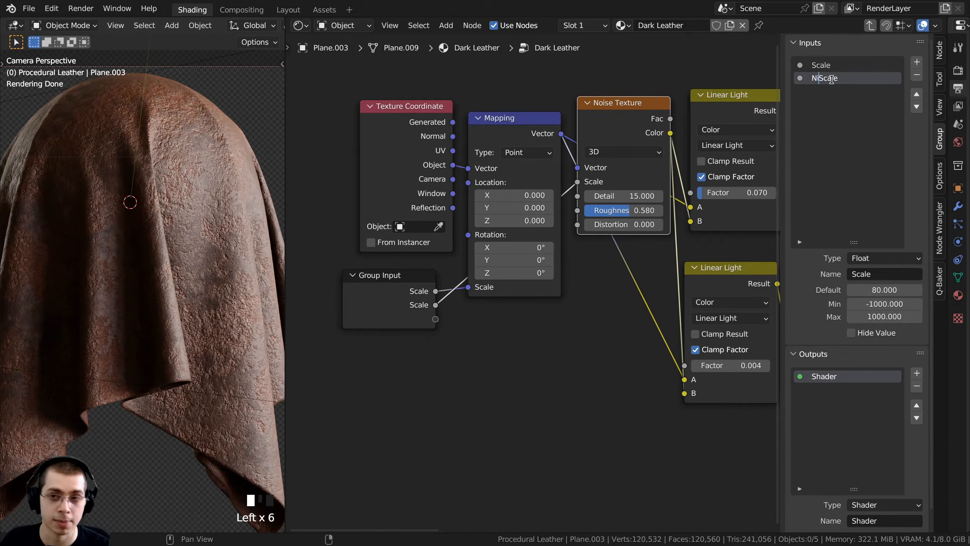
type("Noise Scale")
key("Return")
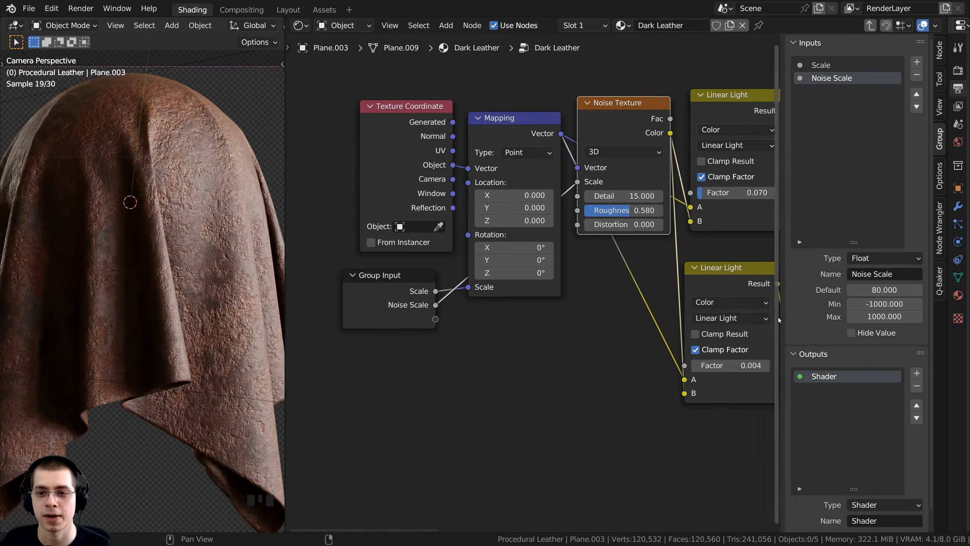
left_click(875, 306)
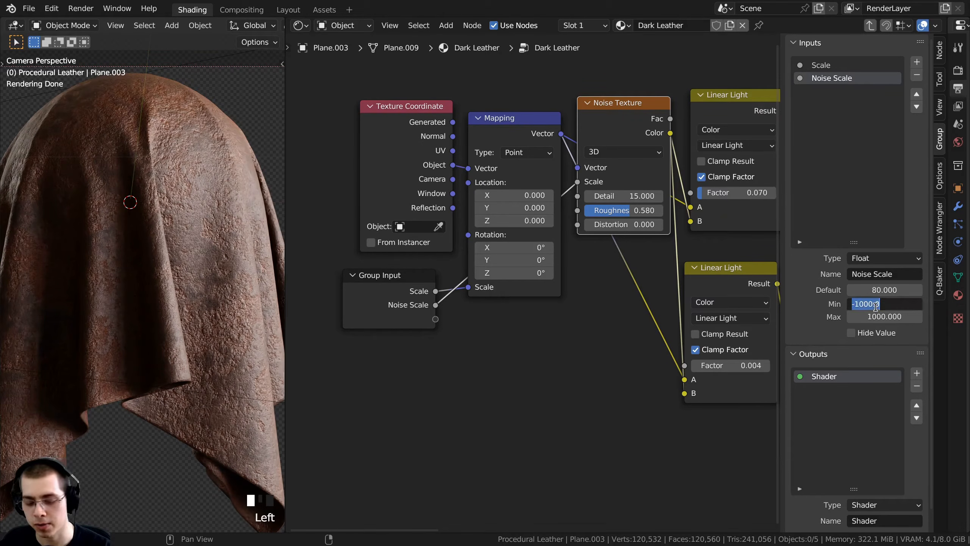
type("0")
key("Return")
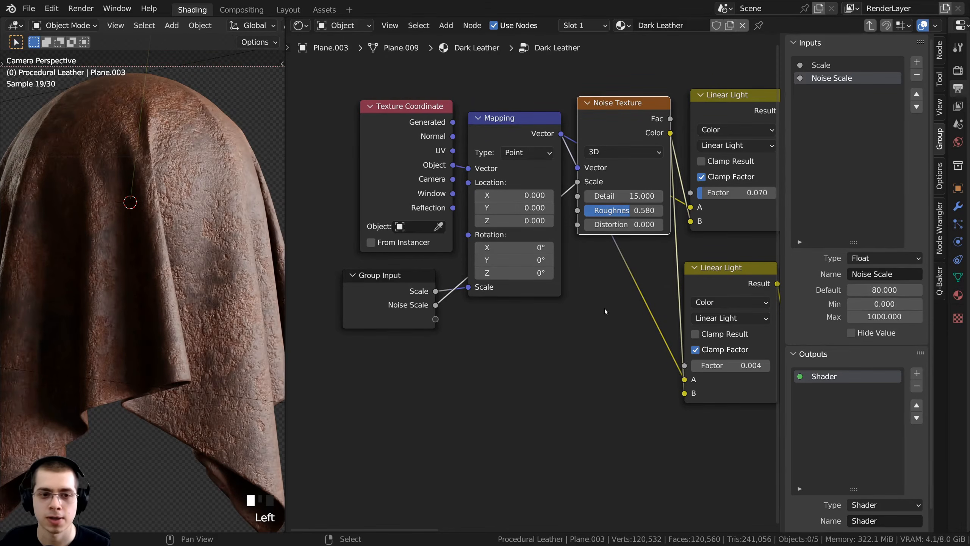
Expose the Scale of the Voronoi Texture as a new group input
middle_click_drag(340, 270, 397, 286)
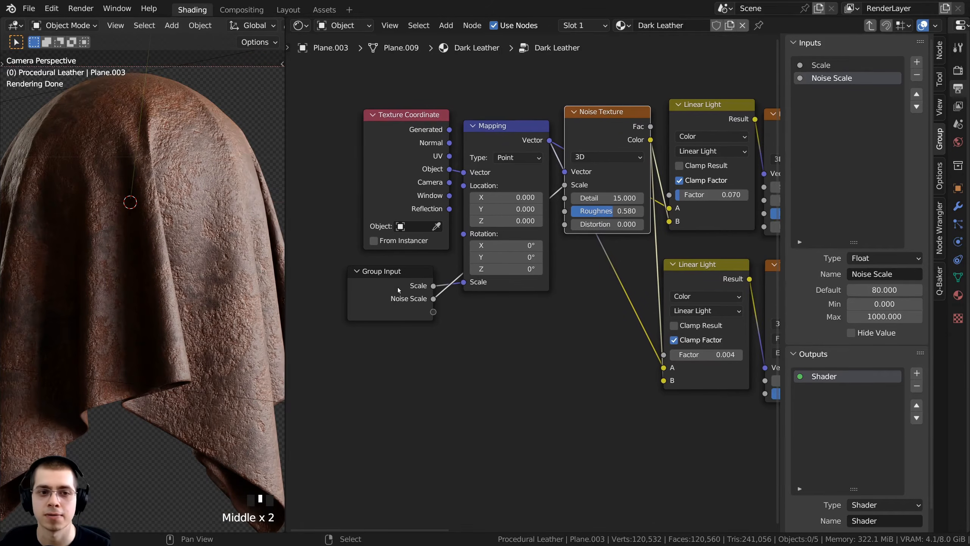
middle_click_drag(715, 264, 577, 224)
middle_click_drag(666, 246, 687, 224)
left_click_drag(687, 220, 688, 216)
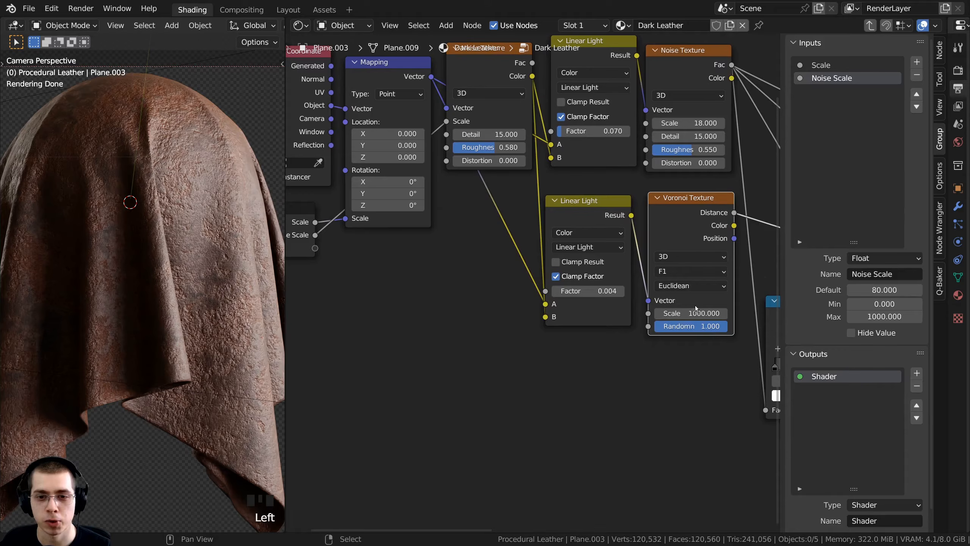
mouse_move(696, 313)
left_mouse_down()
mouse_move(680, 313)
mouse_move(696, 313)
left_mouse_up()
scroll(152, 268, "up", 4)
scroll(153, 268, "down", 4)
middle_click_drag(661, 347, 707, 348)
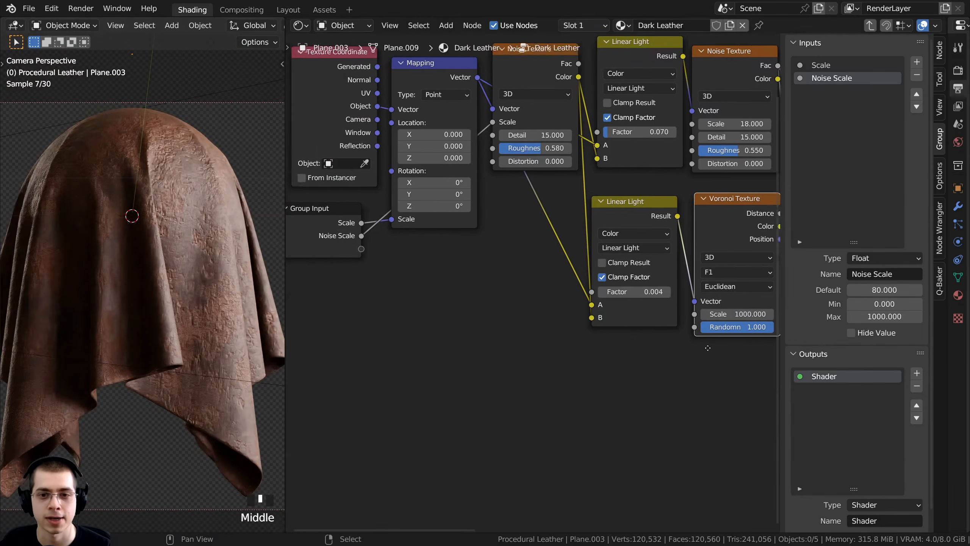
scroll(707, 348, "down", 3)
left_click_drag(679, 308, 416, 259)
Rename the newly exposed Voronoi scale input as Leather Scale
left_click(814, 92)
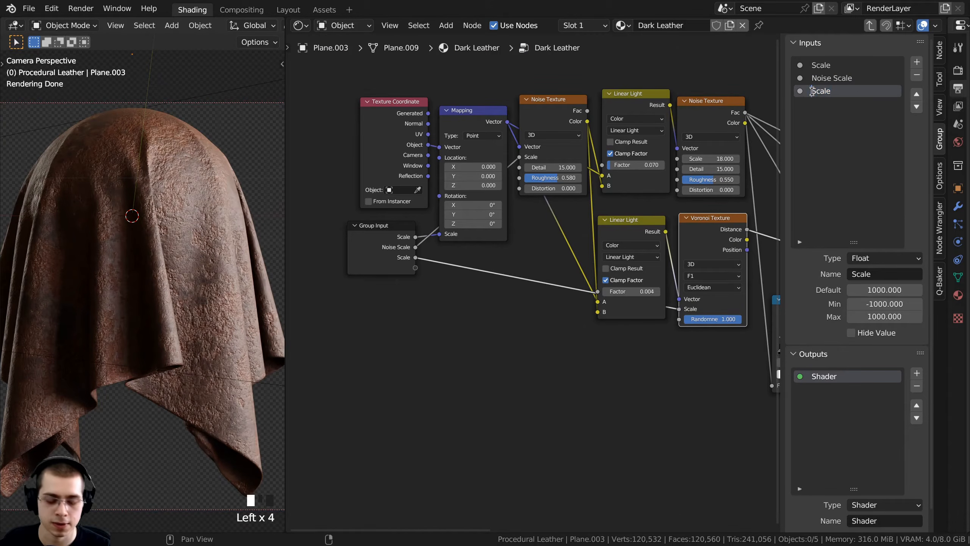
type("Leather")
key("Return")
Check the Leather Scale input on the Dark Leather group node in the main node tree and go back inside the group
middle_click_drag(577, 297, 542, 294)
scroll(559, 328, "up", 2)
key("Tab")
scroll(529, 294, "up", 3)
scroll(497, 310, "up", 3)
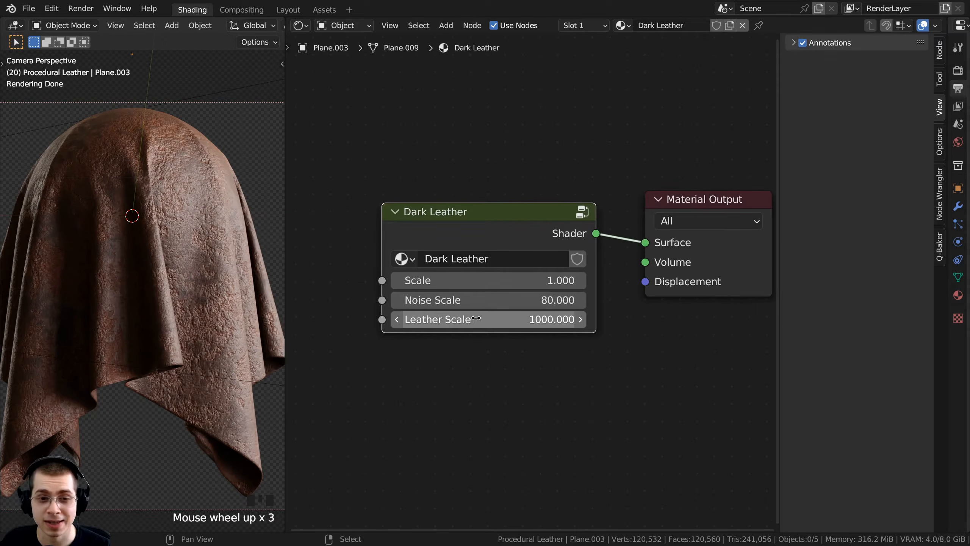
left_click_drag(514, 319, 439, 320)
key("Escape")
key("Tab")
scroll(555, 223, "down", 4)
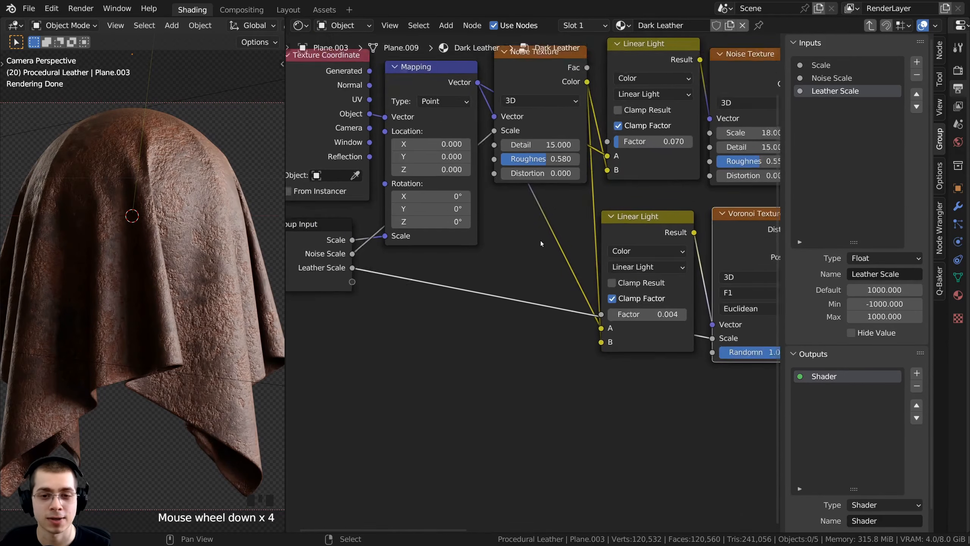
Add a Math node on the link between the Leather Scale group input and the Voronoi Texture's Scale
mouse_move(541, 240)
middle_mouse_down()
mouse_move(526, 232)
mouse_move(522, 240)
middle_mouse_up()
scroll(521, 282, "down", 1)
key("shift+a")
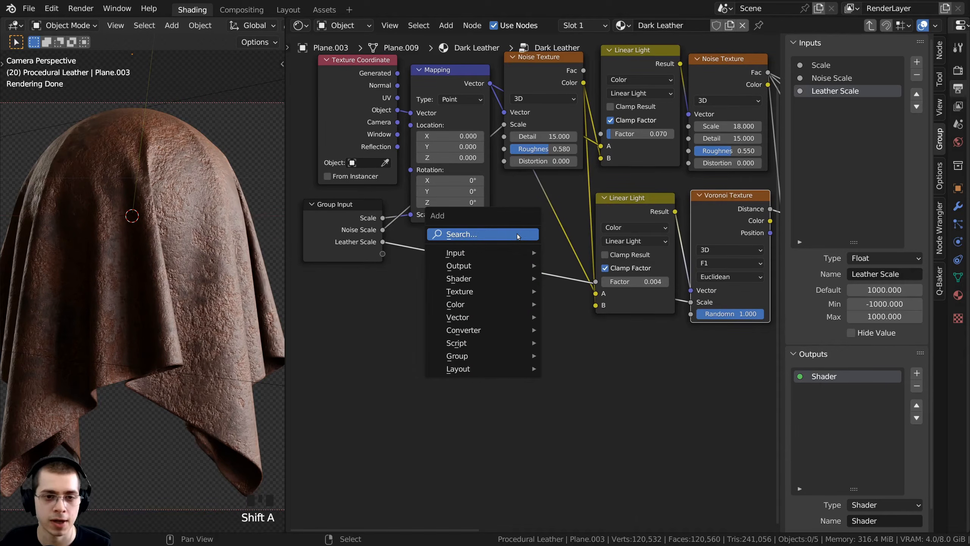
left_click(518, 234)
type("add")
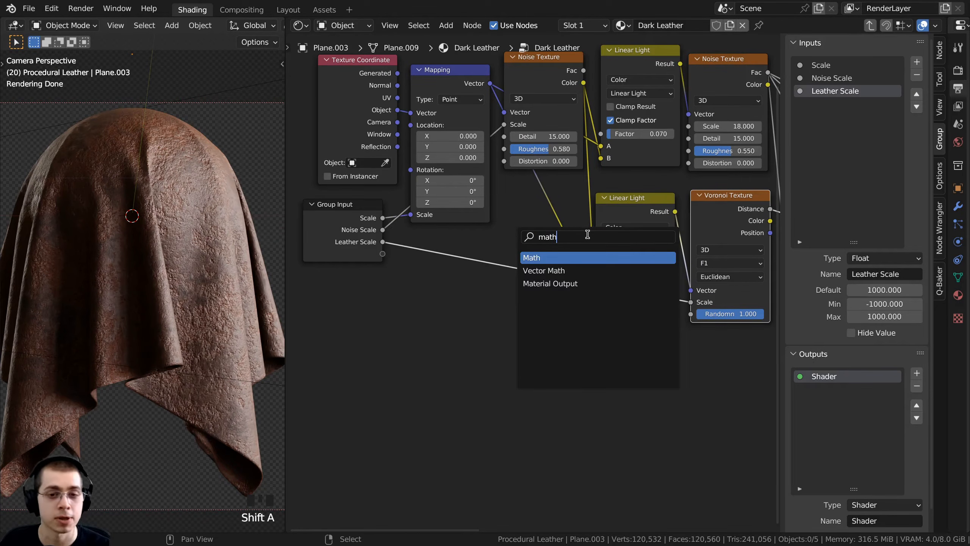
left_click(575, 259)
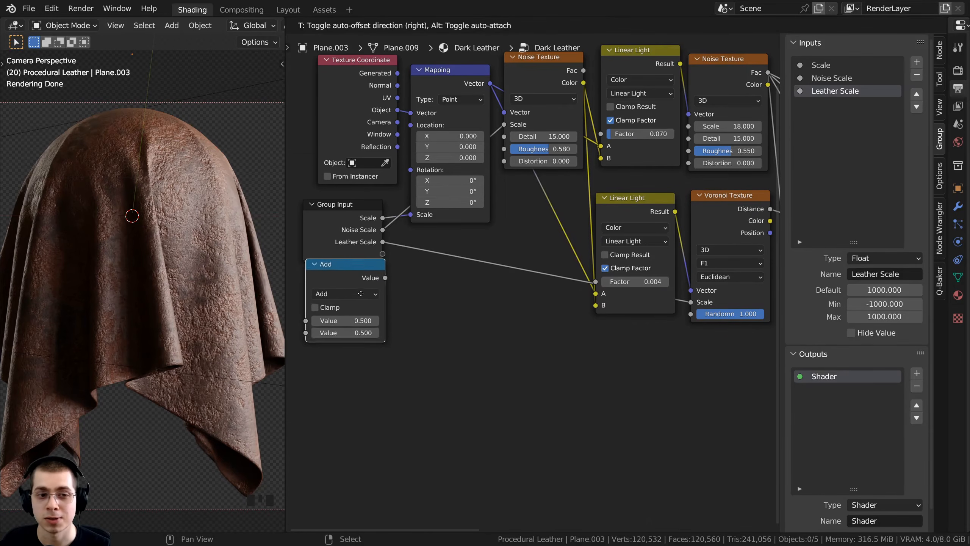
left_click(495, 285)
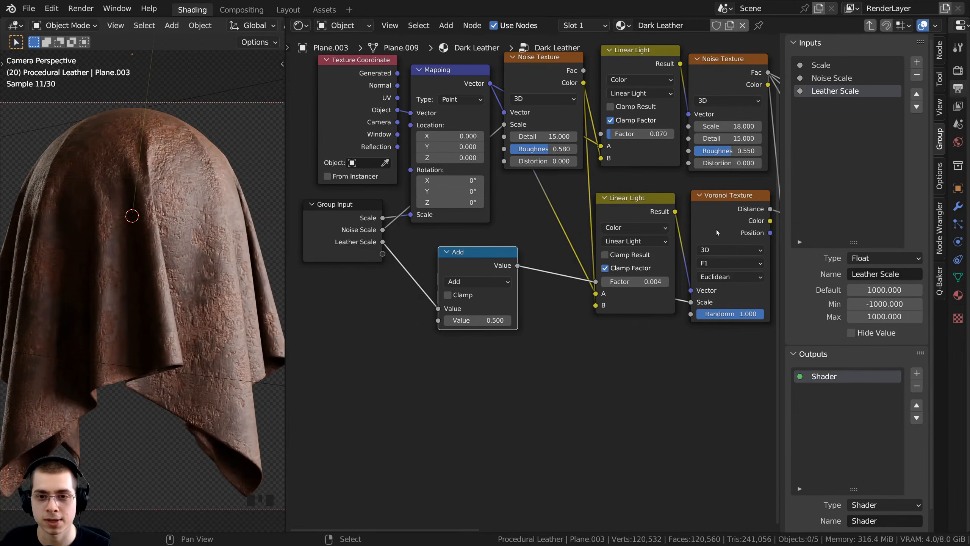
left_click_drag(482, 259, 520, 264)
Reconnect Leather Scale from the Math node's first value socket to its second value socket
scroll(526, 363, "up", 5)
middle_click_drag(482, 285, 485, 291)
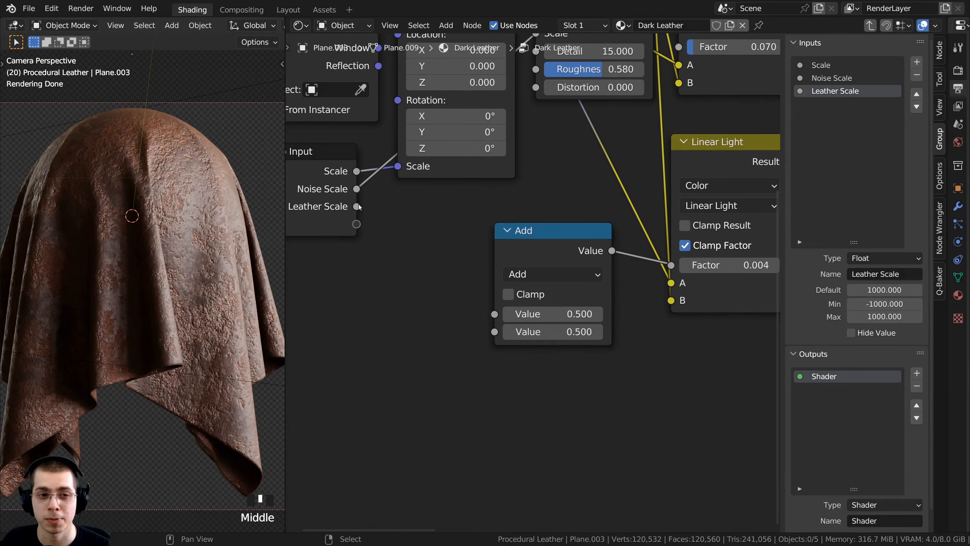
left_click_drag(495, 314, 499, 335)
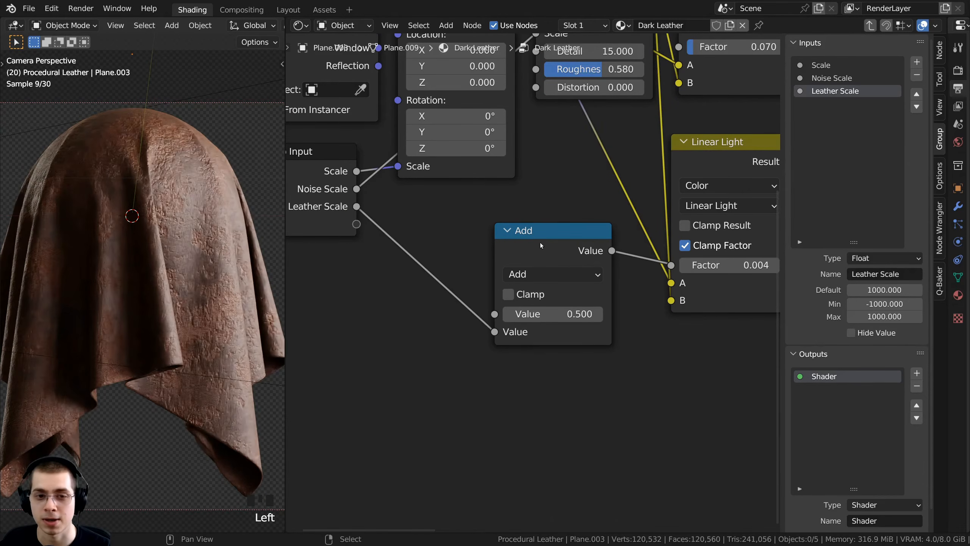
left_click(539, 243)
middle_click_drag(538, 273, 508, 277)
left_click_drag(519, 246, 518, 246)
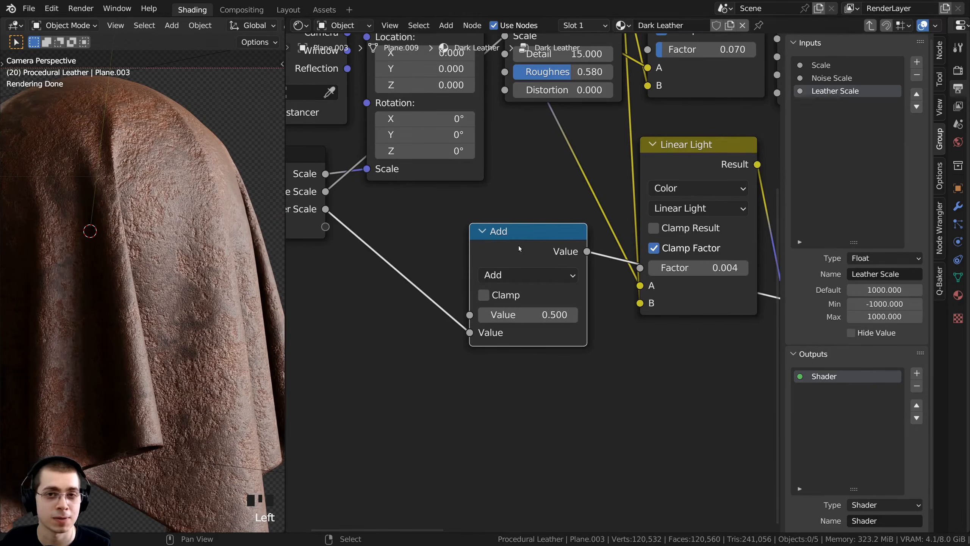
Set the Math node's operation to Multiply and its first value to 20
left_click(513, 274)
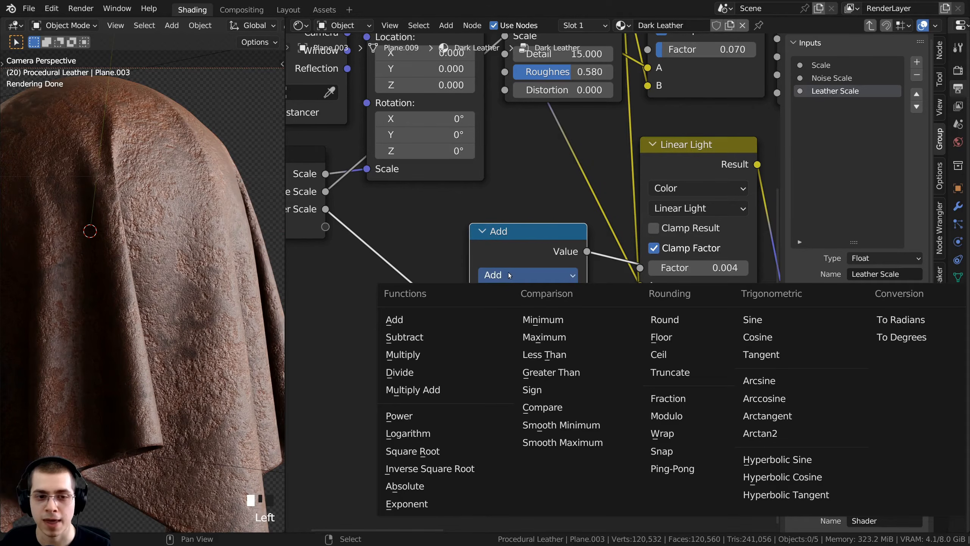
left_click(414, 356)
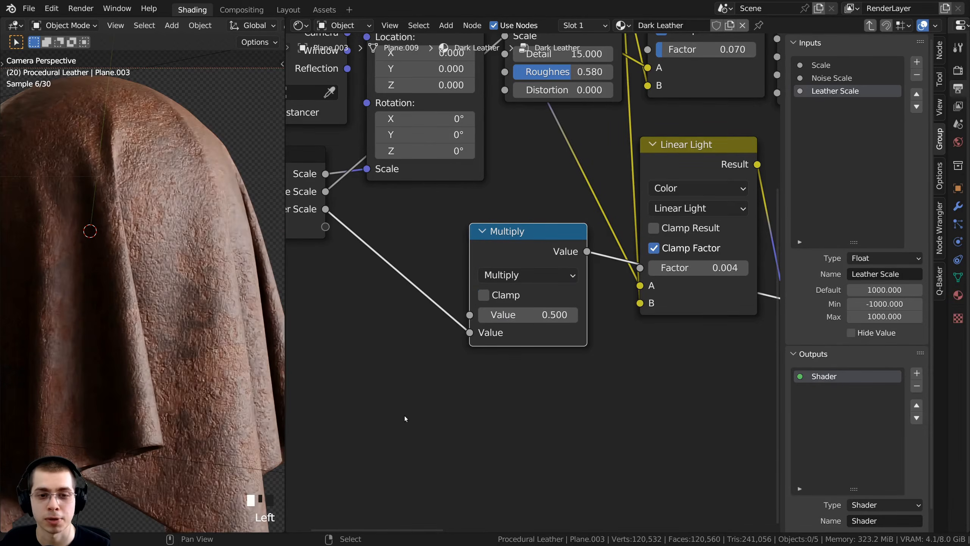
left_click(513, 315)
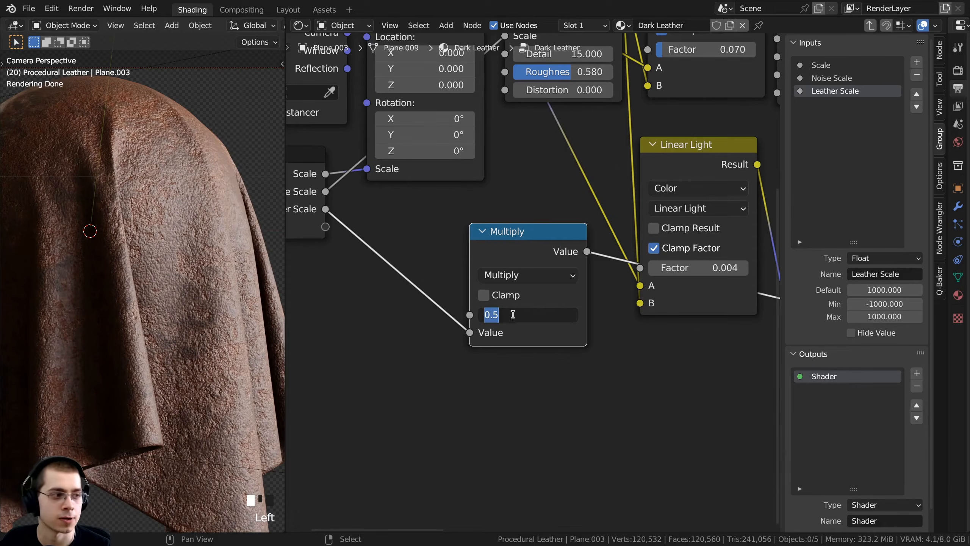
type("20")
key("Return")
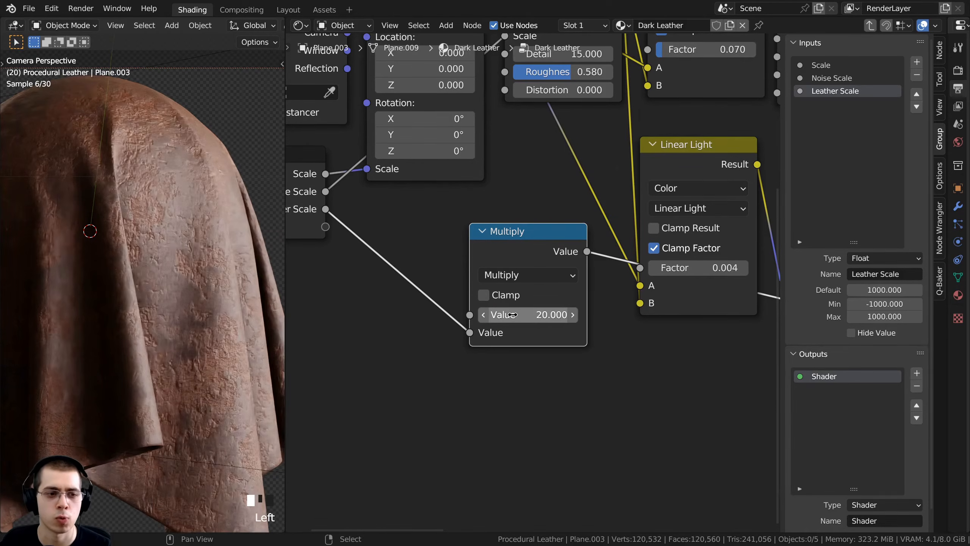
scroll(519, 294, "down", 2)
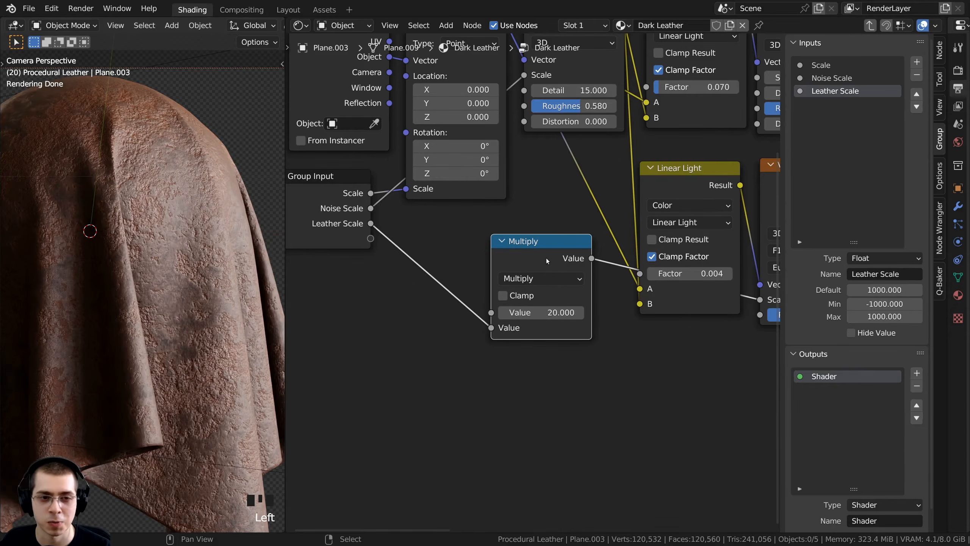
In the main node tree, set the Dark Leather group node's Leather Scale to 35 and inspect the leather surface up close
key("Tab")
scroll(542, 259, "up", 6)
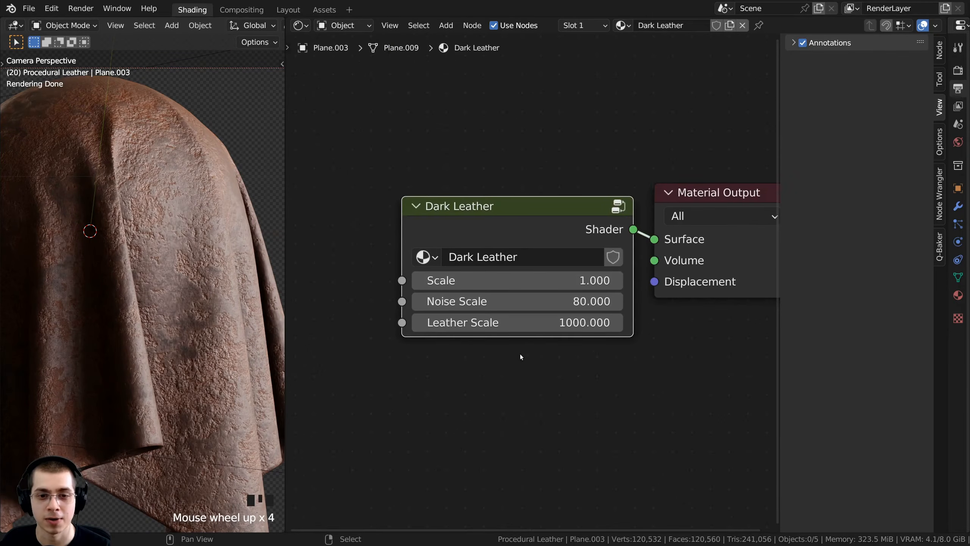
left_click(491, 330)
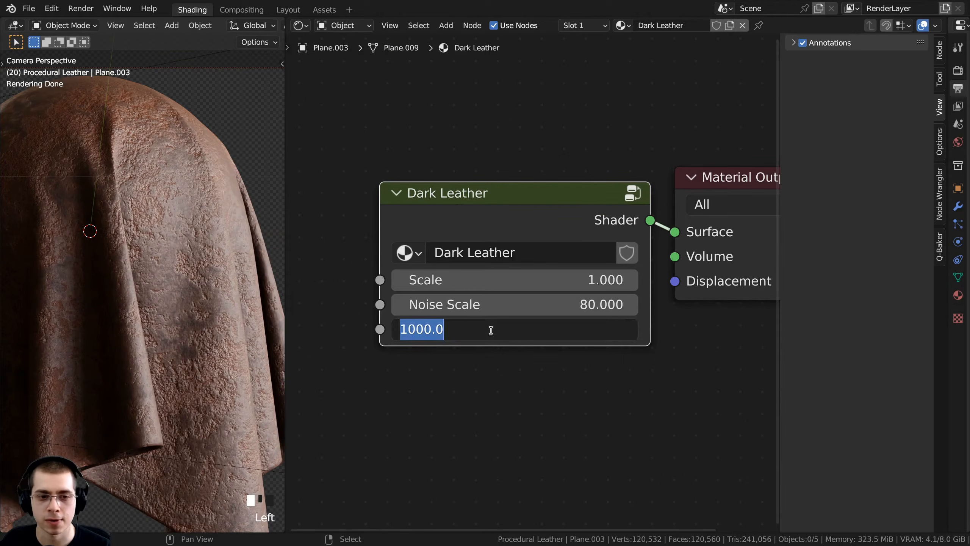
type("35")
key("Return")
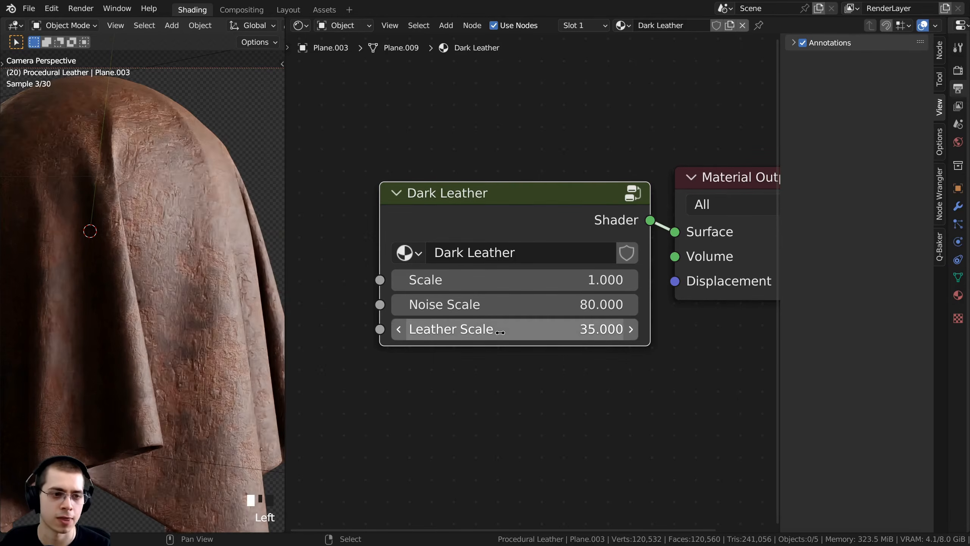
scroll(115, 292, "up", 8)
middle_click_drag(112, 293, 78, 285, "shift")
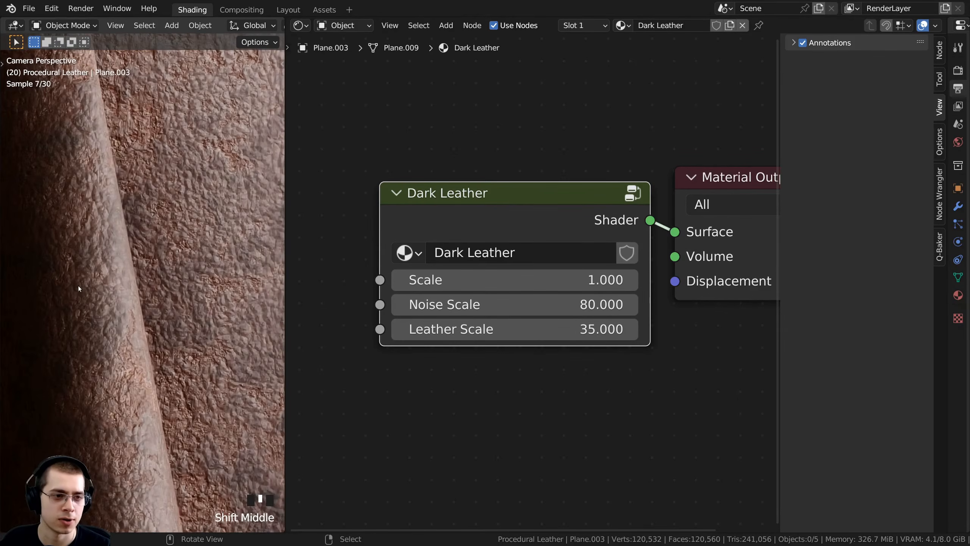
mouse_move(478, 330)
left_mouse_down()
mouse_move(491, 329)
mouse_move(458, 329)
mouse_move(577, 329)
mouse_move(478, 329)
left_mouse_up()
Inside the group, set the Leather Scale input's default to 35 and its minimum to 0
key("Tab")
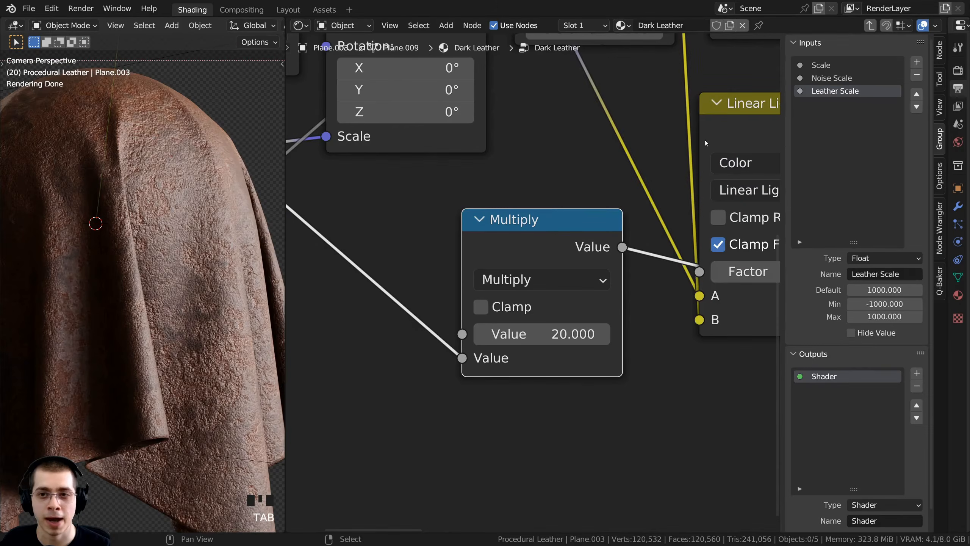
left_click(825, 92)
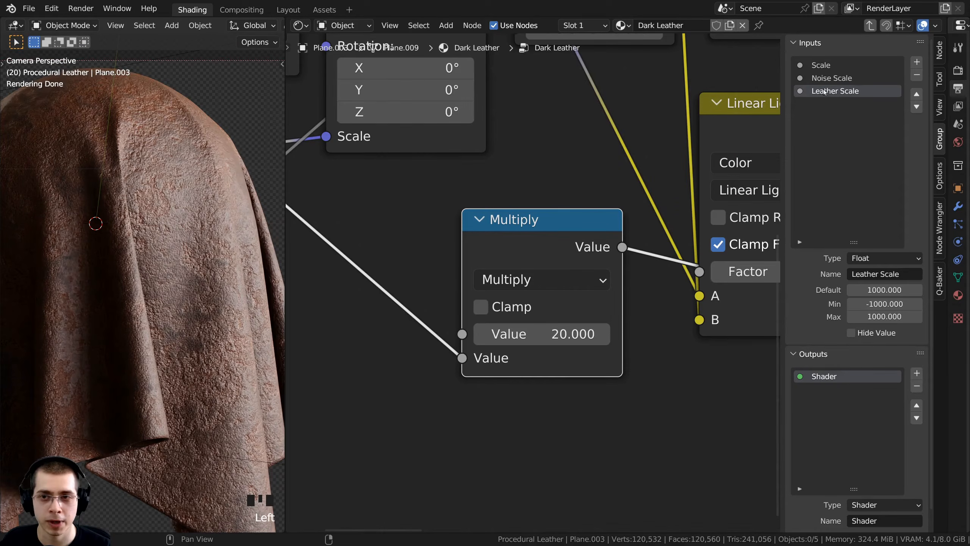
double_click(870, 290)
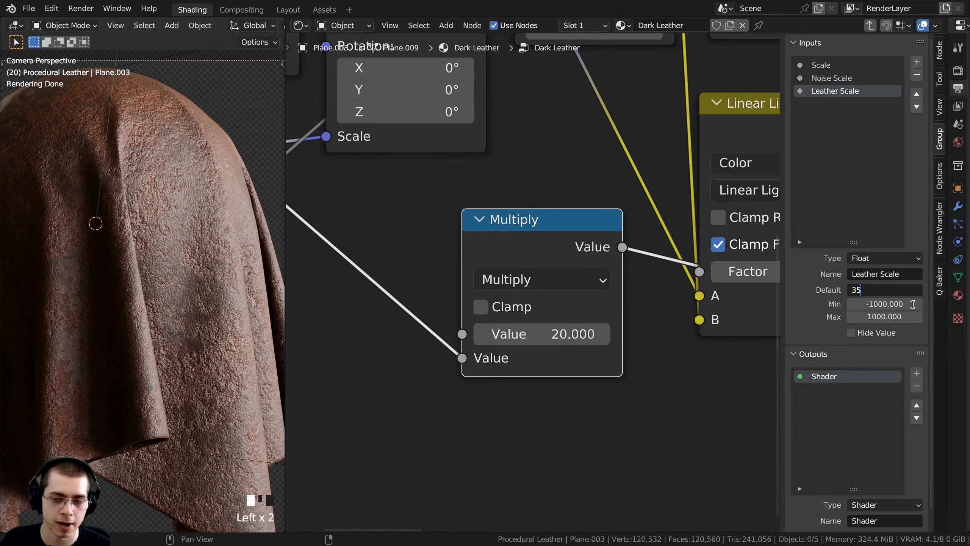
key("Return")
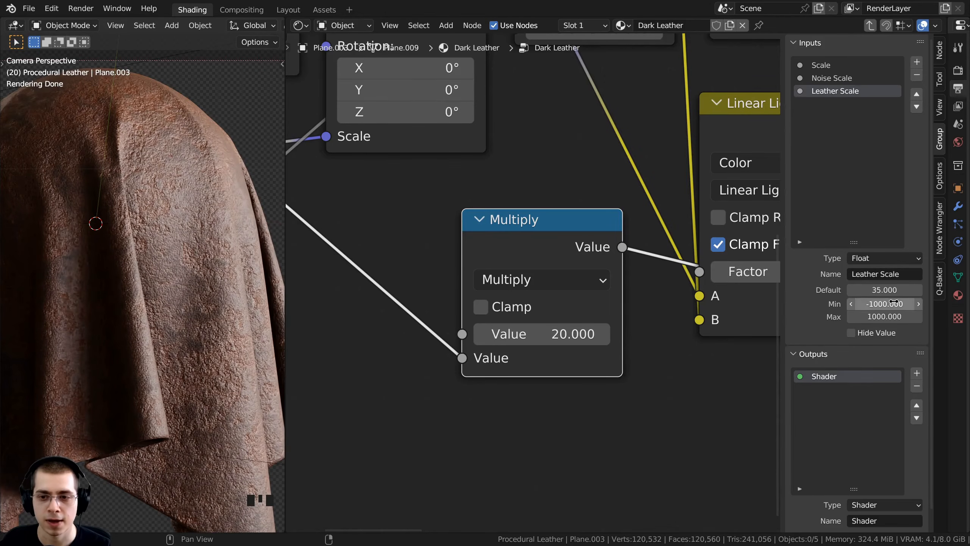
left_click(874, 304)
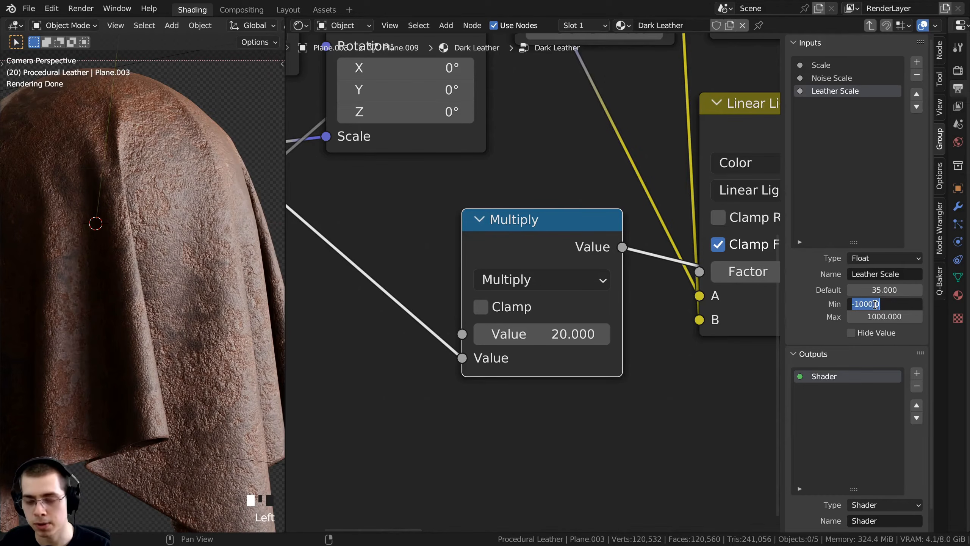
type("0")
key("Return")
Duplicate the Group Input node and place the copy above the uppermost ColorRamp, near the Mix node
scroll(528, 286, "down", 3)
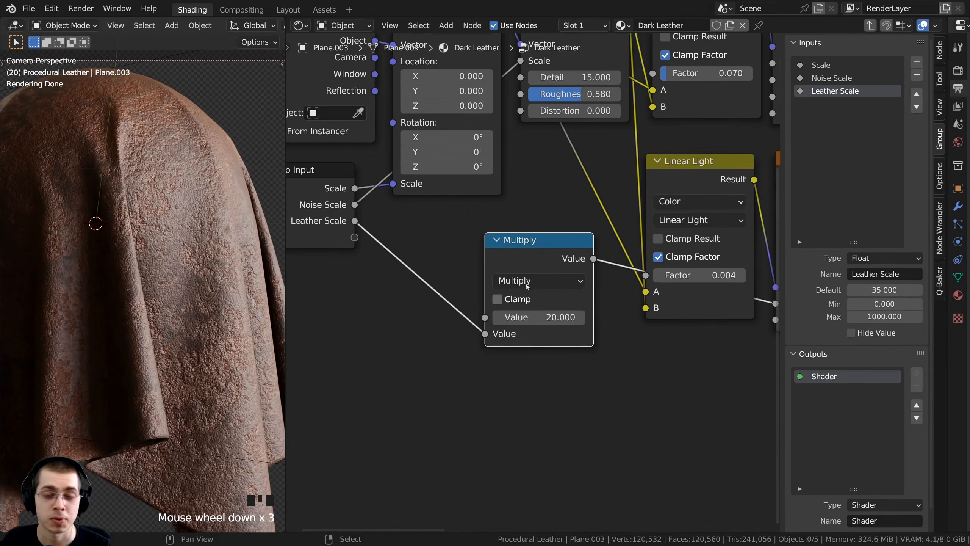
scroll(450, 219, "down", 3)
middle_click_drag(436, 294, 444, 340)
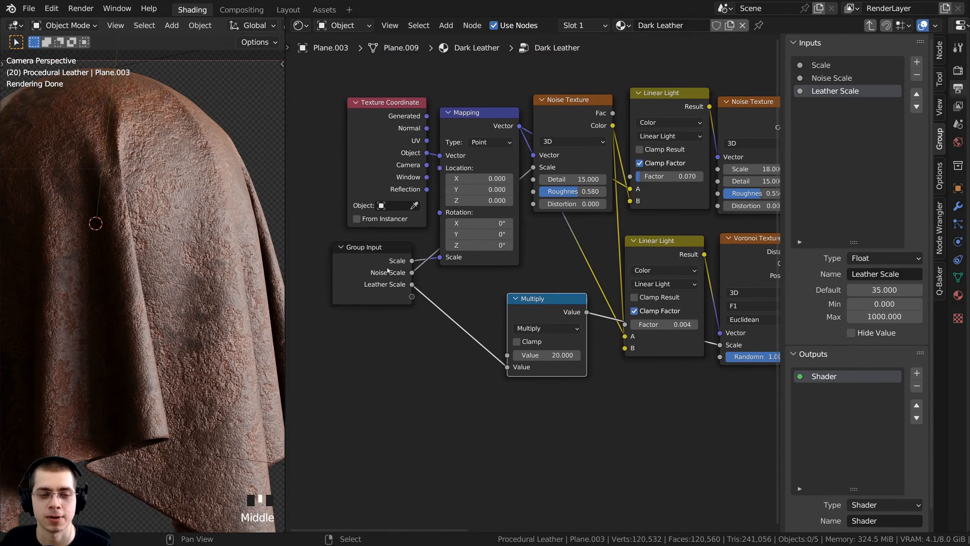
right_click(376, 261)
scroll(450, 273, "down", 4)
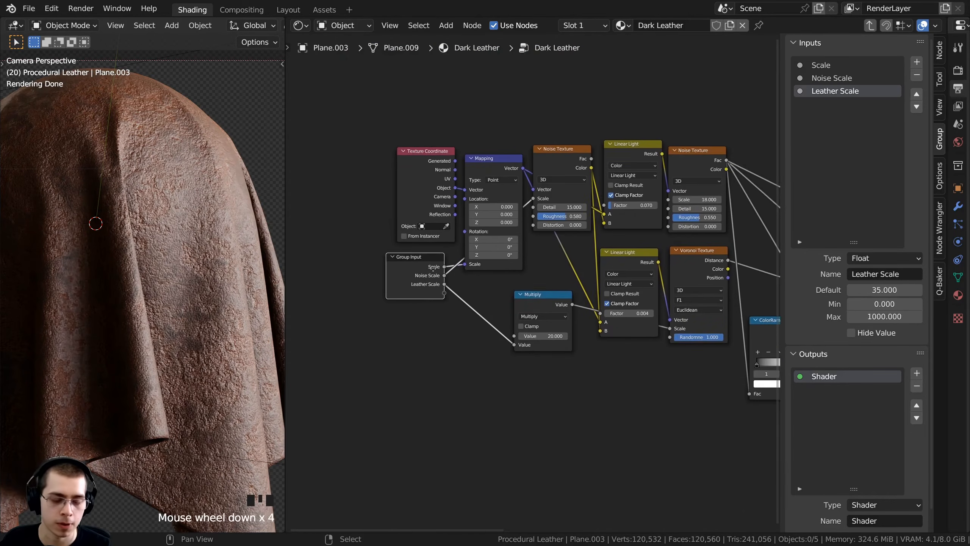
middle_click_drag(452, 273, 366, 350)
left_click_drag(349, 339, 659, 139)
middle_click_drag(622, 182, 307, 193)
key("g")
left_click(493, 211)
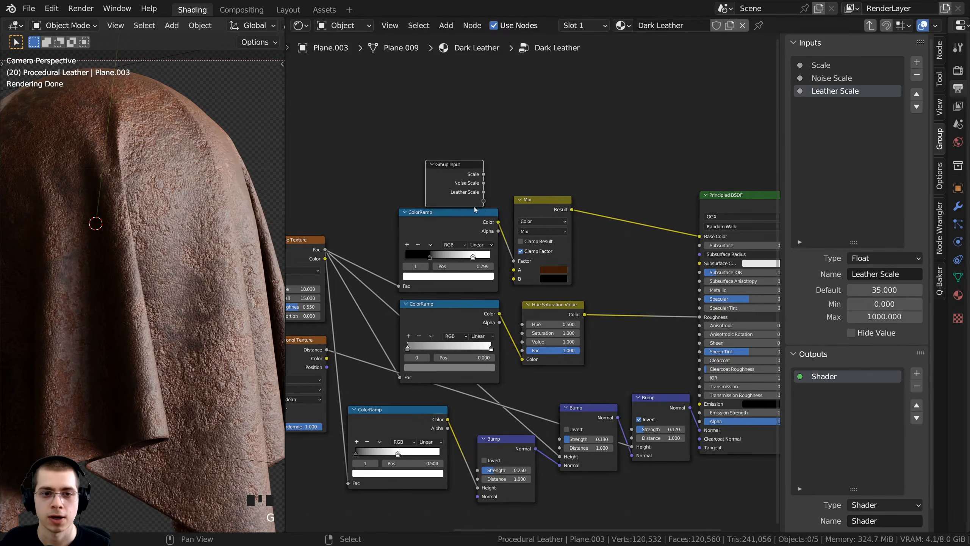
Reposition the Group Input copy above the uppermost ColorRamp and expose the Mix node's A and B colors as group inputs from it
scroll(502, 258, "up", 3)
middle_click_drag(422, 227, 522, 246)
key("g")
left_click(484, 248)
scroll(530, 252, "up", 1)
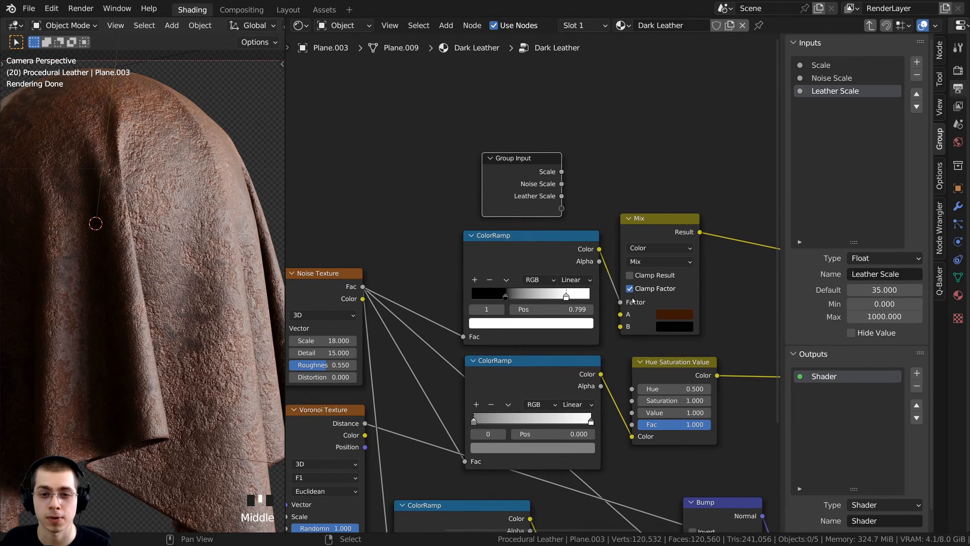
left_click_drag(621, 315, 562, 209)
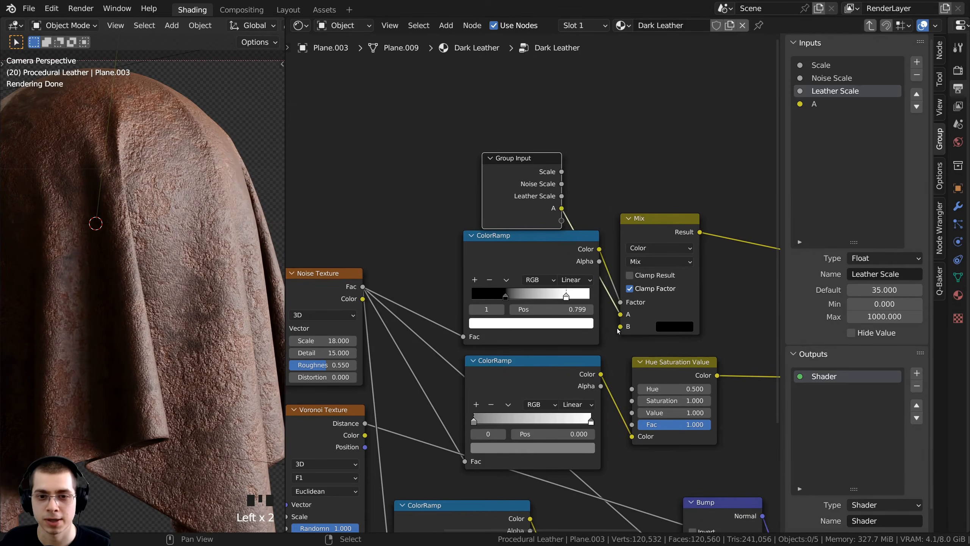
left_click_drag(620, 327, 562, 221)
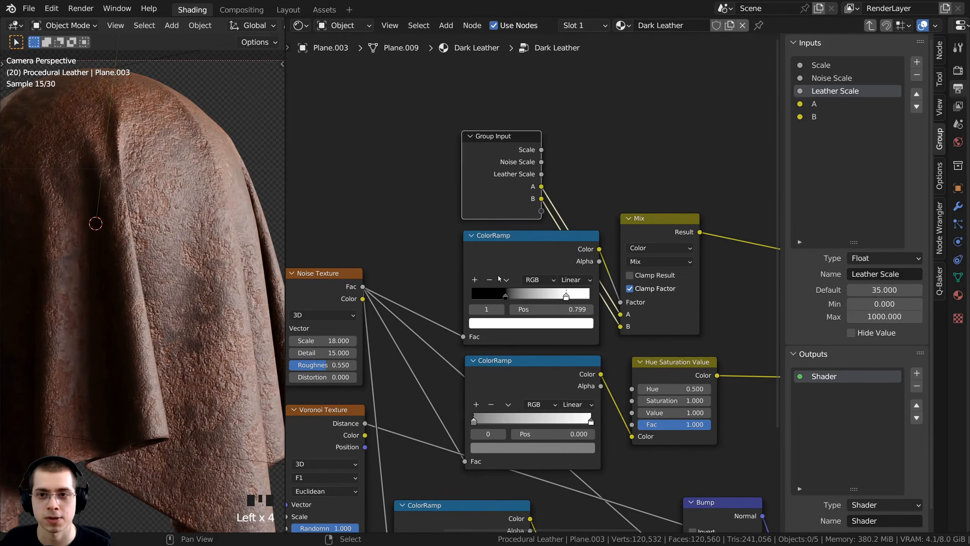
Rename the A and B group inputs Color 1 and Color 2, and check the Dark Leather group node in the main tree
double_click(814, 104)
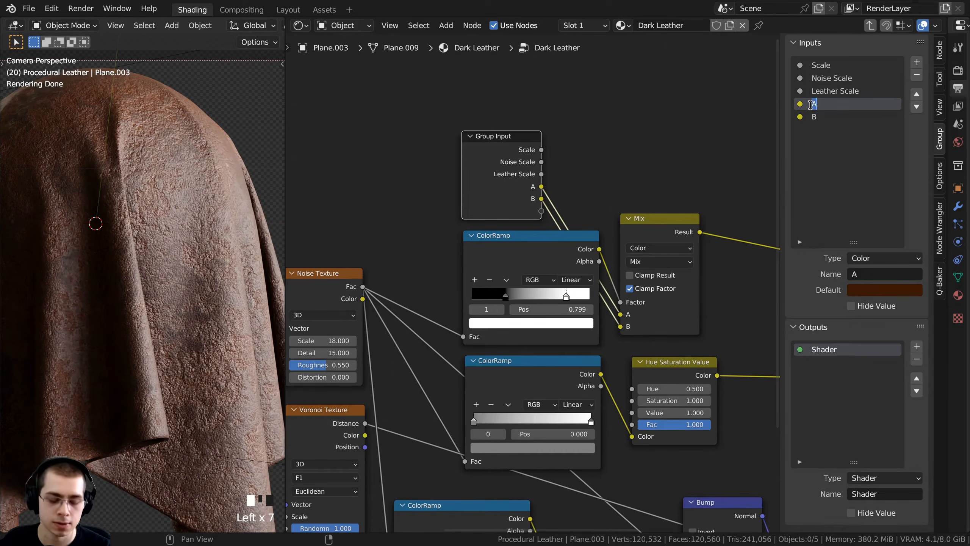
type("Color 1")
key("Return")
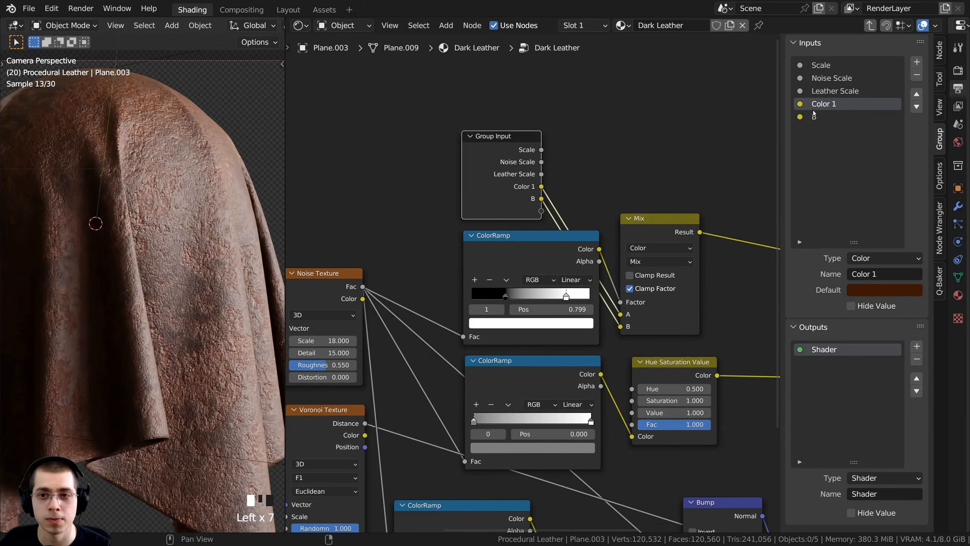
double_click(817, 117)
type("Color 2")
key("Return")
key("Tab")
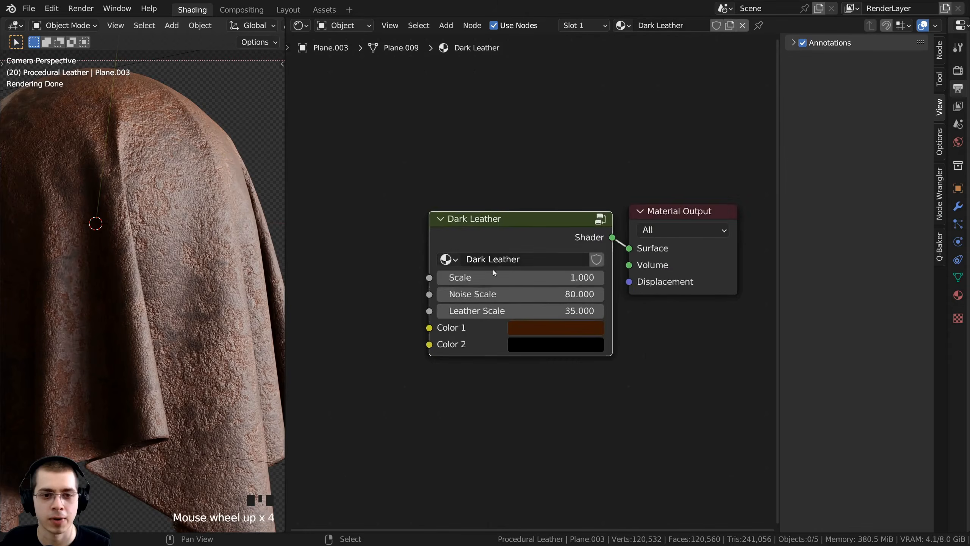
scroll(543, 337, "up", 6)
left_click_drag(503, 216, 506, 199)
scroll(495, 210, "down", 2)
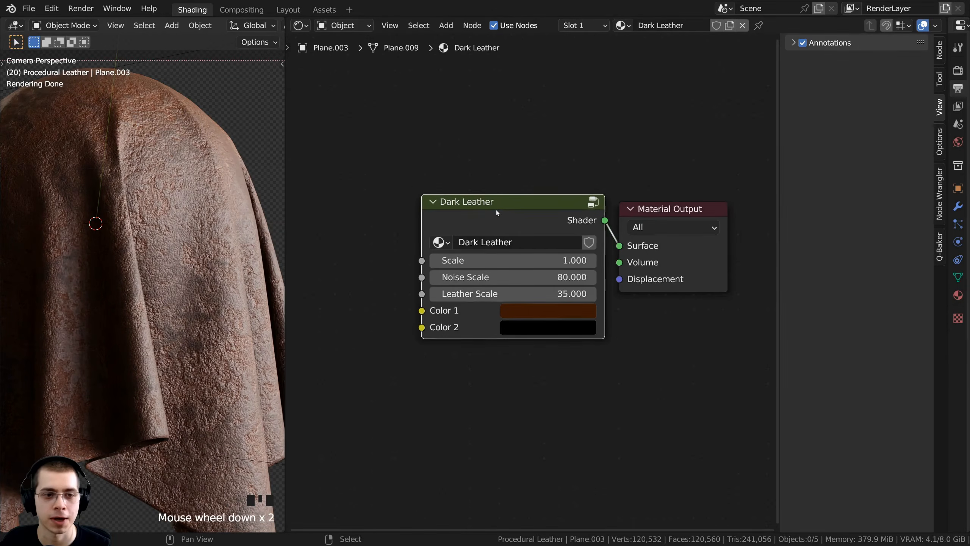
Inside the Dark Leather group, duplicate the Group Input node near the Mix node and place the copy above the Mapping node
key("Tab")
scroll(528, 226, "down", 4)
middle_click_drag(528, 226, 558, 212)
scroll(140, 174, "up", 1)
middle_click_drag(139, 173, 135, 180, "shift")
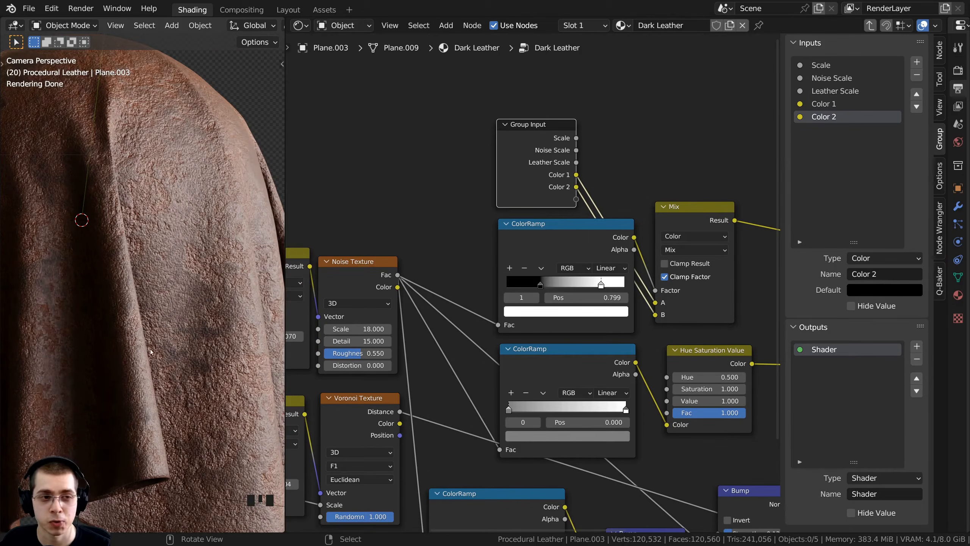
middle_click_drag(517, 253, 627, 253)
scroll(632, 233, "down", 1)
middle_click_drag(647, 168, 739, 156)
scroll(692, 115, "down", 2)
scroll(710, 146, "down", 1)
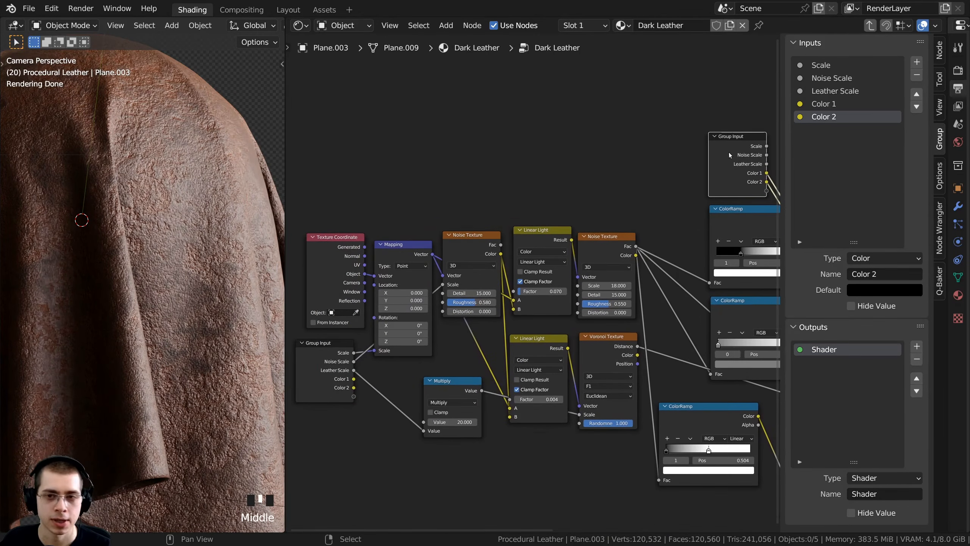
key("shift+d")
left_click(401, 187)
middle_click_drag(397, 187, 506, 213)
scroll(507, 213, "up", 2)
left_click_drag(506, 212, 510, 218)
middle_click_drag(544, 235, 510, 219)
scroll(535, 233, "up", 2)
scroll(577, 254, "down", 2)
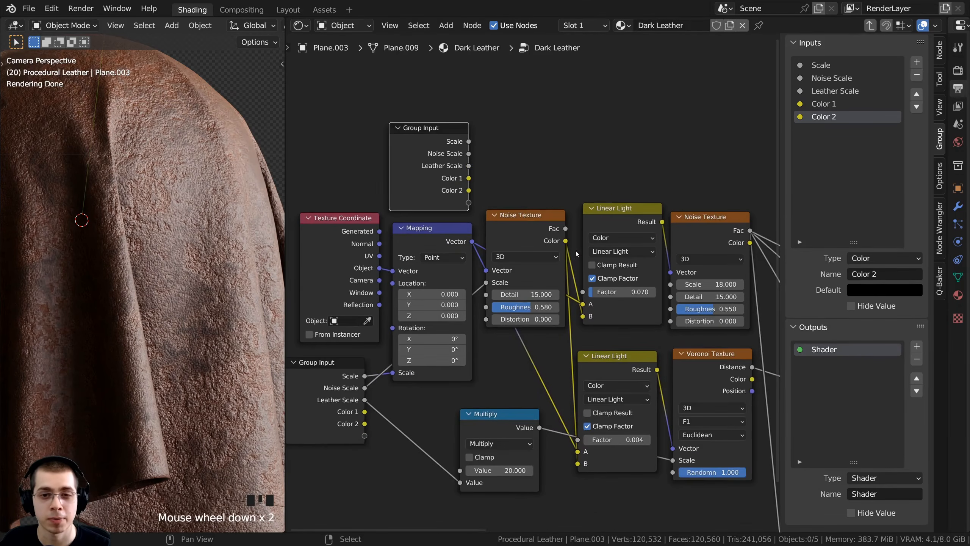
Expose the Roughness of the Noise Texture that follows the upper Linear Light node as a group input, using the new Group Input copy
left_click_drag(511, 131, 731, 286)
middle_click_drag(630, 187, 591, 184)
left_click(585, 182)
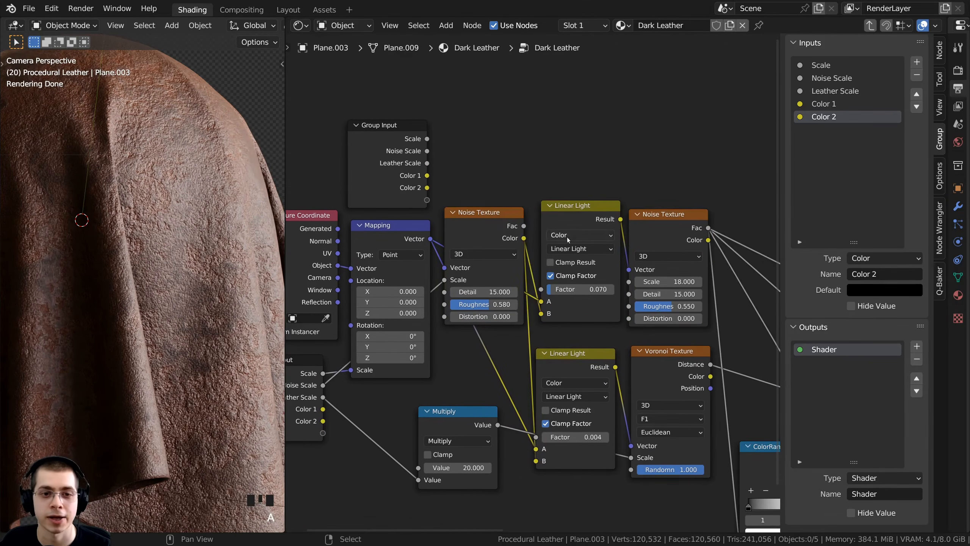
scroll(520, 238, "up", 1)
middle_click_drag(520, 238, 527, 231)
middle_click_drag(692, 223, 619, 215)
mouse_move(618, 216)
left_mouse_down()
mouse_move(611, 197)
mouse_move(619, 206)
left_mouse_up()
middle_click_drag(607, 211, 589, 208)
scroll(587, 208, "up", 1)
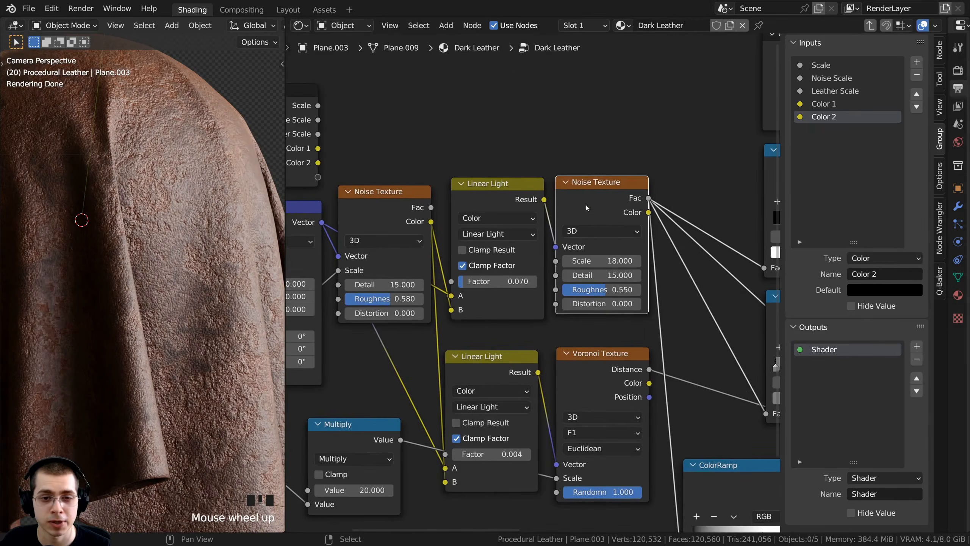
scroll(602, 298, "up", 1)
left_click_drag(603, 297, 414, 208)
Rename the newly exposed Roughness group input Leather Detail 1
scroll(603, 300, "down", 3)
scroll(604, 300, "down", 2)
double_click(820, 130)
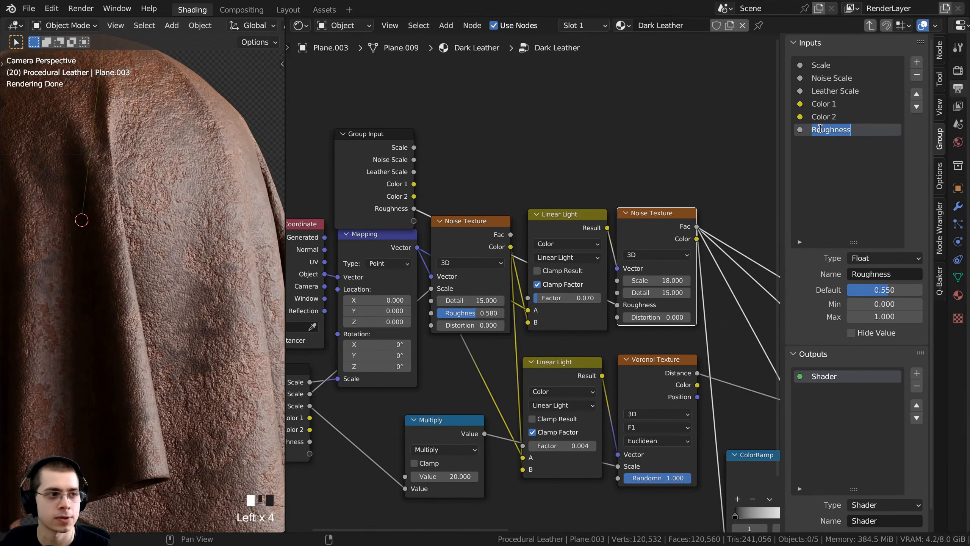
type("Leather Detail 1")
key("Return")
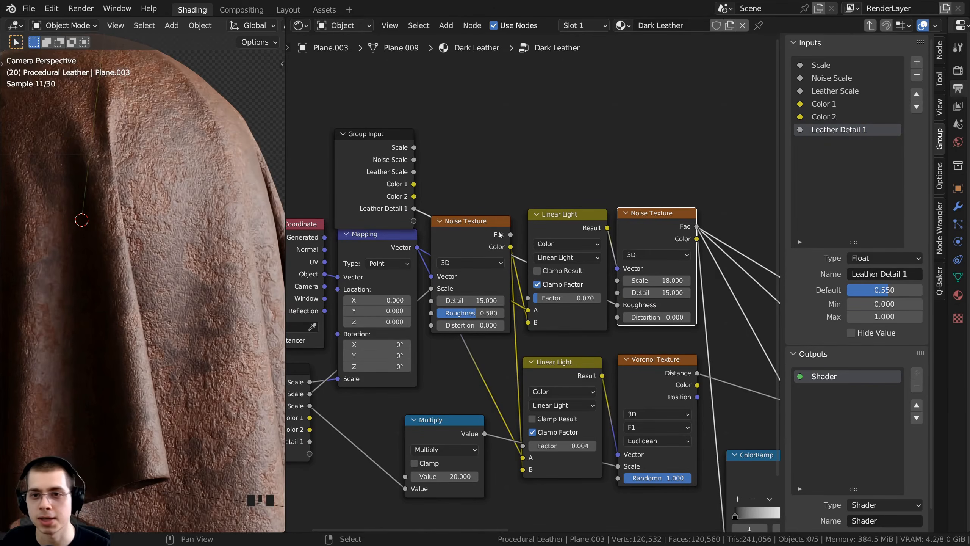
Expose the Detail of the Noise Texture beside the Mapping node as a group input named Leather Detail 2
scroll(446, 165, "up", 2)
scroll(534, 309, "up", 1)
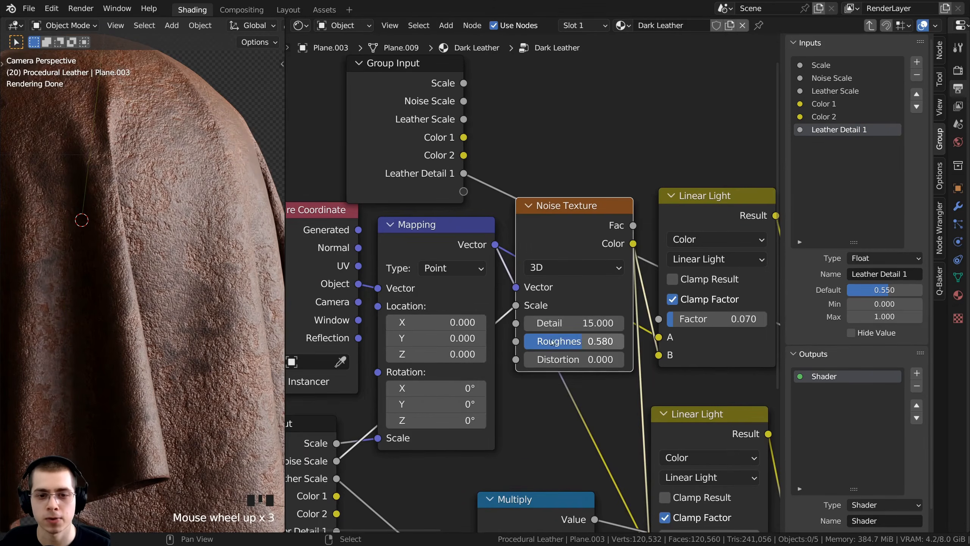
left_click(576, 329)
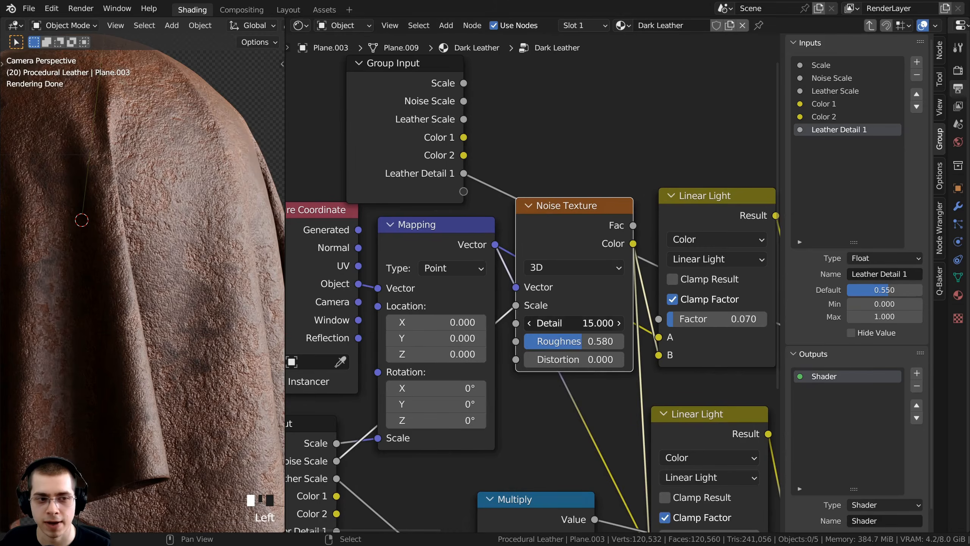
left_click_drag(577, 329, 469, 199)
scroll(550, 336, "down", 2)
scroll(532, 284, "up", 1)
left_click_drag(445, 195, 415, 184)
double_click(809, 143)
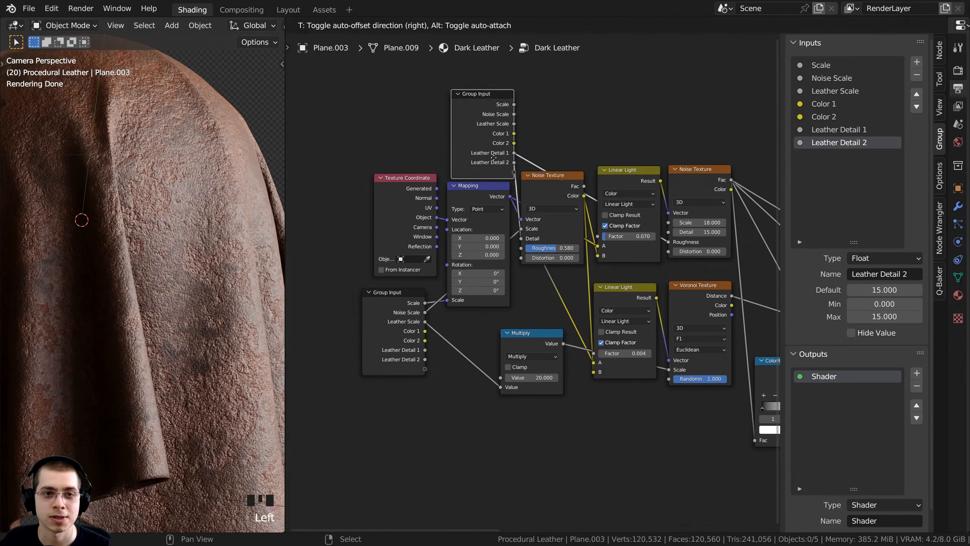
left_click_drag(483, 151, 482, 142)
Duplicate the Group Input node above Mapping and place the copy beneath the lowest ColorRamp, near the Bump nodes
scroll(492, 143, "down", 3)
middle_click_drag(494, 136, 437, 130)
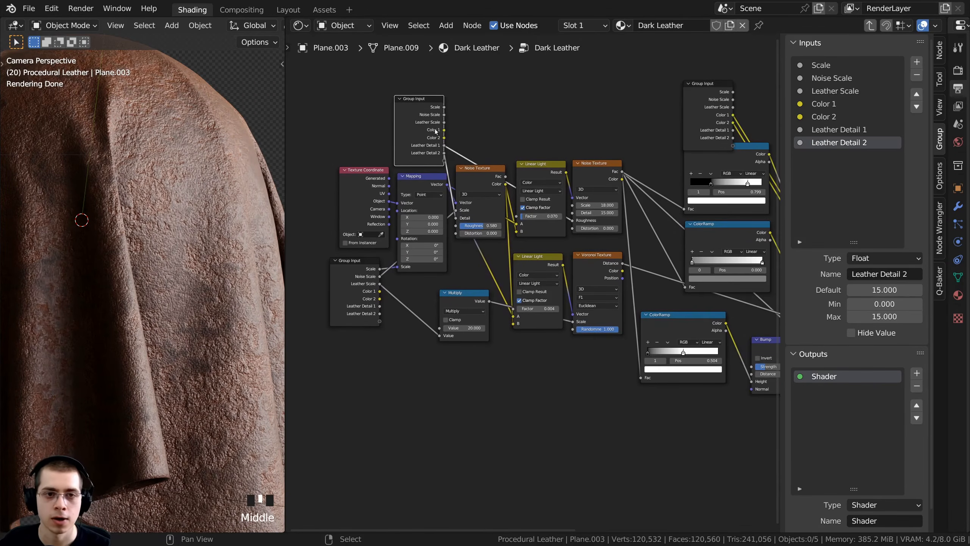
key("shift+d")
left_click(615, 424)
middle_click_drag(551, 389, 469, 345)
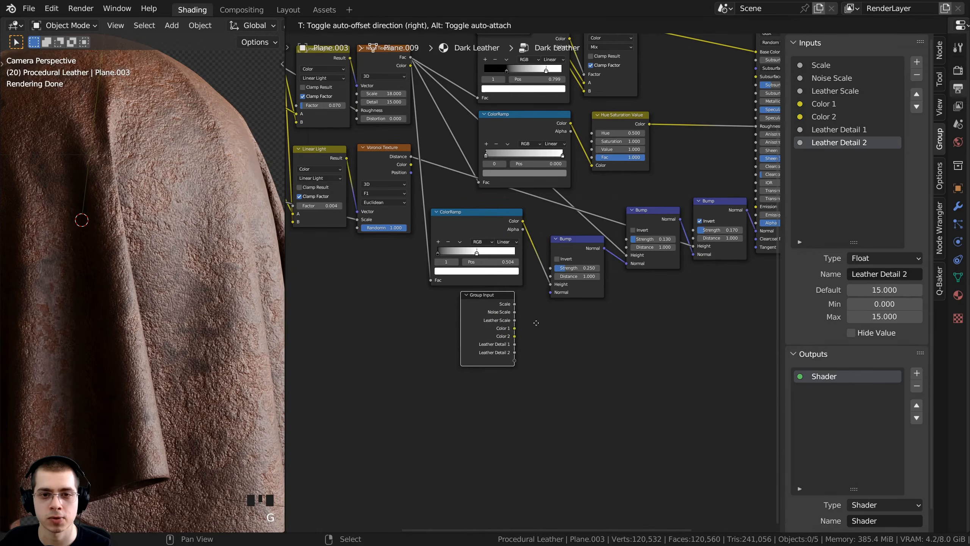
left_click(545, 323)
scroll(473, 128, "up", 4)
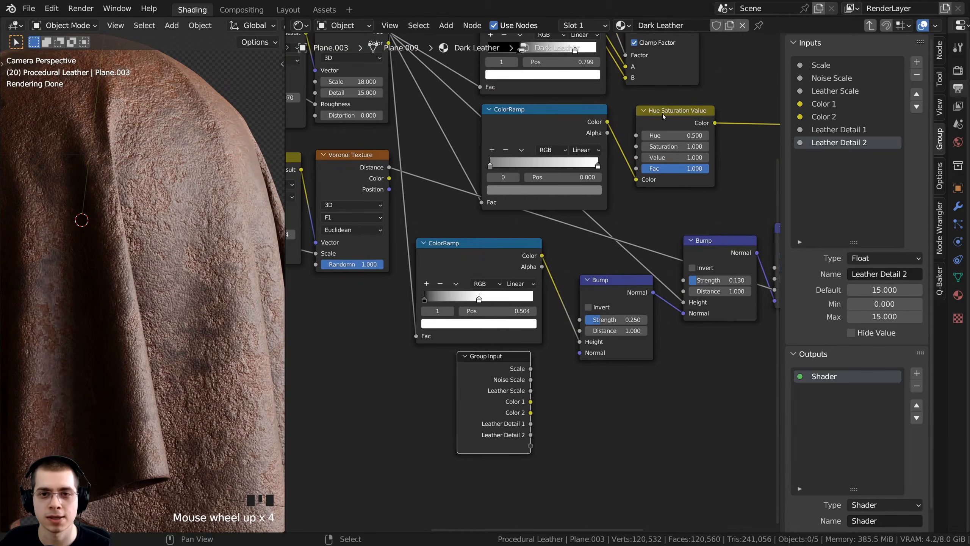
Expose the Hue Saturation Value node's Value as a group input named Roughness
middle_click_drag(663, 117, 508, 137)
middle_click_drag(533, 203, 637, 168)
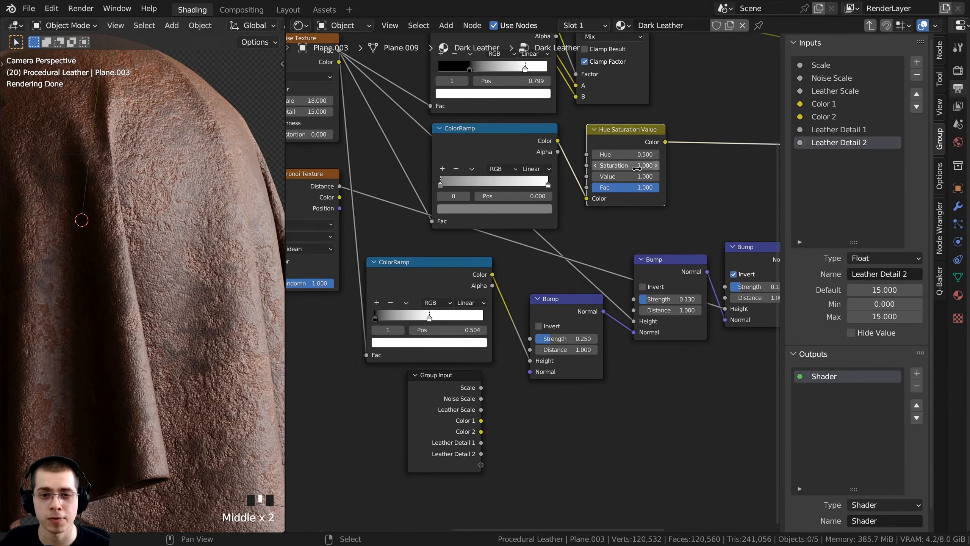
left_click_drag(628, 176, 482, 465)
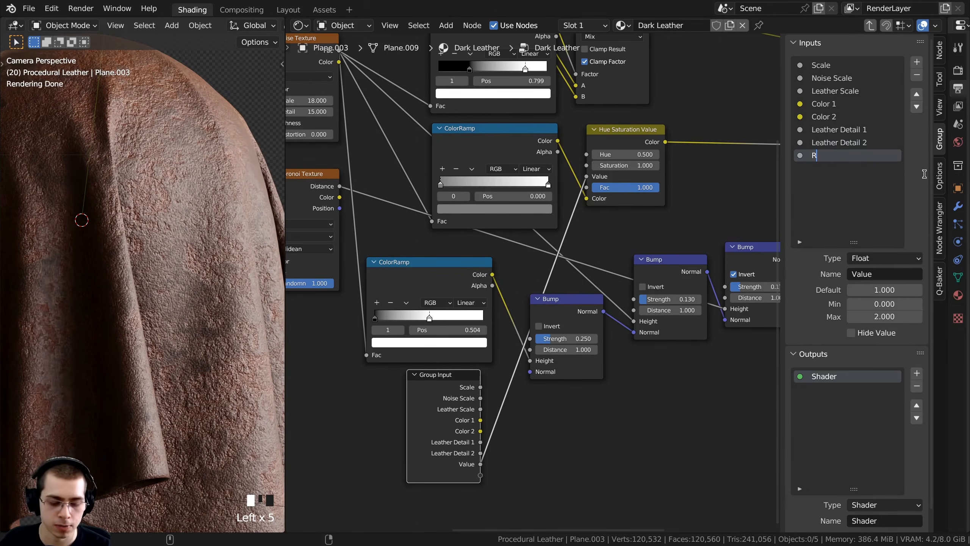
type("Roughness")
key("Return")
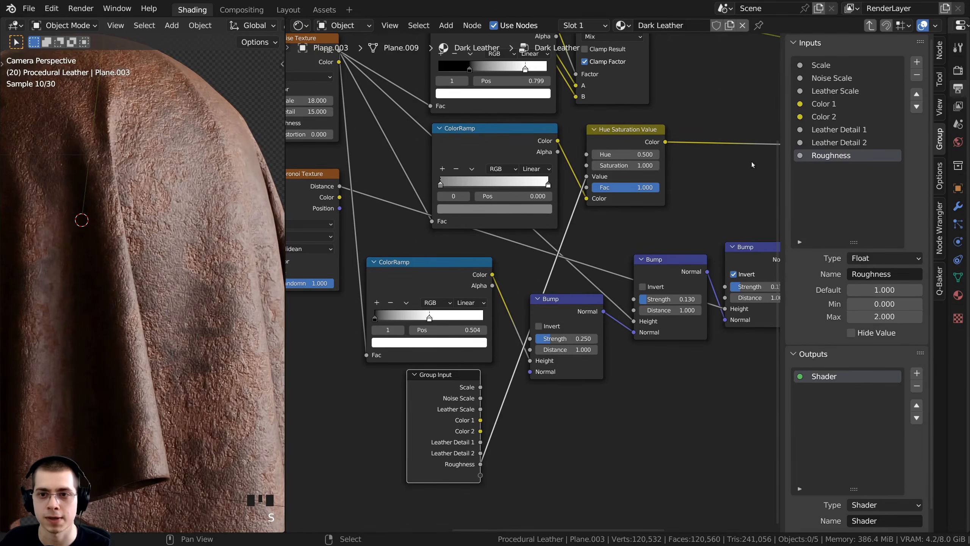
Test the first Bump node's Strength, restore it, and expose it as a group input named Damage Bump Strength
scroll(546, 283, "down", 3)
scroll(592, 309, "up", 2)
middle_click_drag(558, 367, 537, 306)
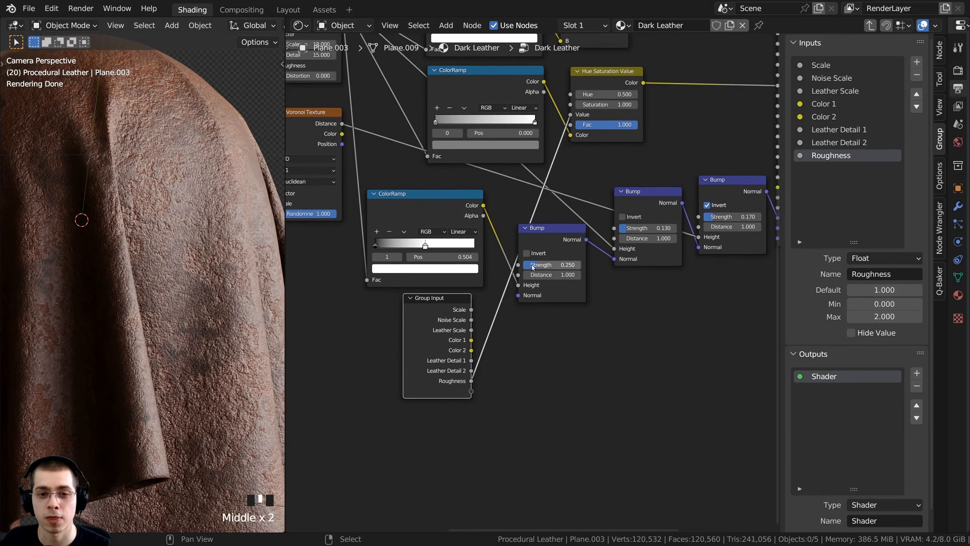
scroll(533, 260, "up", 3)
left_click_drag(534, 261, 515, 261)
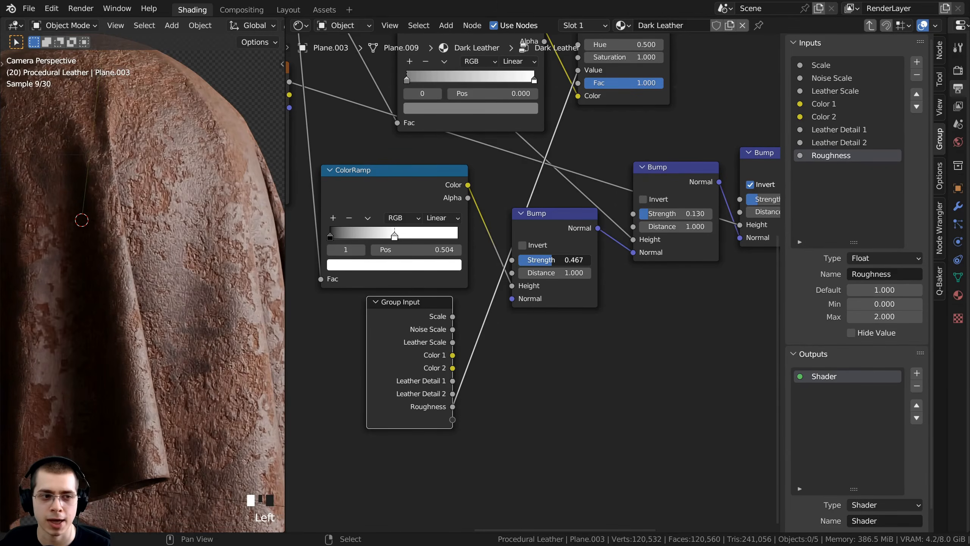
key("Escape")
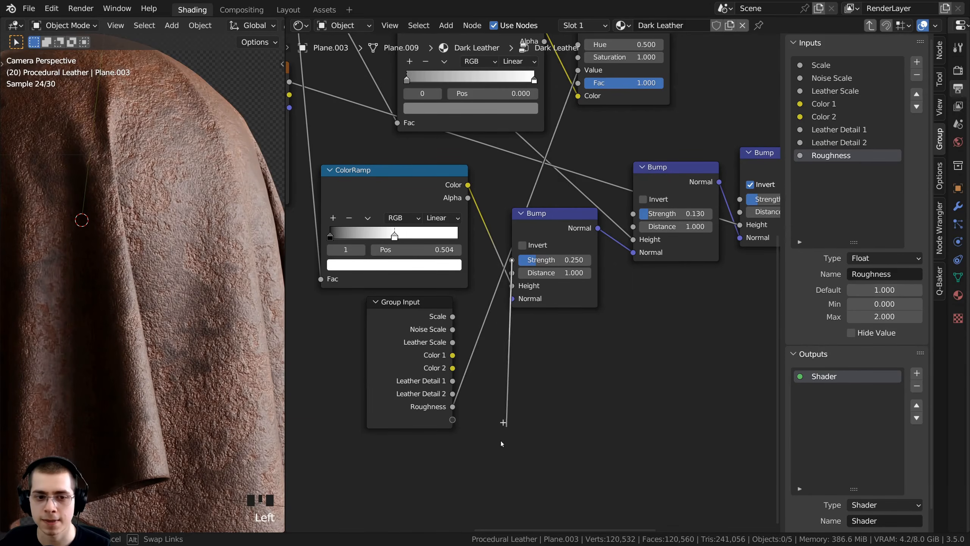
left_click_drag(457, 422, 453, 420)
left_click_drag(432, 374, 421, 372)
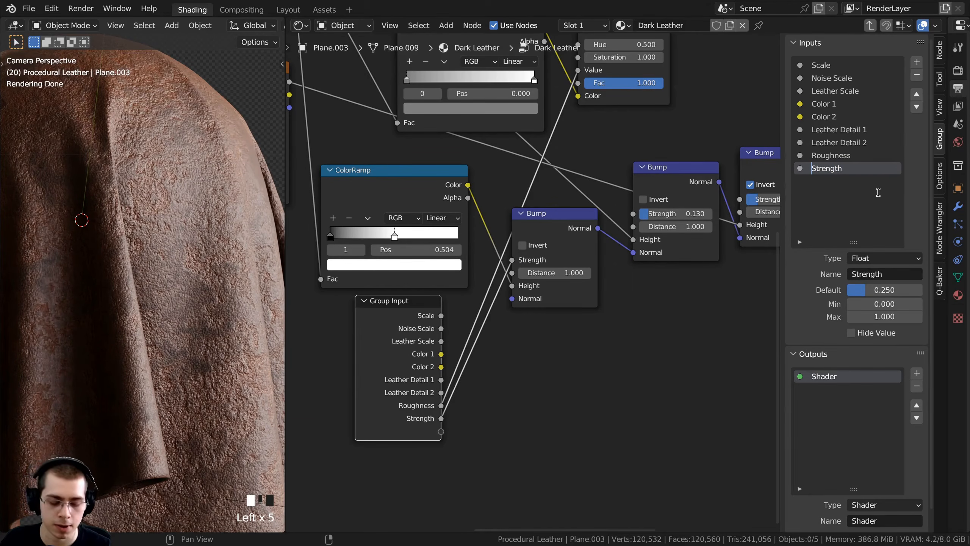
key("Return")
Expose the middle Bump node's Strength as a group input named Noise Bump Strength
middle_click_drag(667, 221, 595, 240)
left_click_drag(591, 234, 430, 192)
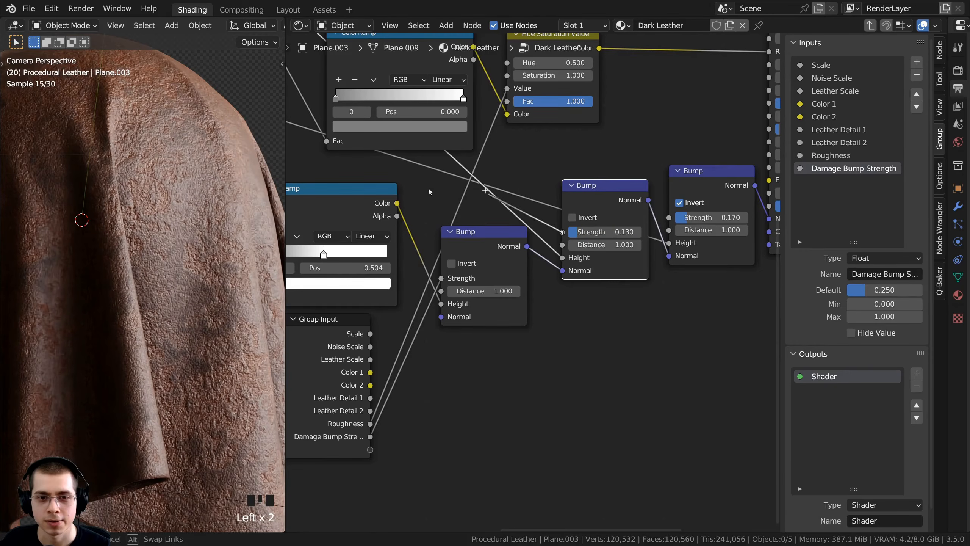
left_click_drag(370, 455, 370, 450)
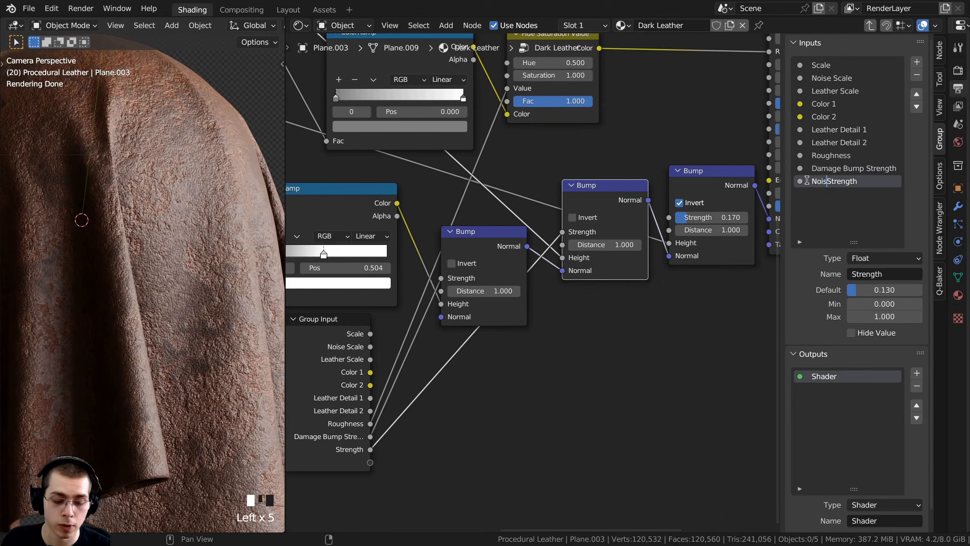
key("Return")
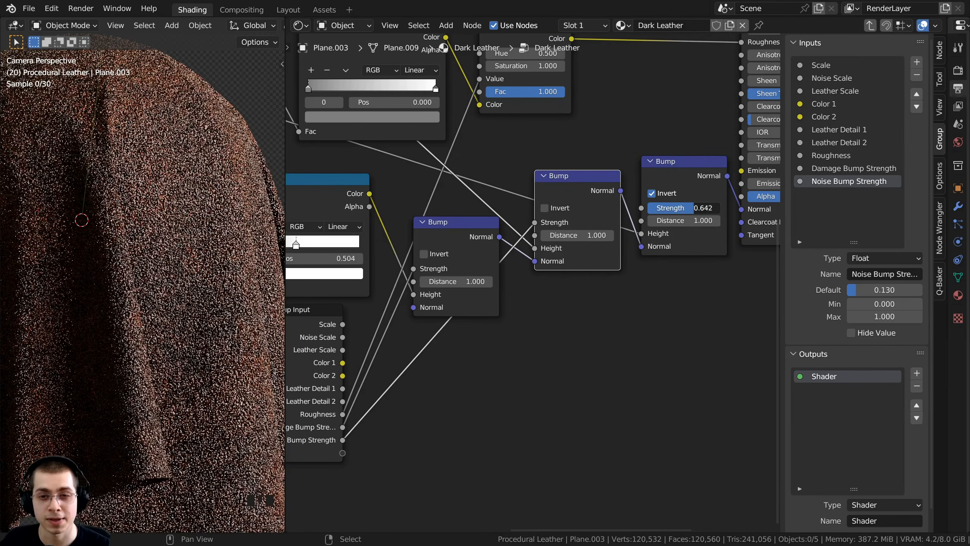
Test the last Bump node's Strength, restore it, and expose it as a group input named Leather Bump Strength
left_click_drag(698, 208, 661, 209)
scroll(657, 214, "down", 2)
middle_click_drag(656, 214, 682, 197)
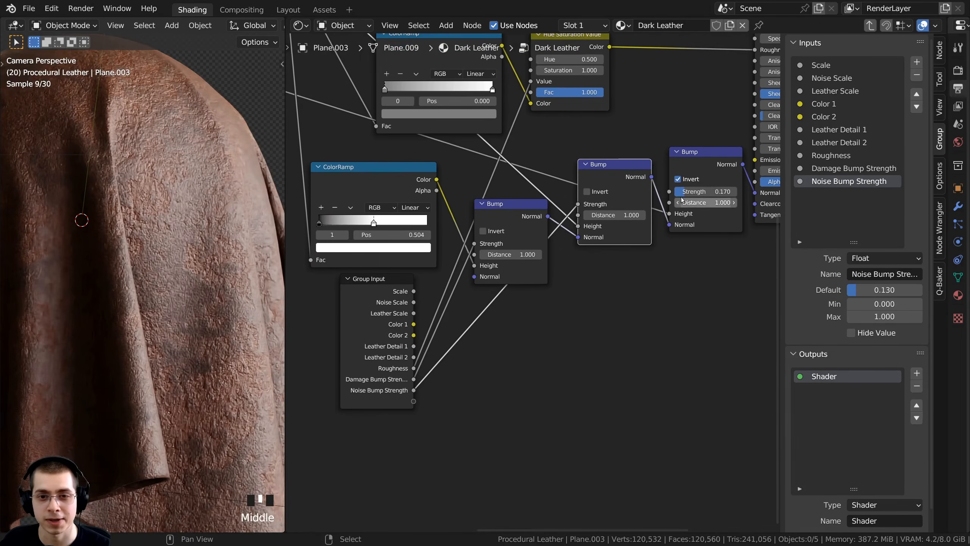
left_click_drag(670, 192, 490, 373)
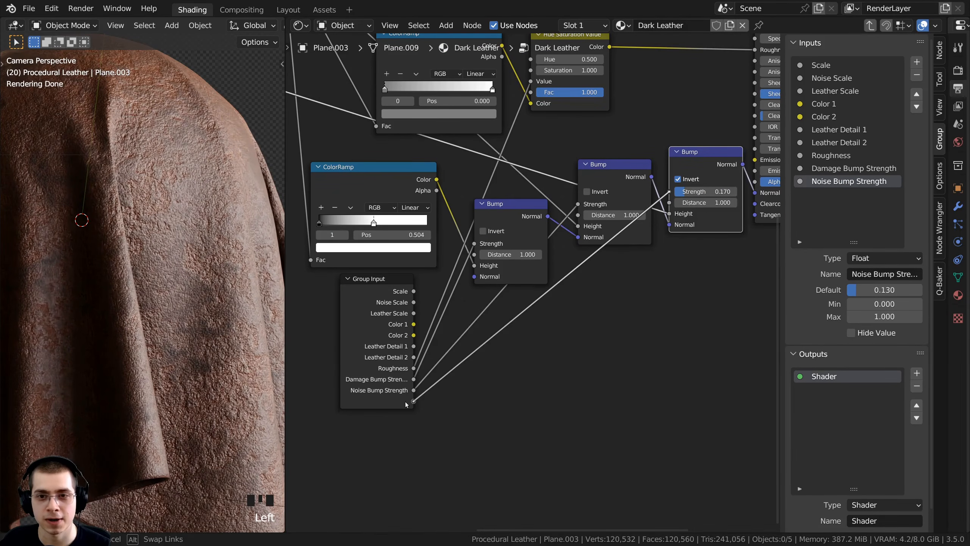
left_click_drag(405, 404, 412, 401)
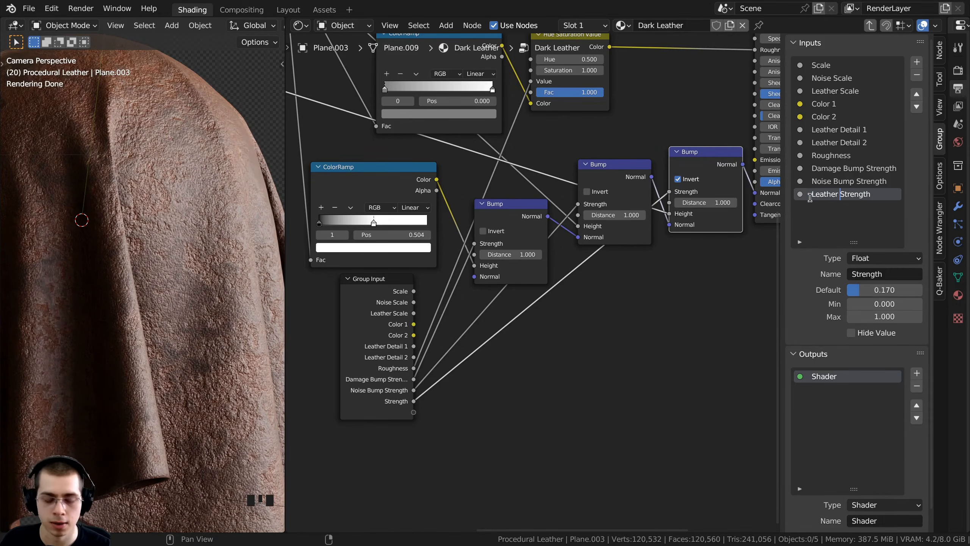
middle_click_drag(588, 322, 594, 328)
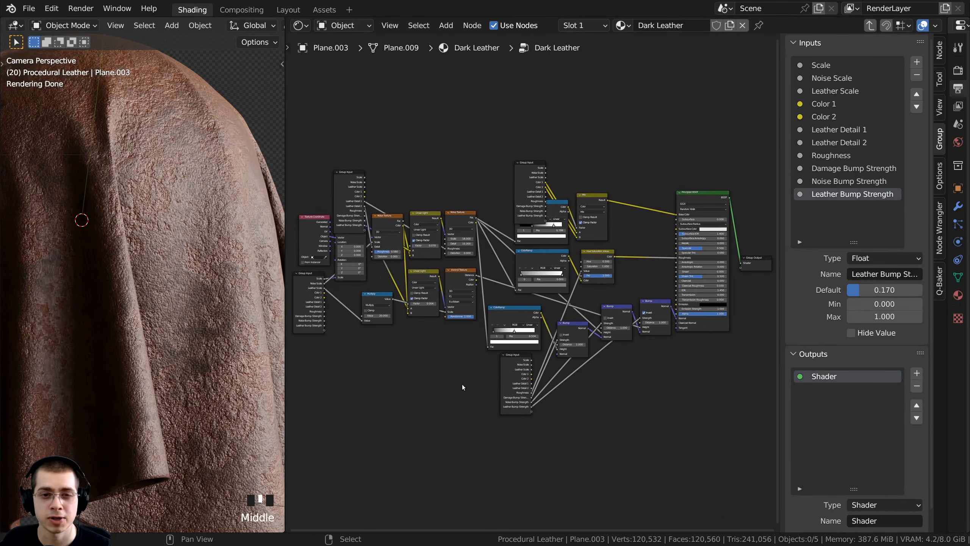
scroll(481, 385, "up", 4)
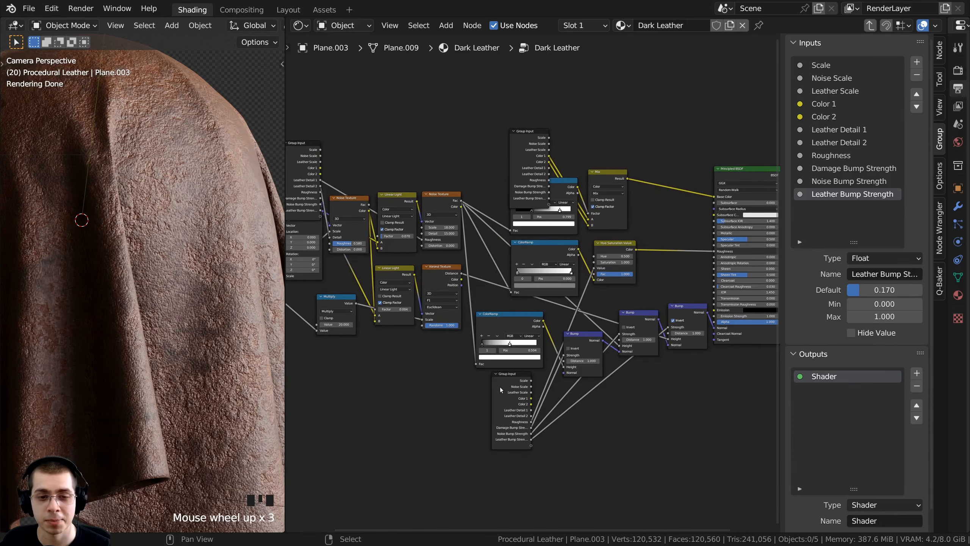
Hide the unused sockets of the Group Input node that feeds Roughness and the three bump strengths
left_click(521, 323)
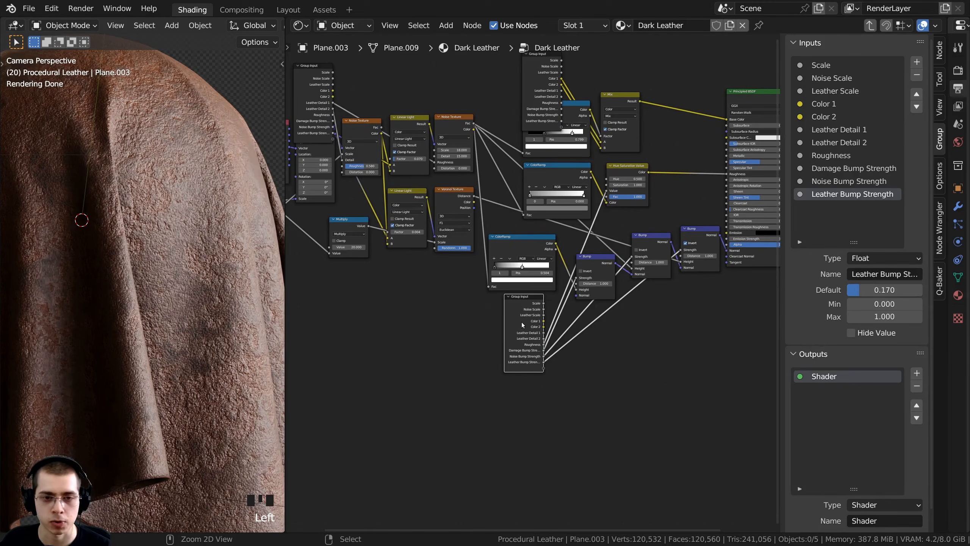
key("ctrl+h")
scroll(519, 325, "up", 6)
key("ctrl+h")
key("ctrl+h")
left_click_drag(513, 327, 517, 331)
middle_click_drag(546, 219, 544, 393)
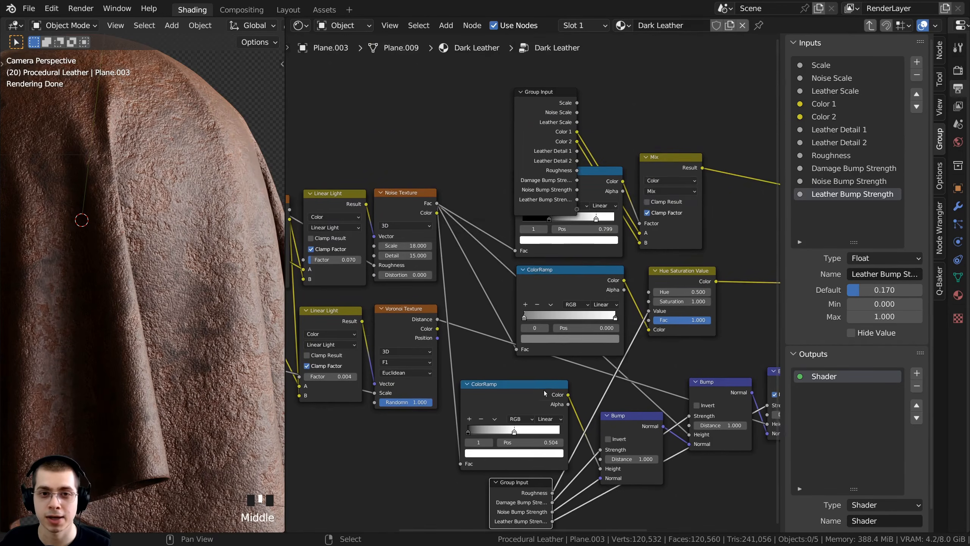
Hide the unused sockets of the Group Input node feeding Color 1 and Color 2, and place it just above the upper ColorRamp
left_click(560, 141)
middle_click_drag(561, 140, 581, 182)
key("ctrl+h")
left_click_drag(558, 131, 558, 164)
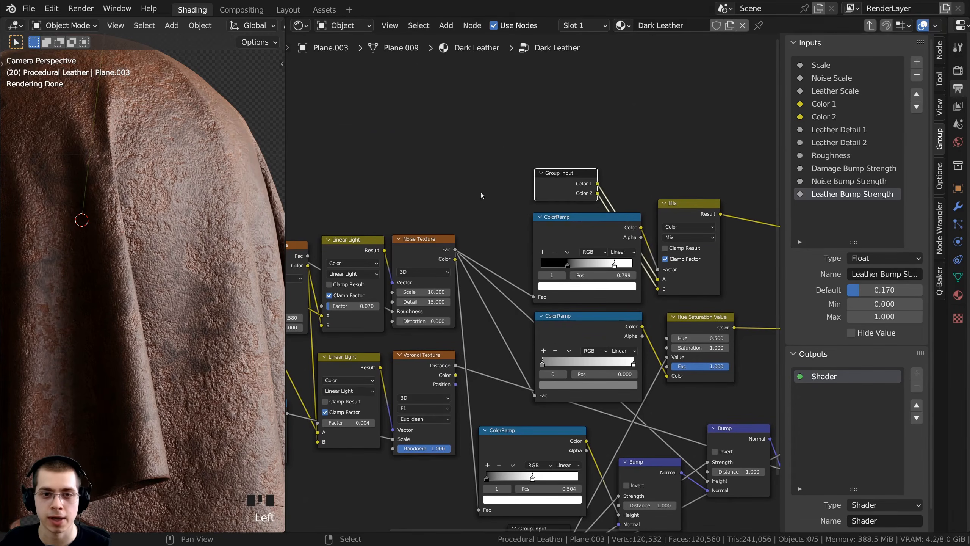
Hide the unused sockets of the Group Input node feeding Leather Detail 1 and 2, and place it above the Mapping node
middle_click_drag(369, 210, 663, 195)
left_click(493, 169)
key("ctrl+h")
key("g")
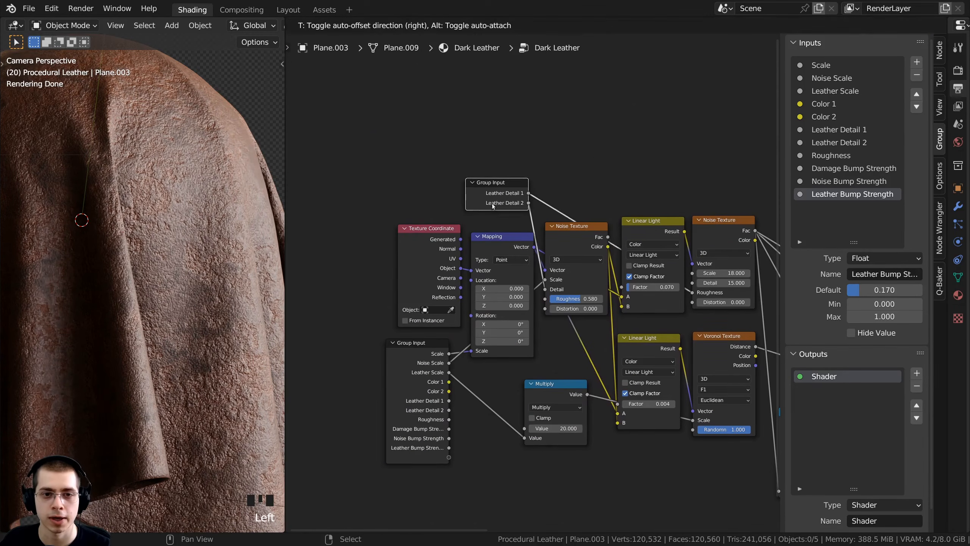
left_click(492, 203)
Hide the unused sockets of the Group Input node feeding the three scales, and place it directly below the Texture Coordinate node
middle_click_drag(409, 375, 474, 270)
key("a")
left_click(442, 288)
scroll(481, 272, "up", 3)
key("ctrl+h")
left_click_drag(480, 262, 477, 231)
scroll(483, 245, "up", 3)
key("a")
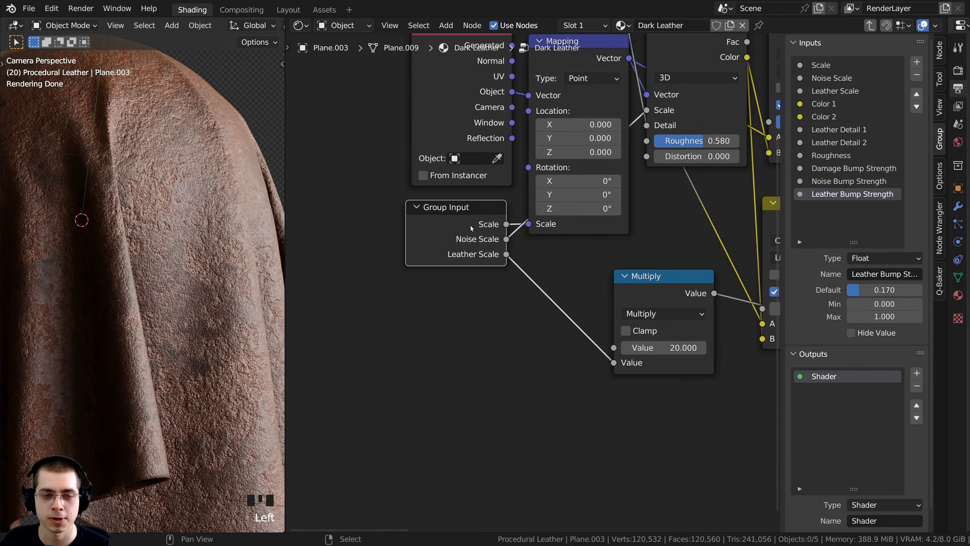
Exit the Dark Leather group, hide the node editor's sidebar, and widen the 3D viewport
scroll(478, 237, "down", 5)
key("Tab")
scroll(560, 276, "up", 2)
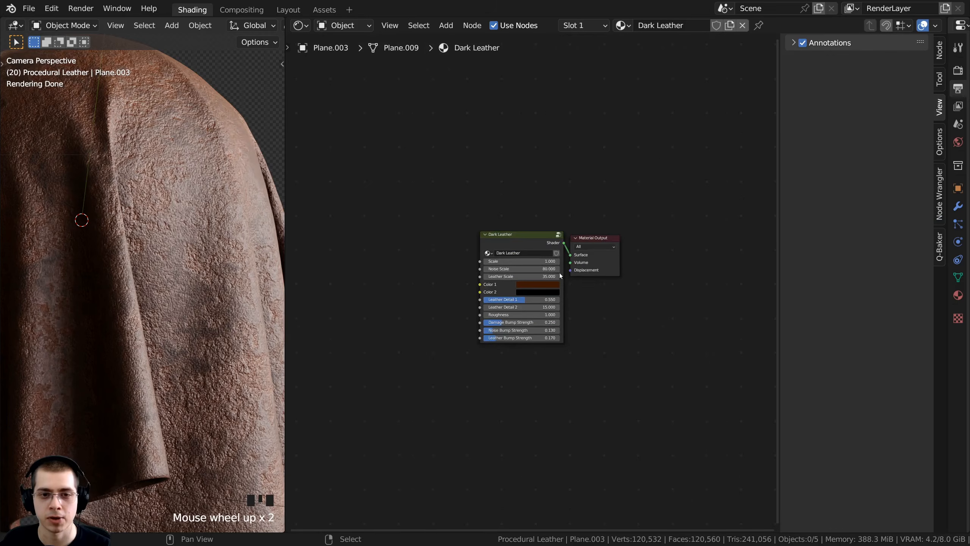
scroll(560, 276, "up", 13)
left_click_drag(503, 181, 510, 182)
key("n")
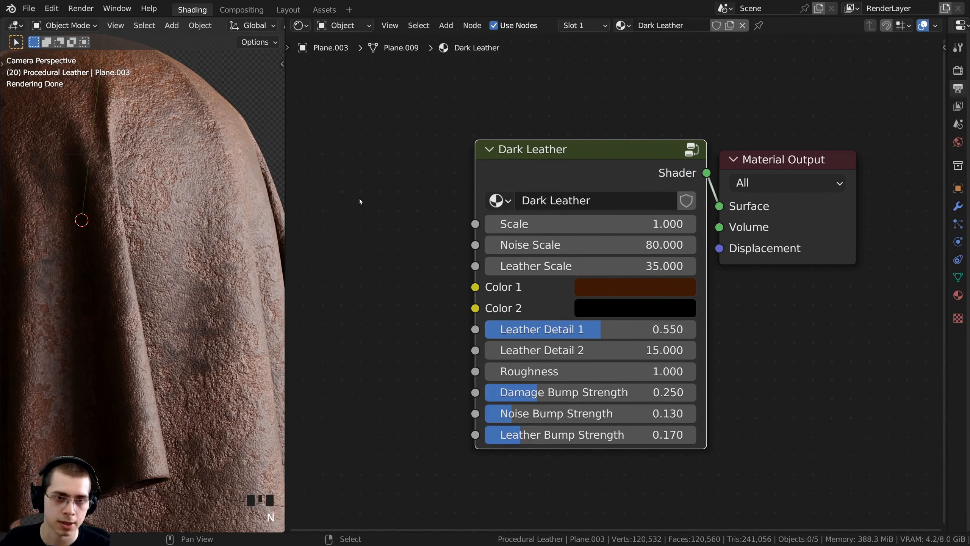
left_click_drag(291, 164, 434, 164)
Test the scale inputs and a dark blue Color 1 (hex 16133C) on the Dark Leather group node, and restore them
left_click_drag(688, 224, 648, 266)
left_click(690, 290)
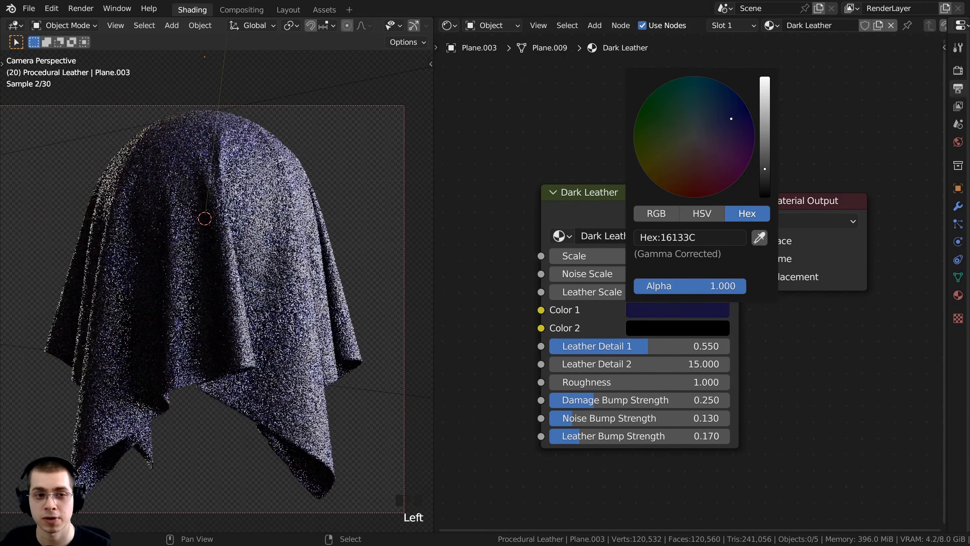
left_click_drag(715, 83, 720, 85)
key("Escape")
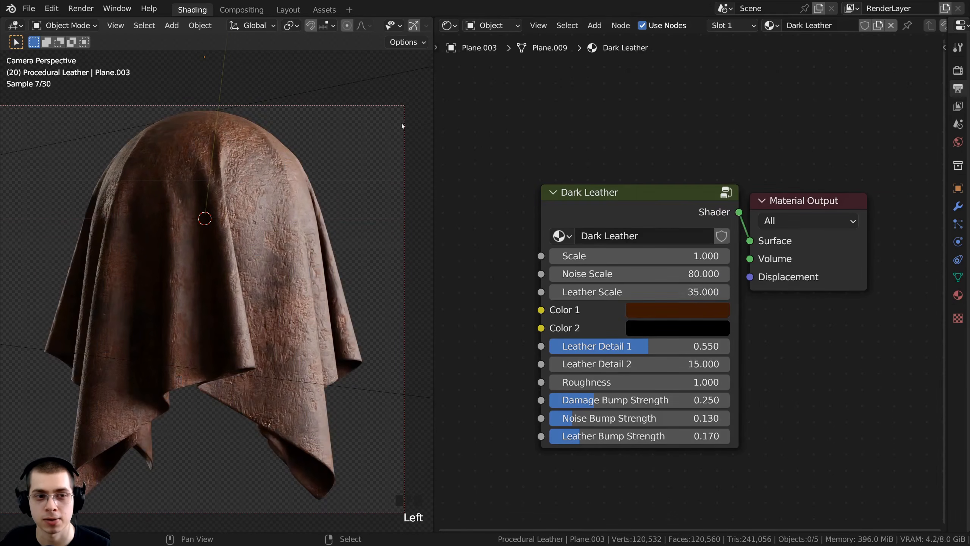
Test Leather Detail 1 at about 0.416 and Leather Detail 2 at 0 on the Dark Leather node, and restore both
middle_click_drag(709, 273, 708, 218)
scroll(646, 298, "up", 4)
middle_click_drag(635, 296, 614, 294)
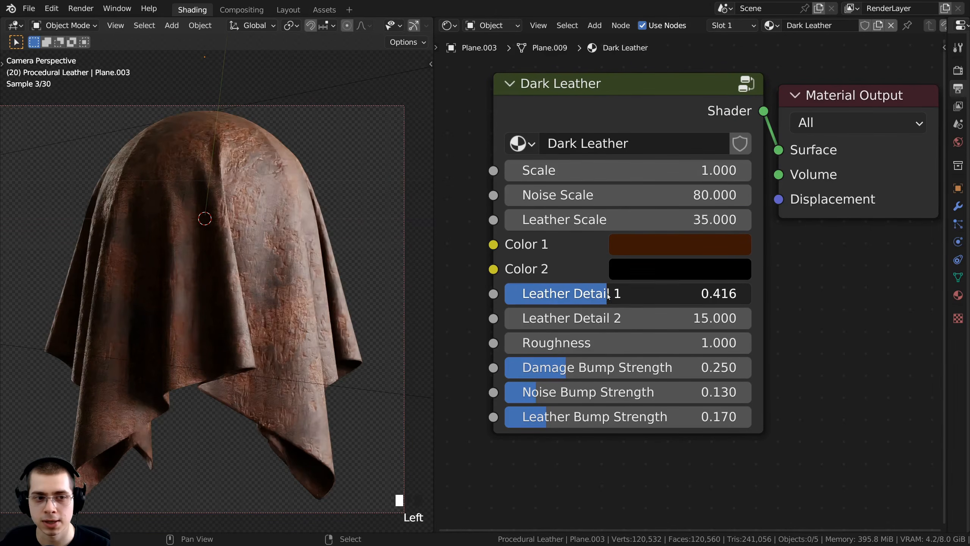
left_click_drag(609, 295, 641, 294)
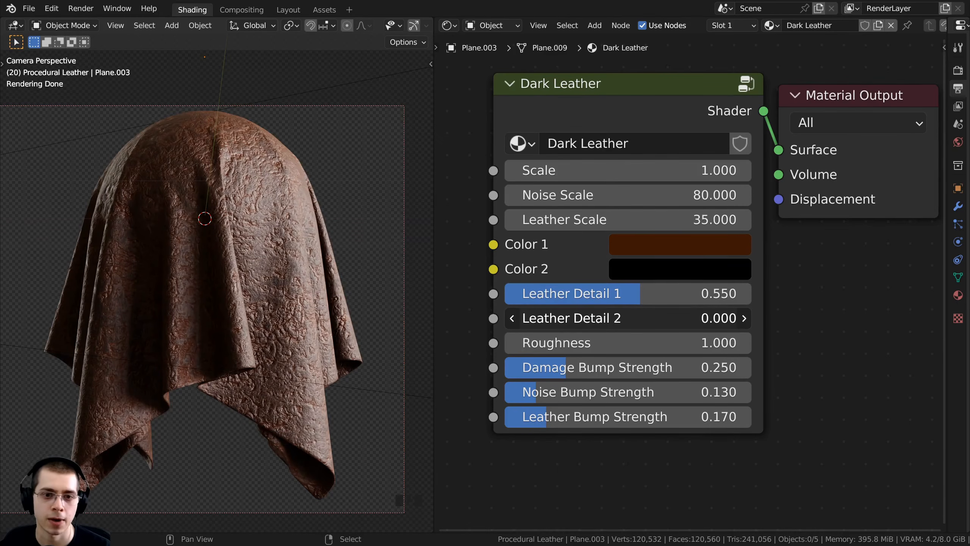
right_click(577, 319)
Test the Dark Leather node's Roughness at 0 and different Damage Bump Strength values, and restore both
left_click_drag(584, 343, 534, 343)
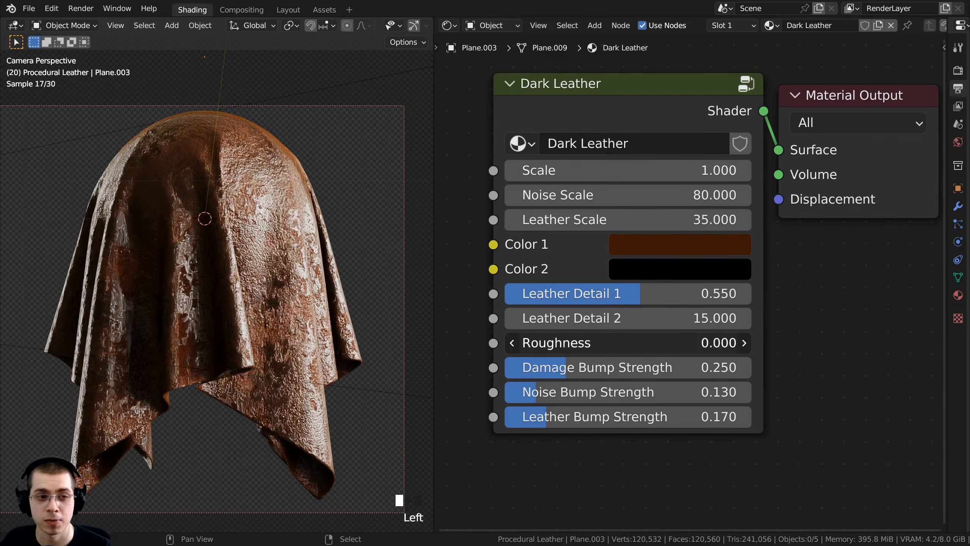
right_click(585, 343)
middle_click_drag(588, 349, 582, 324)
left_click_drag(561, 343, 746, 368)
right_click(637, 343)
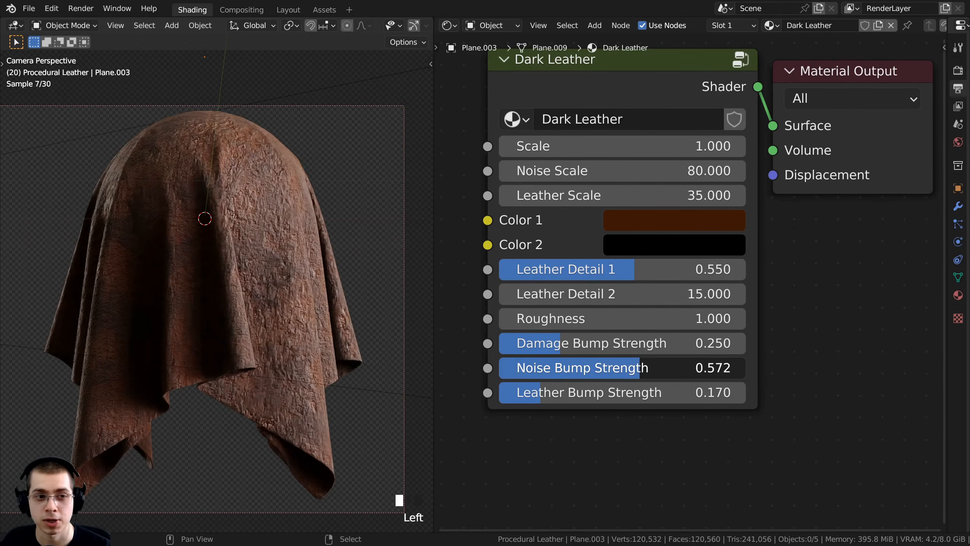
Test different Noise Bump Strength and Leather Bump Strength values on the Dark Leather node, and restore both
left_click_drag(640, 368, 617, 393)
right_click(560, 368)
right_click(617, 392)
Reposition the Dark Leather and Material Output nodes together, and clear the selection
scroll(627, 248, "down", 2)
middle_click_drag(617, 189, 618, 237)
key("a")
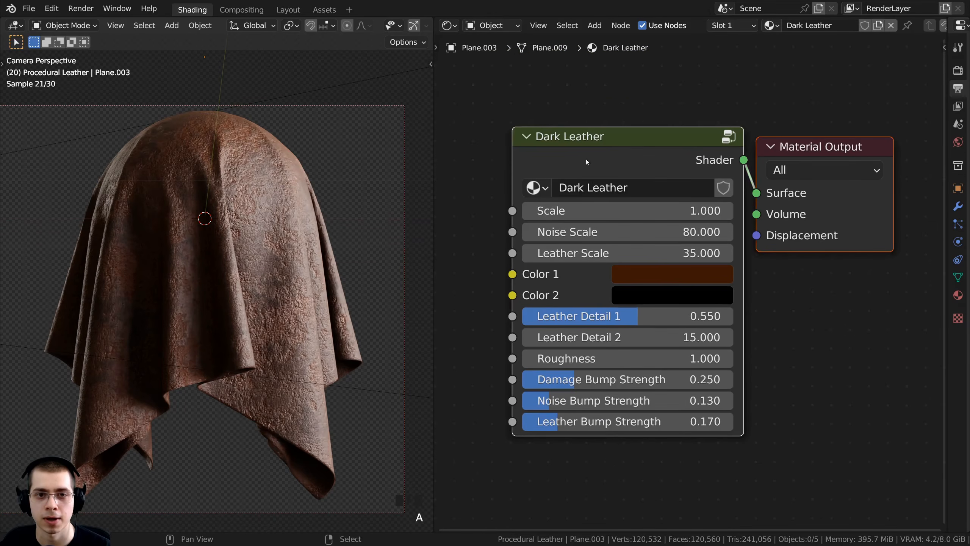
key("g")
left_click(592, 131)
key("a")
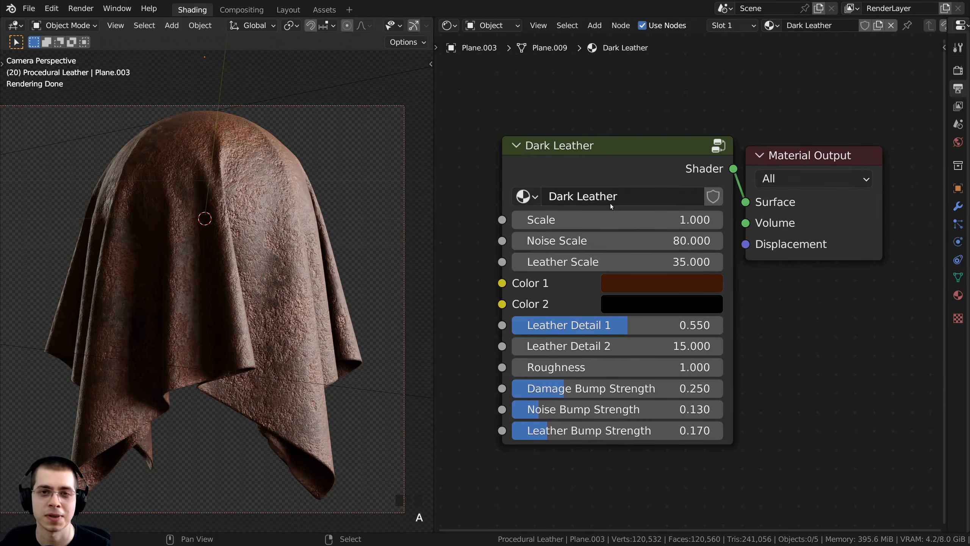
middle_click(588, 225)
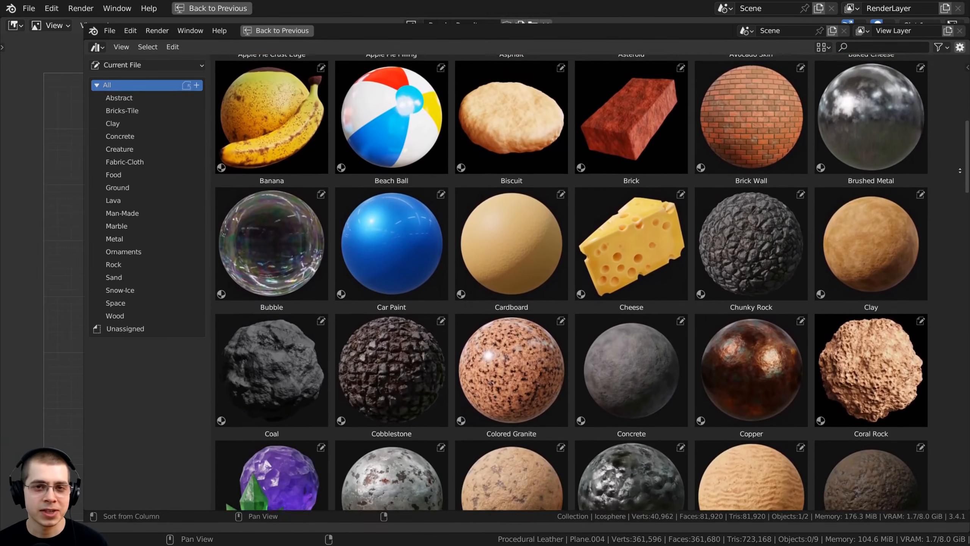
Browse the material asset library, and set Damaged Metal's Scale to 3.41, Rust Scale to 1.16 and Rust Detail 2 to 0, varying Damage Scale
mouse_move(960, 170)
middle_mouse_down()
mouse_move(960, 114)
mouse_move(959, 485)
mouse_move(957, 317)
mouse_move(922, 342)
middle_mouse_up()
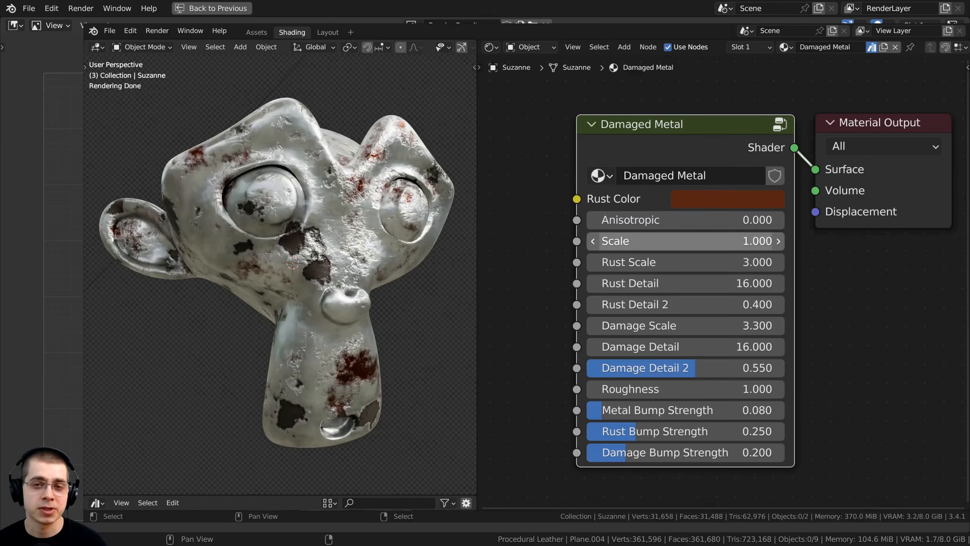
left_click_drag(684, 240, 745, 241)
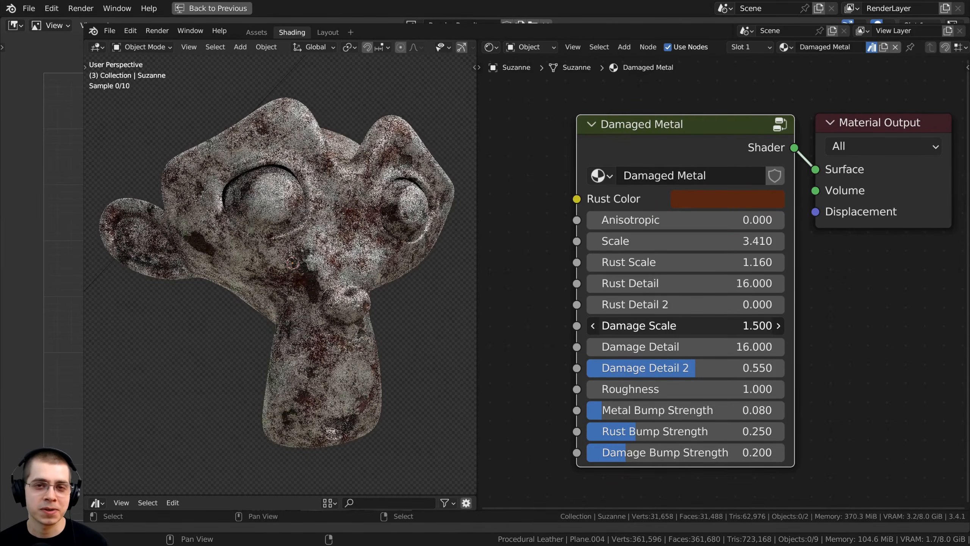
left_click_drag(683, 325, 699, 347)
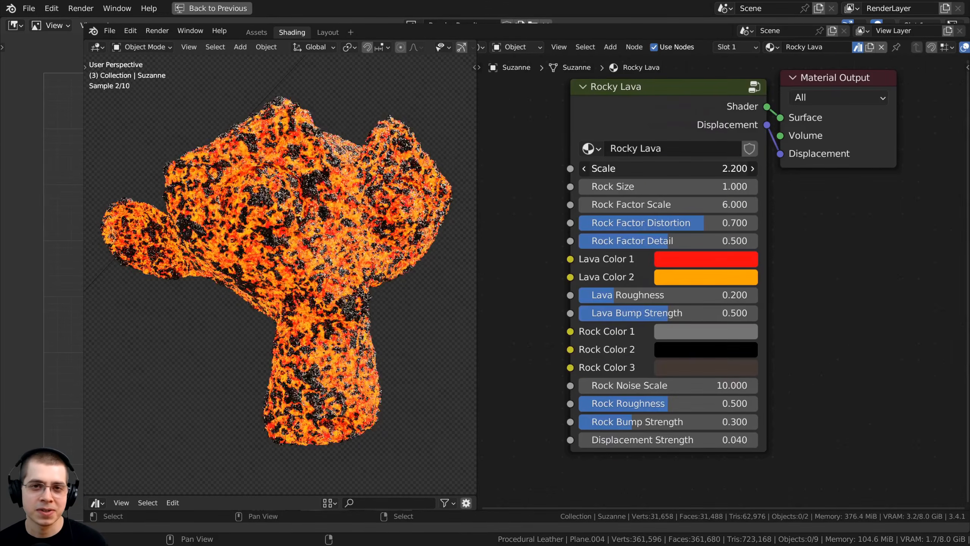
Vary the Scale, Rock Size and Rock Factor Scale of the Rocky Lava material's group node
left_click_drag(668, 168, 682, 188)
left_click_drag(657, 206, 631, 206)
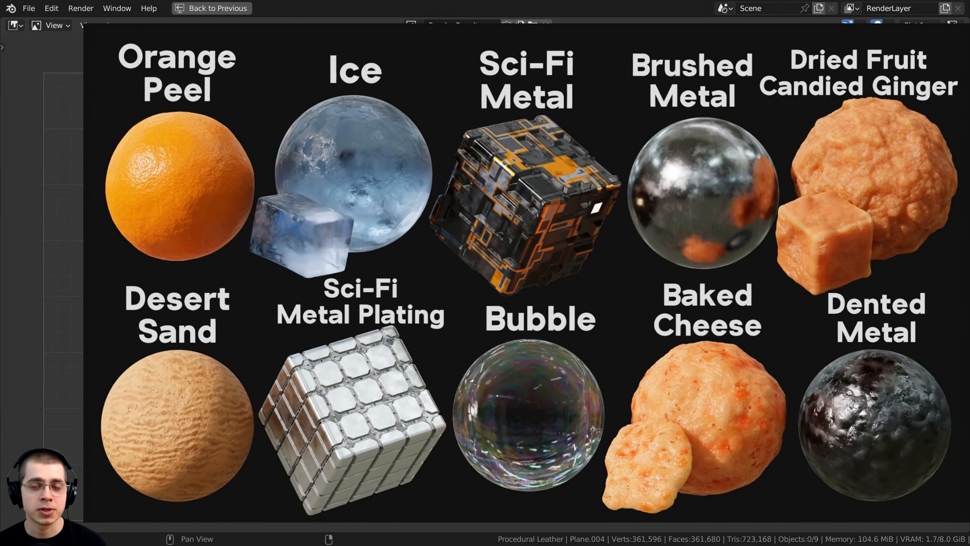